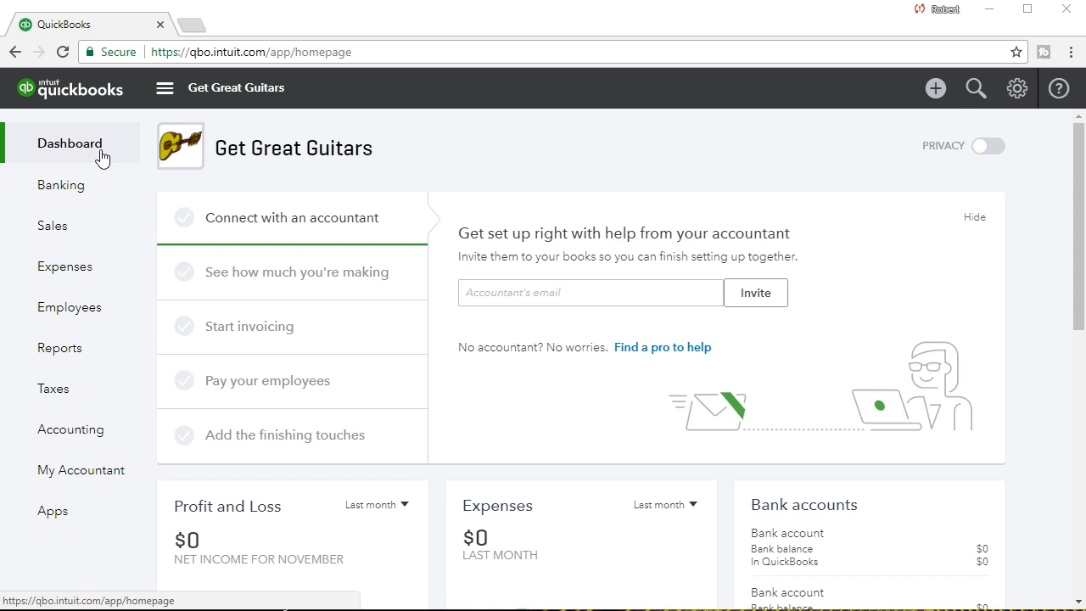
Step: Open the Products and Services list under Sales and review the existing items
{"action": "left_click", "coordinate": [70, 234]}
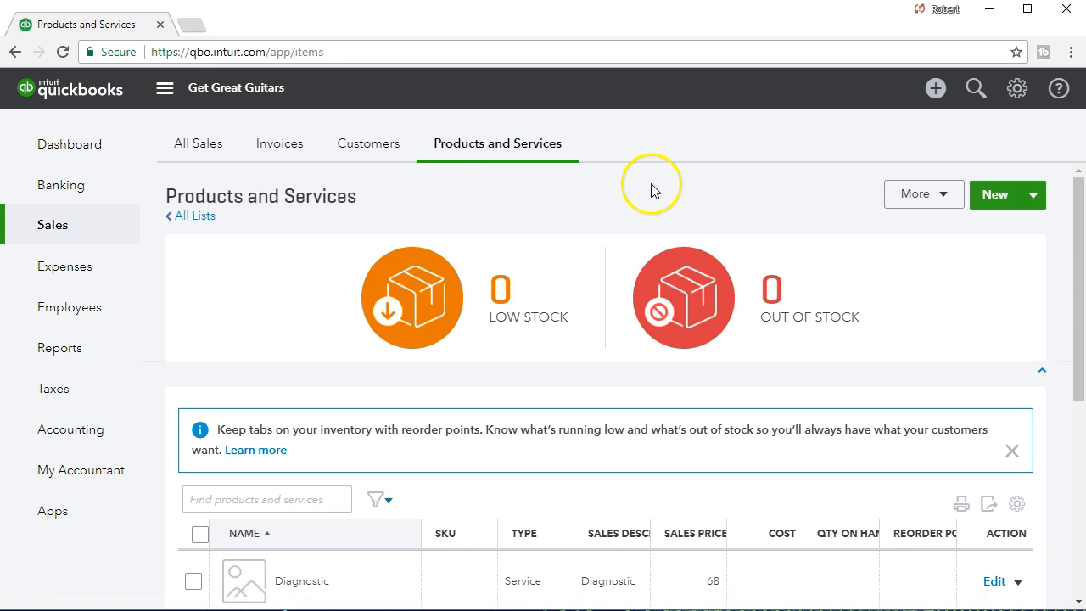
{"action": "scroll", "coordinate": [657, 197], "scroll_direction": "down", "scroll_amount": 3}
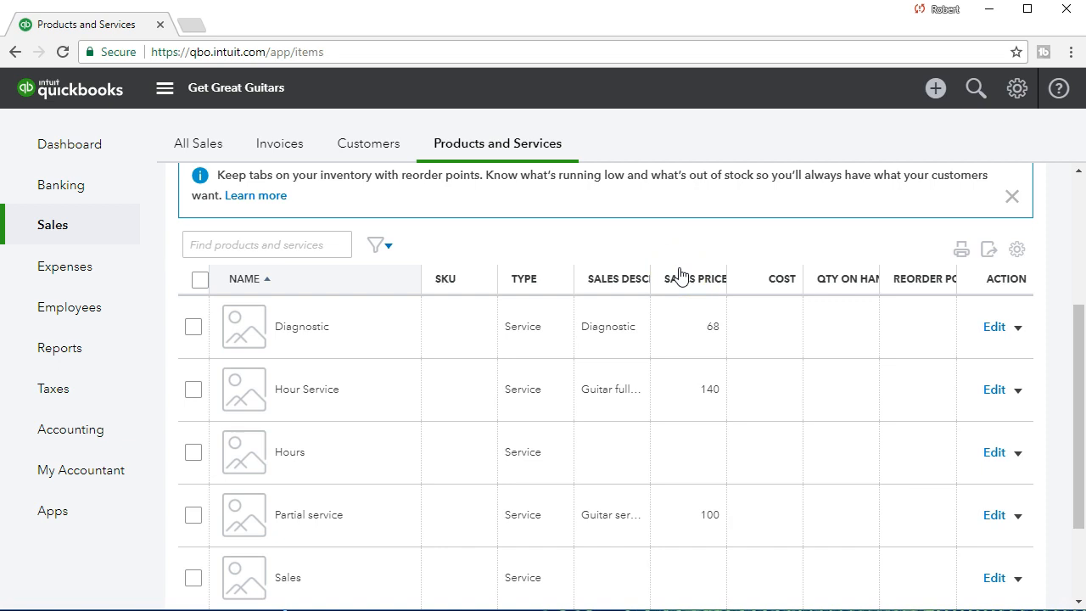
{"action": "scroll", "coordinate": [678, 275], "scroll_direction": "up", "scroll_amount": 3}
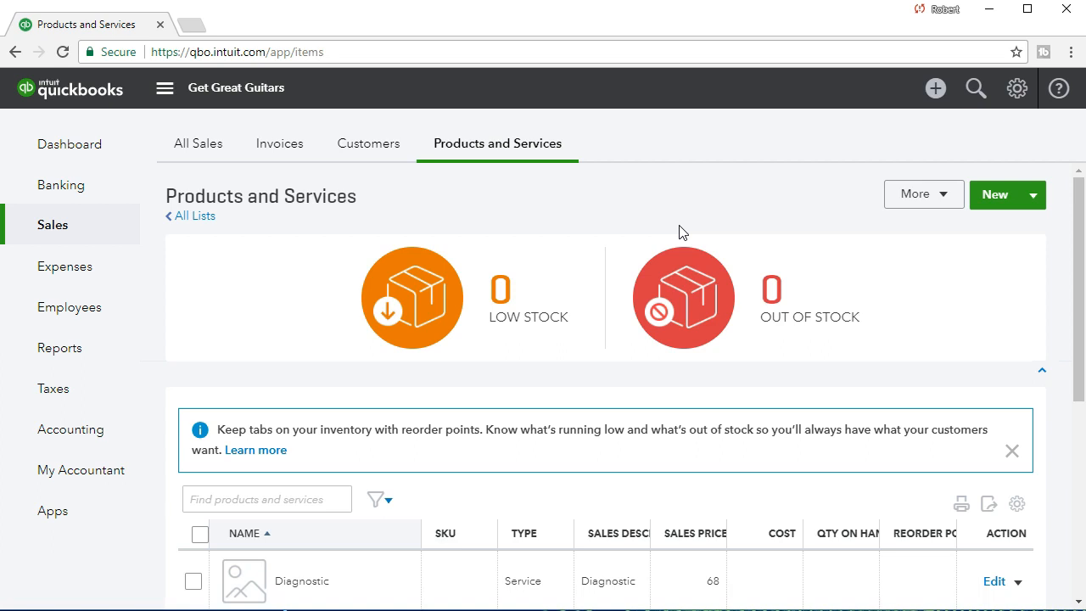
Step: Bring up the Import option for adding new products and services
{"action": "left_click", "coordinate": [1033, 197]}
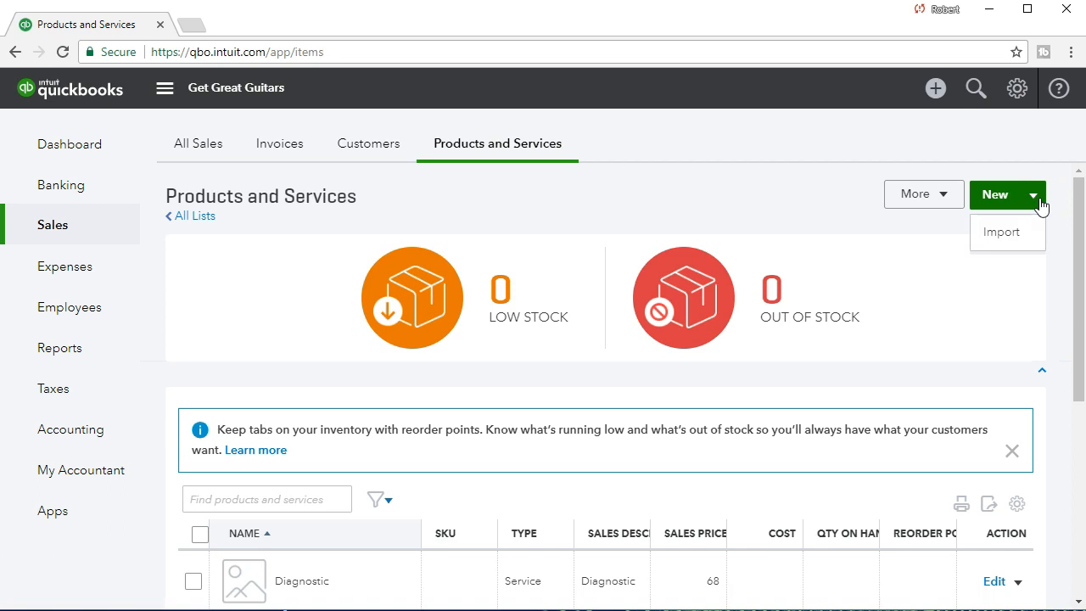
{"action": "left_click", "coordinate": [1015, 234]}
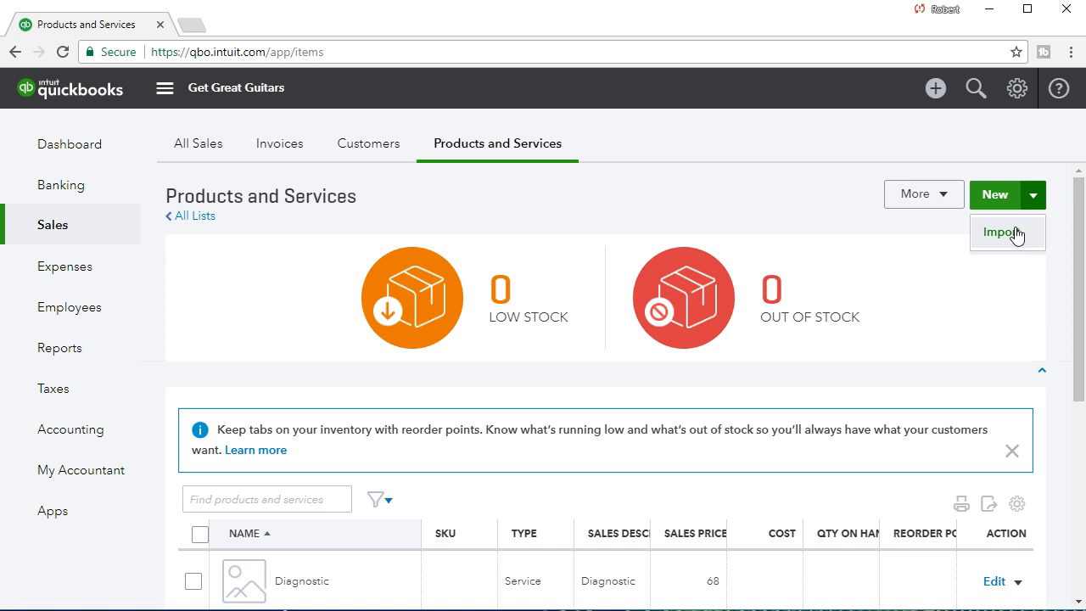
{"action": "left_click", "coordinate": [1017, 237]}
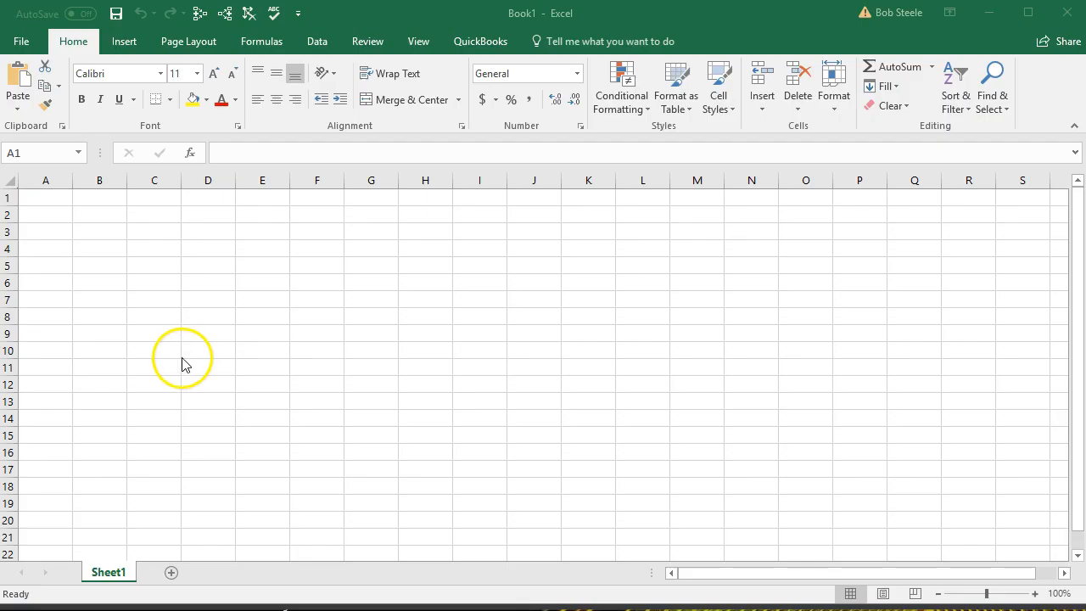
Step: Switch to the blank Excel workbook and enter the column header "Item Name" in cell A1
{"action": "left_click", "coordinate": [170, 351]}
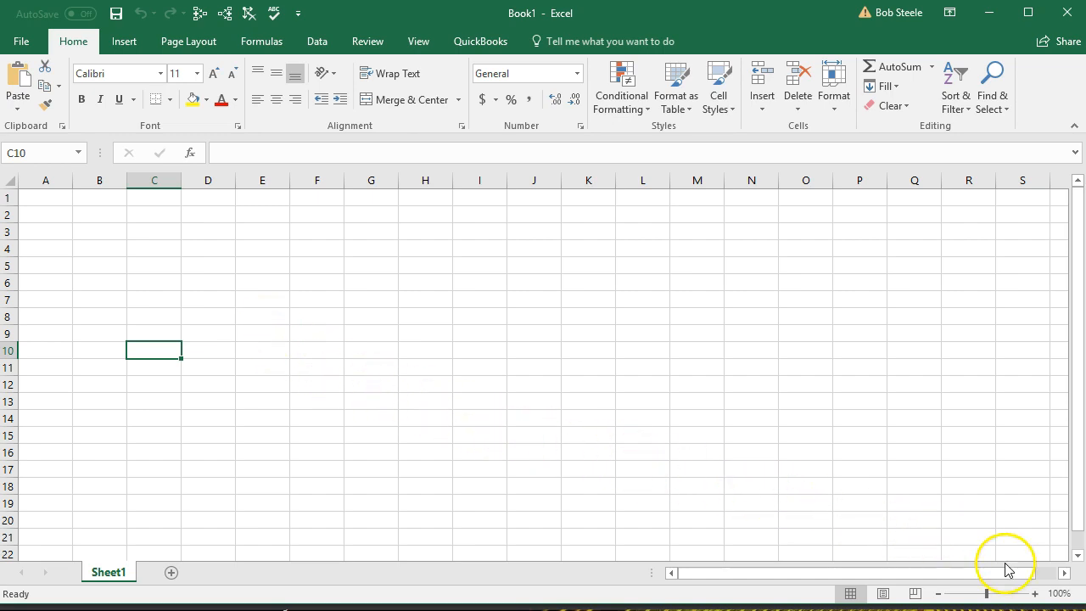
{"action": "left_click", "coordinate": [1038, 594]}
{"action": "left_click", "coordinate": [1039, 593]}
{"action": "left_click", "coordinate": [1038, 593]}
{"action": "left_click", "coordinate": [1038, 594]}
{"action": "left_click", "coordinate": [1038, 594]}
{"action": "left_click", "coordinate": [1038, 594]}
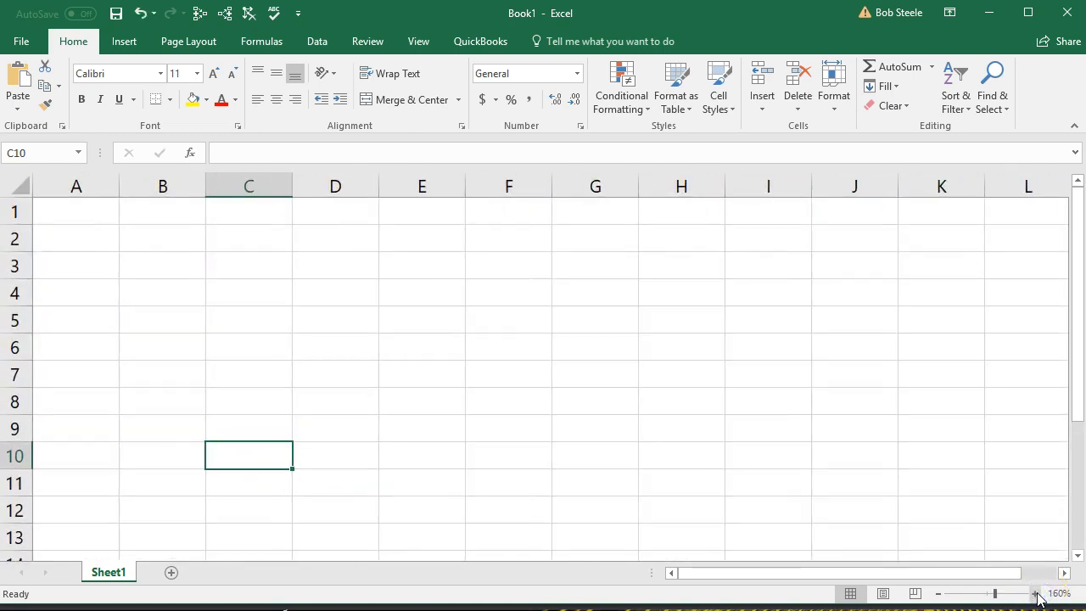
{"action": "left_click", "coordinate": [80, 219]}
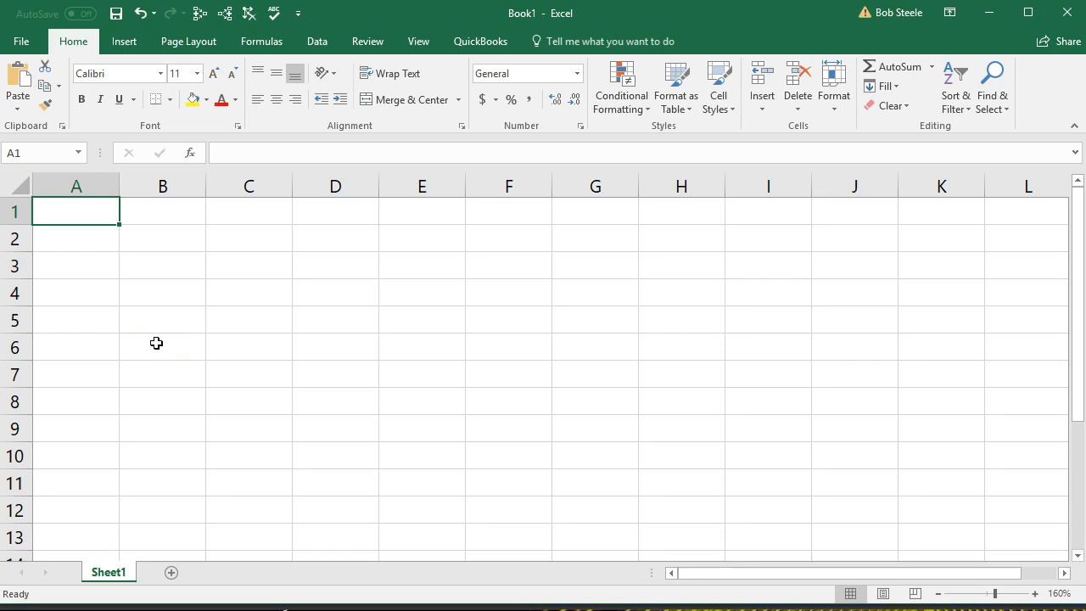
{"action": "type", "text": "Itm"}
{"action": "key", "text": "BackSpace"}
{"action": "type", "text": "em Name"}
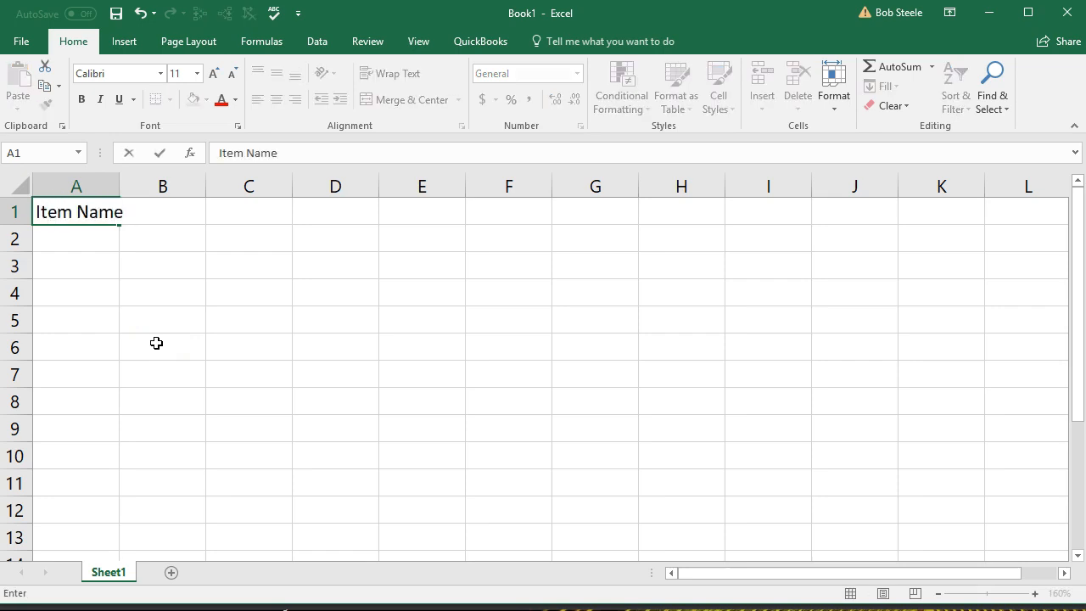
{"action": "key", "text": "Tab"}
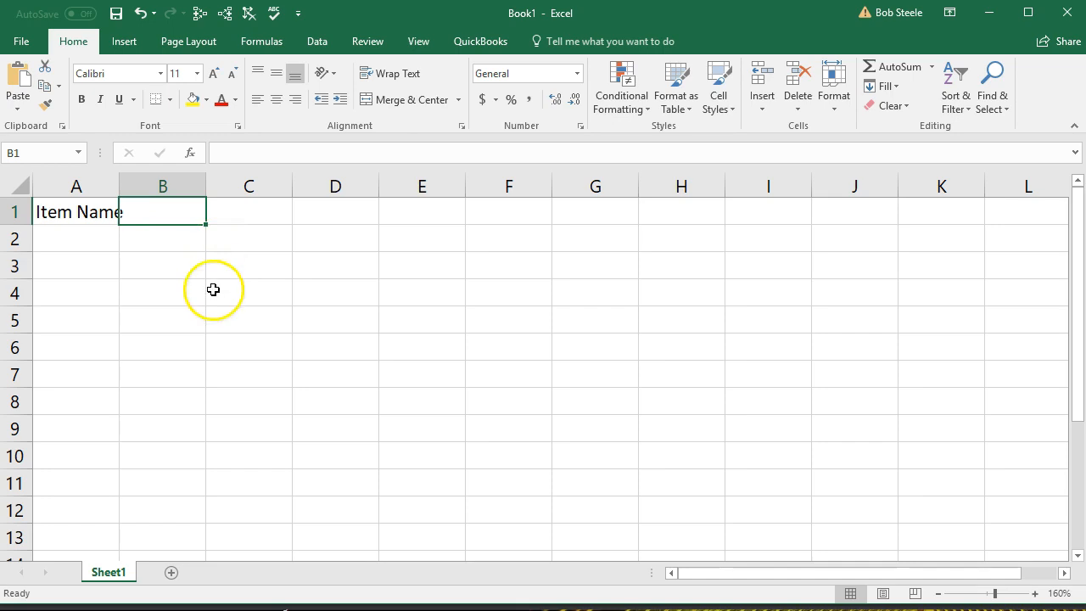
Step: Enter the headers "Sales Description" in B1 and "Purchae Description" in C1
{"action": "type", "text": "Sa"}
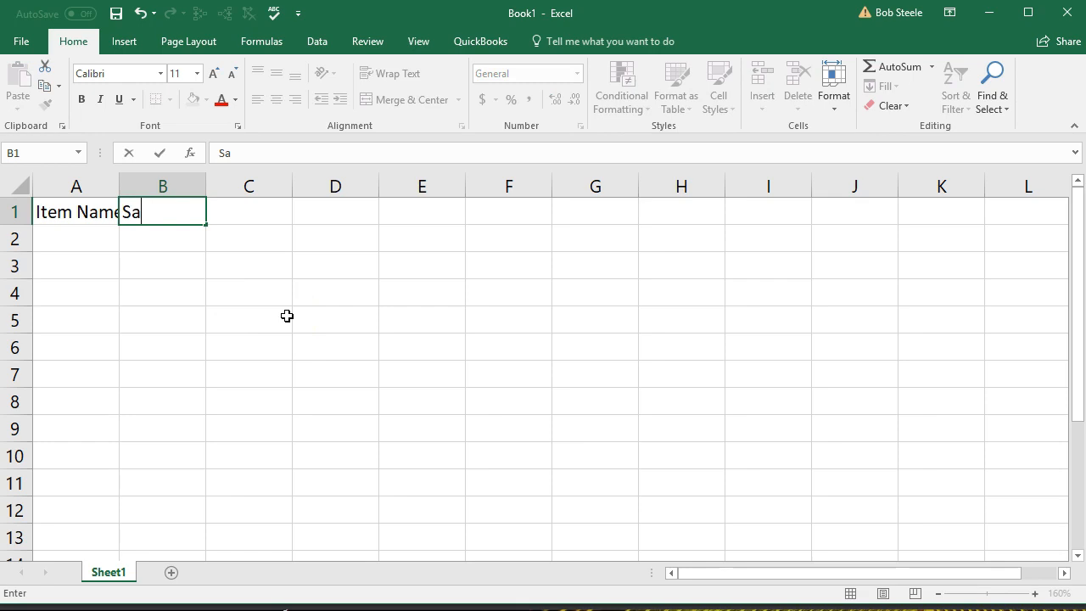
{"action": "type", "text": "les Description"}
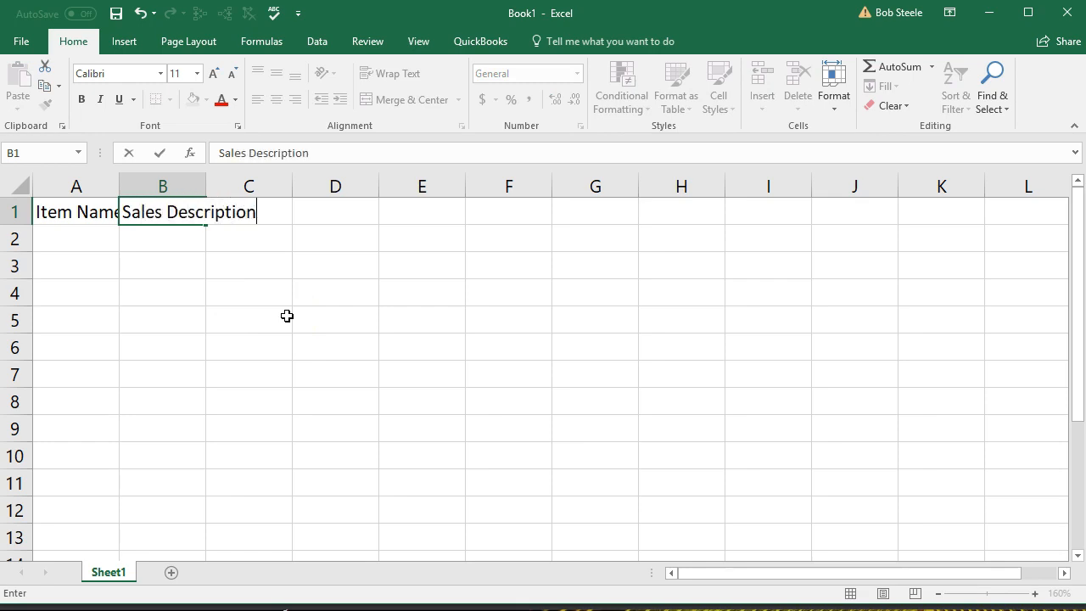
{"action": "key", "text": "Tab"}
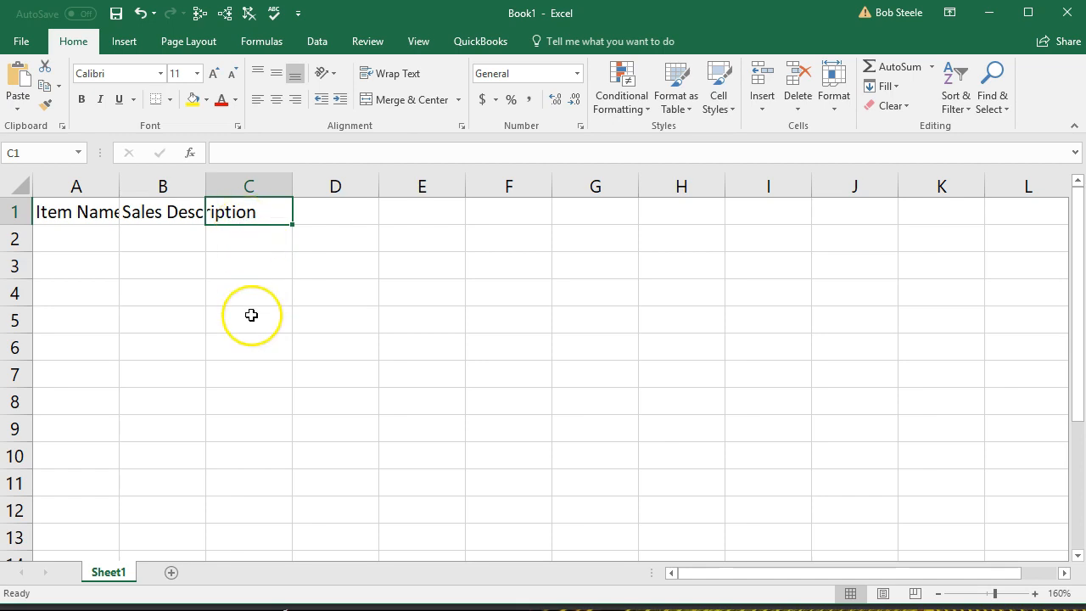
{"action": "type", "text": "Purc"}
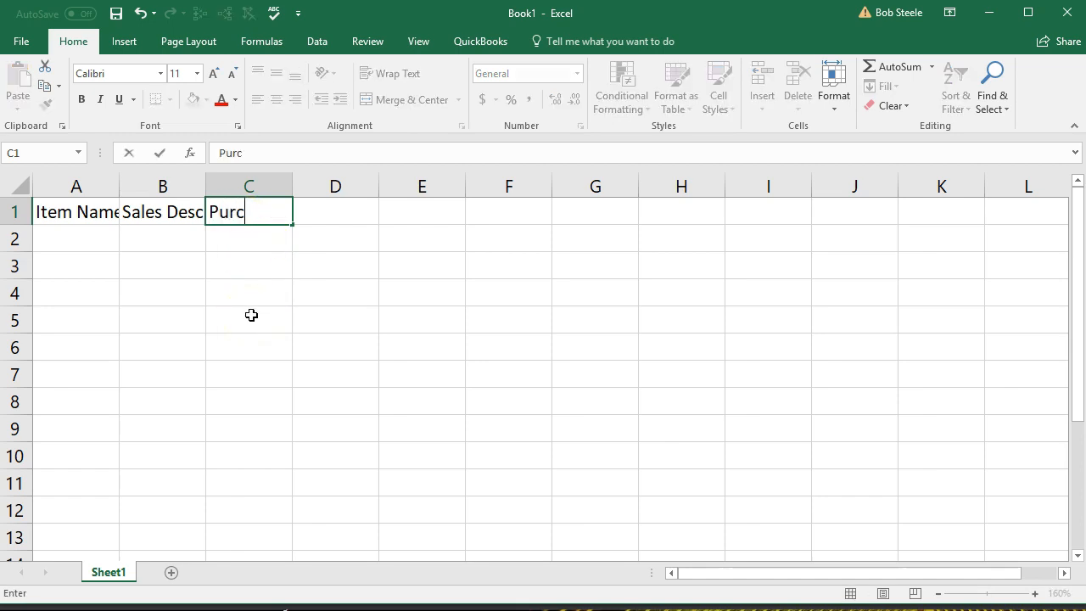
{"action": "type", "text": "hae Desc"}
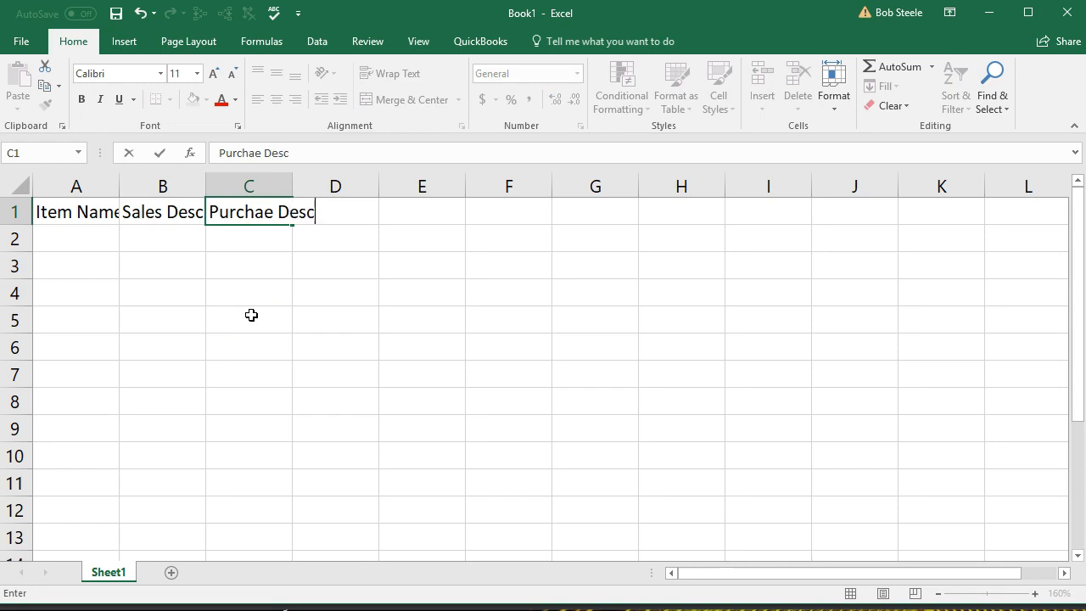
{"action": "type", "text": "ription"}
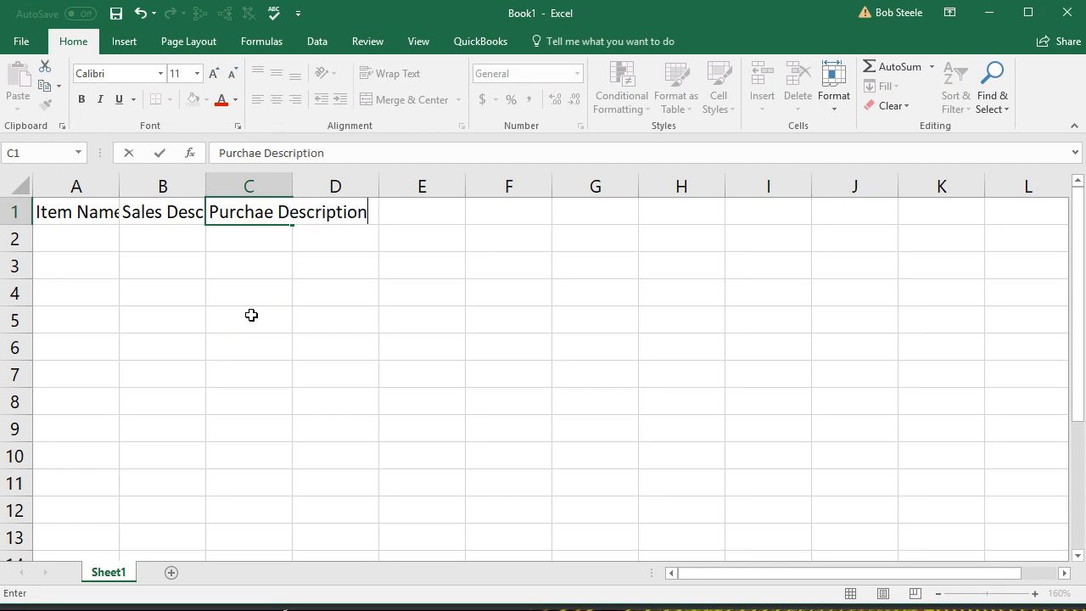
{"action": "key", "text": "Tab"}
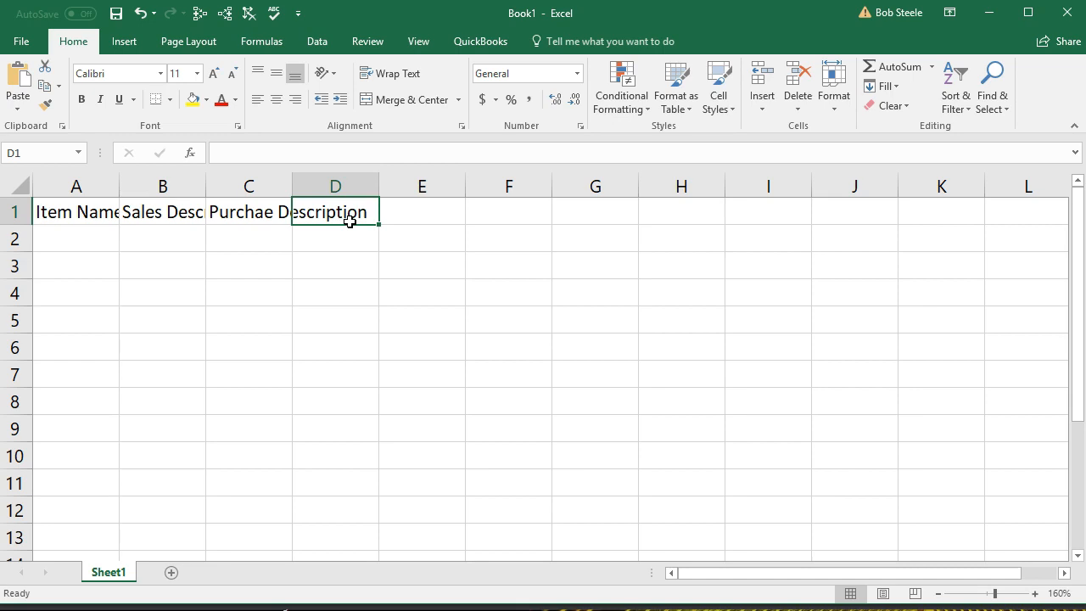
Step: Enter the headers "Cost" in D1 and "Sales Price" in E1
{"action": "type", "text": "Cost"}
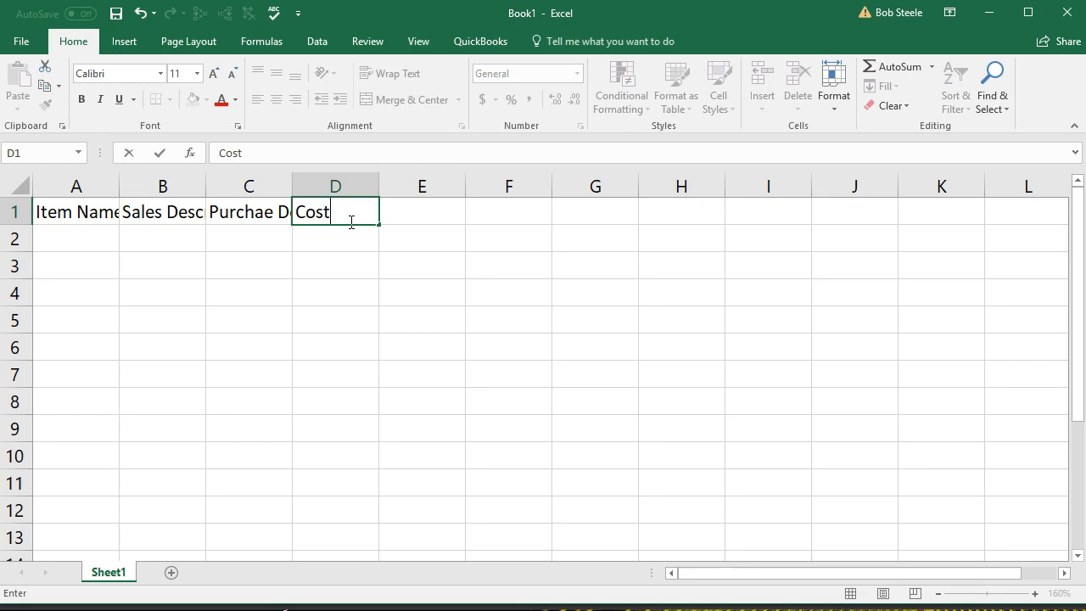
{"action": "left_click", "coordinate": [344, 187]}
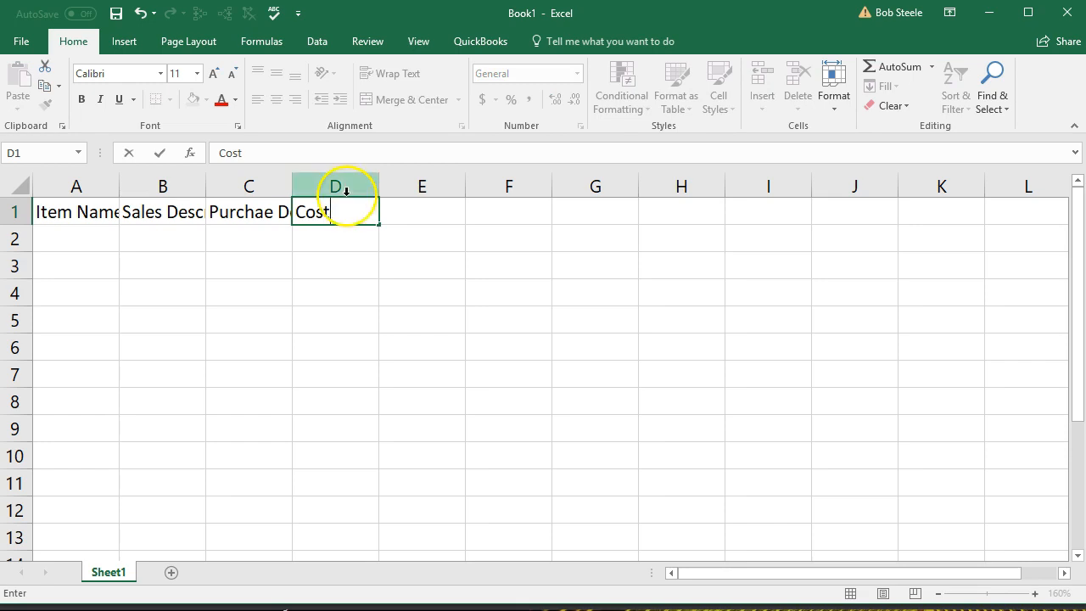
{"action": "key", "text": "Tab"}
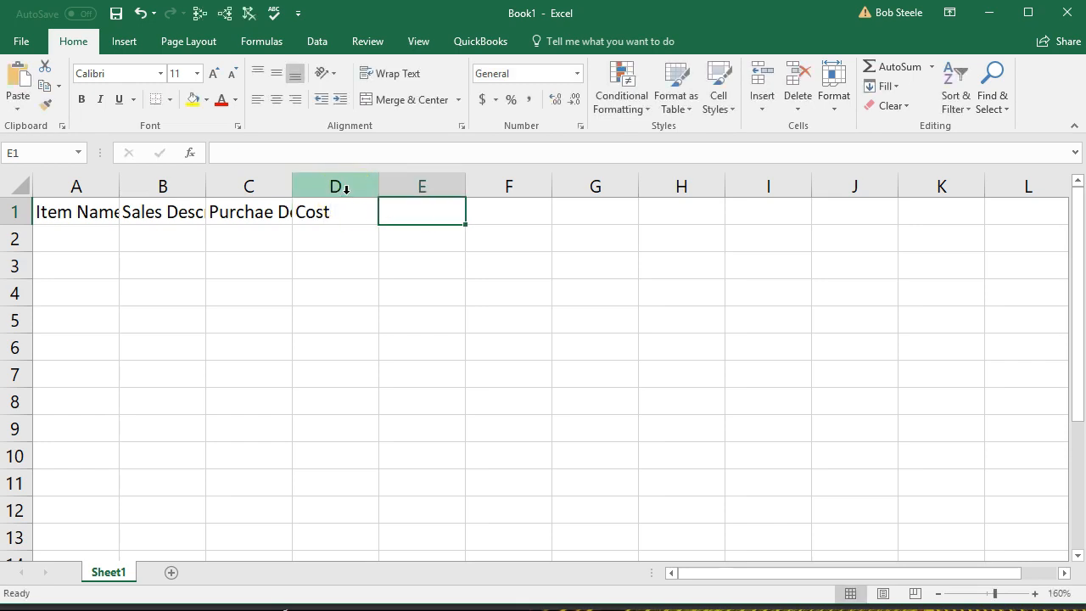
{"action": "left_click", "coordinate": [420, 185]}
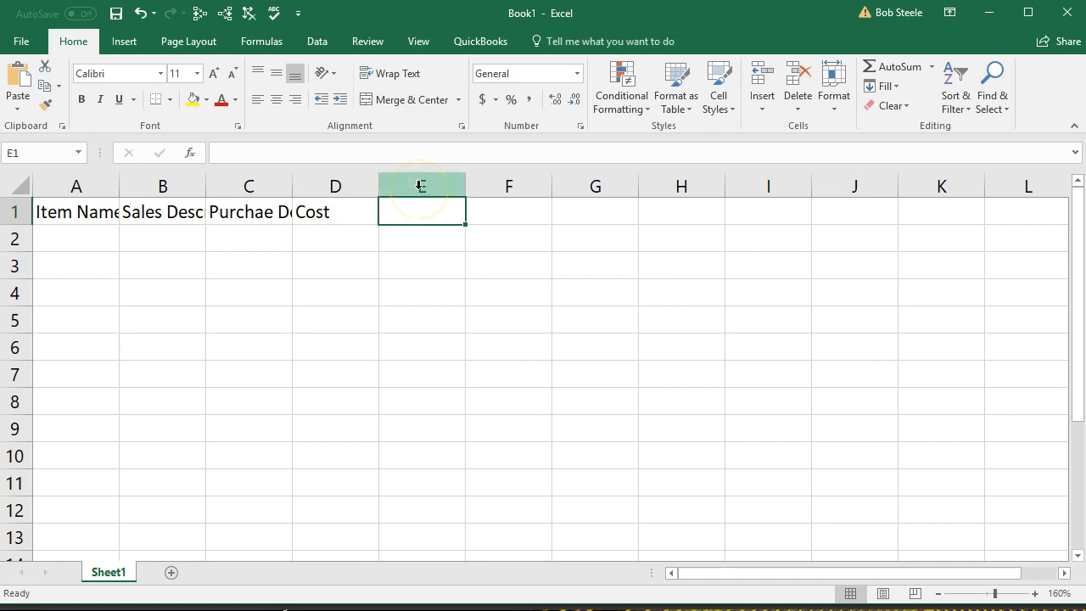
{"action": "type", "text": "Sale"}
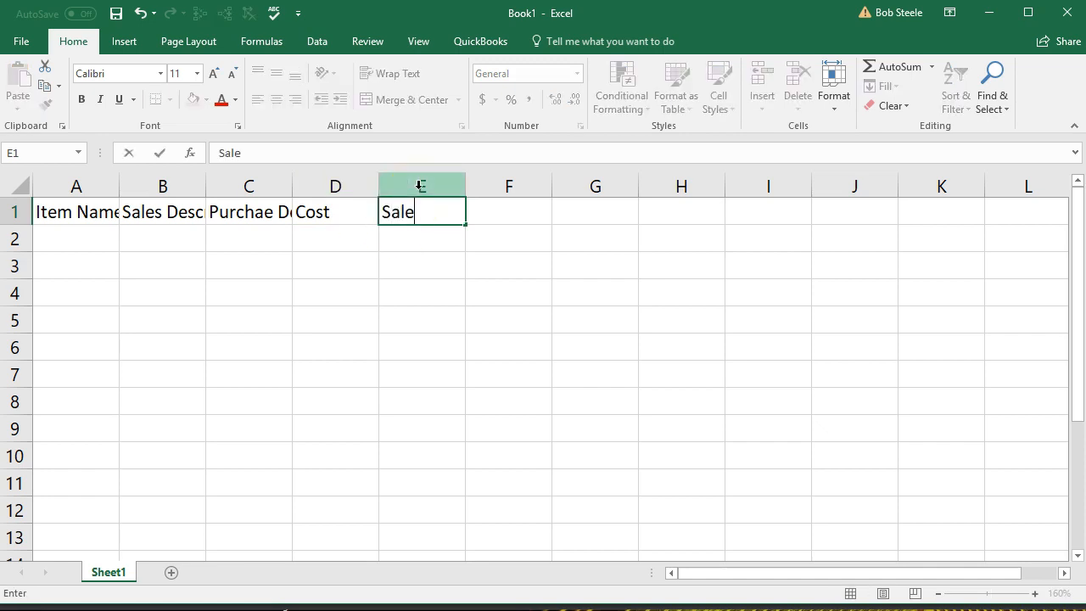
{"action": "type", "text": "s Price"}
{"action": "key", "text": "Tab"}
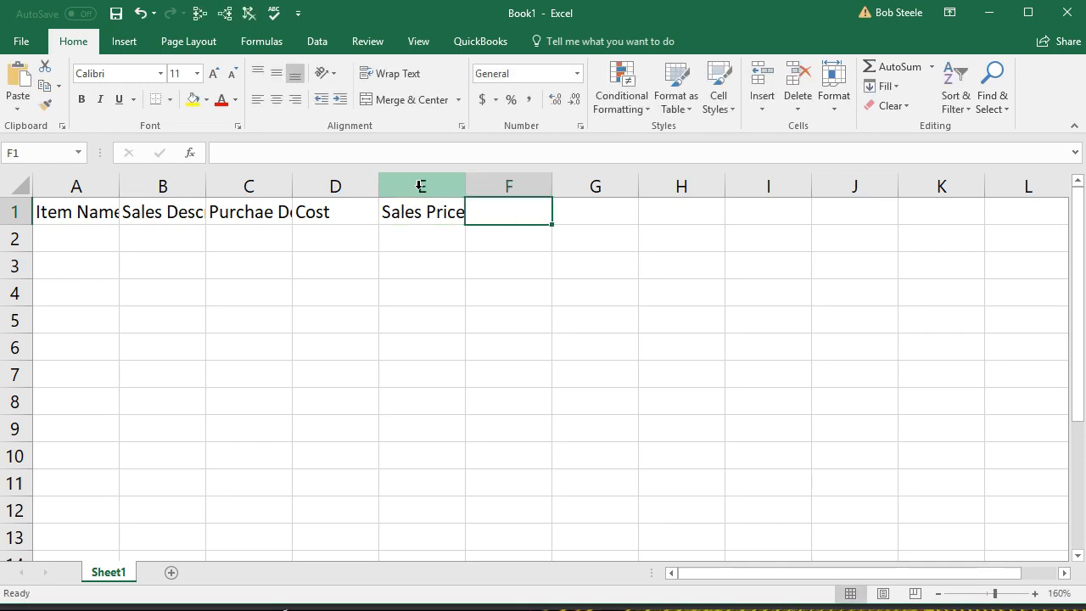
Step: Enter the header "COGS Account" in cell F1
{"action": "type", "text": "GOGS"}
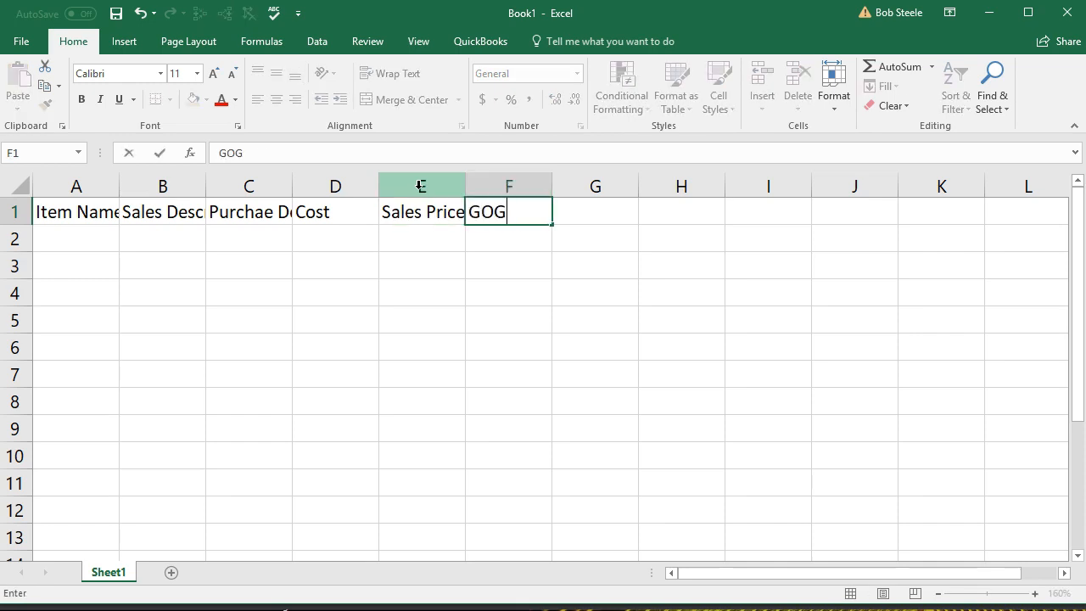
{"action": "key", "text": "BackSpace"}
{"action": "key", "text": "BackSpace"}
{"action": "key", "text": "BackSpace"}
{"action": "key", "text": "BackSpace"}
{"action": "type", "text": "COGS A"}
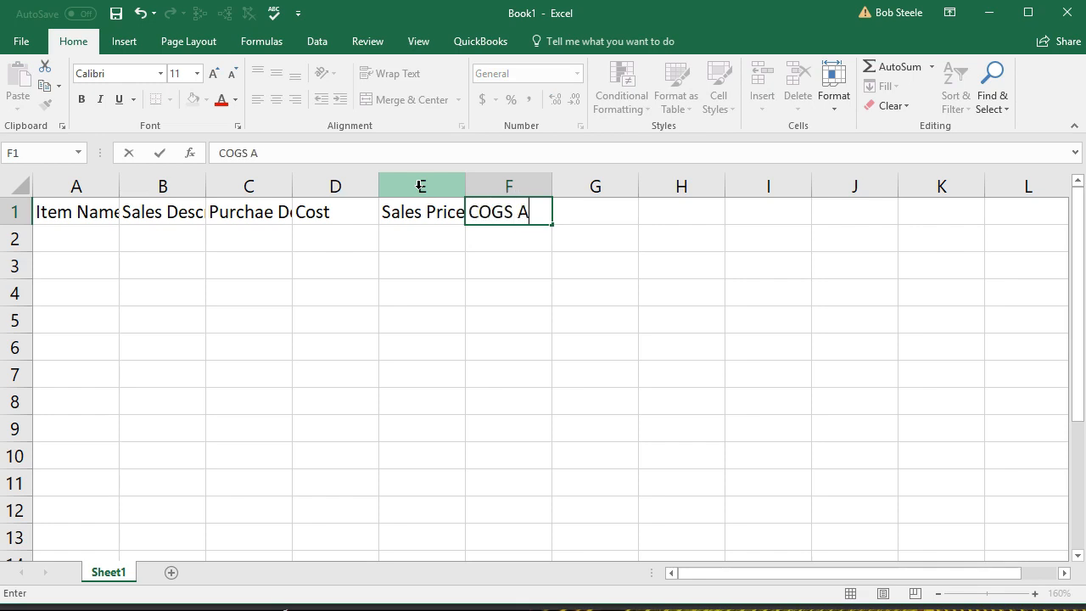
{"action": "type", "text": "ccount"}
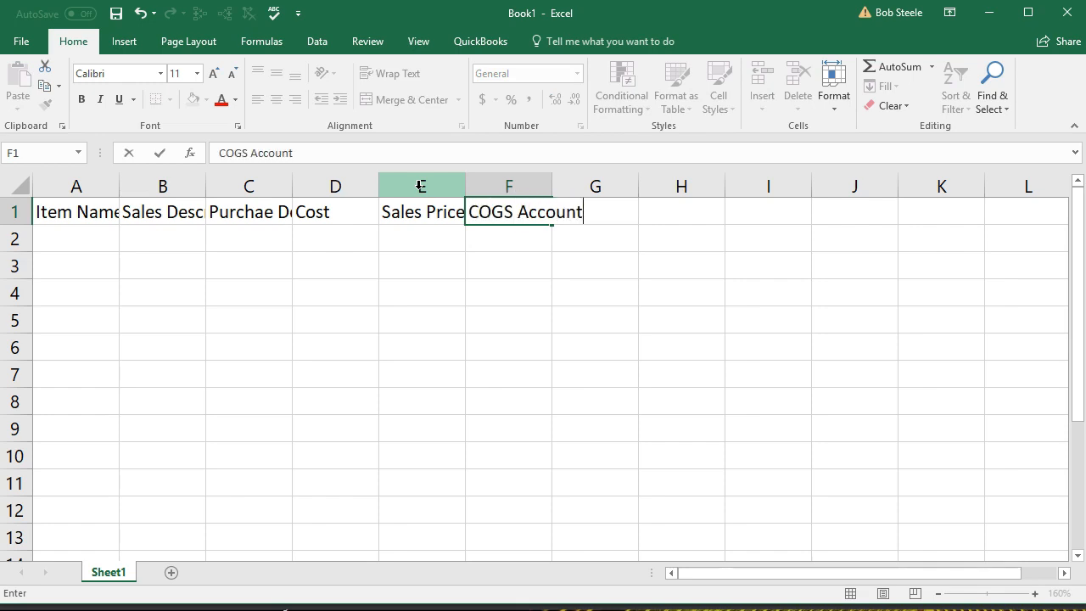
{"action": "key", "text": "Tab"}
Step: Enter the headers "Income Account" in G1 and "Asset Account" in H1
{"action": "type", "text": "In"}
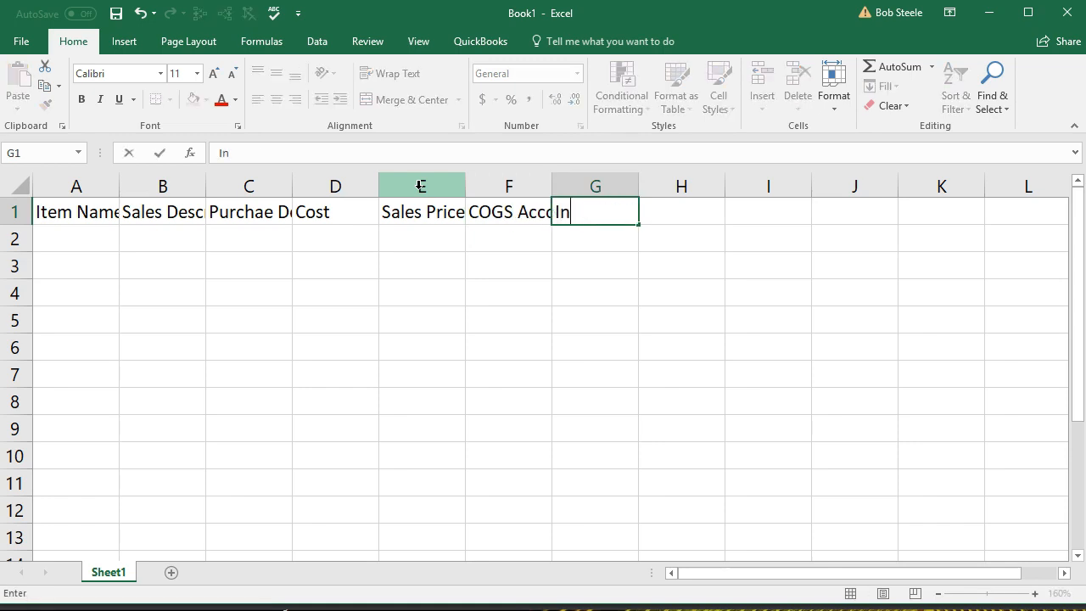
{"action": "type", "text": "come Account"}
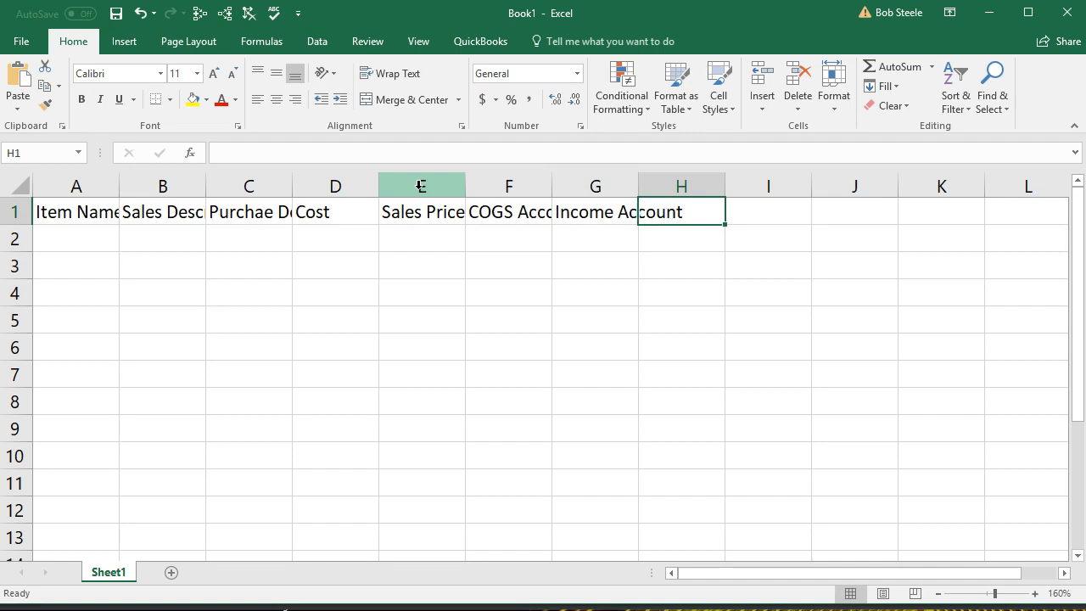
{"action": "type", "text": "Asset "}
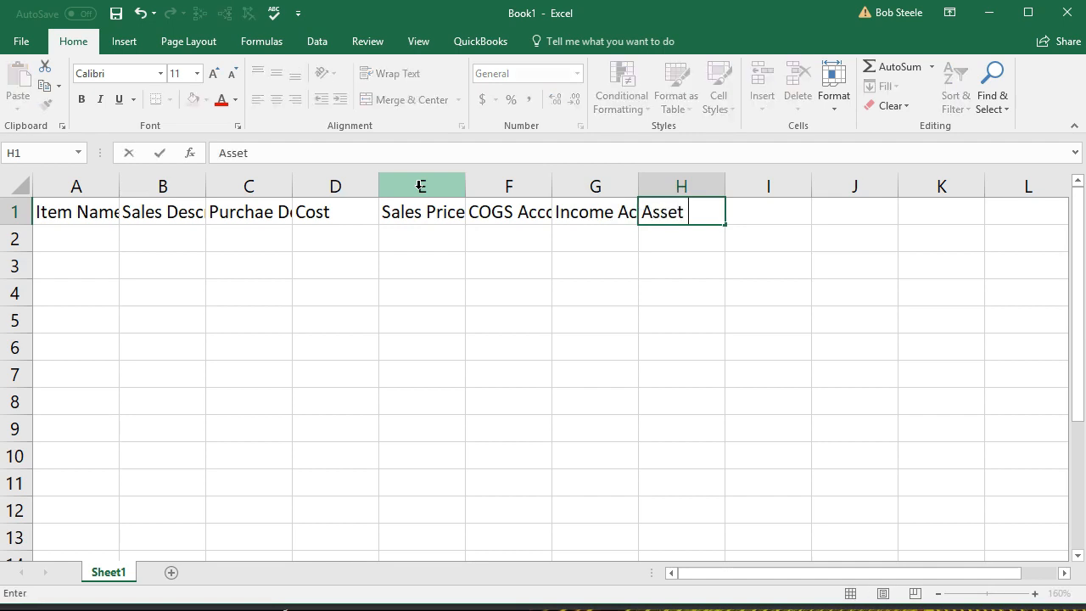
{"action": "type", "text": "Account"}
{"action": "key", "text": "Tab"}
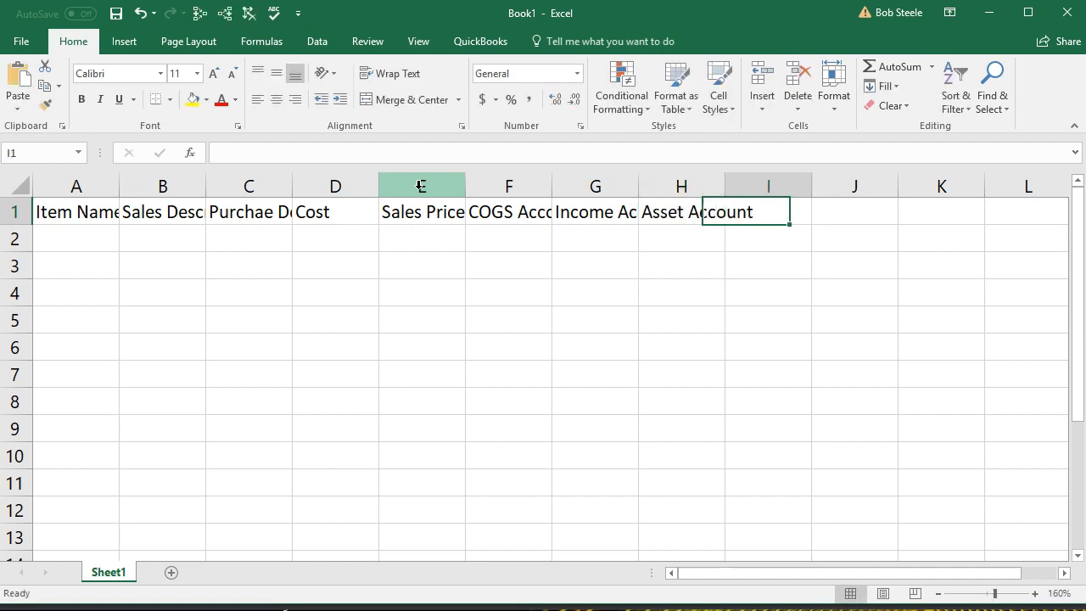
Step: Enter the header "Sales Tax Code" in cell I1
{"action": "type", "text": "Sales "}
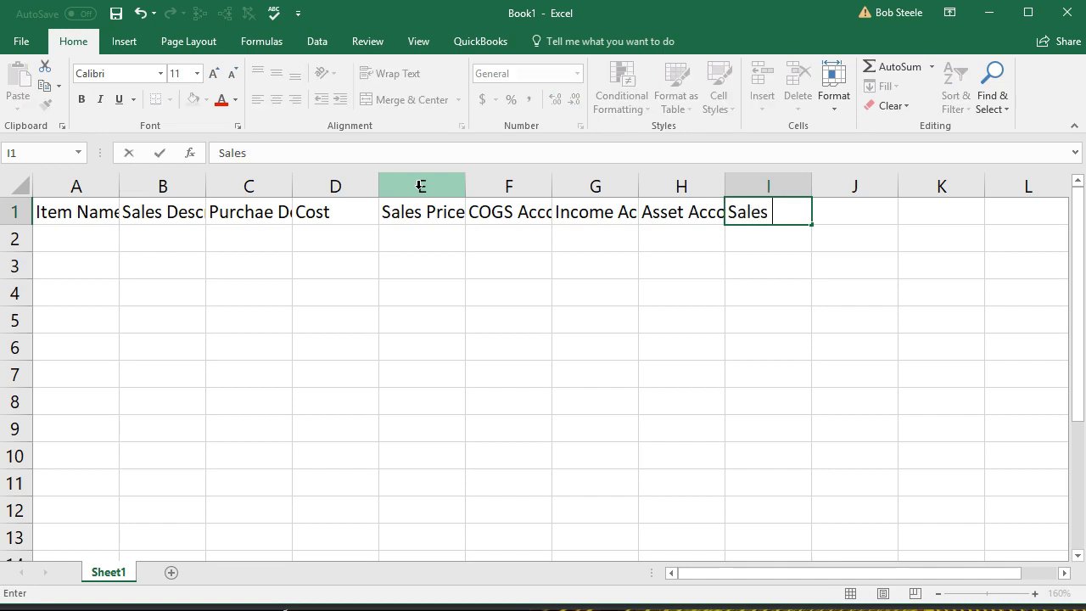
{"action": "type", "text": "Tax Code"}
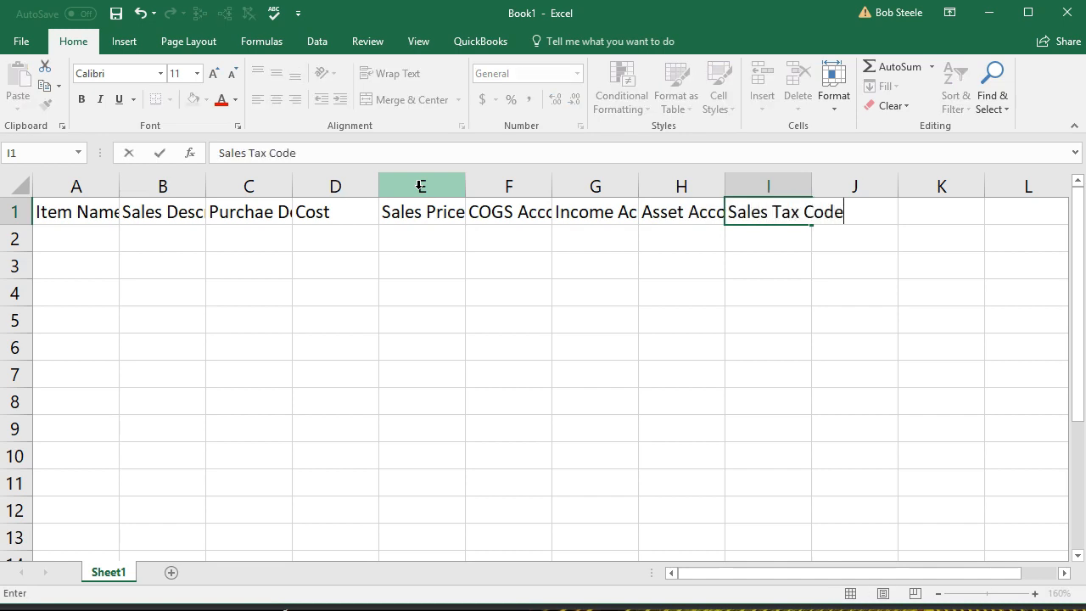
{"action": "key", "text": "Tab"}
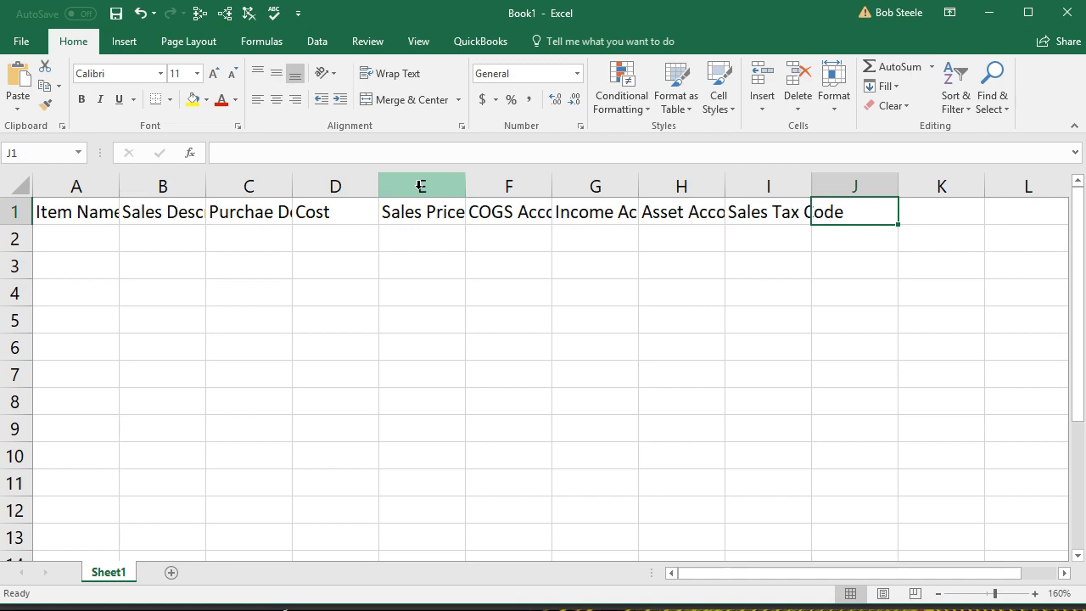
Step: Enter the header "QTY On Hand" in cell J1
{"action": "type", "text": "QTY on Han"}
{"action": "key", "text": "BackSpace"}
{"action": "key", "text": "BackSpace"}
{"action": "key", "text": "BackSpace"}
{"action": "key", "text": "BackSpace"}
{"action": "key", "text": "BackSpace"}
{"action": "key", "text": "BackSpace"}
{"action": "type", "text": "On Hand"}
{"action": "key", "text": "Tab"}
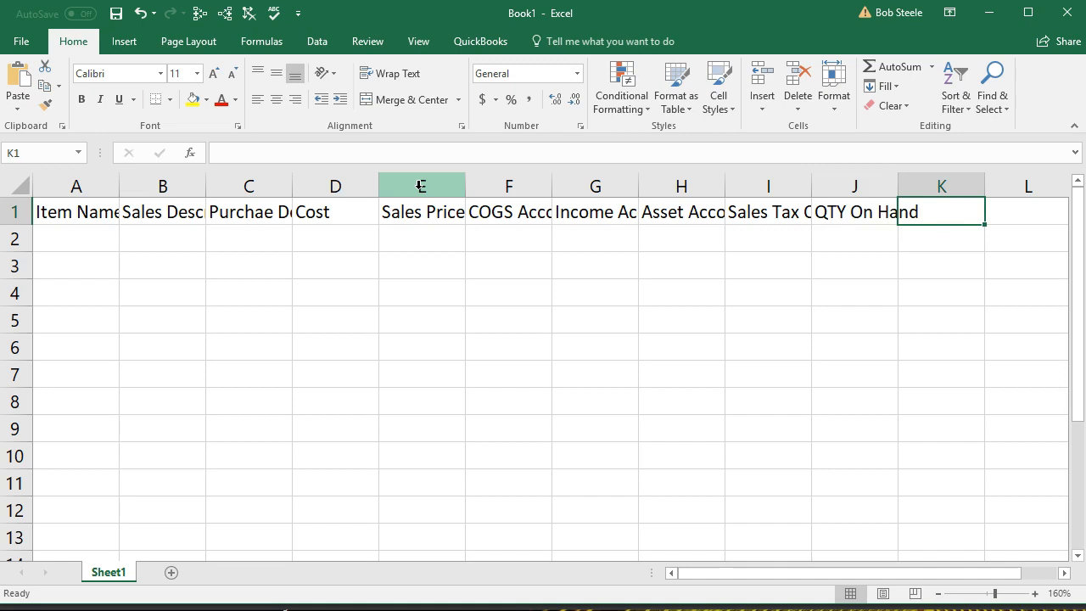
Step: Enter the header "As of Date" in cell K1
{"action": "type", "text": "As of"}
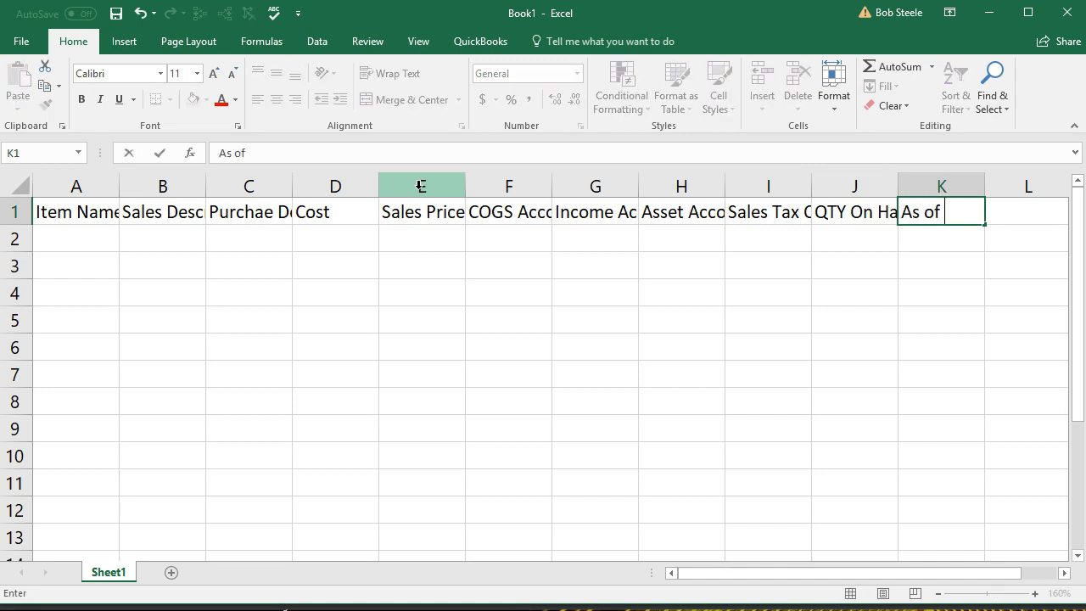
{"action": "type", "text": " Date"}
{"action": "key", "text": "Return"}
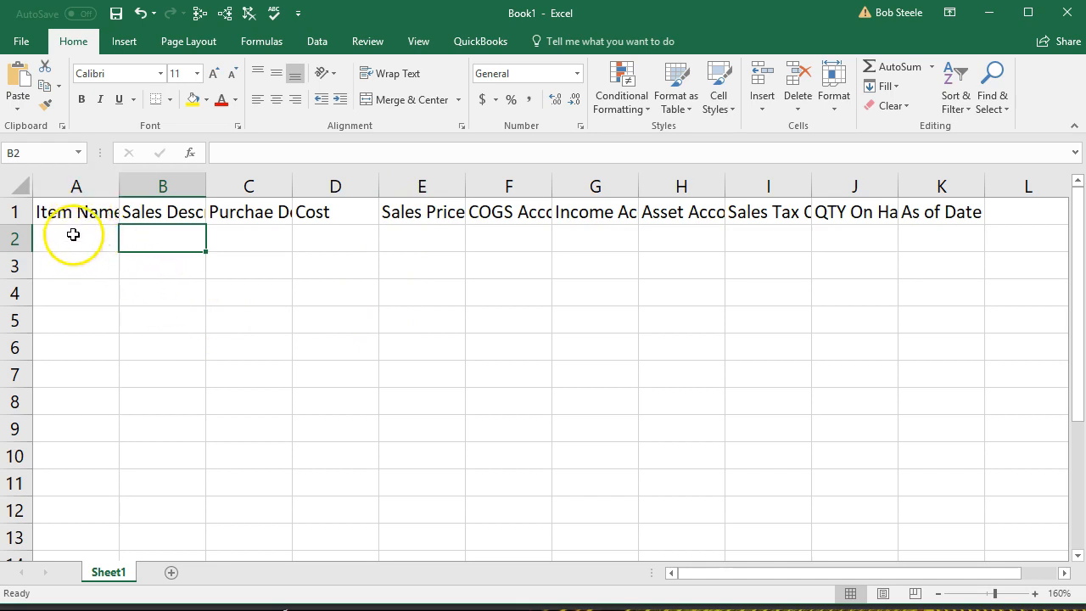
Step: AutoFit the widths of columns A through K to their header text
{"action": "left_click", "coordinate": [85, 186]}
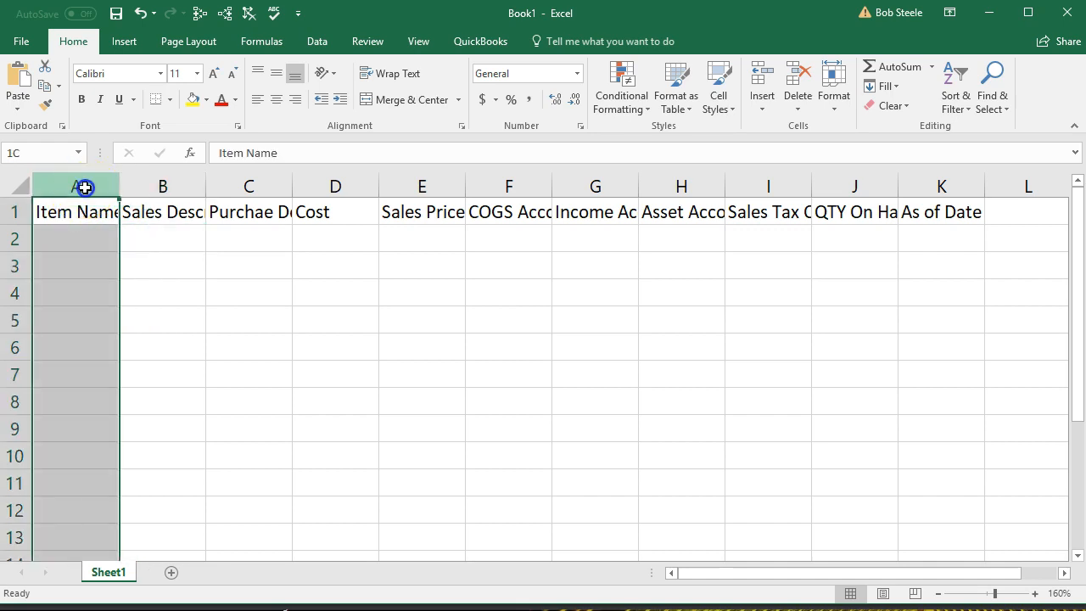
{"action": "left_click_drag", "start_coordinate": [84, 187], "coordinate": [911, 182]}
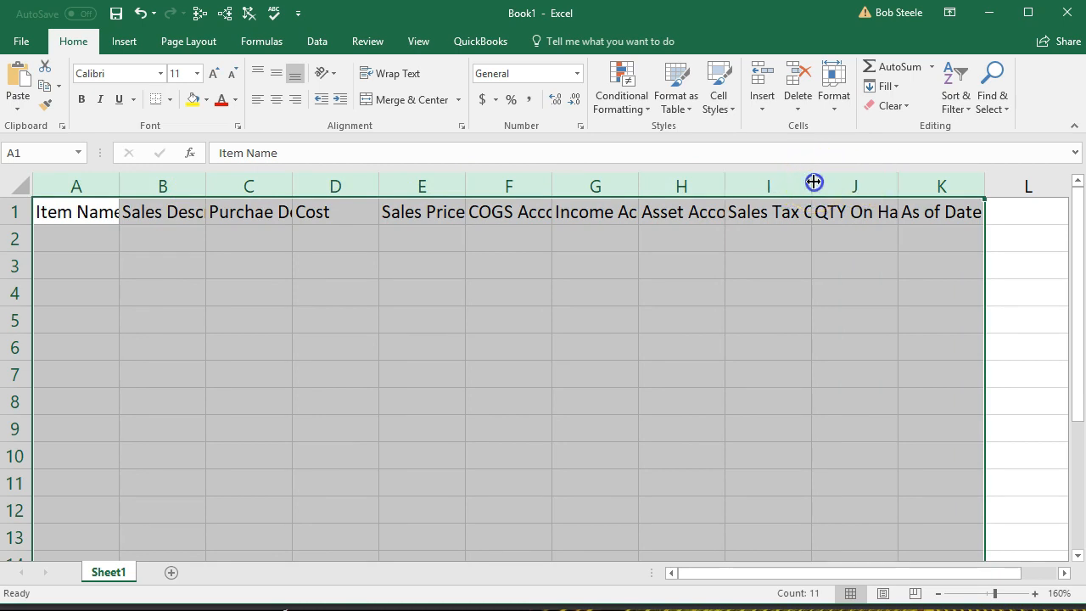
{"action": "double_click", "coordinate": [813, 182]}
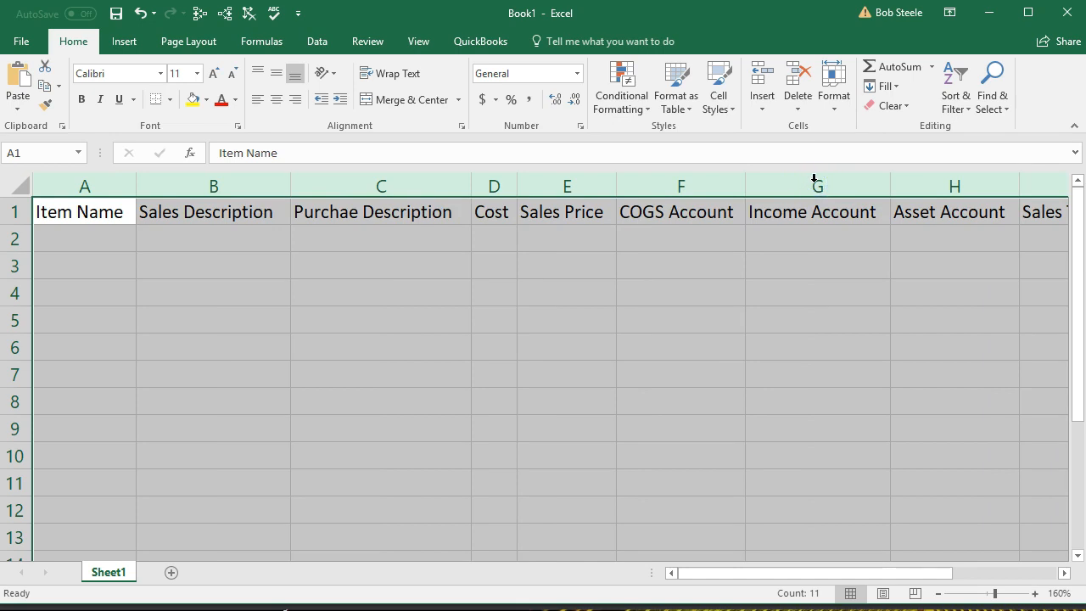
{"action": "left_click", "coordinate": [817, 237]}
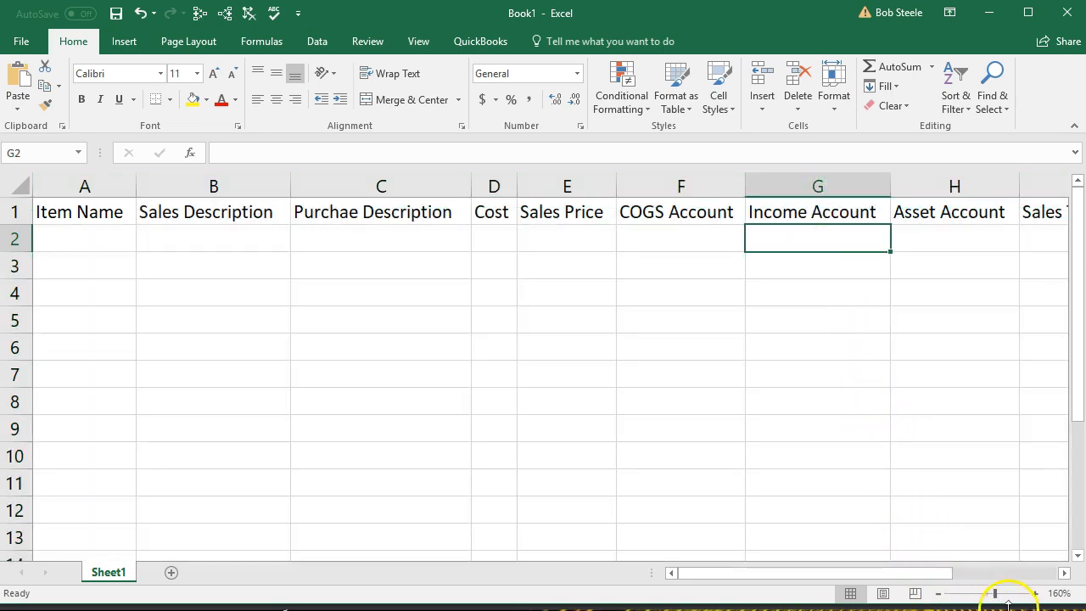
Step: Make the header cells A1 through K1 bold
{"action": "left_click", "coordinate": [938, 592]}
{"action": "left_click", "coordinate": [938, 592]}
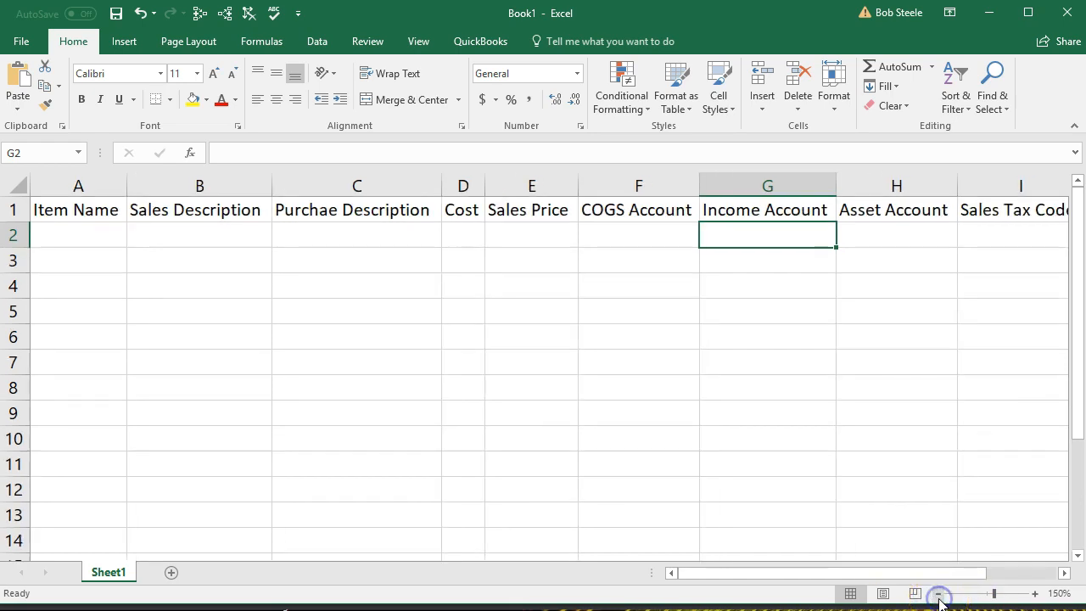
{"action": "left_click", "coordinate": [938, 593]}
{"action": "left_click", "coordinate": [938, 593]}
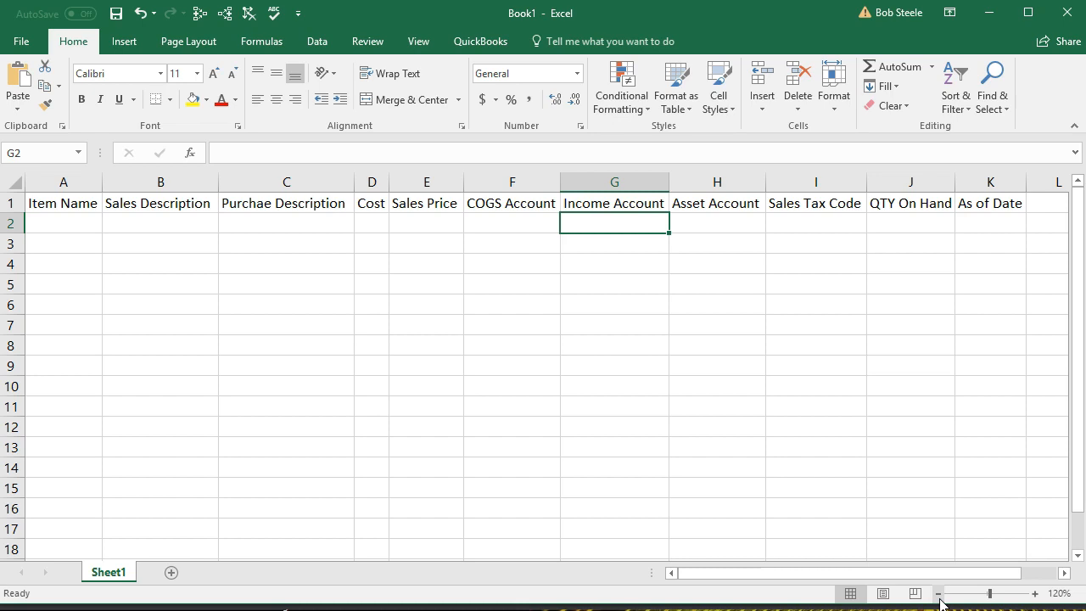
{"action": "left_click", "coordinate": [635, 448]}
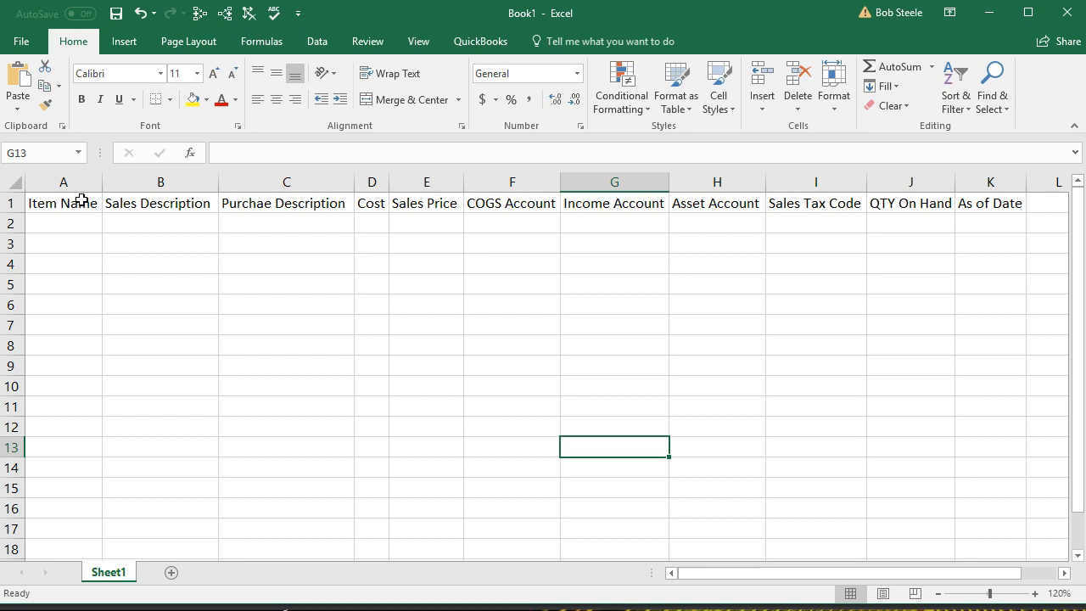
{"action": "left_click_drag", "start_coordinate": [81, 199], "coordinate": [966, 203]}
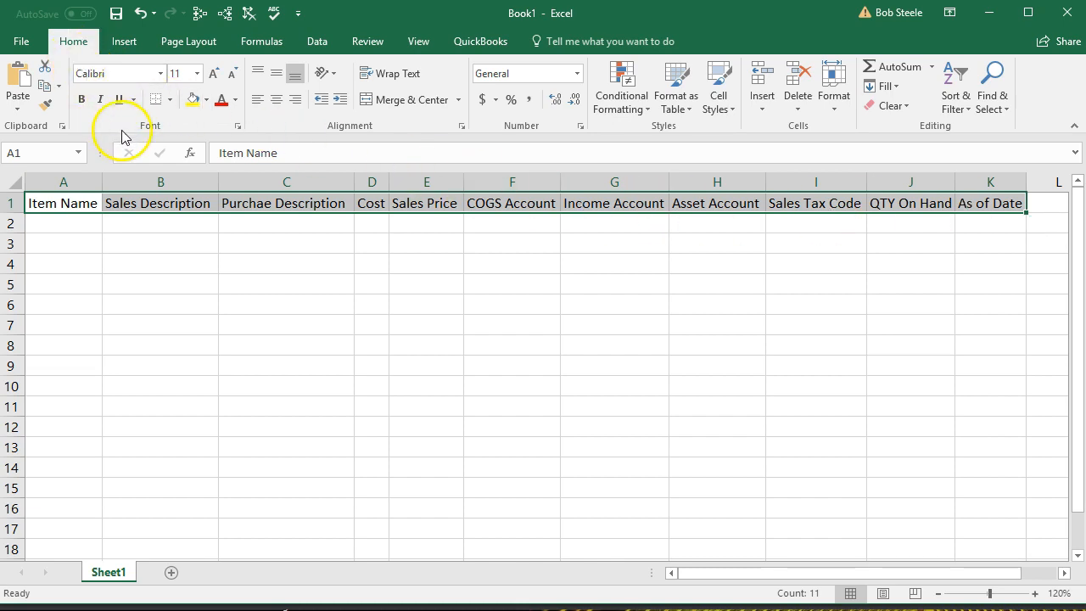
{"action": "left_click", "coordinate": [82, 100]}
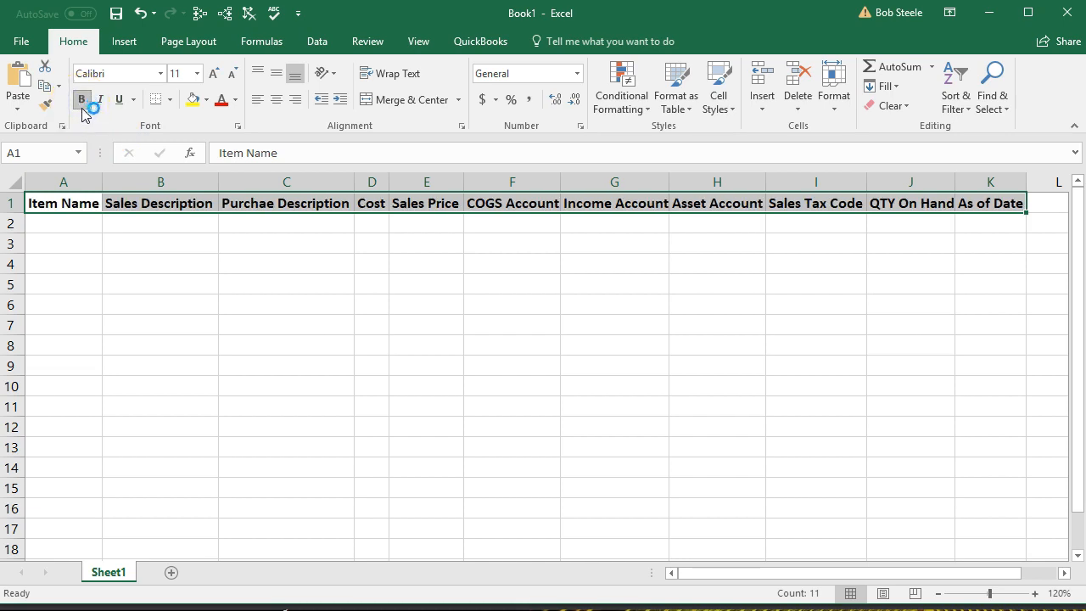
{"action": "left_click", "coordinate": [86, 225]}
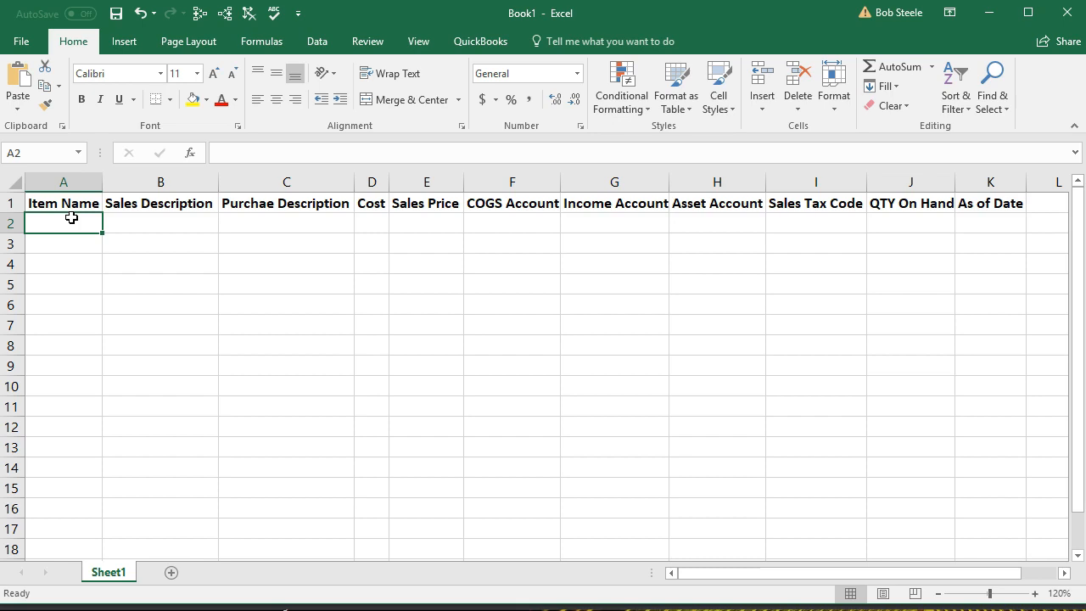
Step: Widen the Cost column D to leave room for cost amounts
{"action": "left_click", "coordinate": [135, 226]}
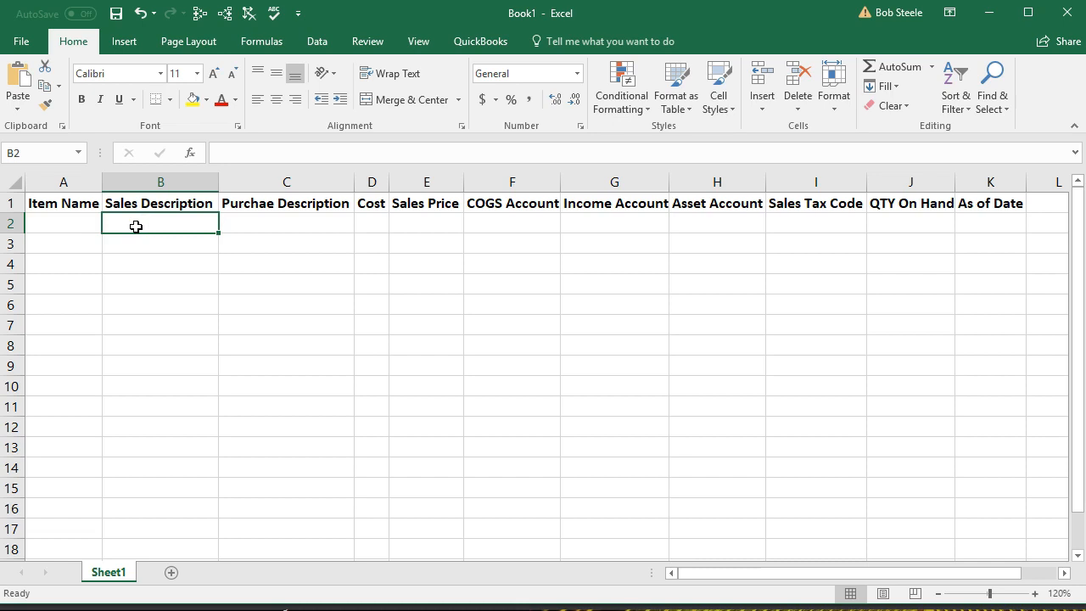
{"action": "left_click", "coordinate": [259, 224]}
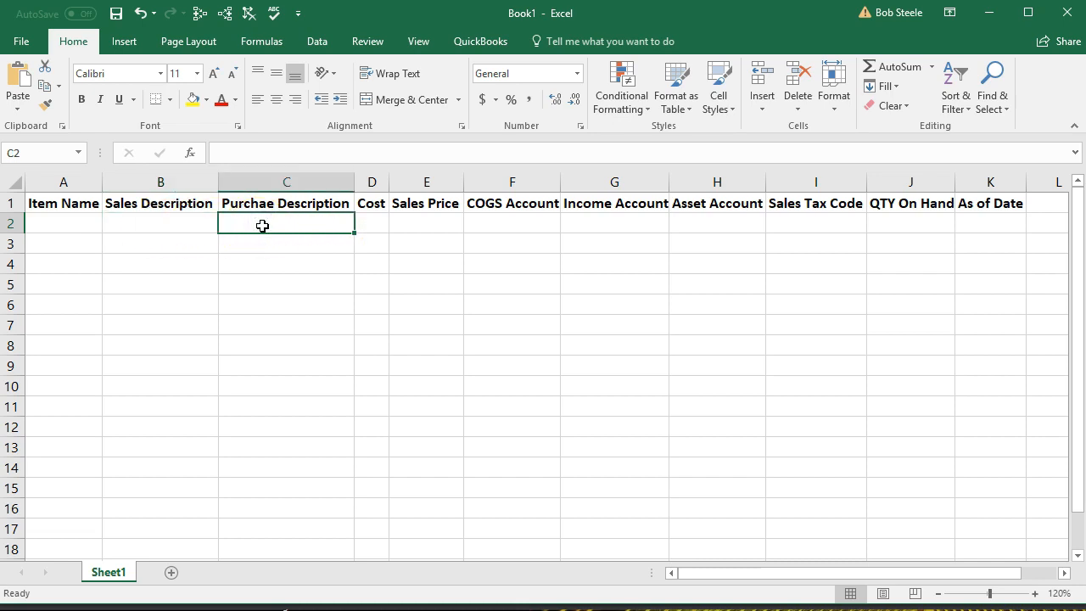
{"action": "left_click", "coordinate": [370, 225]}
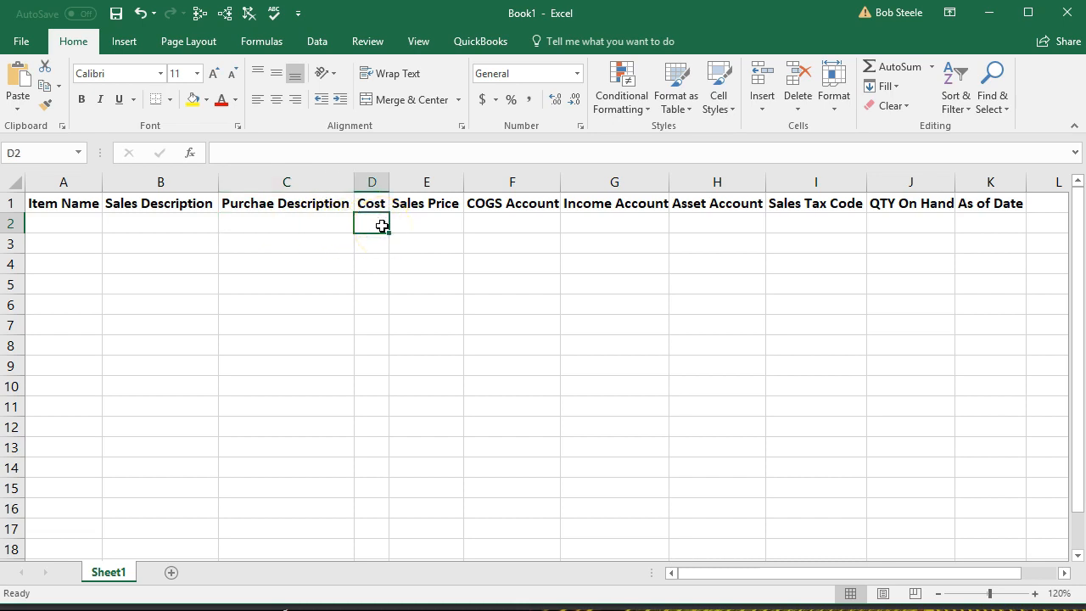
{"action": "left_click_drag", "start_coordinate": [389, 181], "coordinate": [397, 182]}
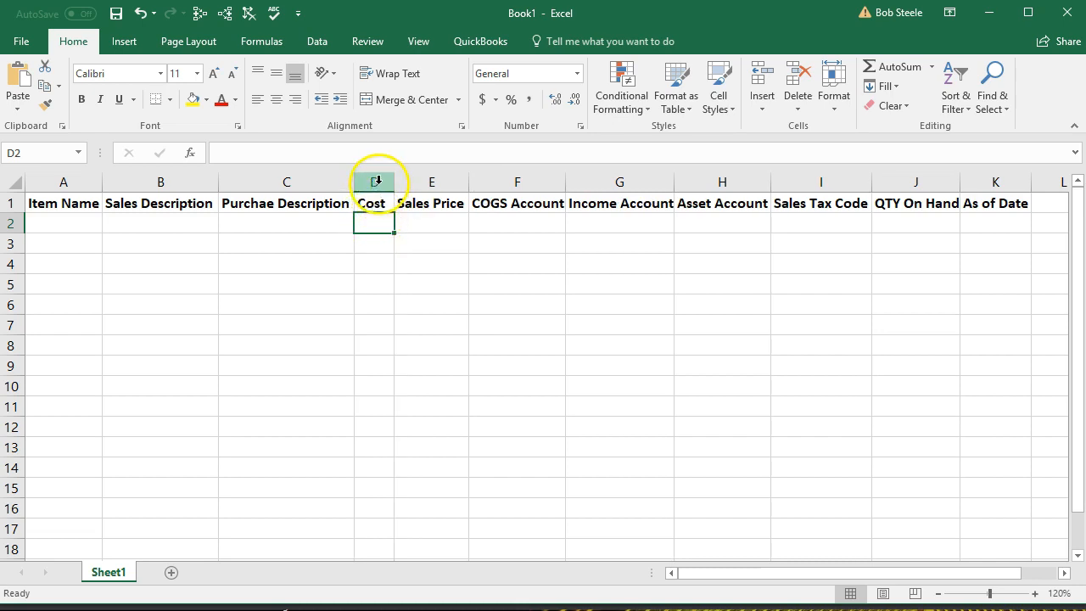
{"action": "left_click_drag", "start_coordinate": [393, 181], "coordinate": [421, 182]}
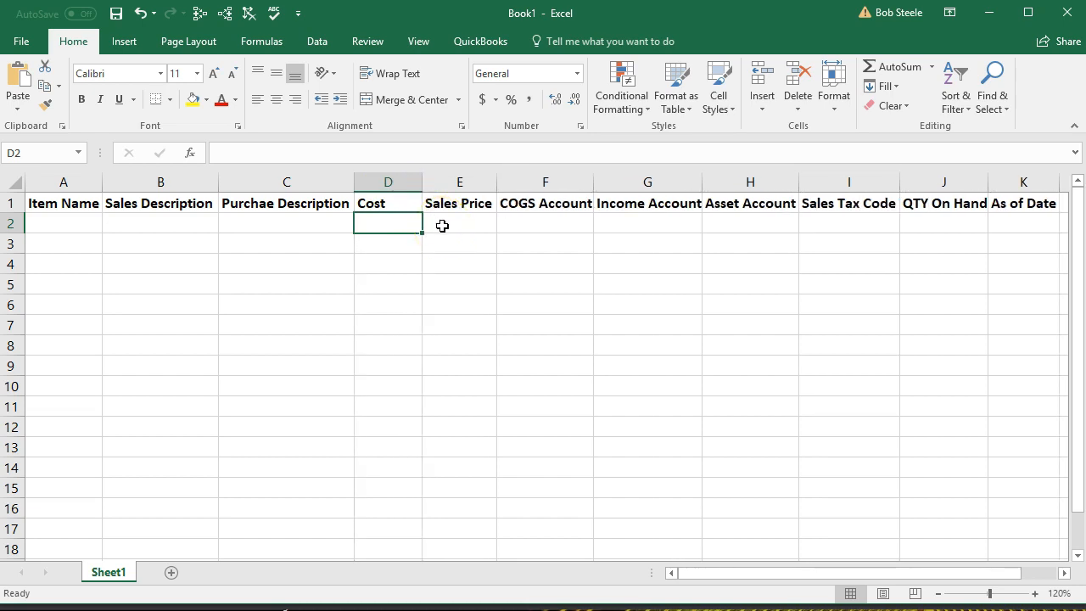
Step: Review the columns from Sales Price through As of Date along row 2
{"action": "left_click", "coordinate": [442, 226]}
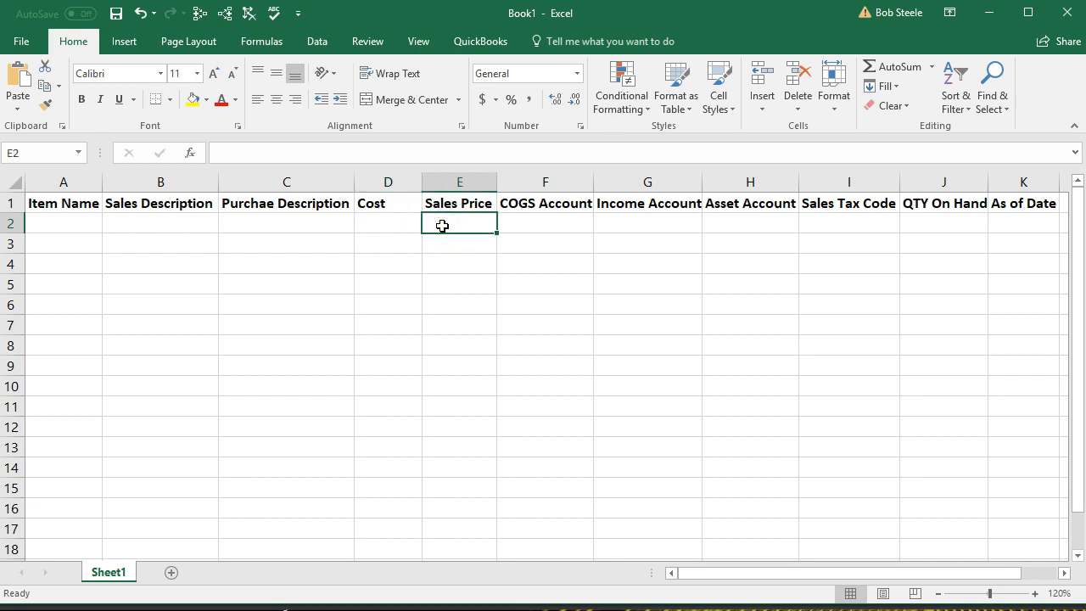
{"action": "left_click", "coordinate": [553, 215]}
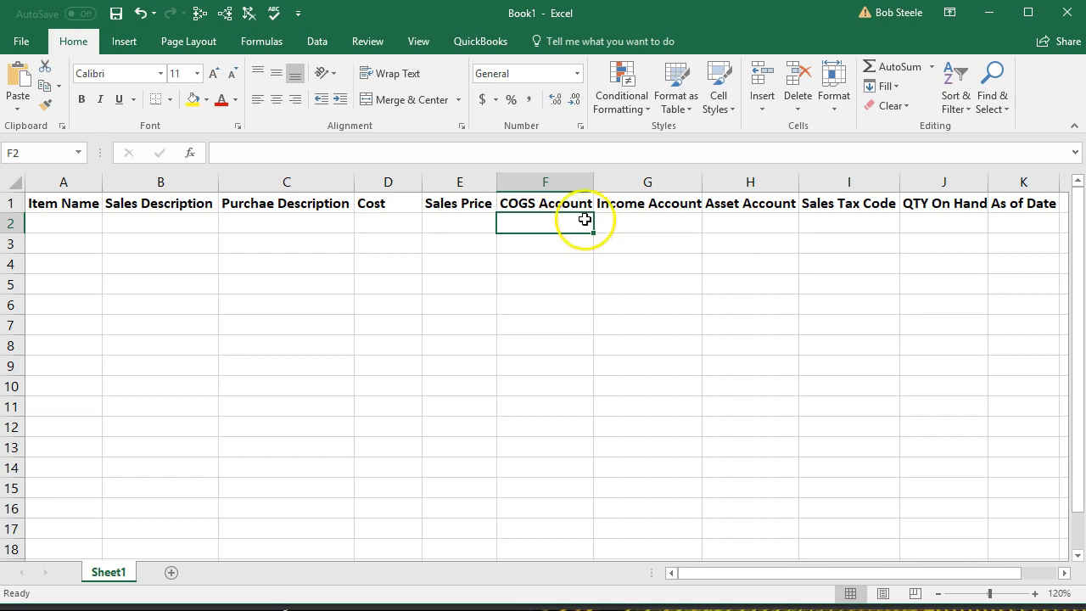
{"action": "left_click", "coordinate": [635, 225]}
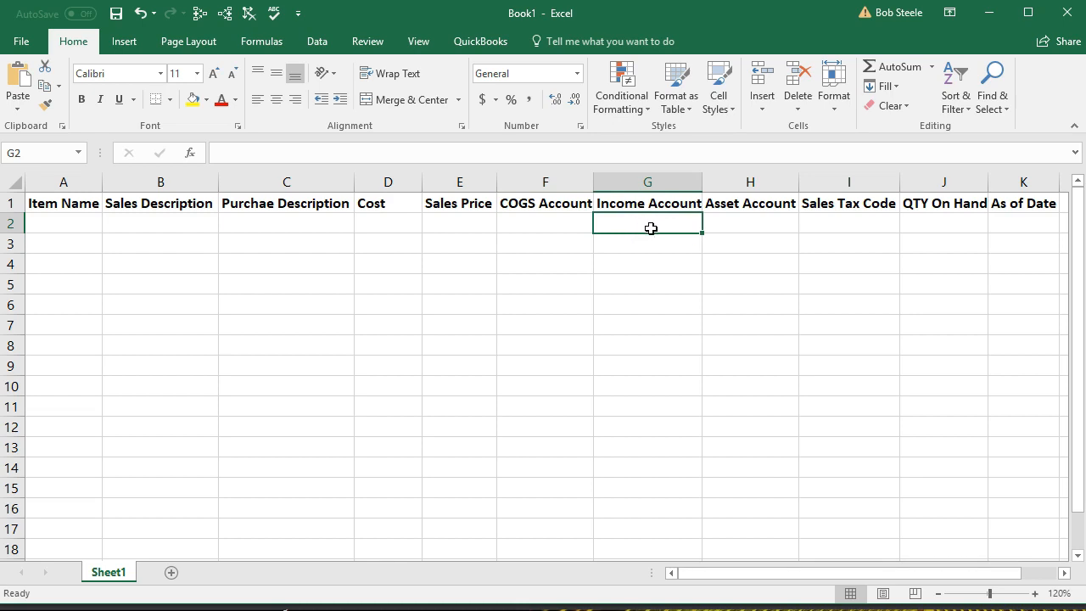
{"action": "left_click", "coordinate": [733, 222]}
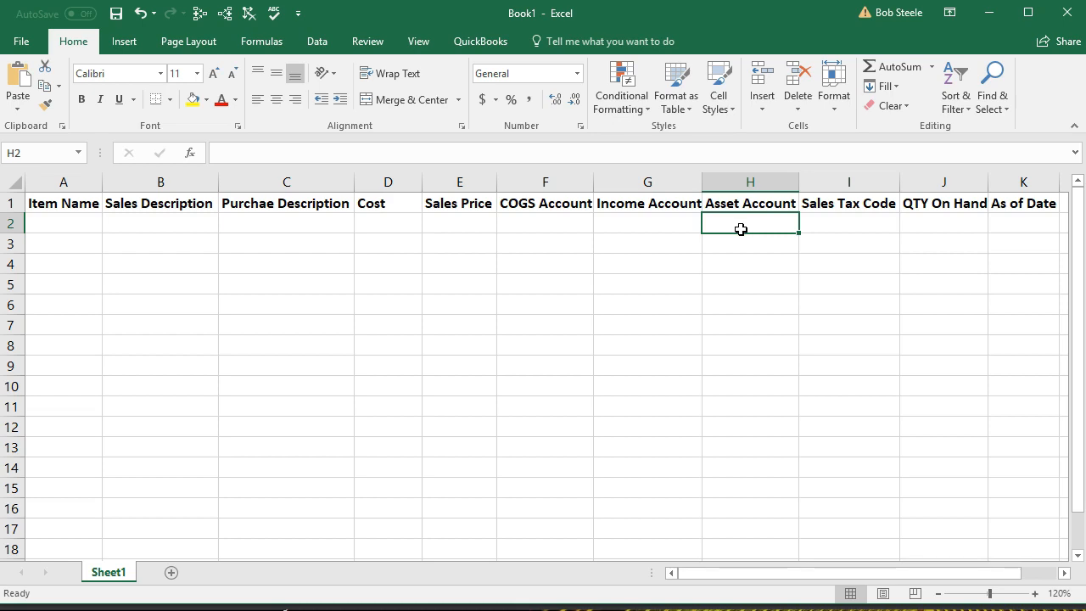
{"action": "left_click", "coordinate": [835, 226]}
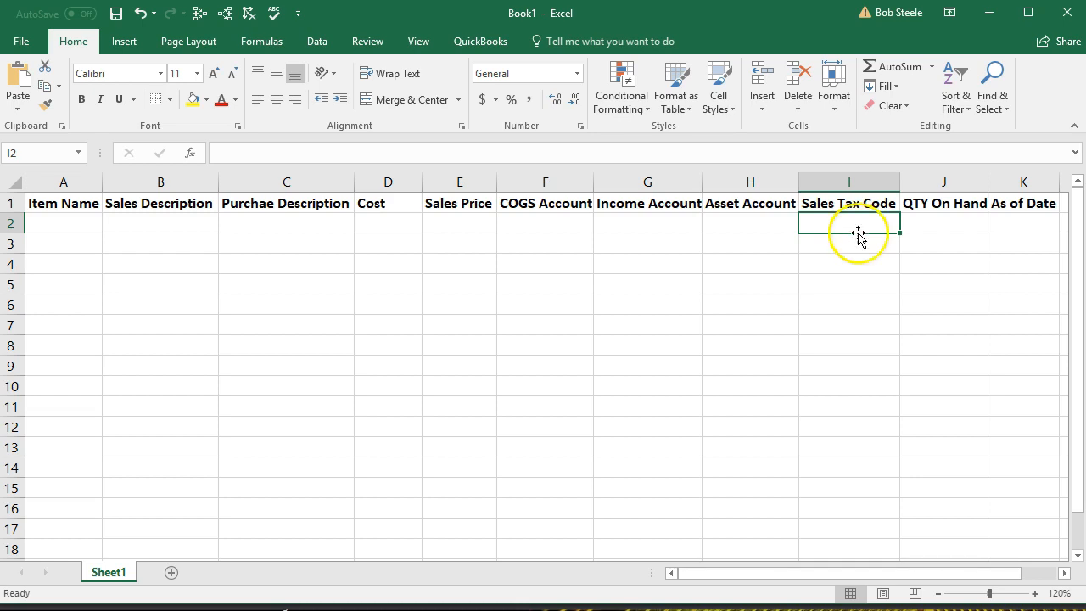
{"action": "left_click", "coordinate": [936, 227]}
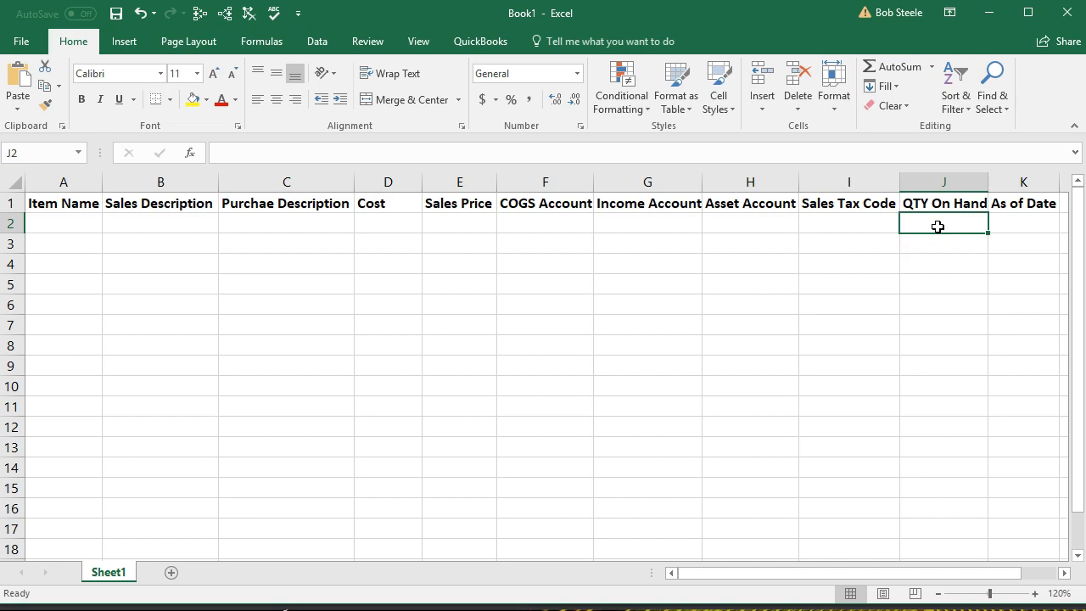
{"action": "left_click", "coordinate": [1000, 225]}
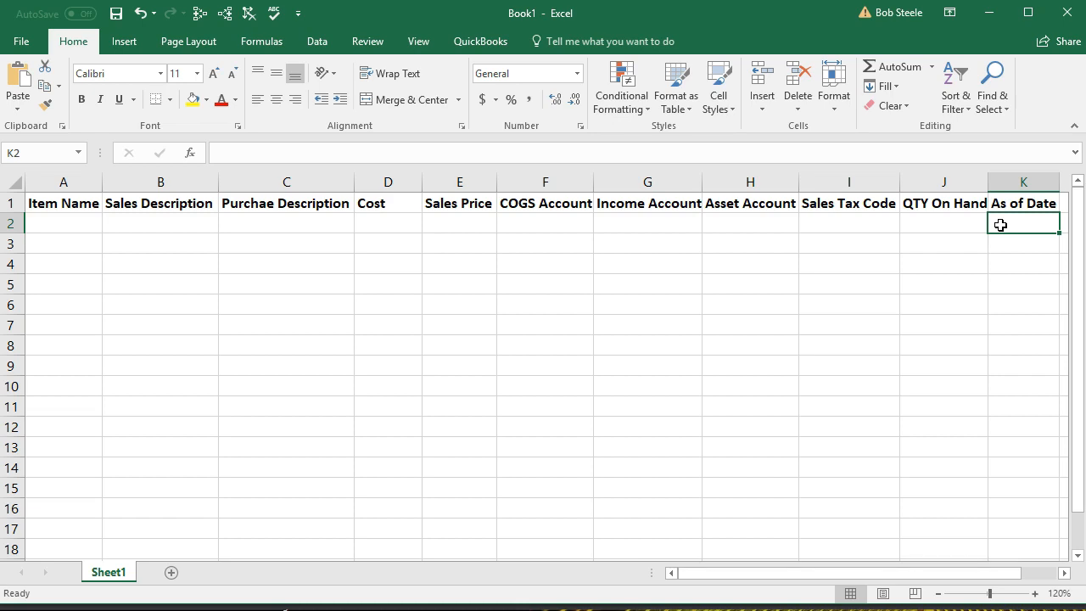
Step: Enter the item name "ELP" in A2 and the sales description "Epiphone Les Paul" in B2
{"action": "key", "text": "Left"}
{"action": "key", "text": "Left"}
{"action": "key", "text": "Left"}
{"action": "key", "text": "Left"}
{"action": "key", "text": "Left"}
{"action": "key", "text": "Left"}
{"action": "key", "text": "Left"}
{"action": "key", "text": "Left"}
{"action": "key", "text": "Left"}
{"action": "key", "text": "Left"}
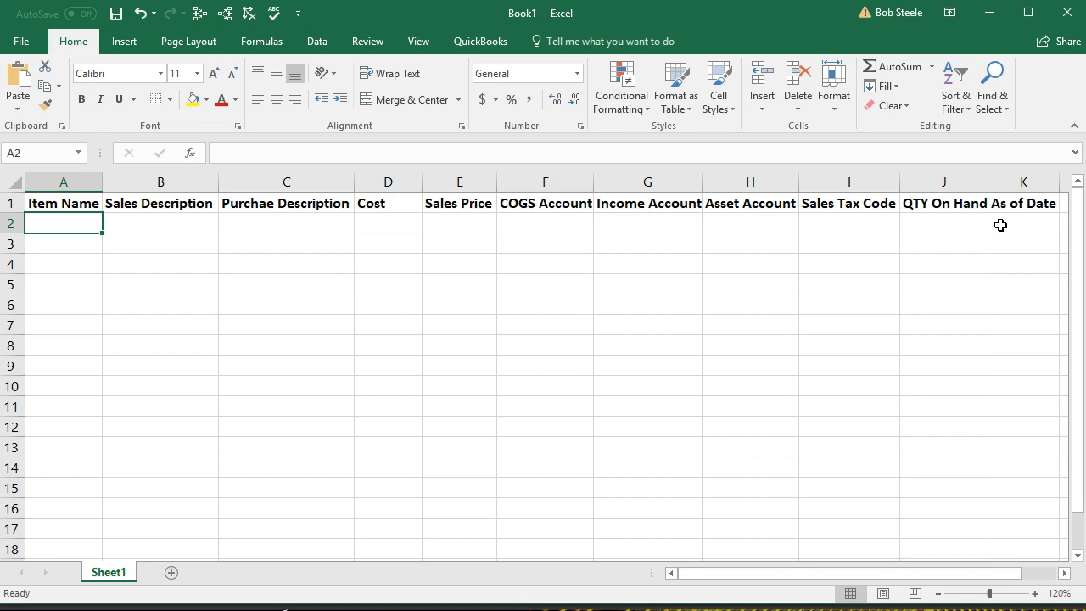
{"action": "type", "text": "ELP"}
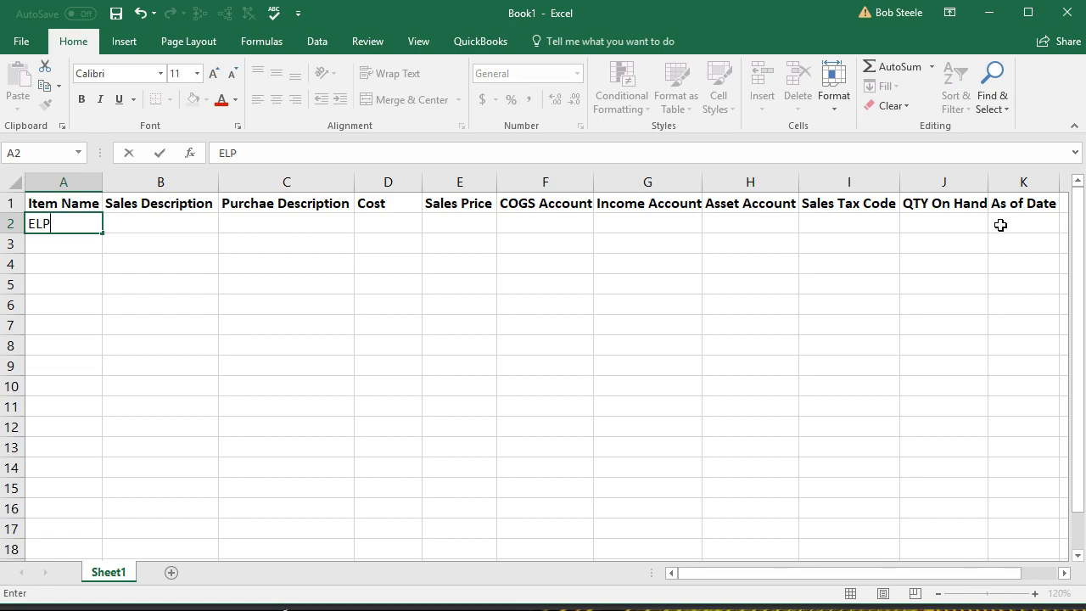
{"action": "key", "text": "Tab"}
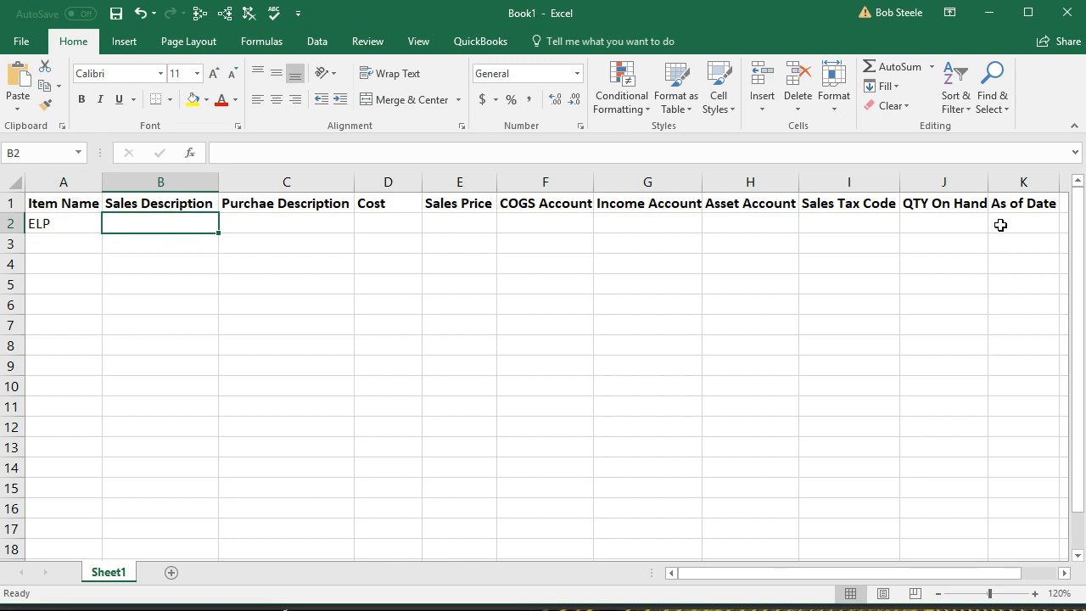
{"action": "type", "text": "Epip"}
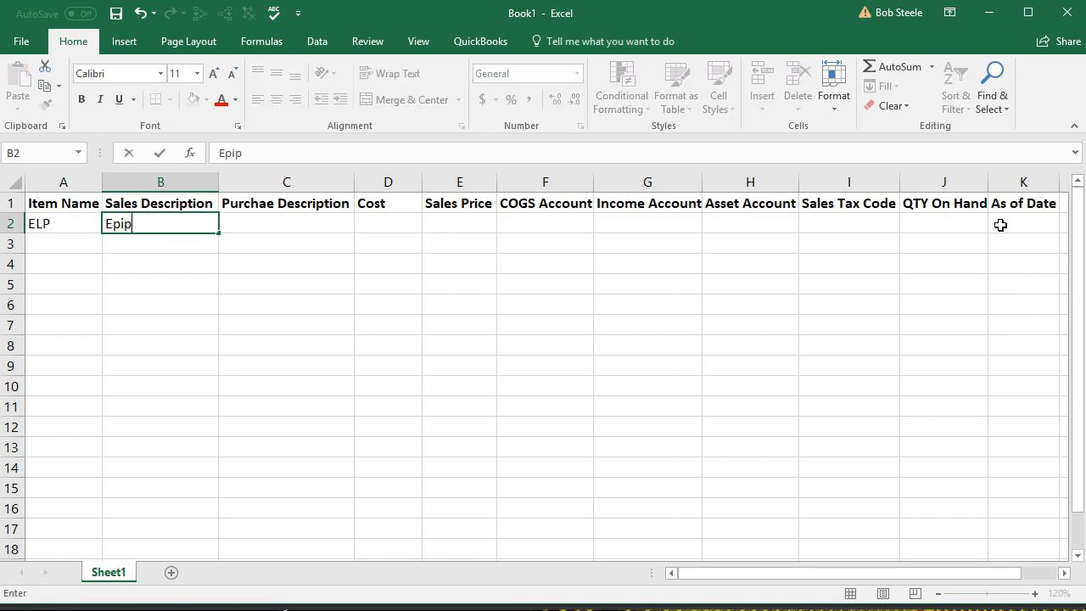
{"action": "type", "text": "hone Les Paul"}
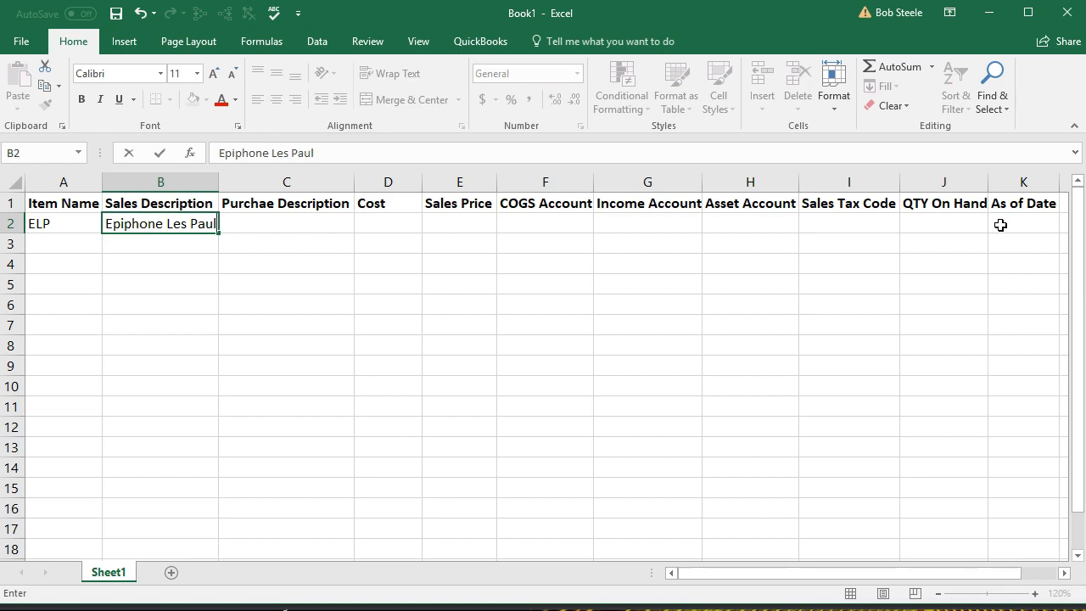
{"action": "key", "text": "Tab"}
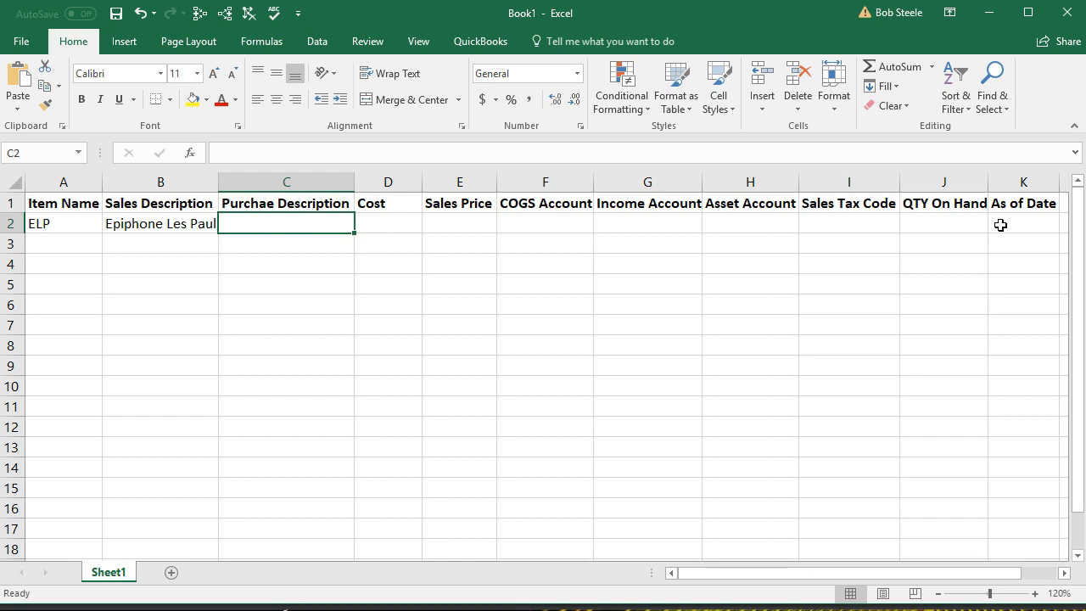
Step: Copy the sales description from B2 into the purchase description cell C2
{"action": "type", "text": "E"}
{"action": "key", "text": "BackSpace"}
{"action": "key", "text": "Left"}
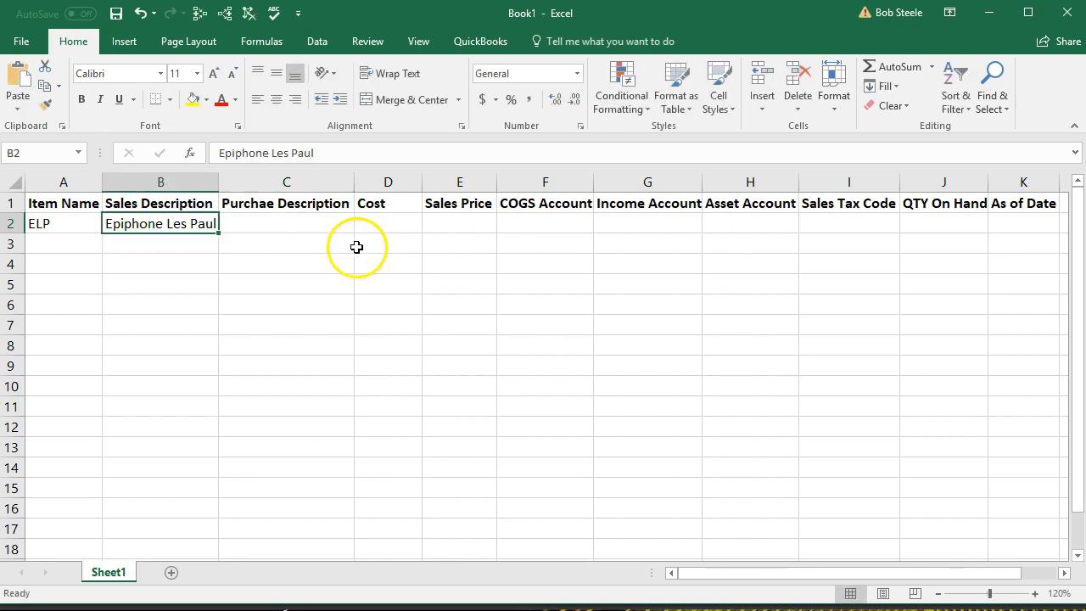
{"action": "right_click", "coordinate": [193, 223]}
{"action": "left_click", "coordinate": [223, 252]}
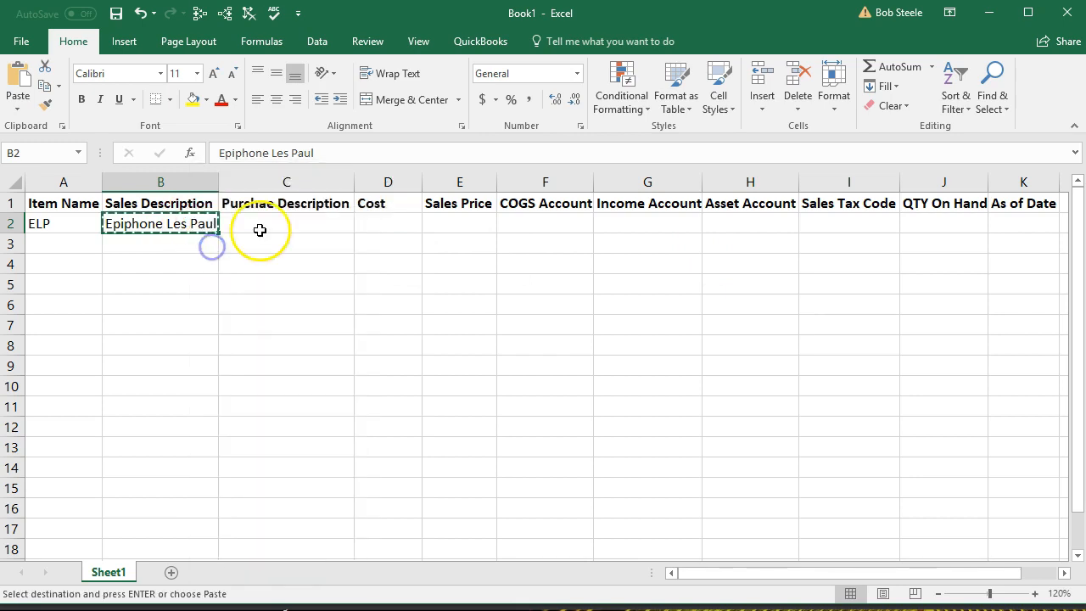
{"action": "left_click", "coordinate": [263, 221]}
{"action": "right_click", "coordinate": [263, 222]}
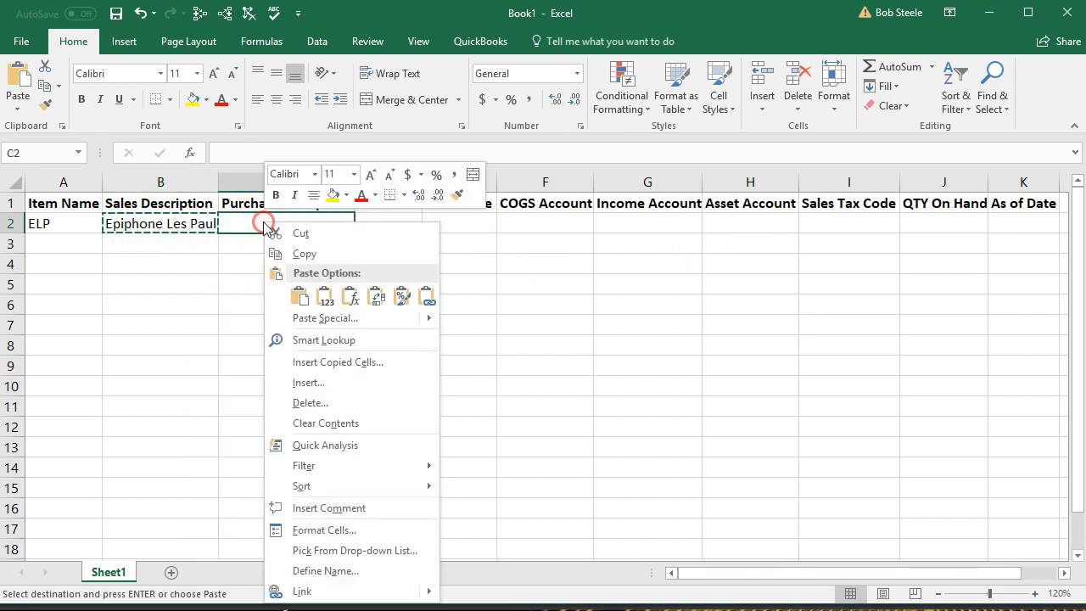
{"action": "left_click", "coordinate": [301, 297]}
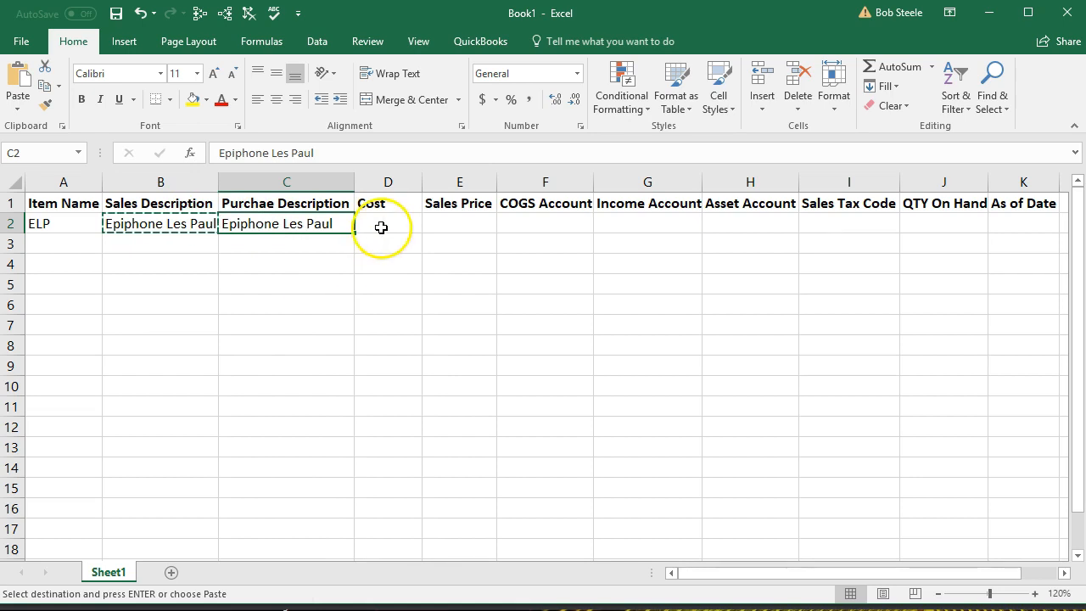
Step: Enter the cost 400 for the ELP item in D2
{"action": "left_click", "coordinate": [381, 226]}
{"action": "type", "text": "400"}
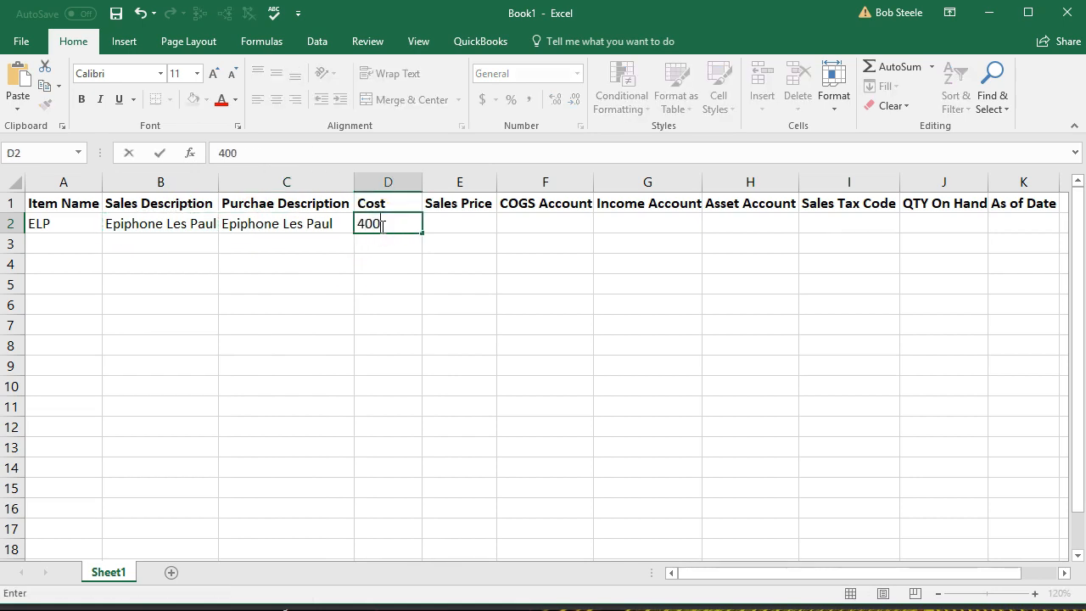
{"action": "key", "text": "Tab"}
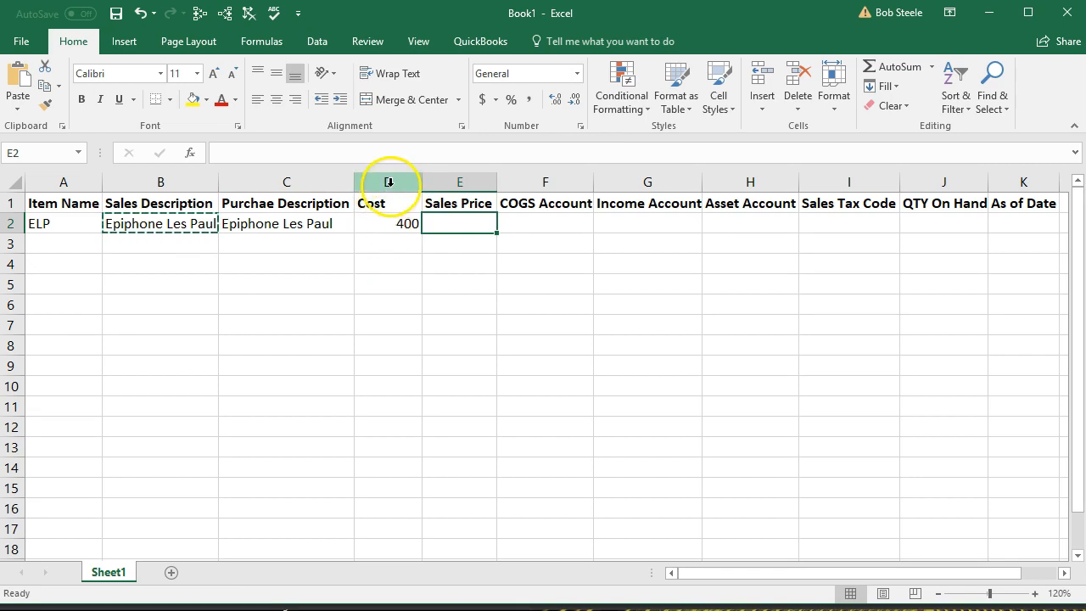
Step: Format the Cost and Sales Price columns as Currency with no symbol, two decimal places and negative numbers in red
{"action": "left_click_drag", "start_coordinate": [388, 182], "coordinate": [434, 182]}
{"action": "right_click", "coordinate": [399, 228]}
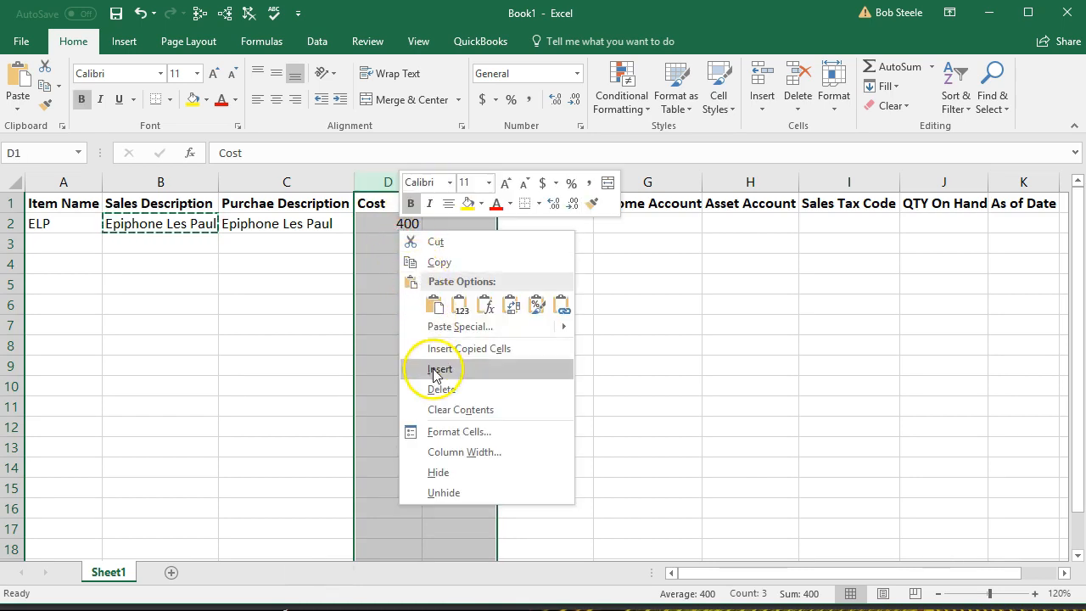
{"action": "left_click", "coordinate": [449, 434]}
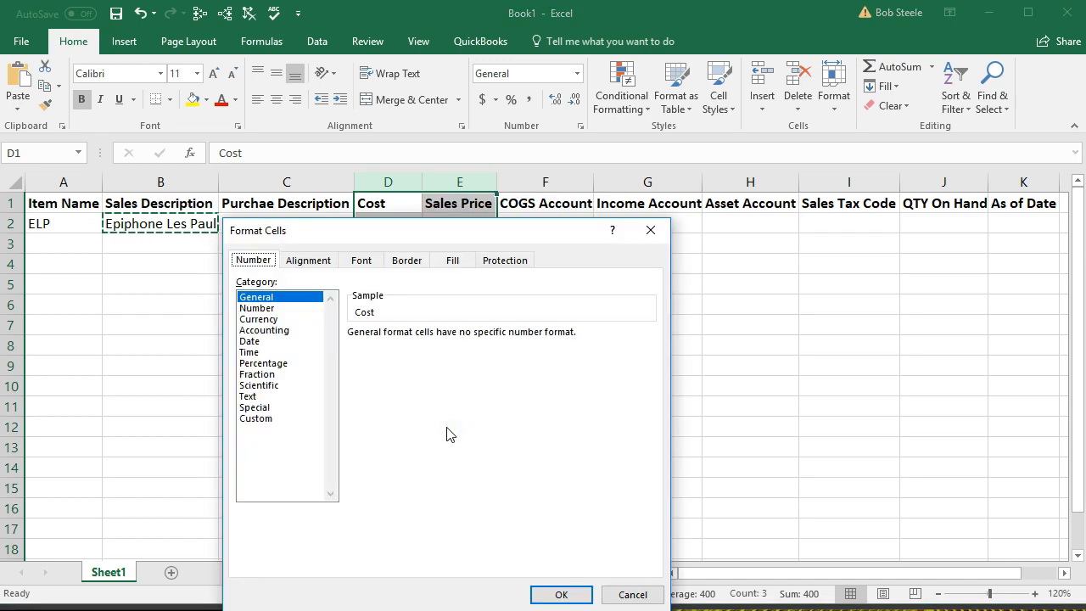
{"action": "left_click", "coordinate": [258, 319]}
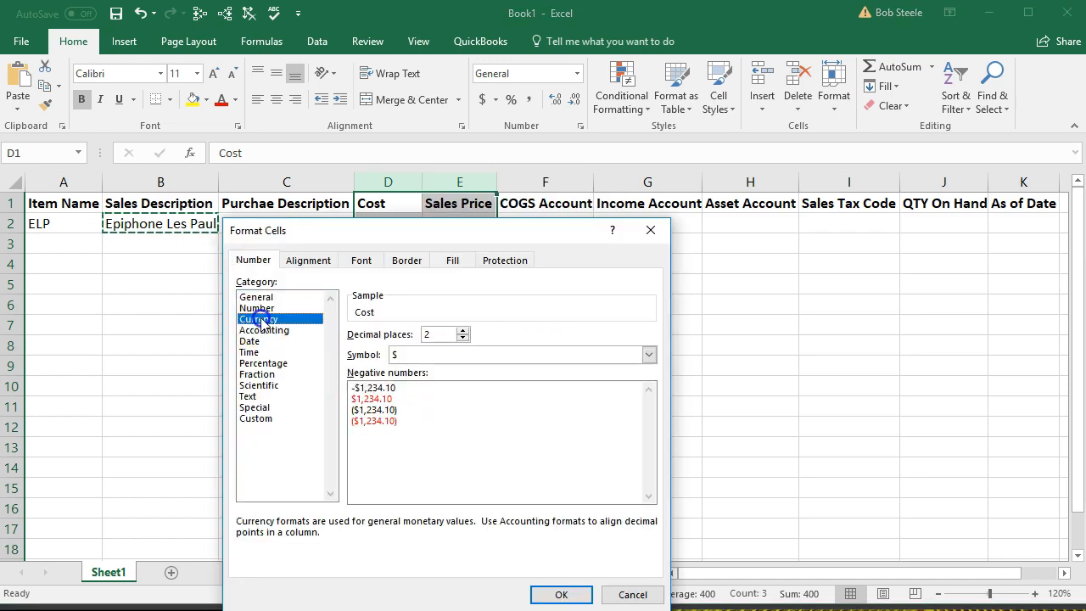
{"action": "left_click", "coordinate": [359, 398]}
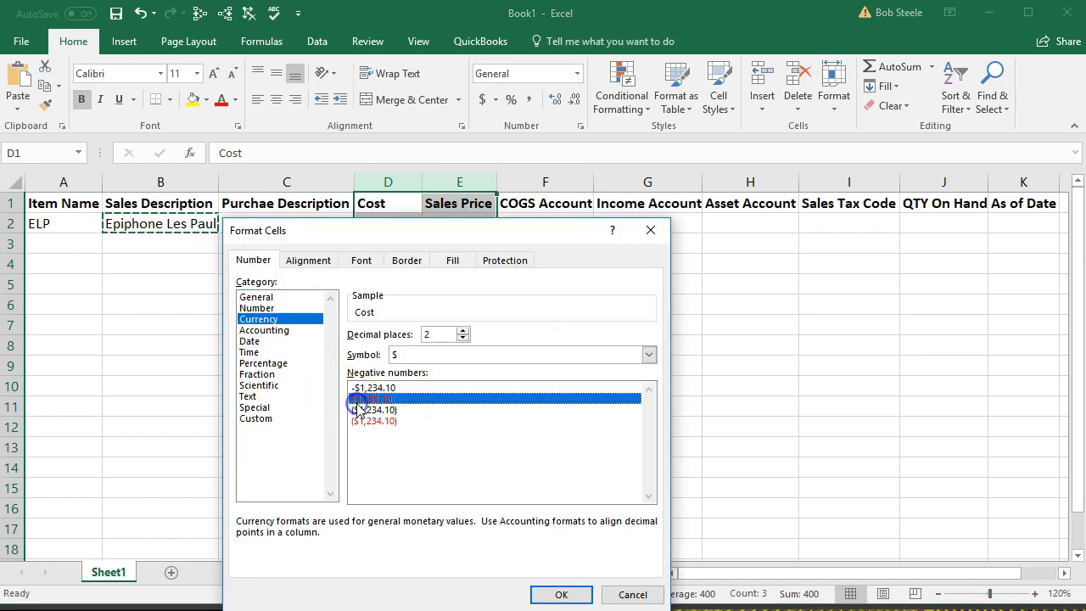
{"action": "left_click", "coordinate": [422, 356]}
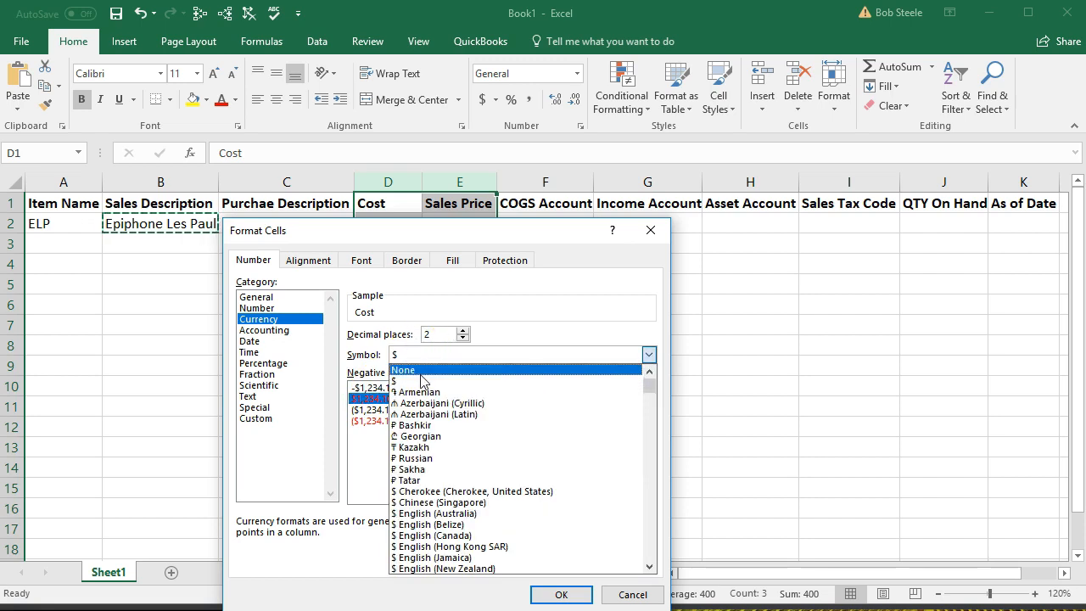
{"action": "left_click", "coordinate": [421, 371]}
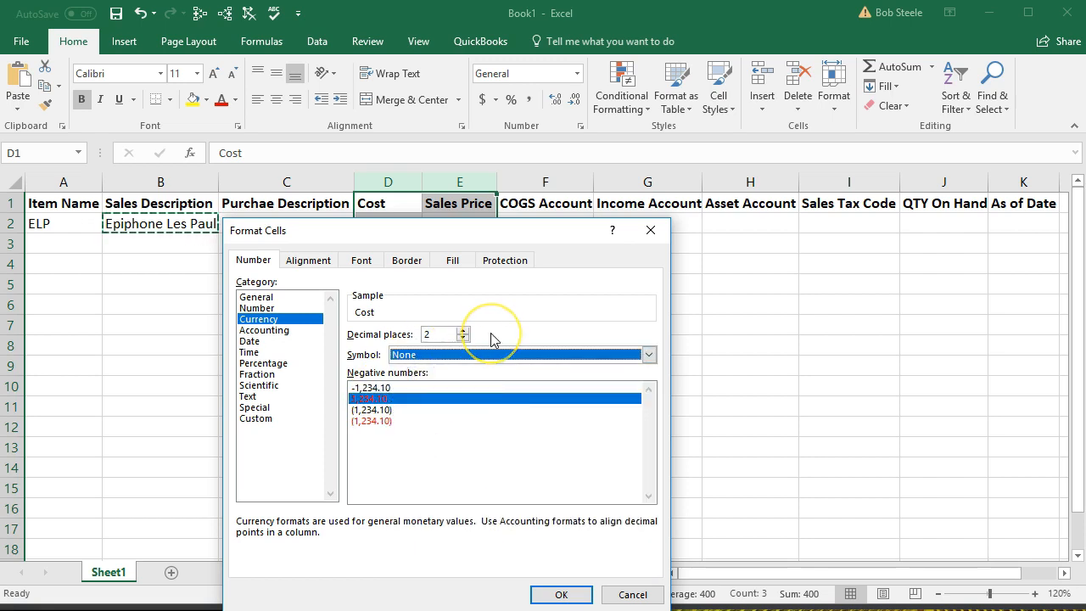
{"action": "left_click", "coordinate": [549, 592]}
Step: Enter the sales price 500 in E2 and the COGS account "Cost of Good Sold" in F2
{"action": "left_click", "coordinate": [463, 226]}
{"action": "type", "text": "500"}
{"action": "key", "text": "Tab"}
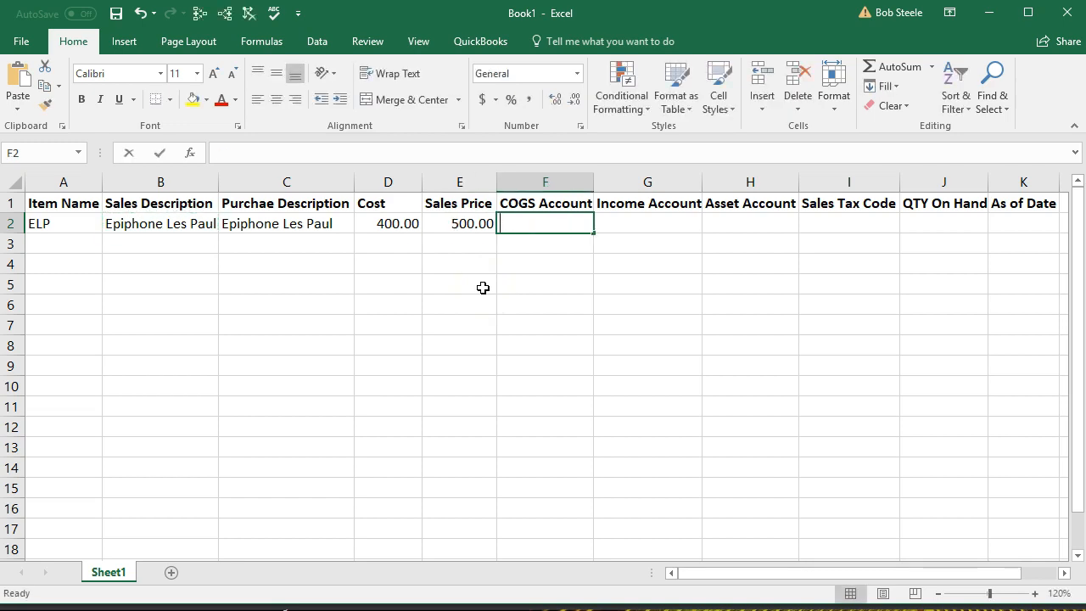
{"action": "type", "text": "Cost of Good Slo"}
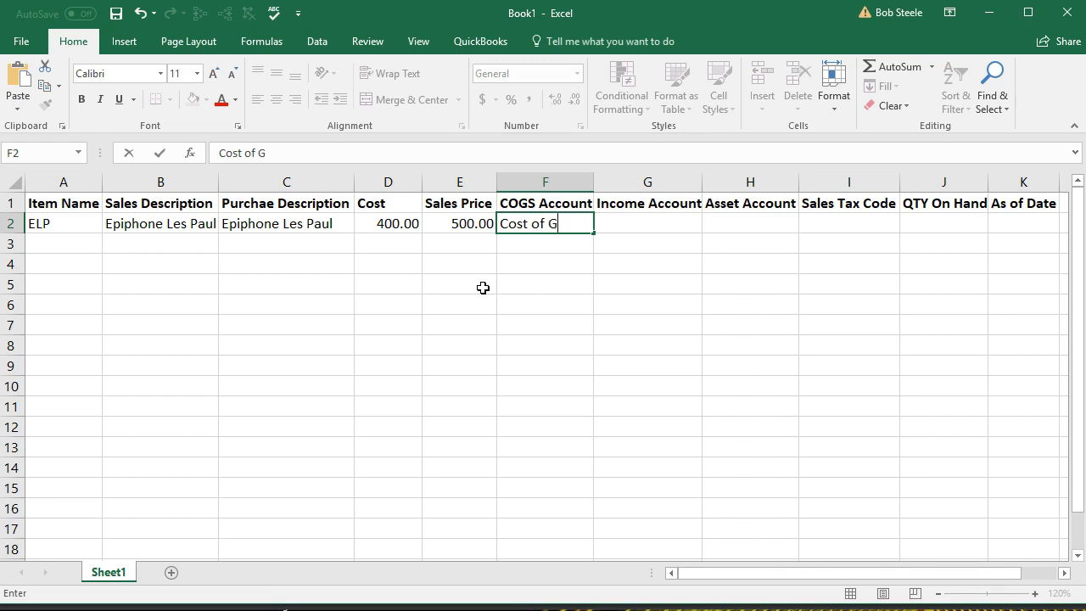
{"action": "key", "text": "BackSpace"}
{"action": "key", "text": "BackSpace"}
{"action": "type", "text": "old"}
{"action": "key", "text": "Tab"}
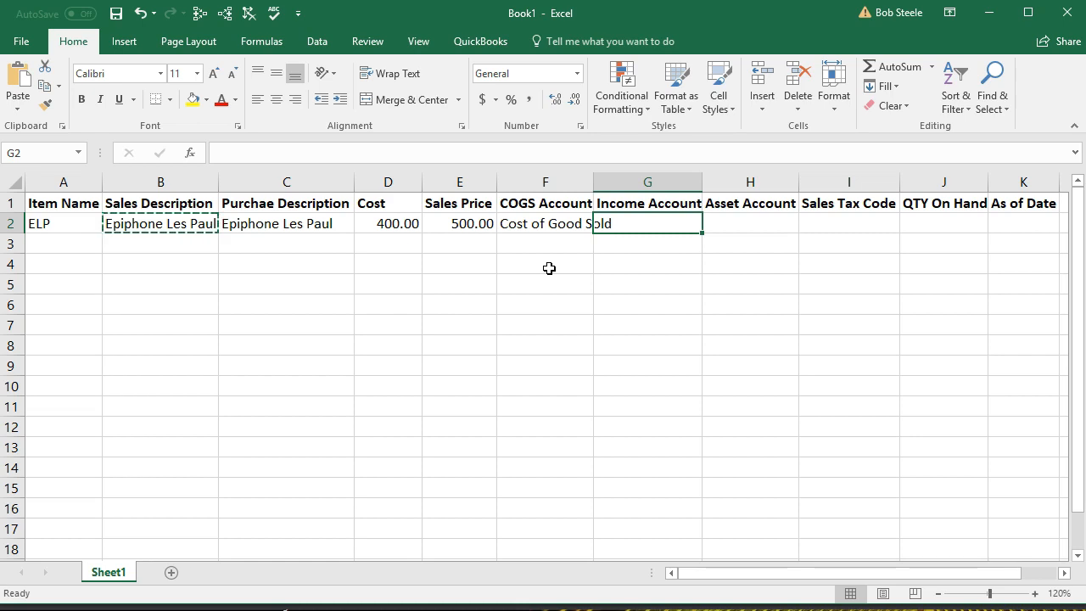
Step: Enter the income account "Merchandise Sales" in G2 and the asset account "Inventory Asset" in H2
{"action": "type", "text": "Merchandise Sales"}
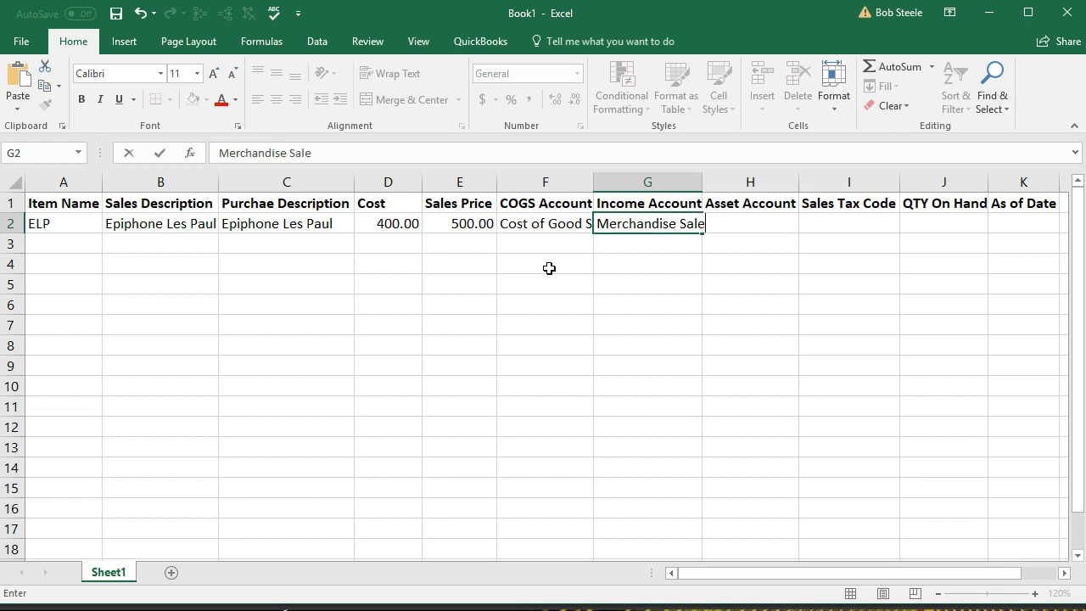
{"action": "key", "text": "Tab"}
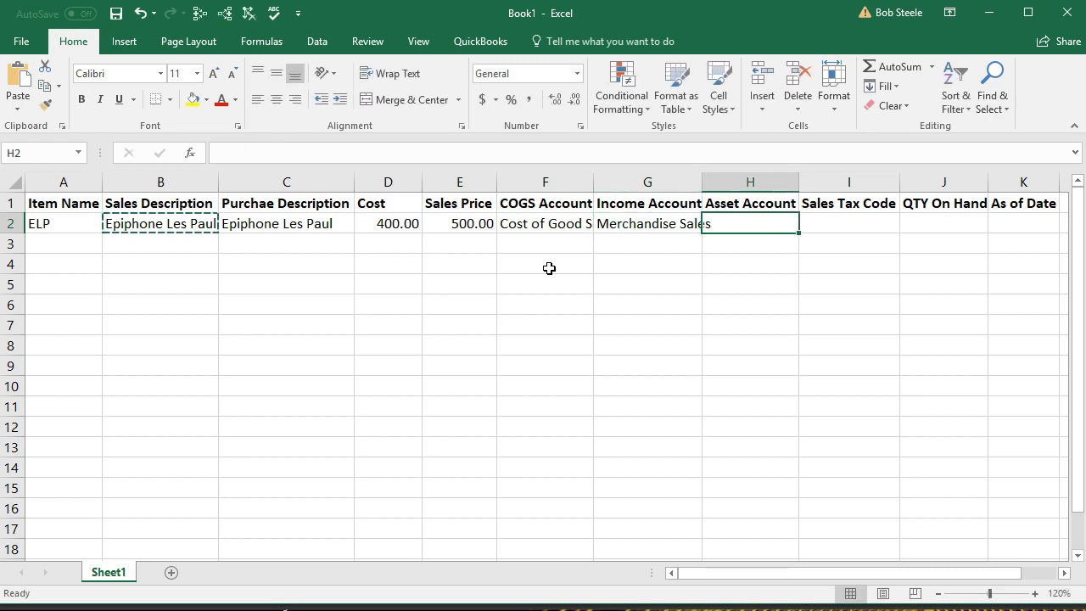
{"action": "type", "text": "Inventory Asset"}
{"action": "key", "text": "Tab"}
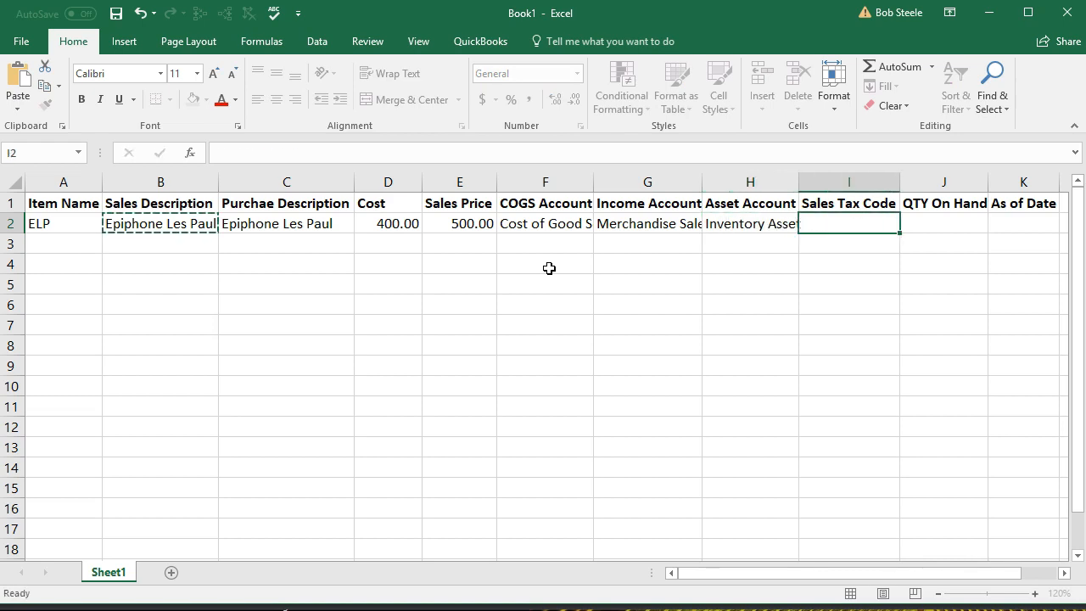
Step: Enter the sales tax code "Tax" in I2 and the quantity on hand 1 in J2
{"action": "type", "text": "Tax"}
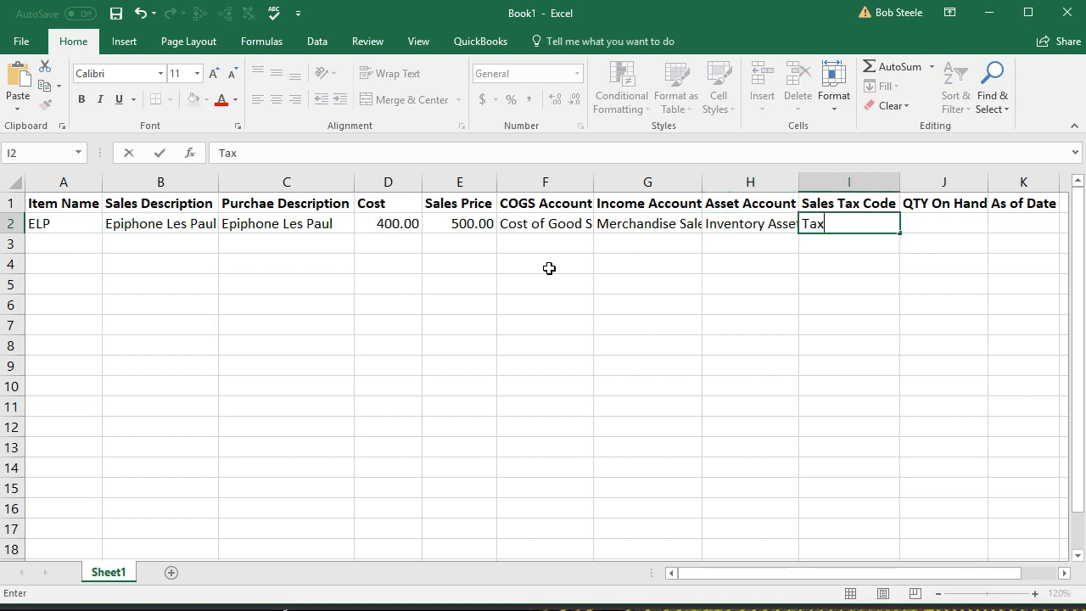
{"action": "key", "text": "Tab"}
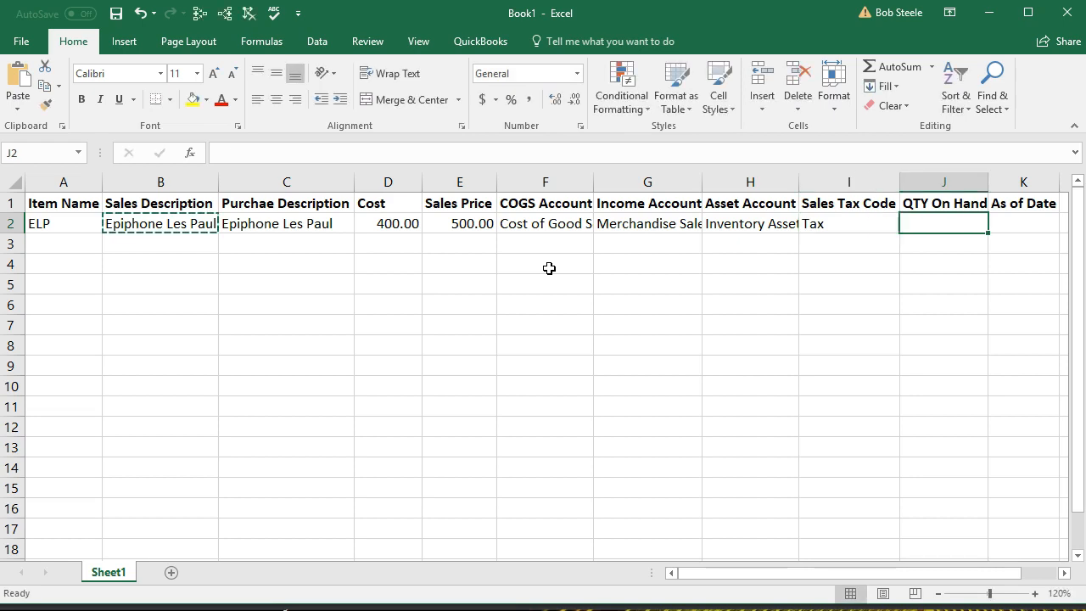
{"action": "type", "text": "1"}
{"action": "key", "text": "Tab"}
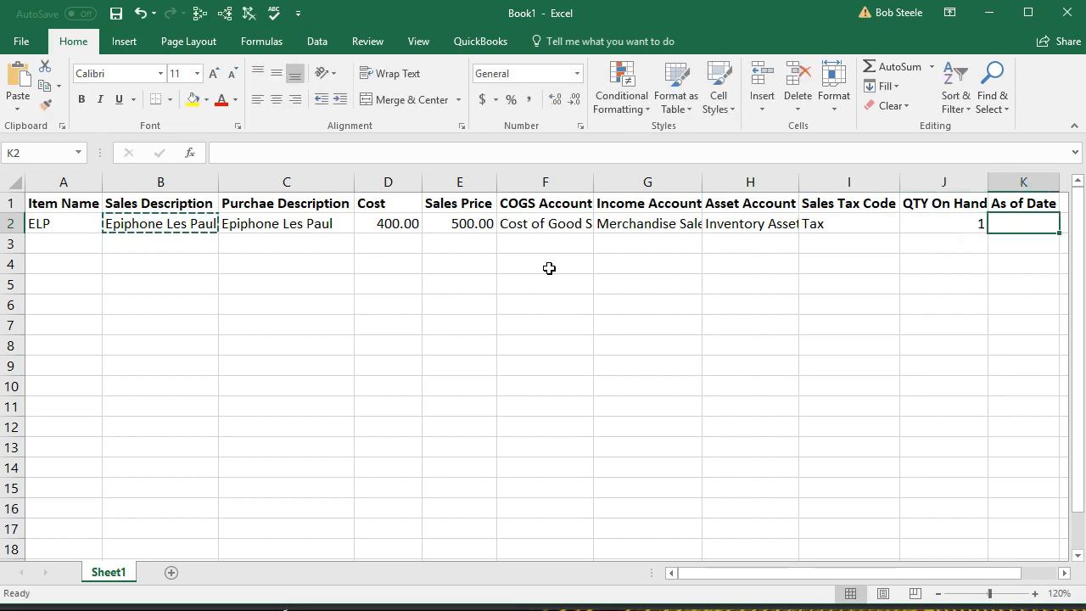
Step: Enter the as-of date 12/31/2020 in K2
{"action": "type", "text": "12"}
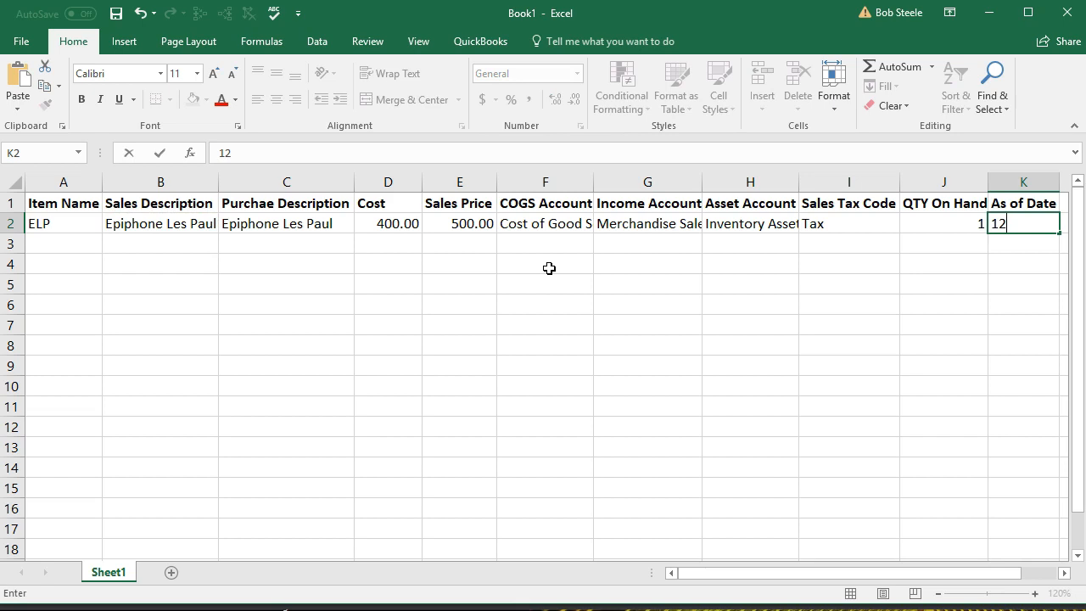
{"action": "type", "text": "/31/2020"}
{"action": "key", "text": "Return"}
{"action": "key", "text": "Tab"}
{"action": "key", "text": "Tab"}
{"action": "key", "text": "Tab"}
{"action": "key", "text": "Tab"}
{"action": "key", "text": "Tab"}
{"action": "key", "text": "Tab"}
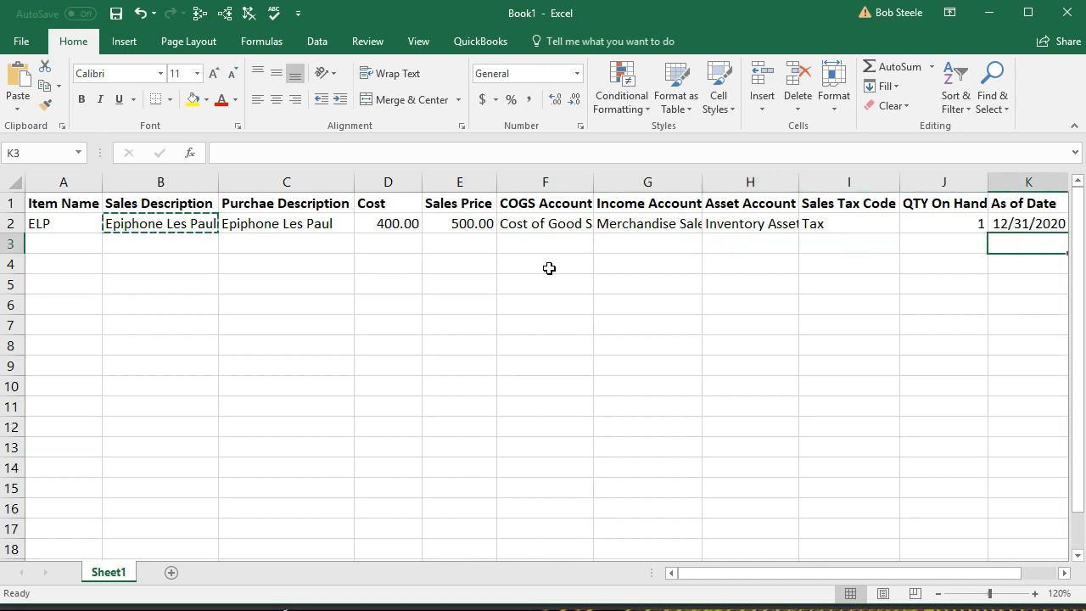
{"action": "key", "text": "Up"}
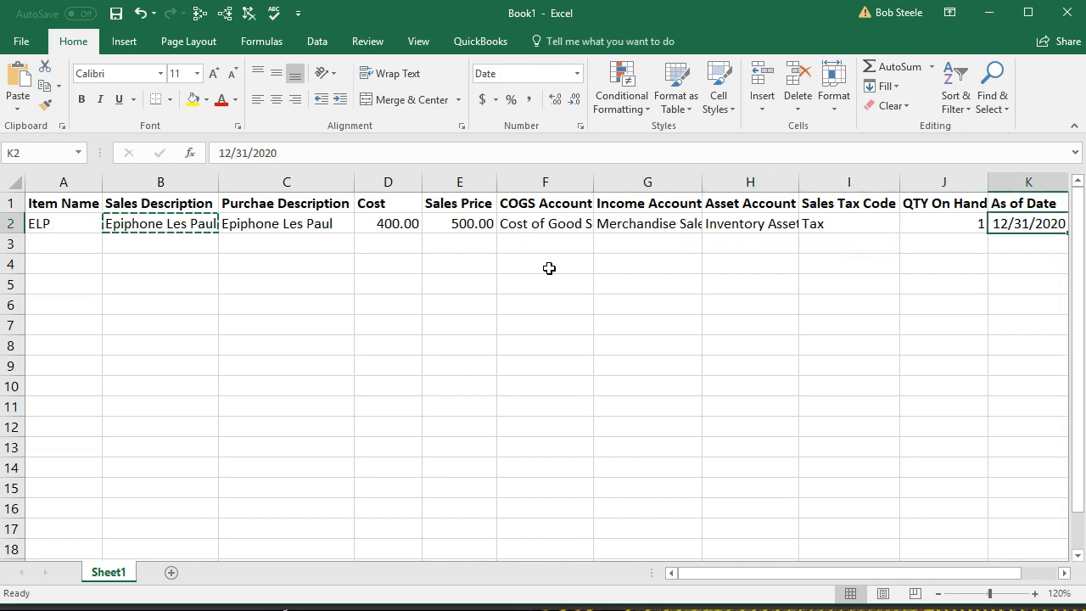
Step: Enter the item name "ENLPBUNH3" in A3 and the sales description "Epiphone Standard Pro" in B3
{"action": "left_click", "coordinate": [86, 247]}
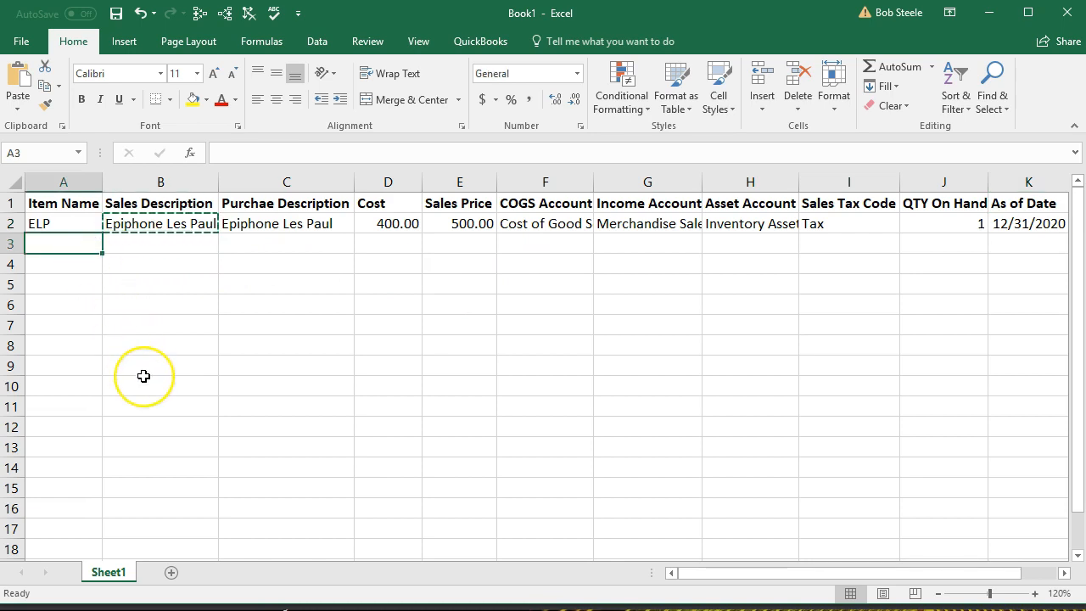
{"action": "type", "text": "EN"}
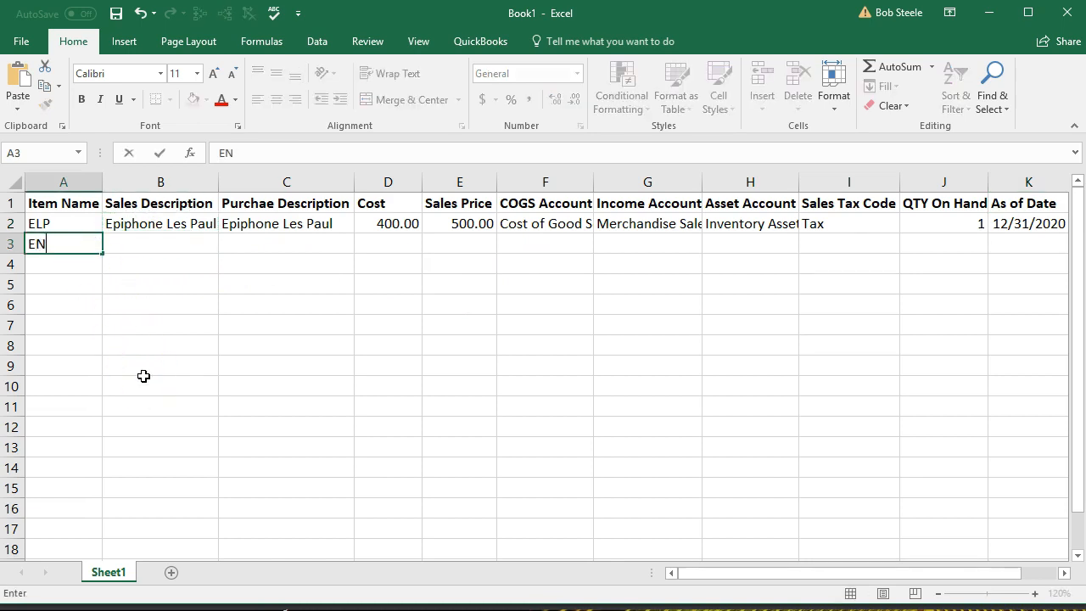
{"action": "type", "text": "LPBUNH3"}
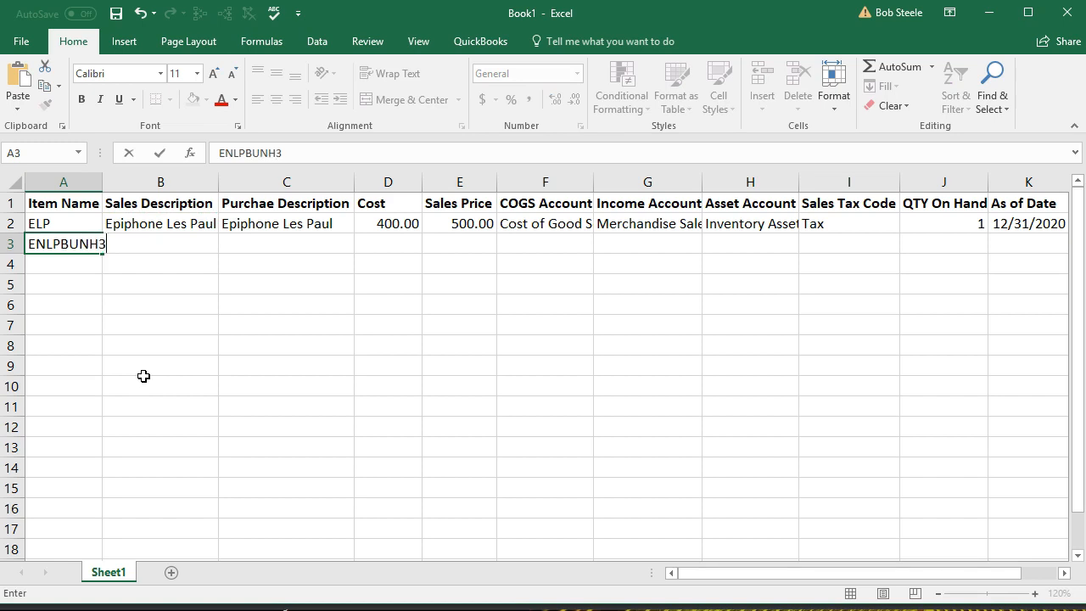
{"action": "key", "text": "Tab"}
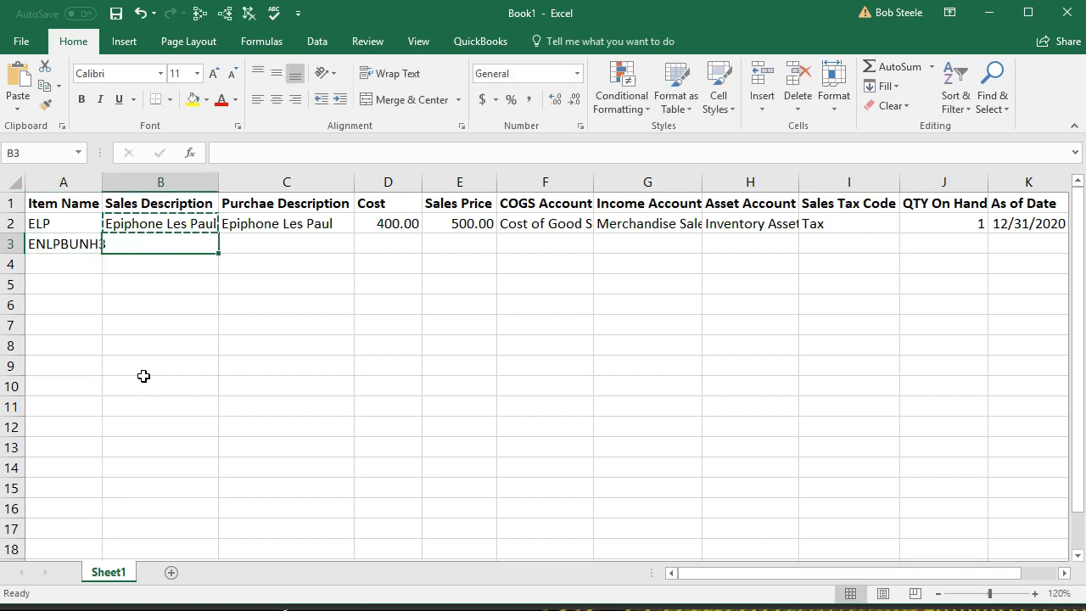
{"action": "type", "text": "E"}
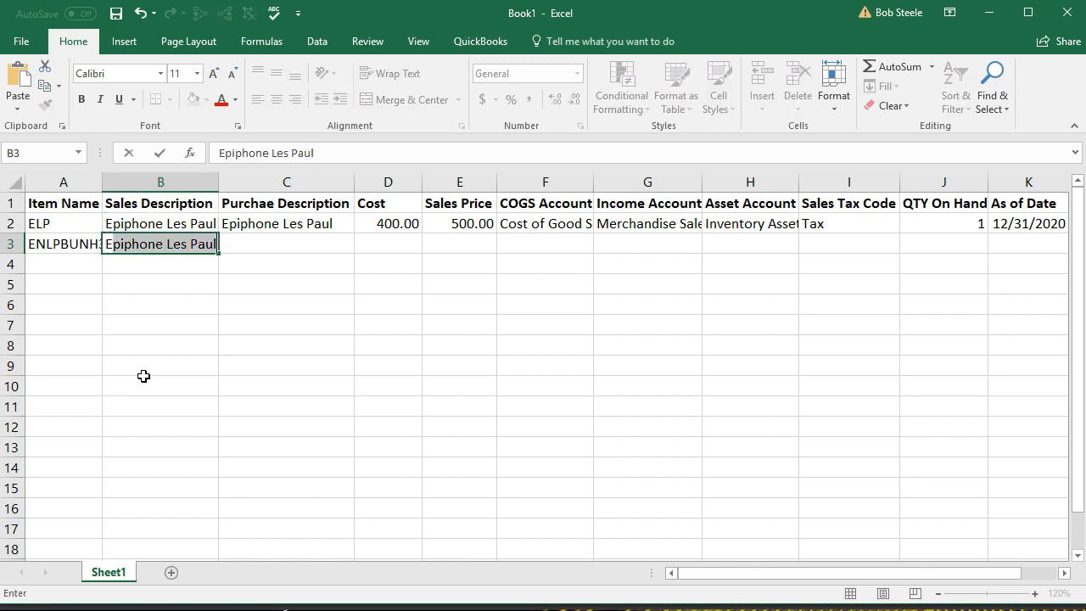
{"action": "type", "text": "piphone Standard Pr"}
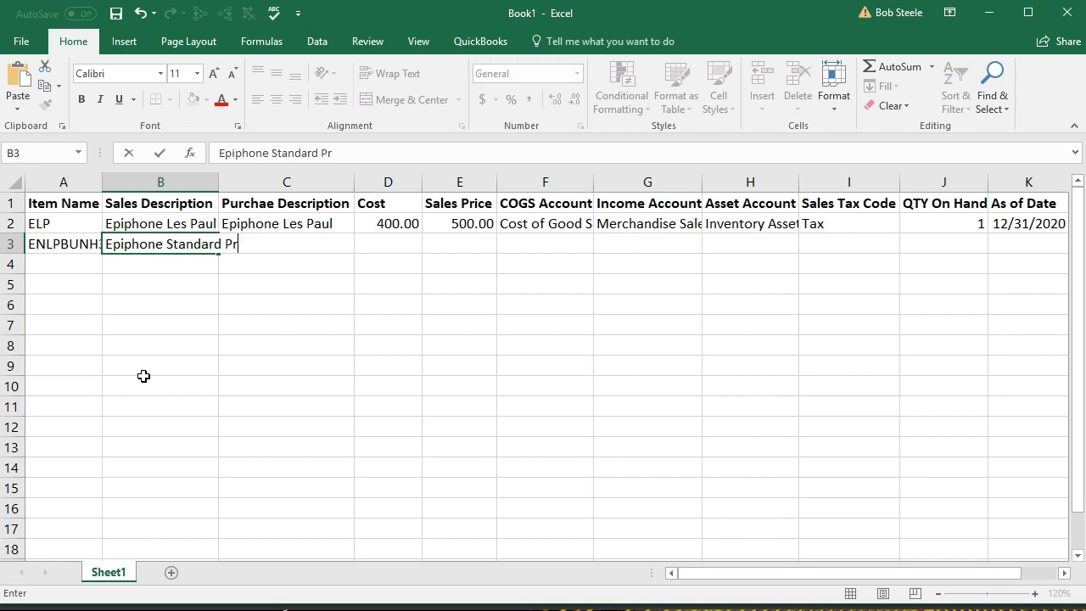
{"action": "type", "text": "o"}
{"action": "key", "text": "Return"}
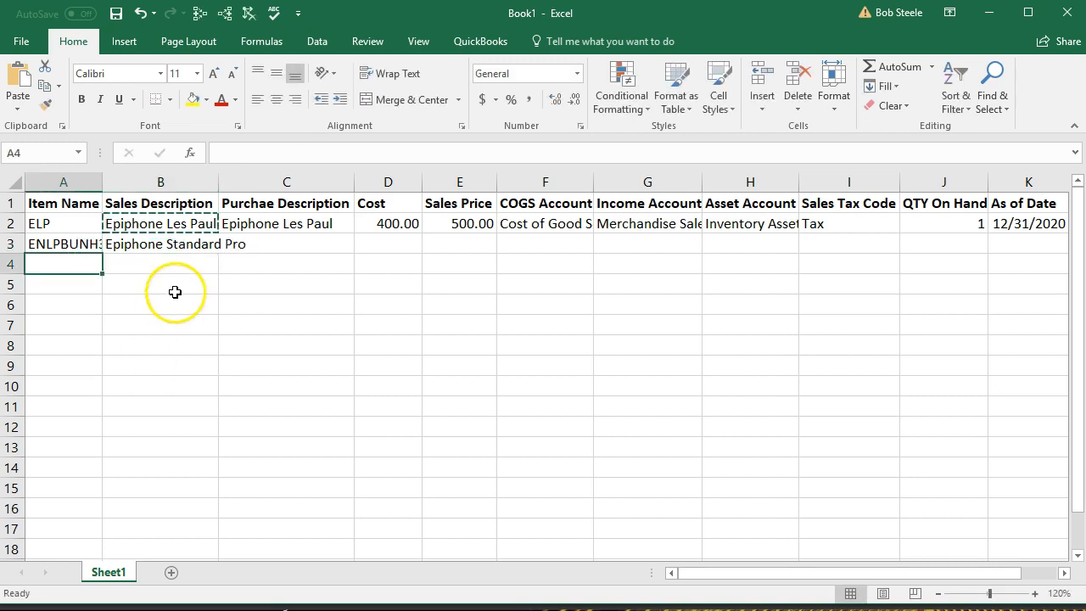
Step: Copy the sales description from B3 and paste it as values into the purchase description cell C3
{"action": "left_click", "coordinate": [178, 244]}
{"action": "right_click", "coordinate": [179, 244]}
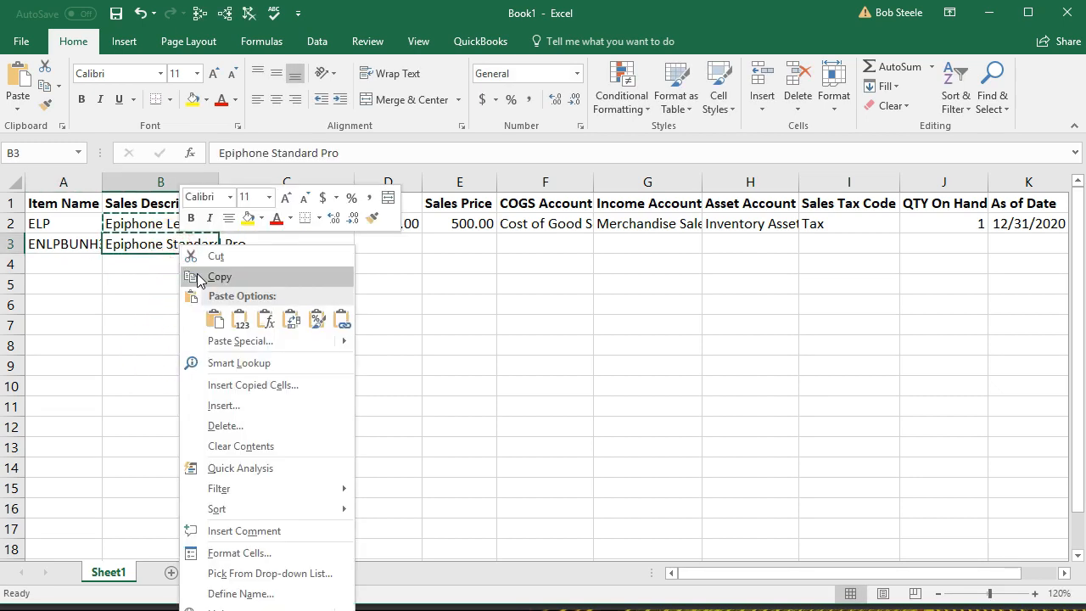
{"action": "left_click", "coordinate": [197, 277]}
{"action": "left_click", "coordinate": [259, 239]}
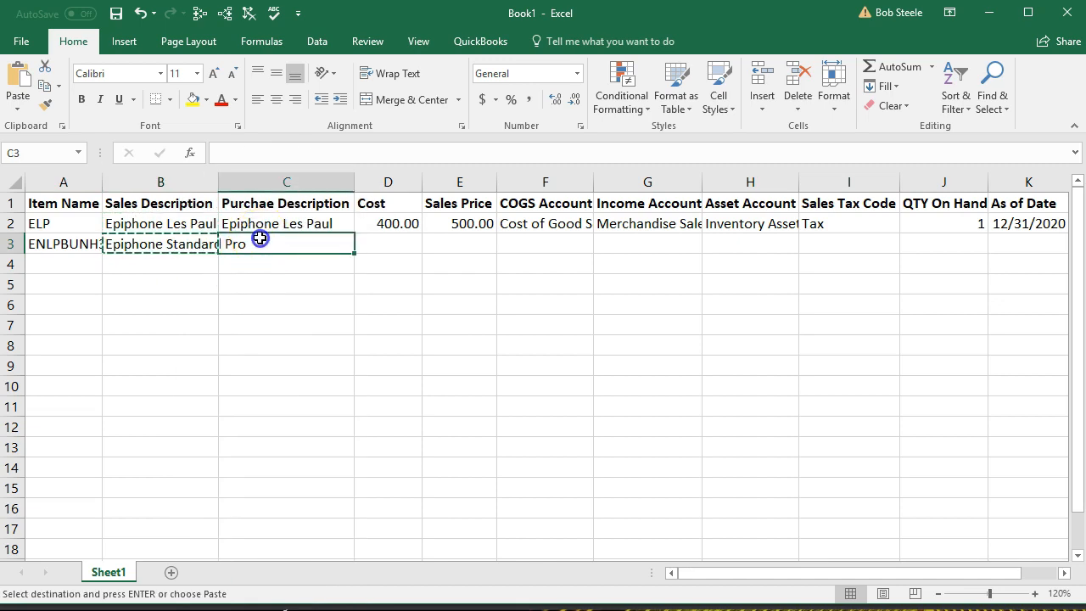
{"action": "right_click", "coordinate": [260, 239]}
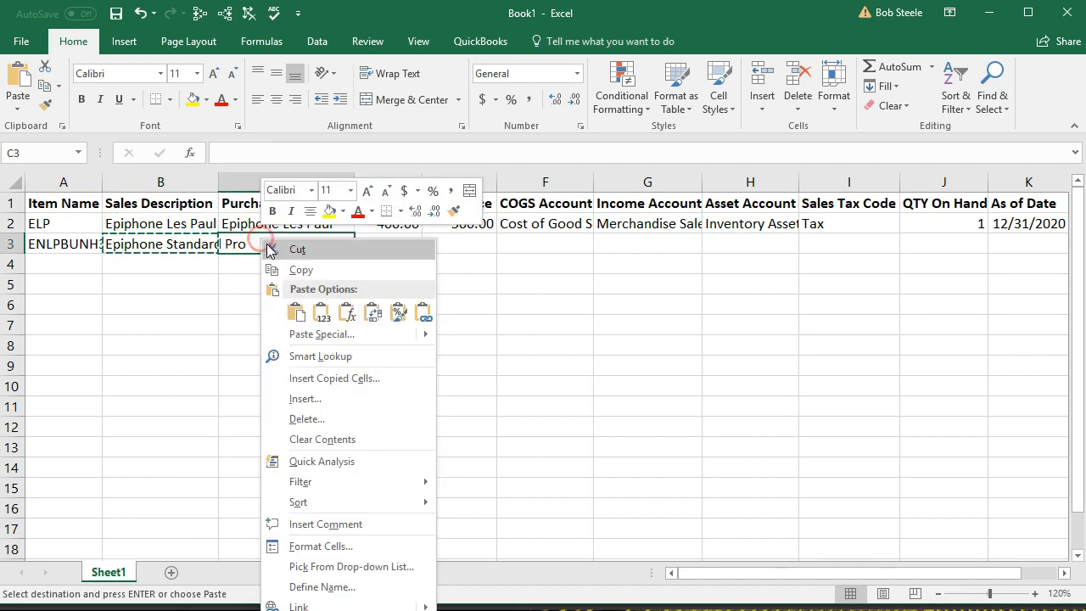
{"action": "left_click", "coordinate": [319, 313]}
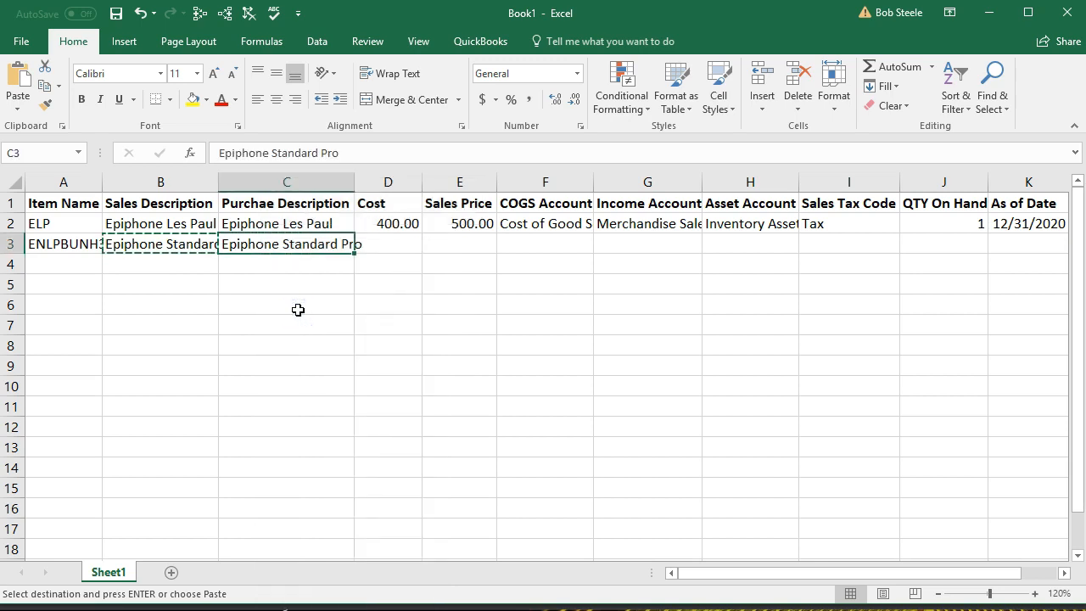
Step: Enter the cost 480 in D3 and the sales price 600 in E3
{"action": "key", "text": "Tab"}
{"action": "type", "text": "480"}
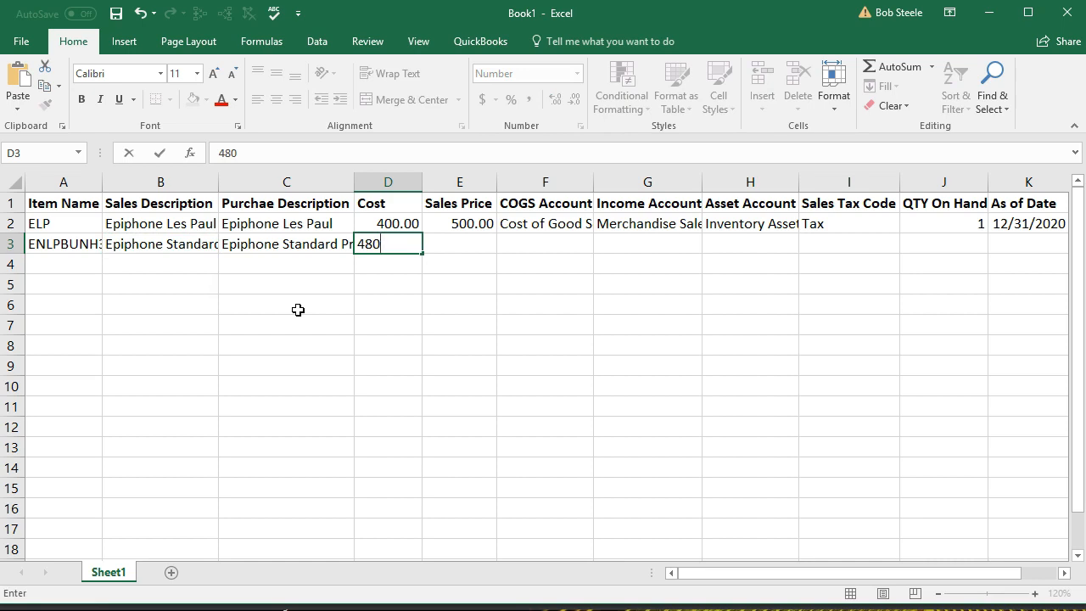
{"action": "key", "text": "Tab"}
{"action": "type", "text": "600"}
{"action": "key", "text": "Tab"}
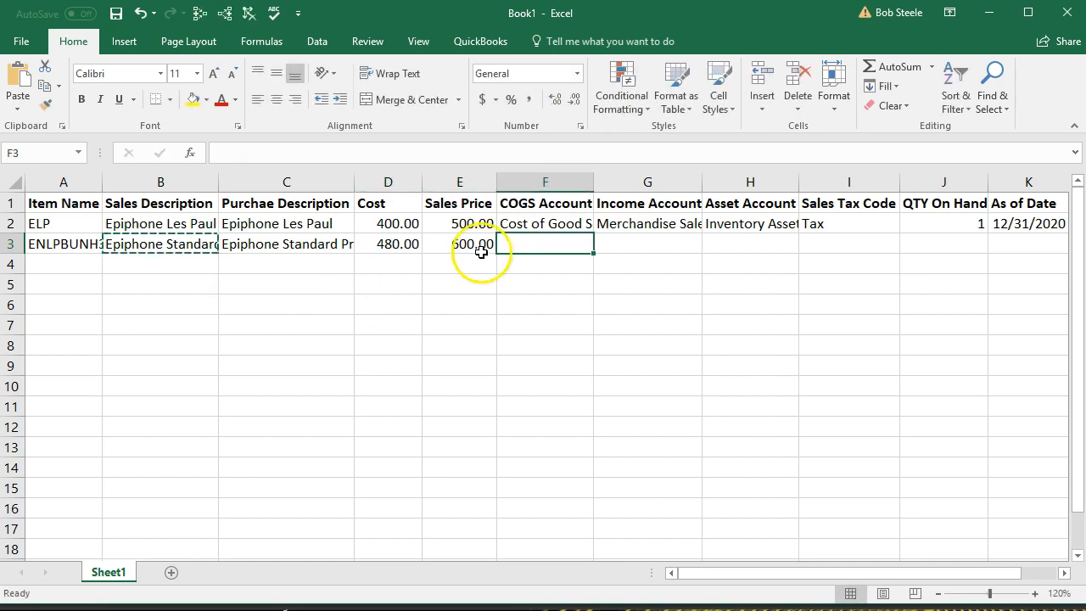
Step: Copy the COGS, income and asset accounts and sales tax code from F2:I2 and paste them into row 3 starting at F3
{"action": "left_click_drag", "start_coordinate": [519, 223], "coordinate": [815, 222]}
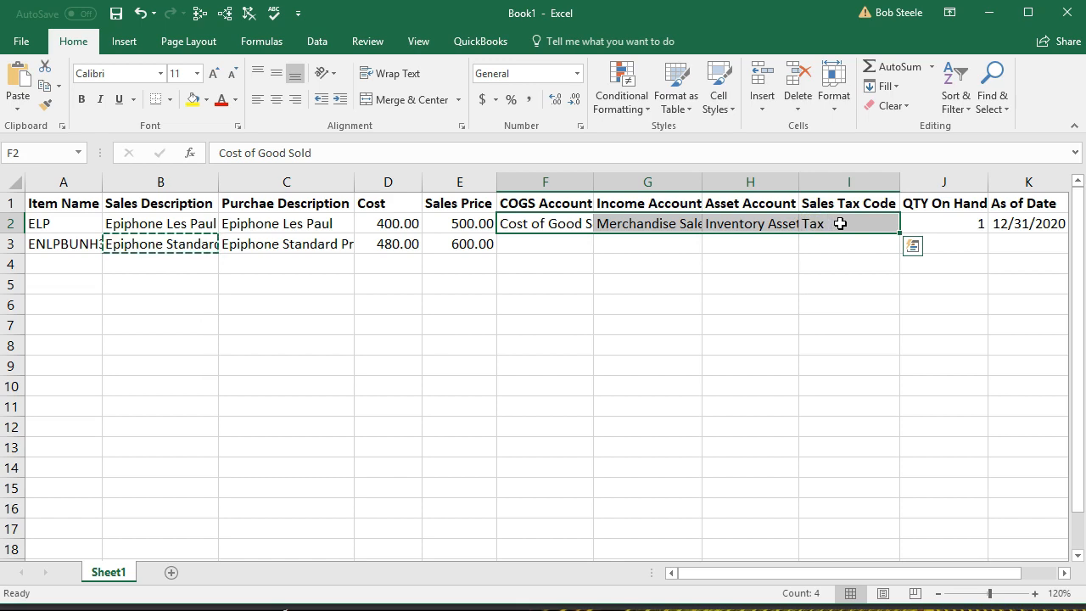
{"action": "right_click", "coordinate": [840, 223]}
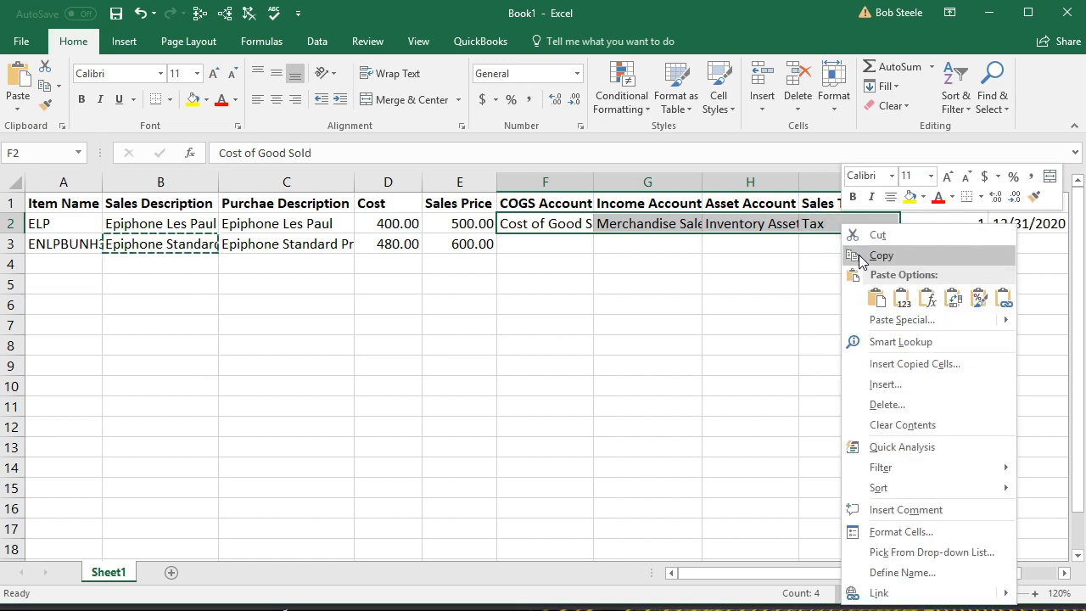
{"action": "left_click", "coordinate": [860, 256]}
{"action": "left_click", "coordinate": [571, 243]}
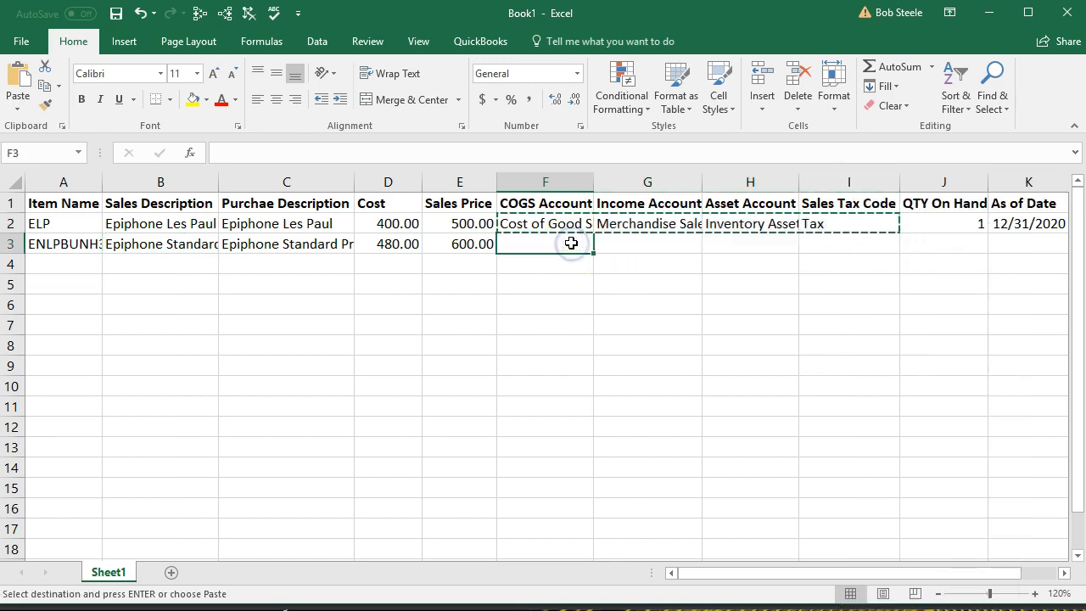
{"action": "right_click", "coordinate": [571, 243]}
{"action": "left_click", "coordinate": [609, 317]}
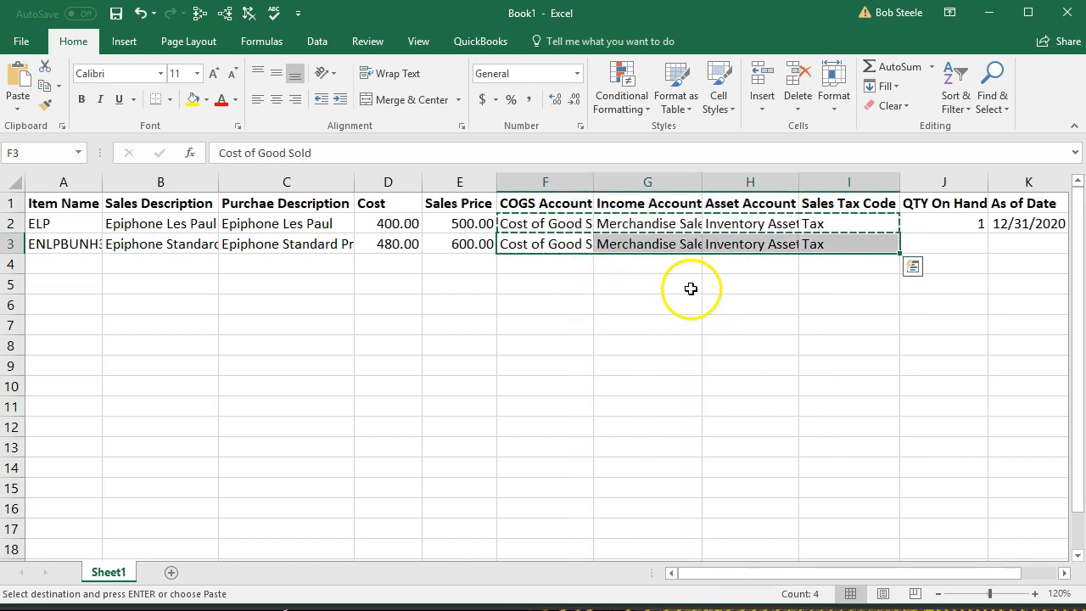
Step: Enter the quantity on hand 1 in J3 and the as-of date 12/31/2020 in K3
{"action": "left_click", "coordinate": [922, 243]}
{"action": "type", "text": "1"}
{"action": "key", "text": "Tab"}
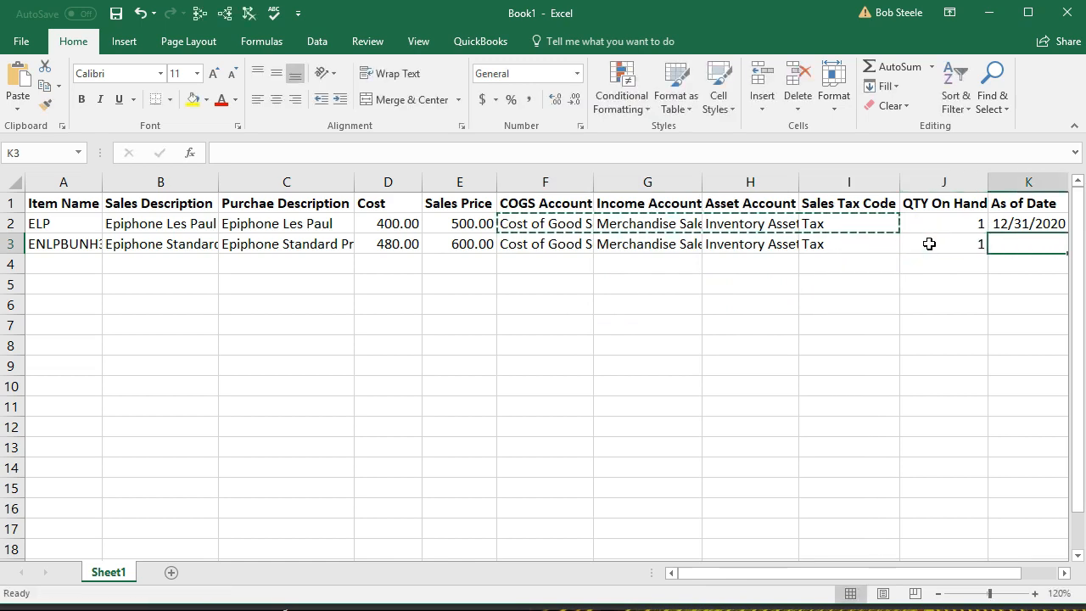
{"action": "type", "text": "123120"}
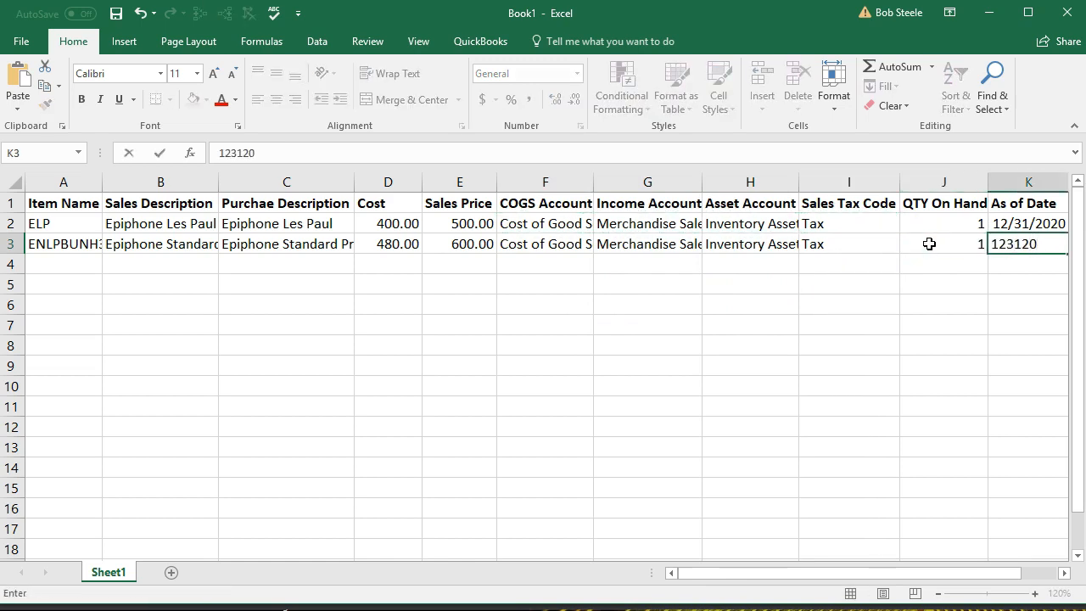
{"action": "key", "text": "ctrl+Return"}
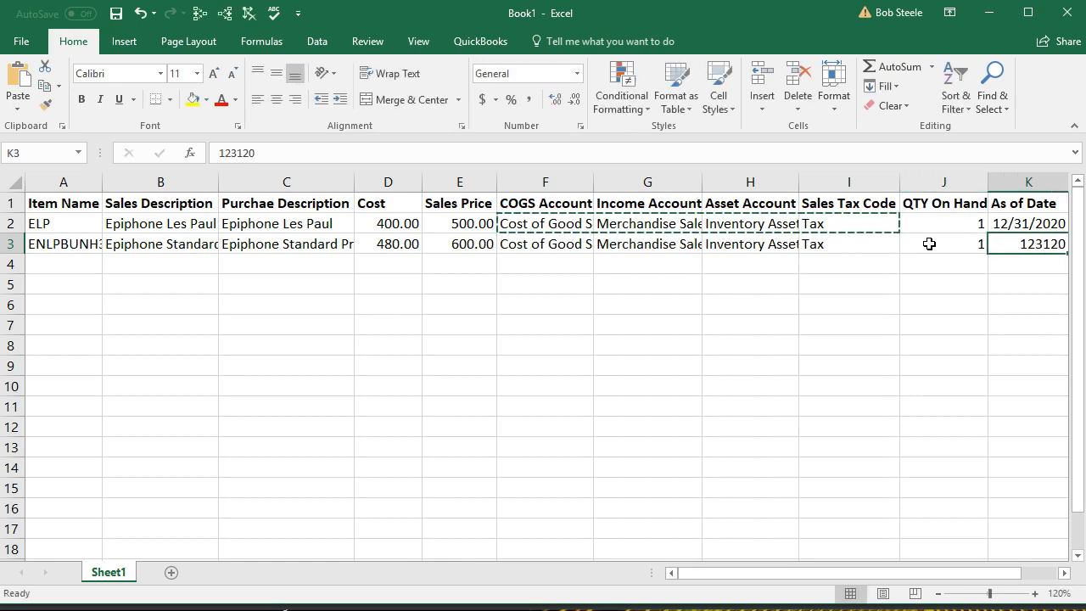
{"action": "type", "text": "12/31/20"}
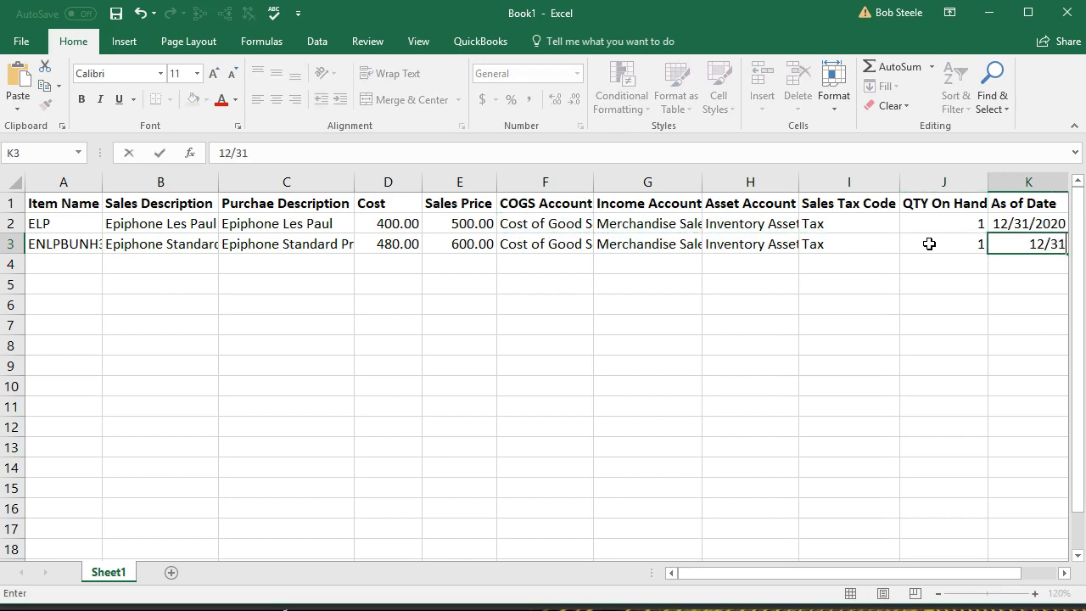
{"action": "key", "text": "ctrl+Return"}
{"action": "key", "text": "Return"}
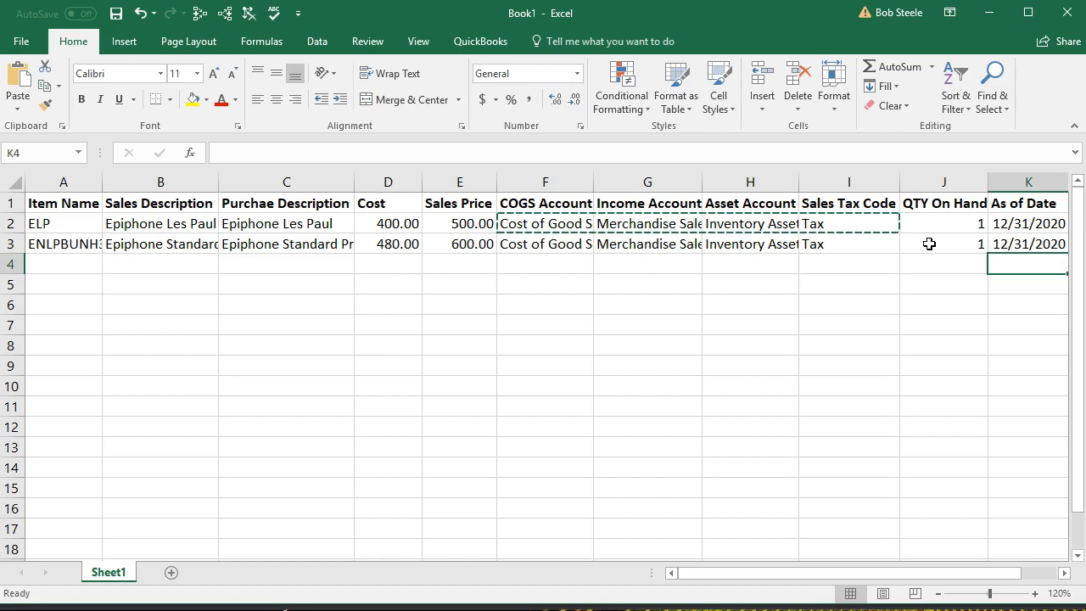
Step: Enter the item name "ERP93" in A4 and the sales description "Epiphone Riviera" in B4
{"action": "left_click", "coordinate": [63, 267]}
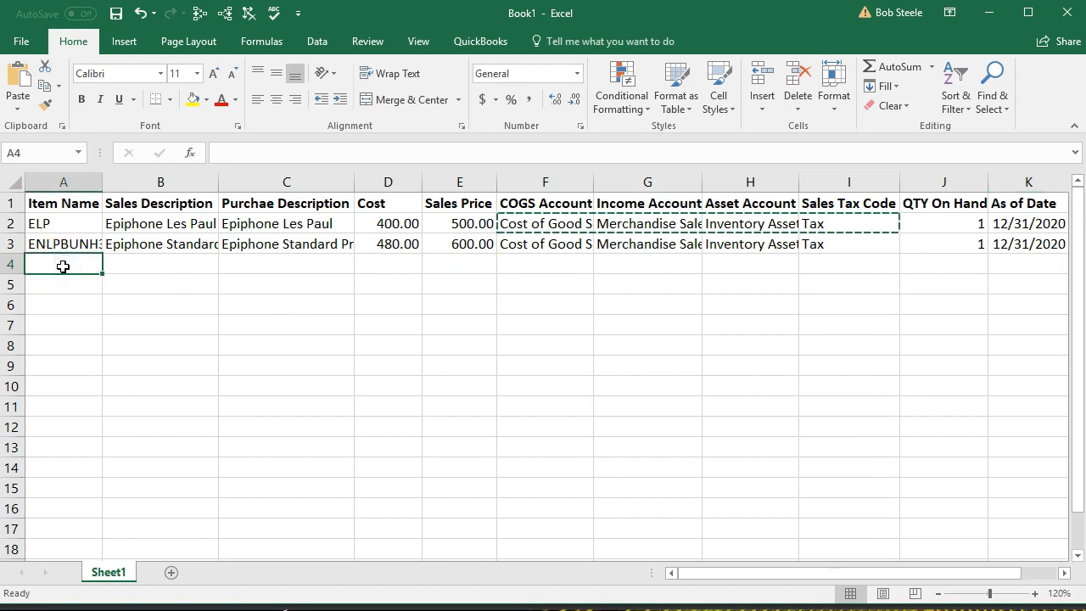
{"action": "type", "text": "ERP"}
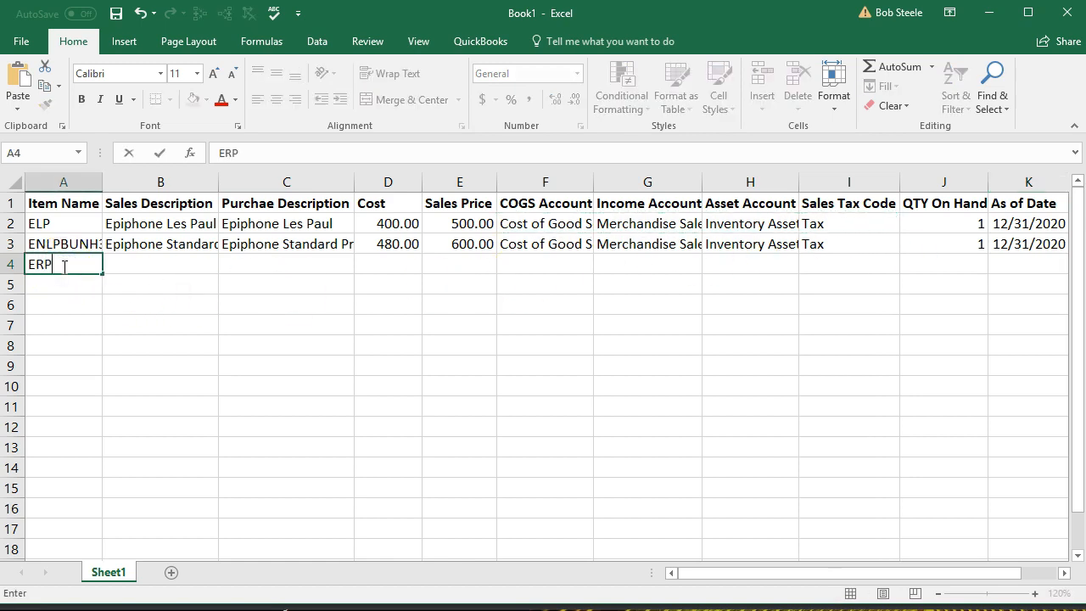
{"action": "type", "text": "93"}
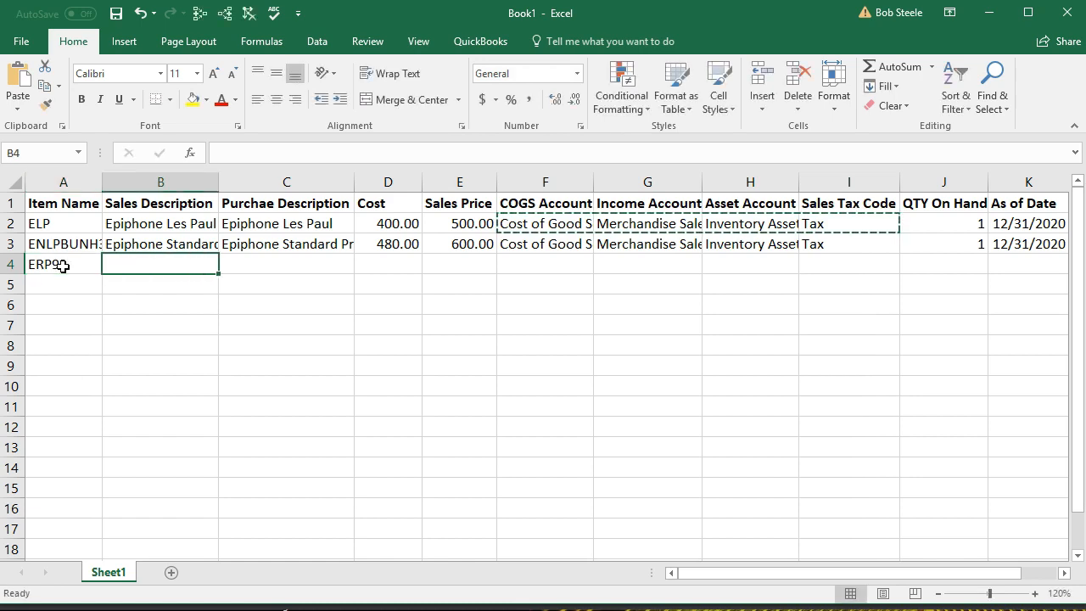
{"action": "type", "text": "I"}
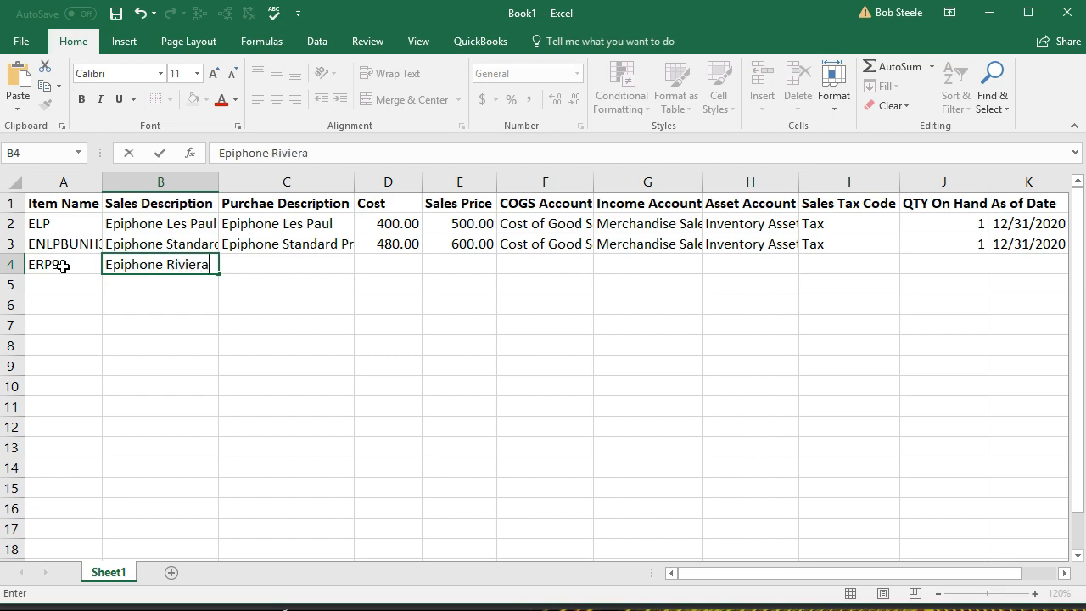
{"action": "key", "text": "Tab"}
Step: Copy the sales description from B4 and paste it into the purchase description cell C4
{"action": "left_click", "coordinate": [150, 264]}
{"action": "right_click", "coordinate": [149, 264]}
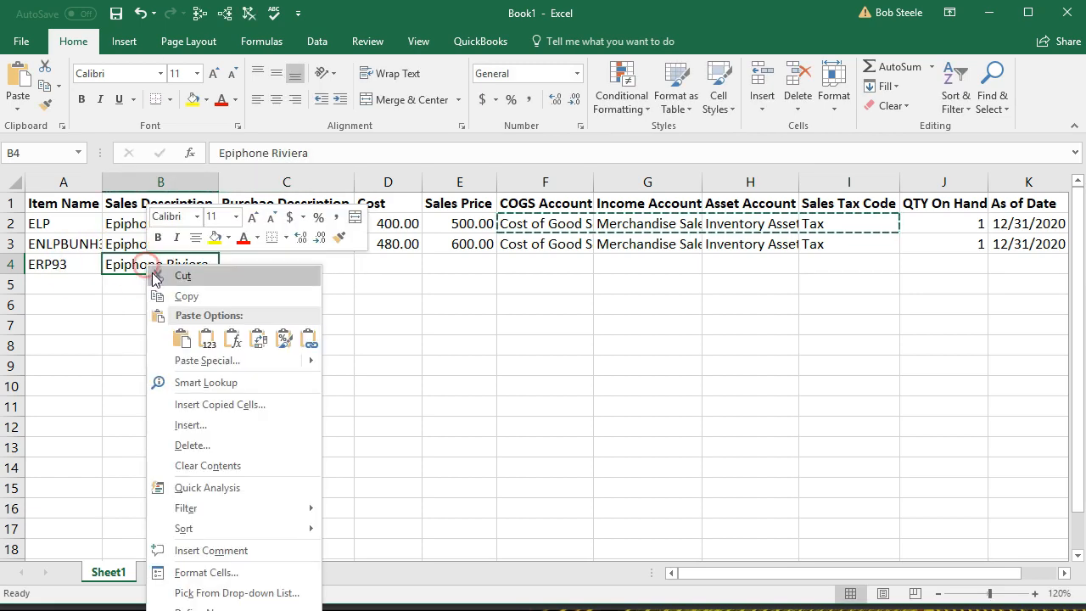
{"action": "left_click", "coordinate": [169, 296]}
{"action": "right_click", "coordinate": [244, 265]}
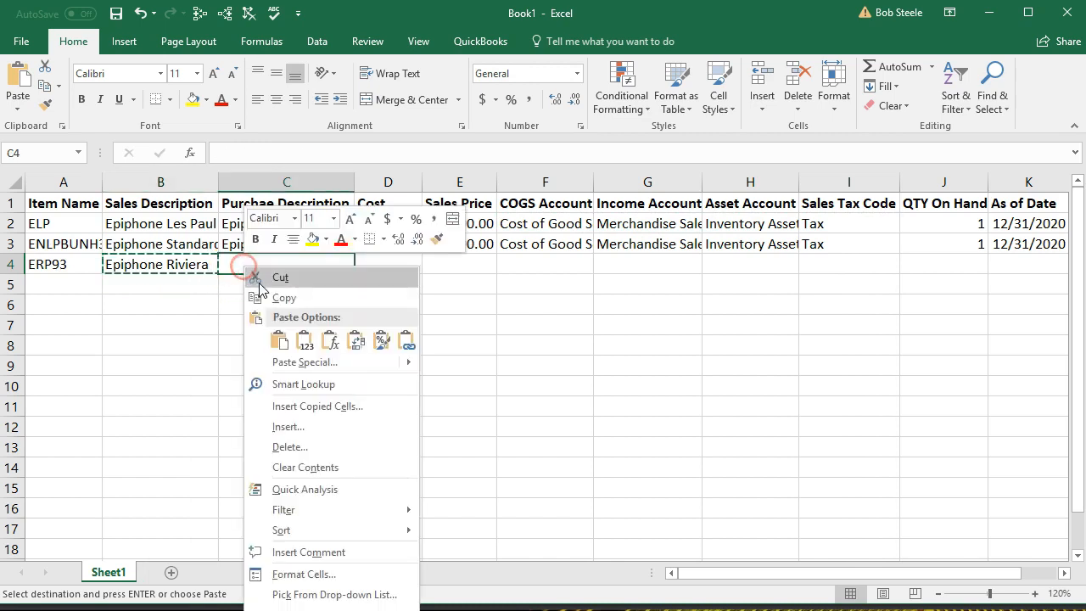
{"action": "left_click", "coordinate": [280, 339]}
Step: Enter the cost 440 in D4 and the sales price 550 in E4
{"action": "left_click", "coordinate": [382, 263]}
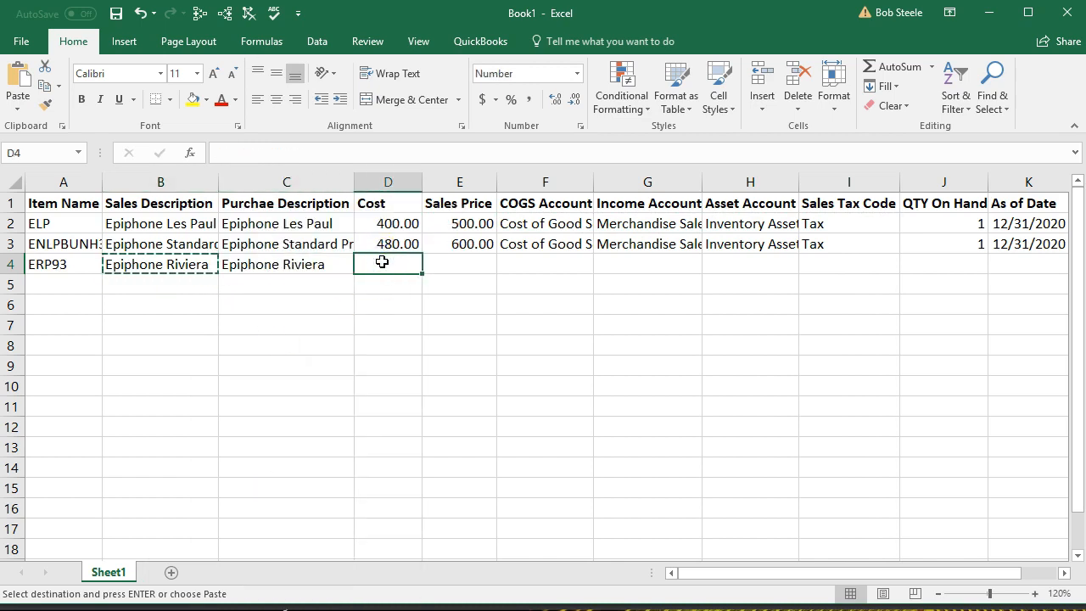
{"action": "type", "text": "440"}
{"action": "key", "text": "Tab"}
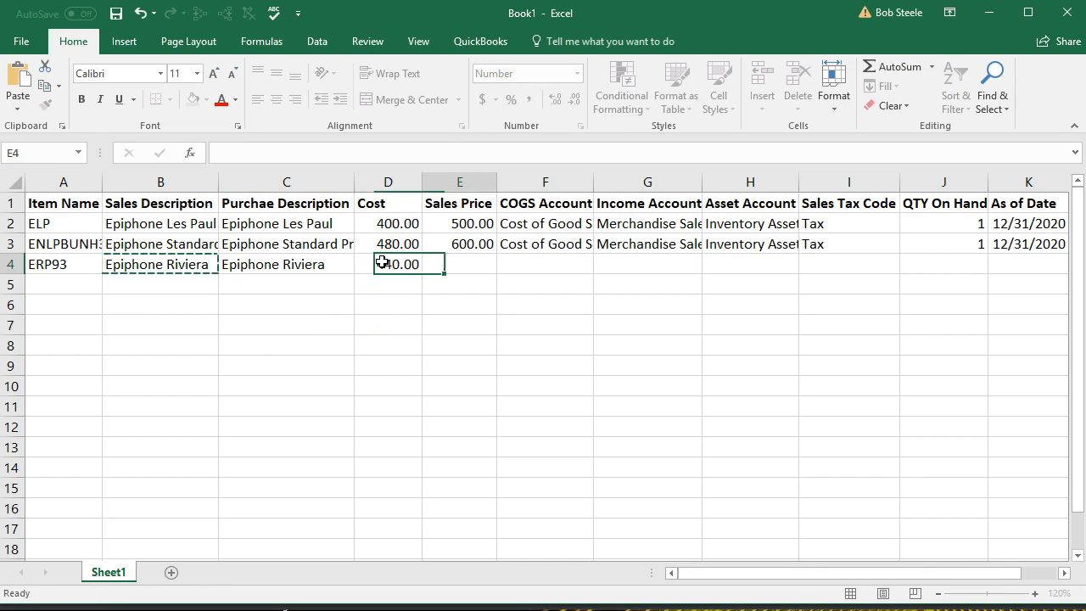
{"action": "type", "text": "550"}
{"action": "key", "text": "Tab"}
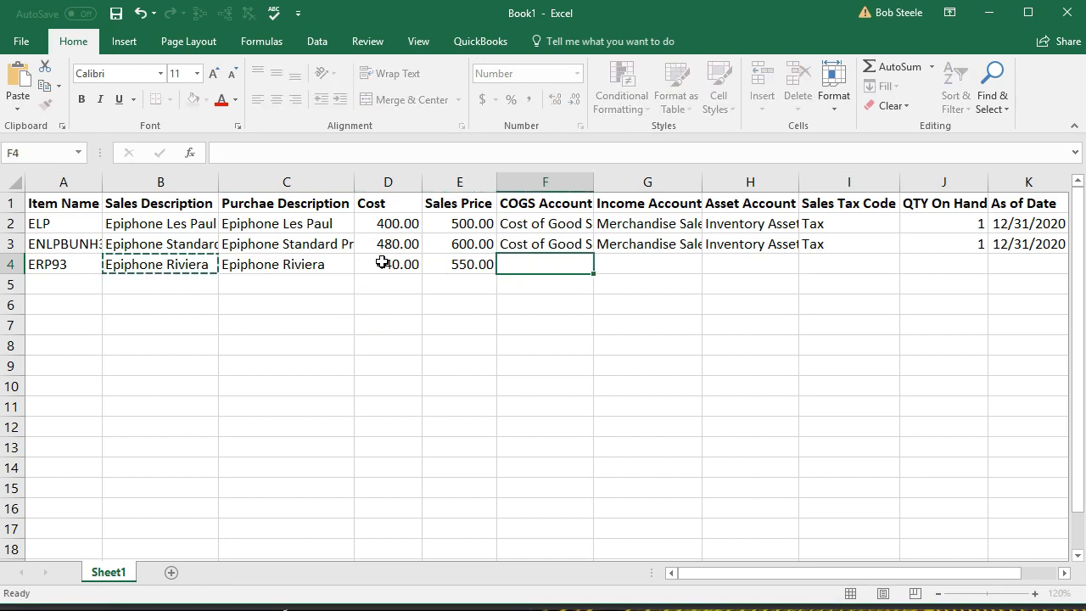
Step: Copy the accounts, tax code, quantity and date from F3:K3 and paste them into row 4 starting at F4
{"action": "left_click_drag", "start_coordinate": [552, 242], "coordinate": [1007, 244]}
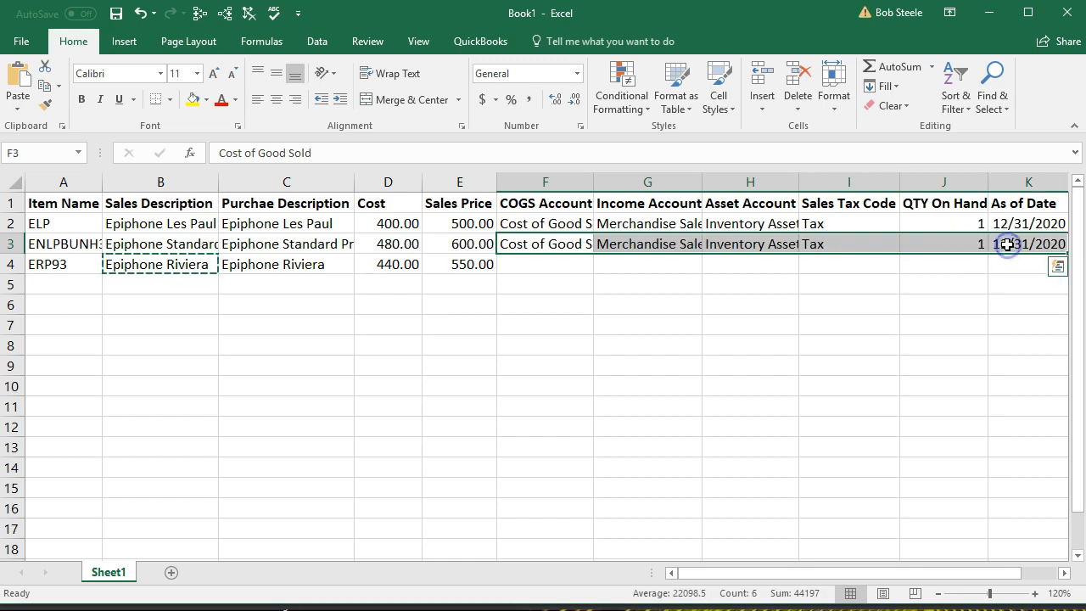
{"action": "right_click", "coordinate": [936, 240]}
{"action": "left_click", "coordinate": [885, 268]}
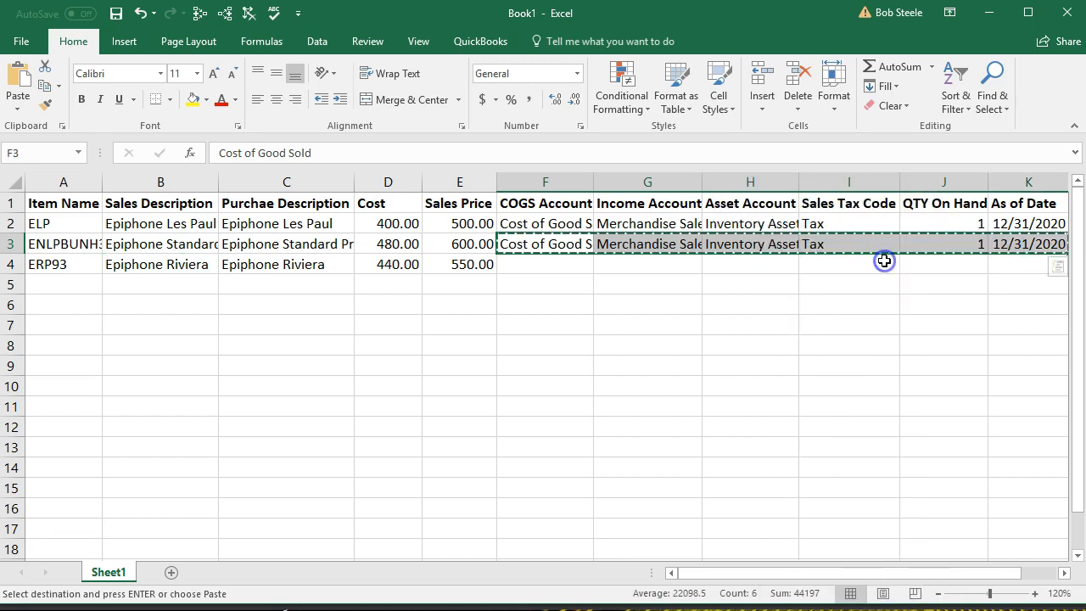
{"action": "left_click", "coordinate": [556, 264]}
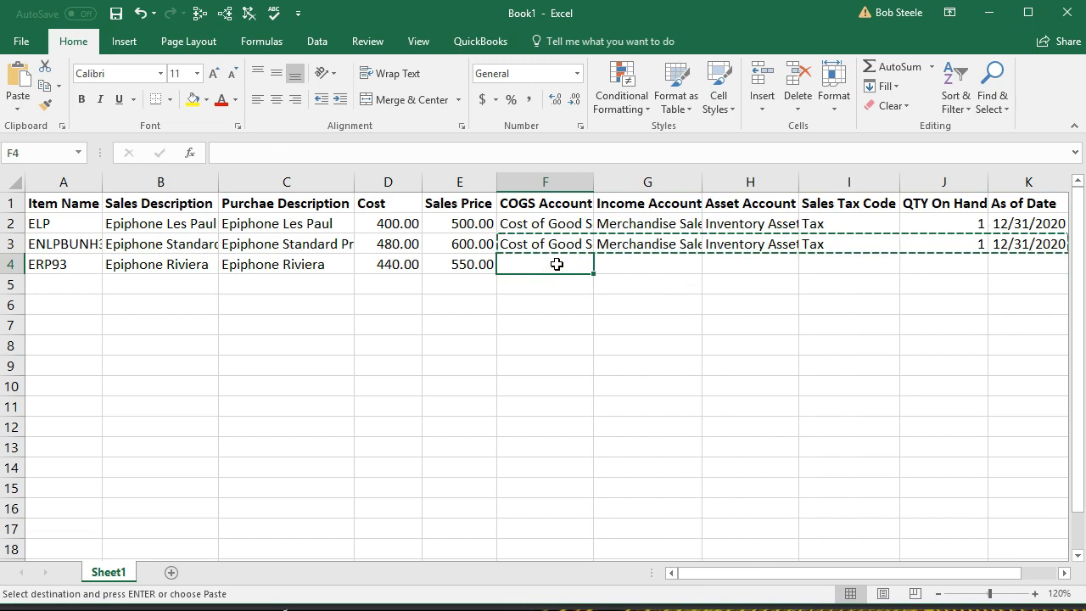
{"action": "right_click", "coordinate": [556, 264]}
{"action": "left_click", "coordinate": [595, 340]}
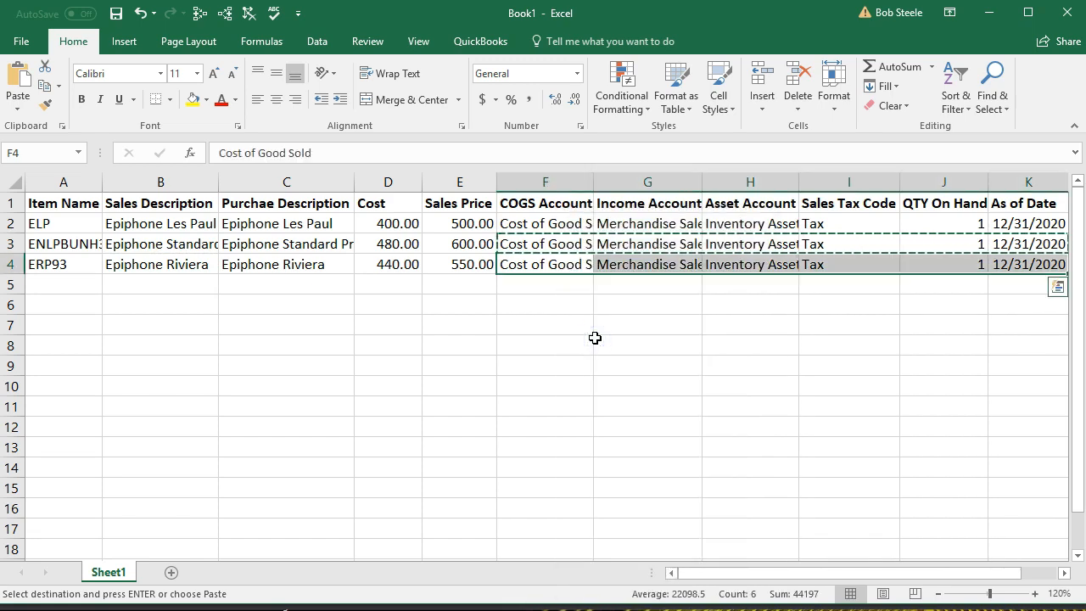
Step: Enter the item name "GTPROBK1" in A5 and the sales description "Steinberger Solid-Body" in B5
{"action": "left_click", "coordinate": [81, 283]}
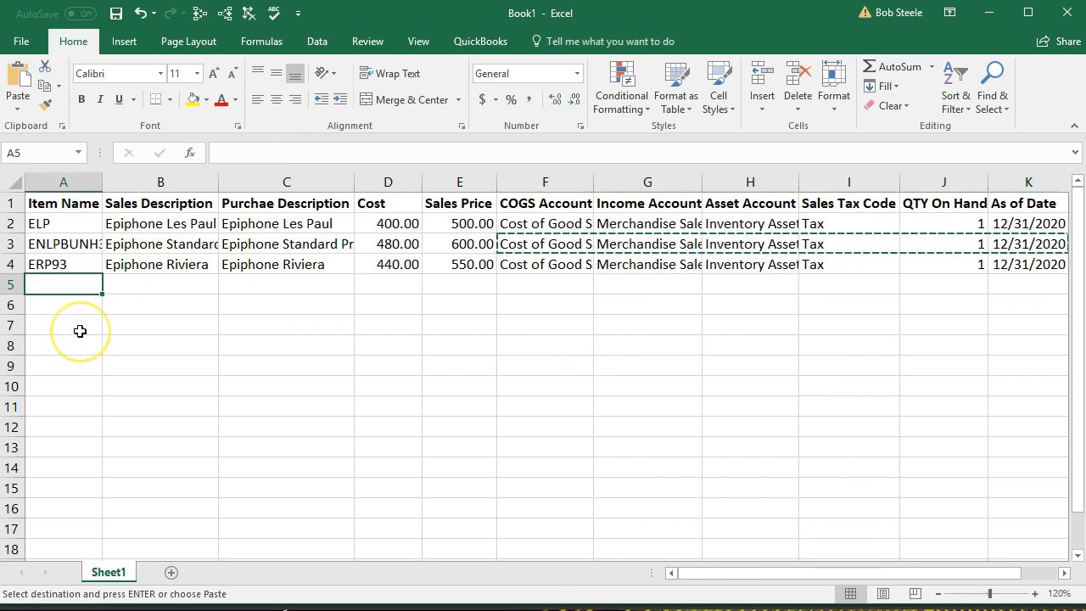
{"action": "type", "text": "GTPROBL"}
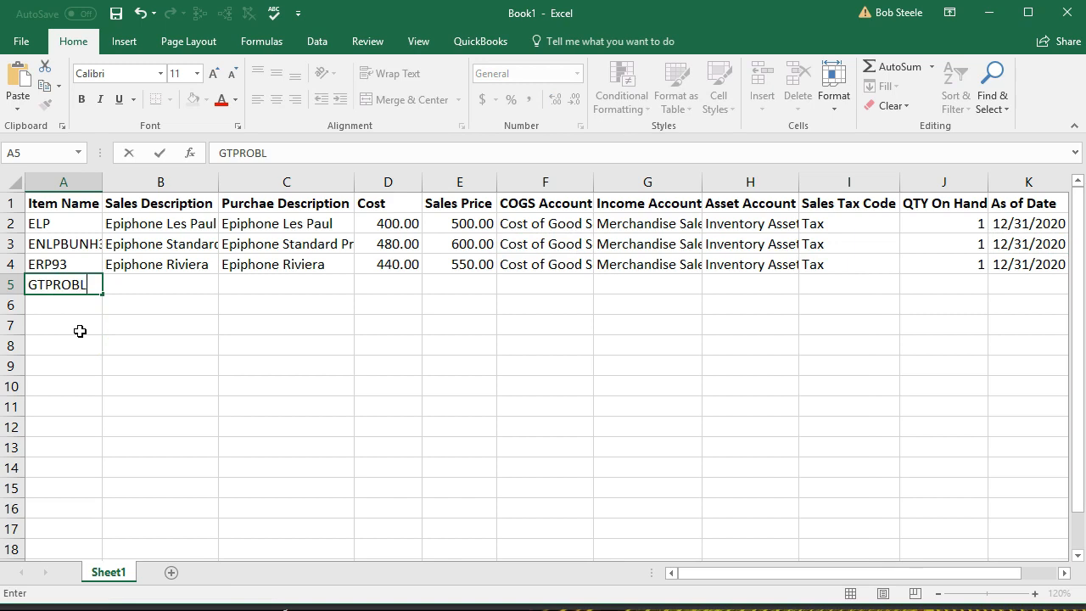
{"action": "key", "text": "BackSpace"}
{"action": "type", "text": "K1"}
{"action": "key", "text": "Tab"}
{"action": "type", "text": "Steinberger"}
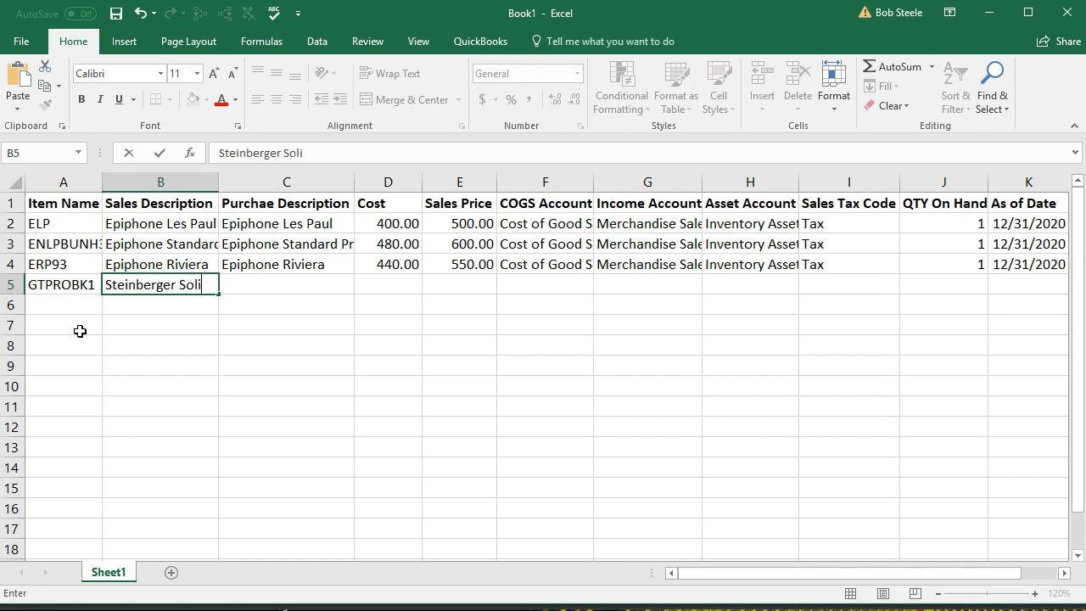
{"action": "type", "text": " Solid-Body"}
{"action": "key", "text": "Return"}
Step: Copy the sales description from B5 and paste it into the purchase description cell C5
{"action": "right_click", "coordinate": [158, 285]}
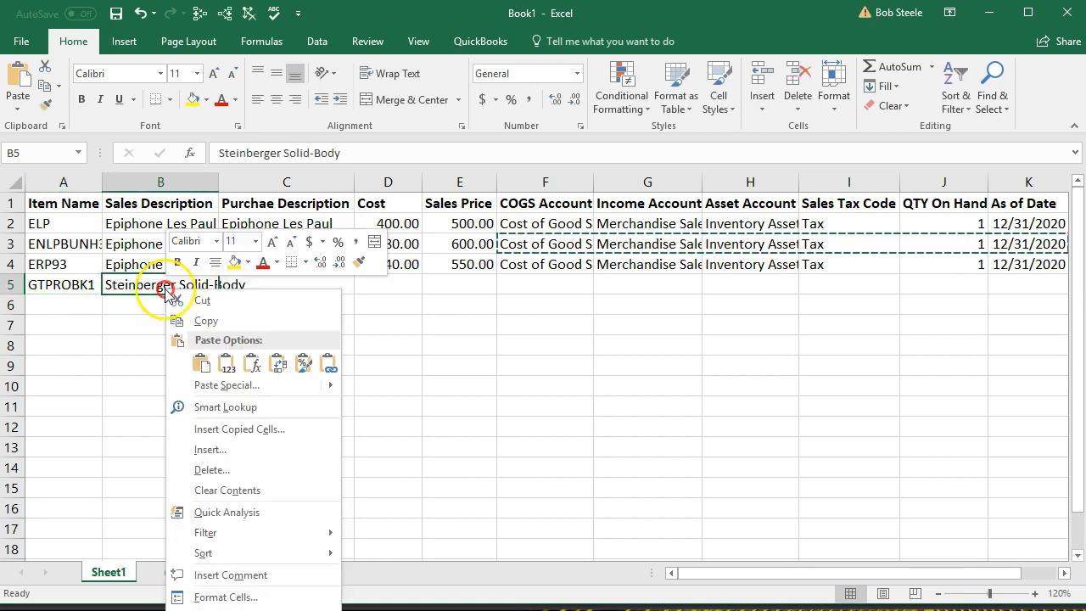
{"action": "left_click", "coordinate": [185, 317]}
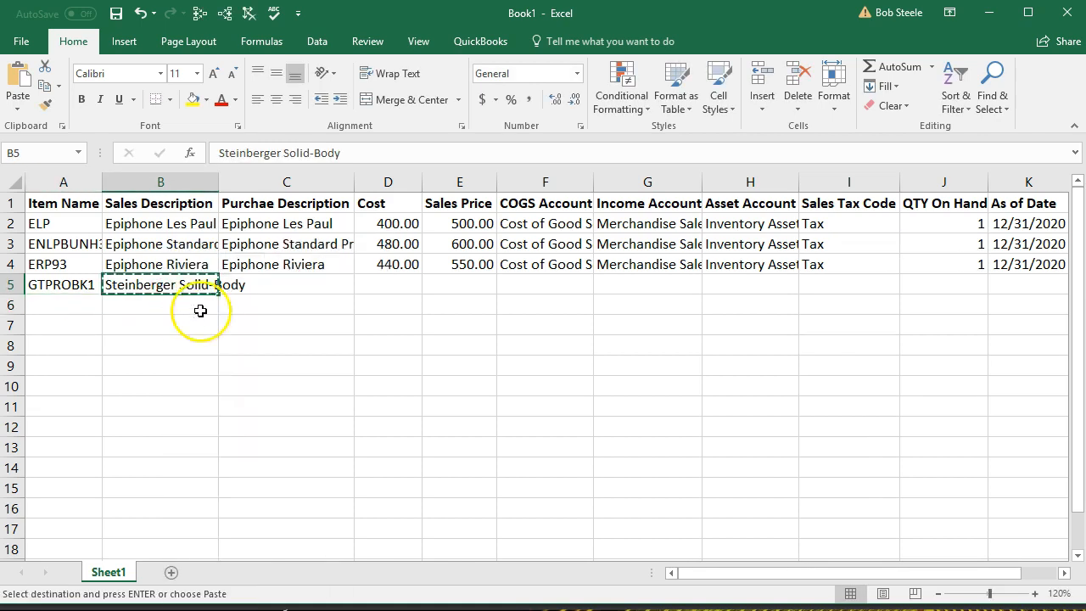
{"action": "left_click", "coordinate": [241, 283]}
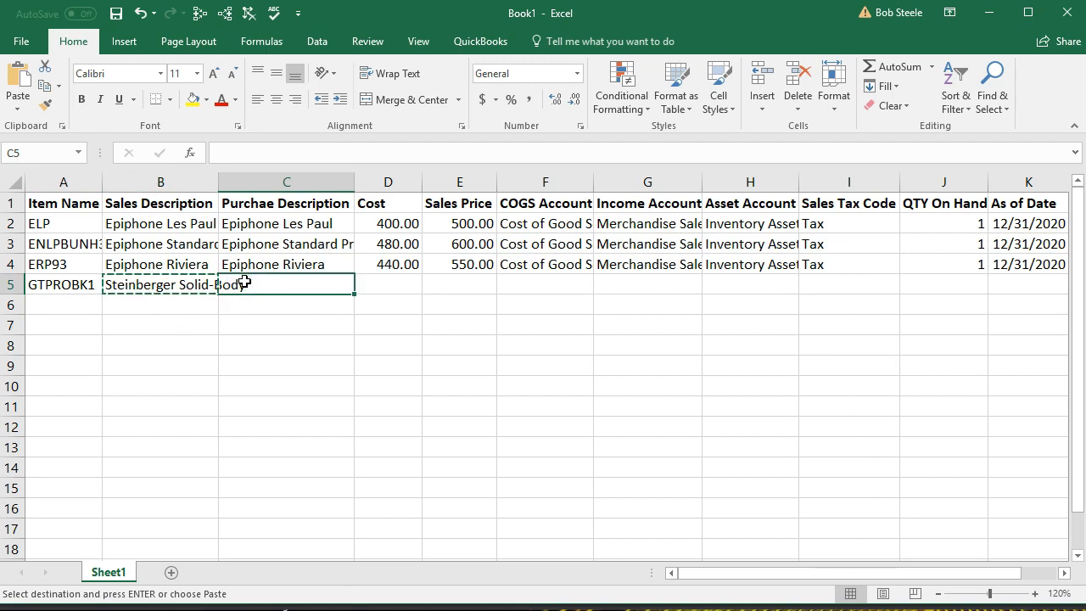
{"action": "right_click", "coordinate": [244, 283]}
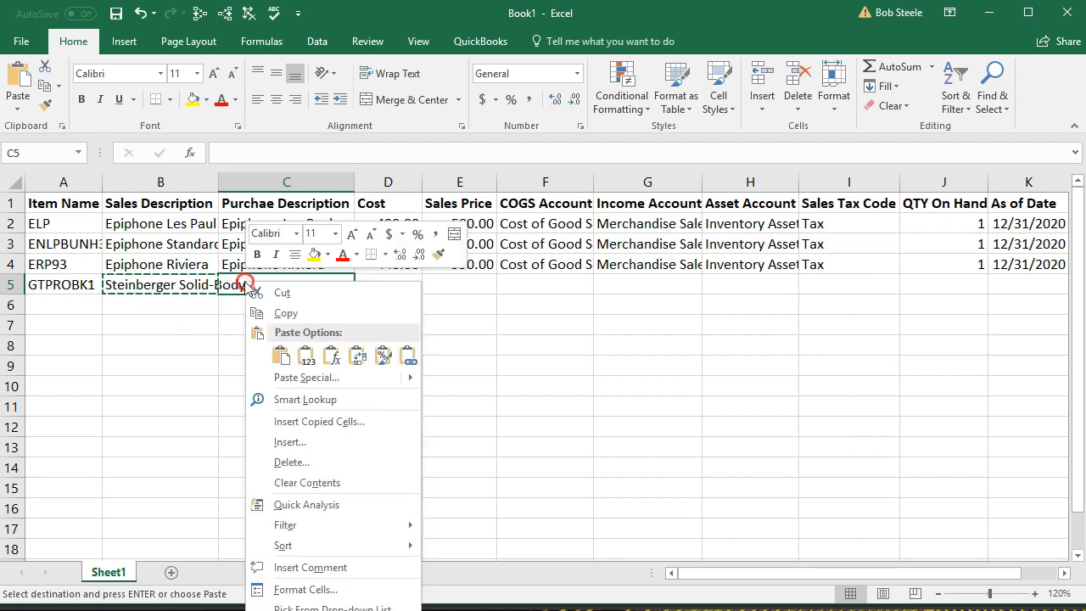
{"action": "left_click", "coordinate": [278, 353]}
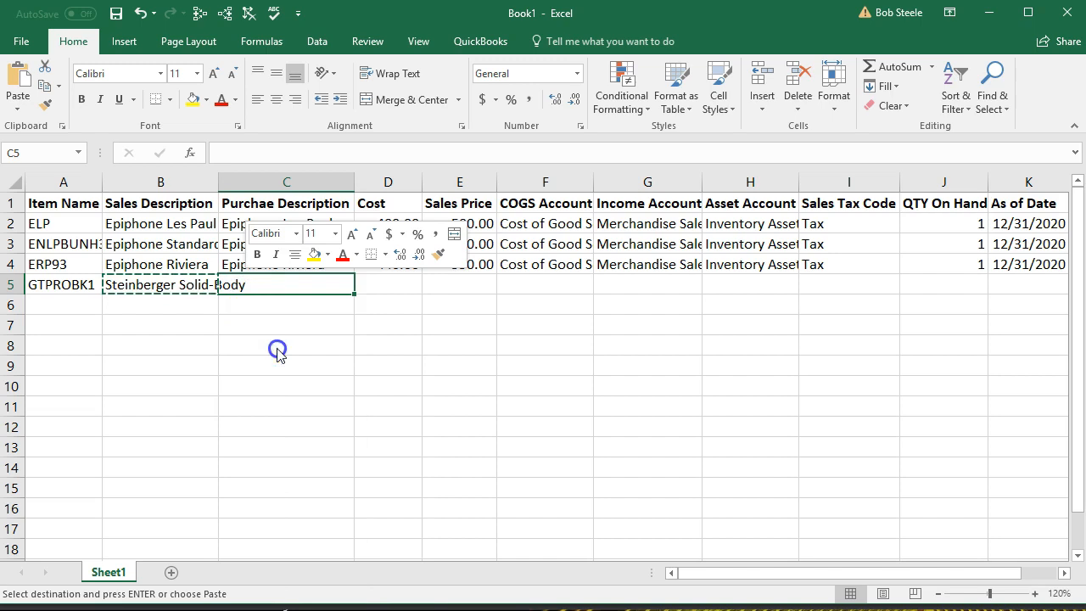
Step: Enter the cost 328 in D5 and the sales price 410 in E5
{"action": "key", "text": "Tab"}
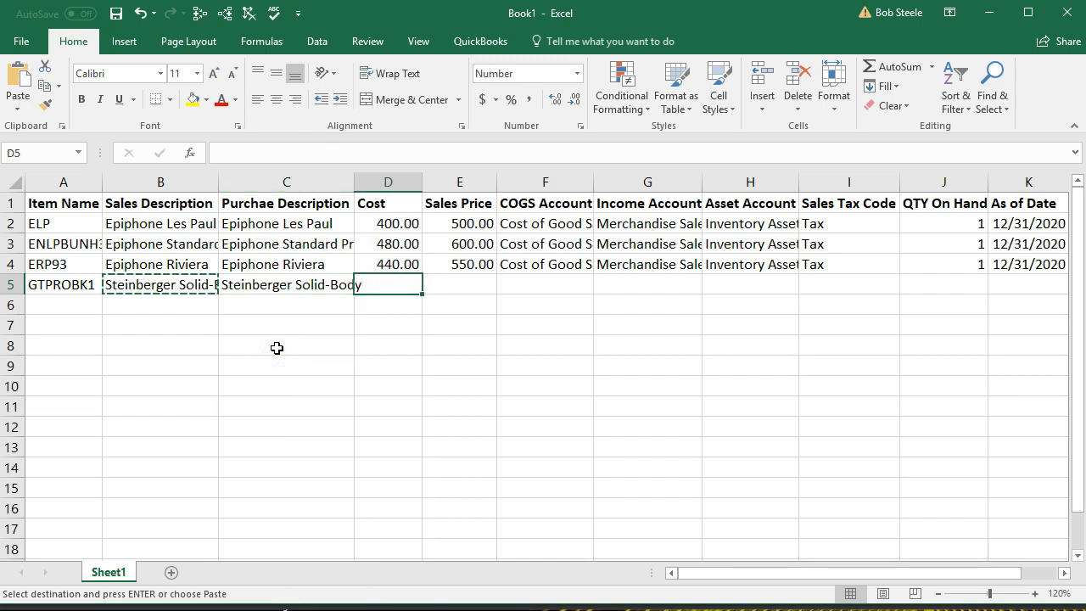
{"action": "type", "text": "328"}
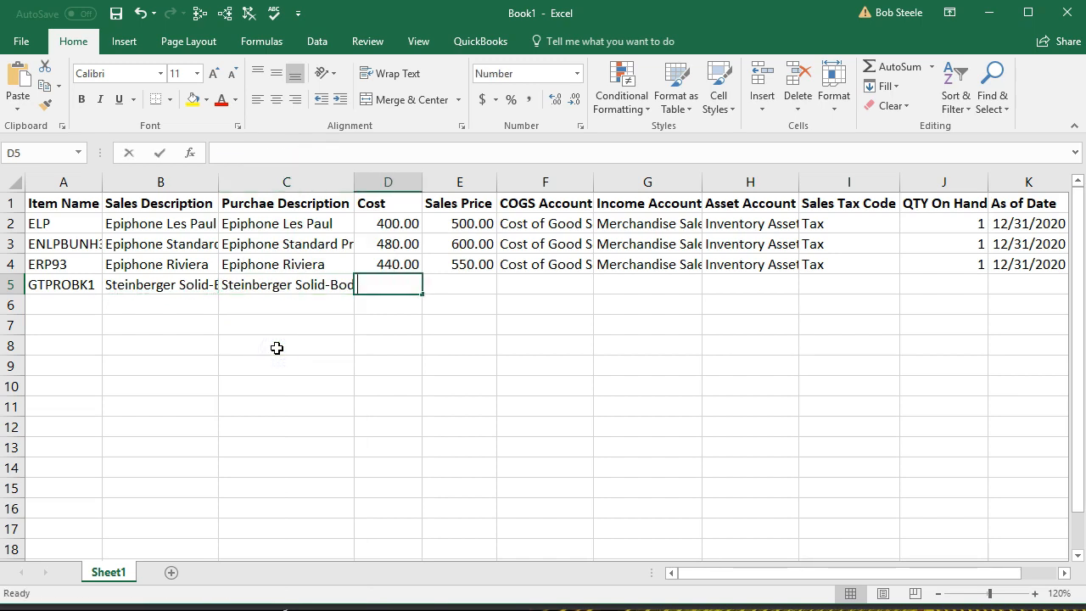
{"action": "key", "text": "Tab"}
{"action": "type", "text": "410"}
{"action": "key", "text": "Tab"}
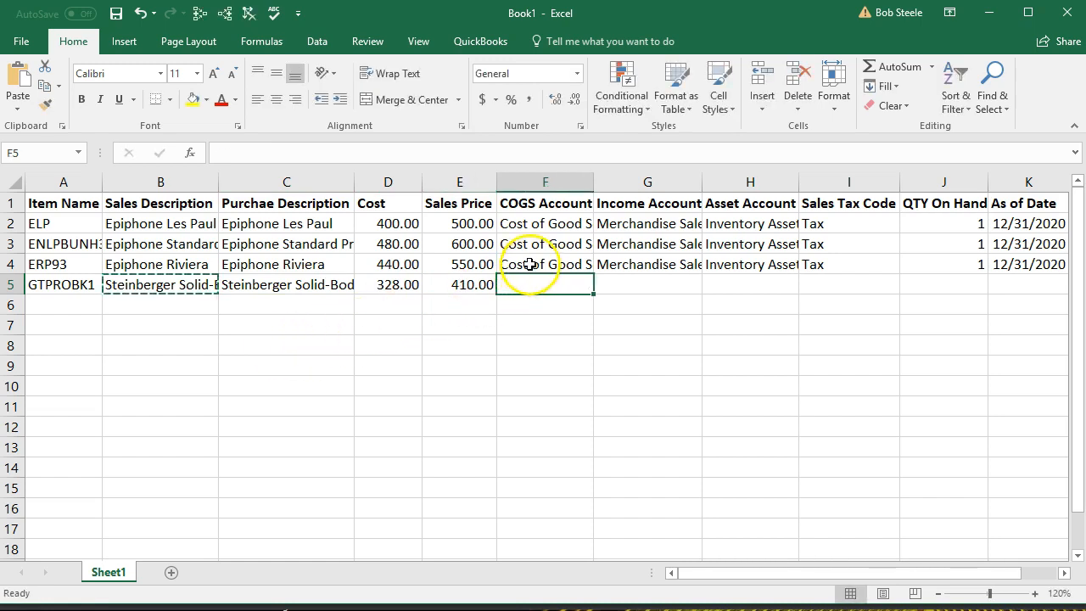
Step: Copy the accounts, tax code, quantity and date from F4:K4 and paste them into row 5 starting at F5
{"action": "left_click", "coordinate": [591, 264]}
{"action": "left_click_drag", "start_coordinate": [591, 264], "coordinate": [993, 264]}
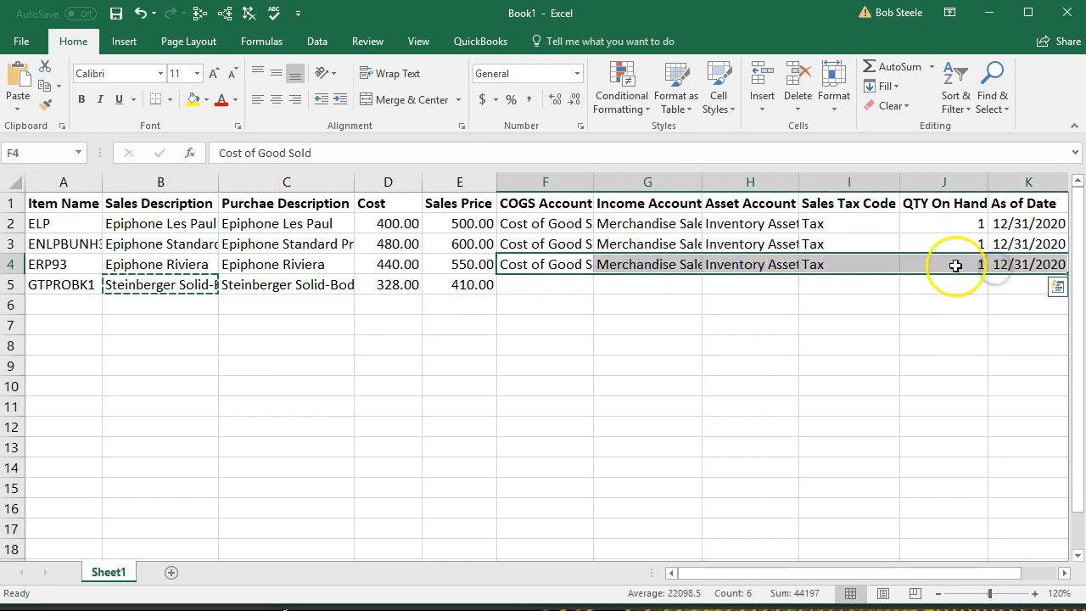
{"action": "right_click", "coordinate": [957, 267]}
{"action": "left_click", "coordinate": [943, 298]}
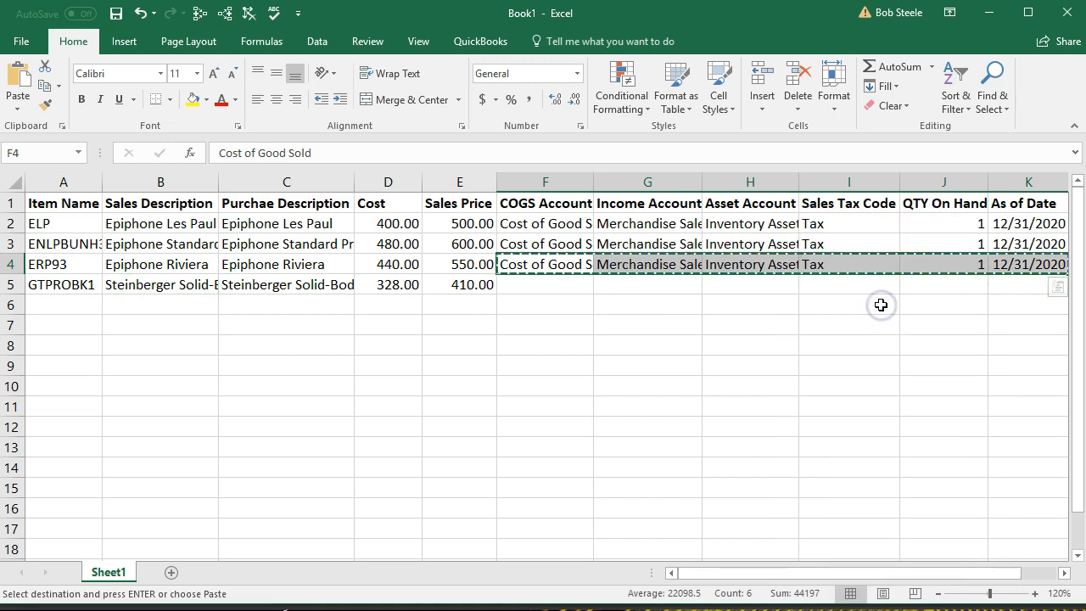
{"action": "left_click", "coordinate": [560, 285]}
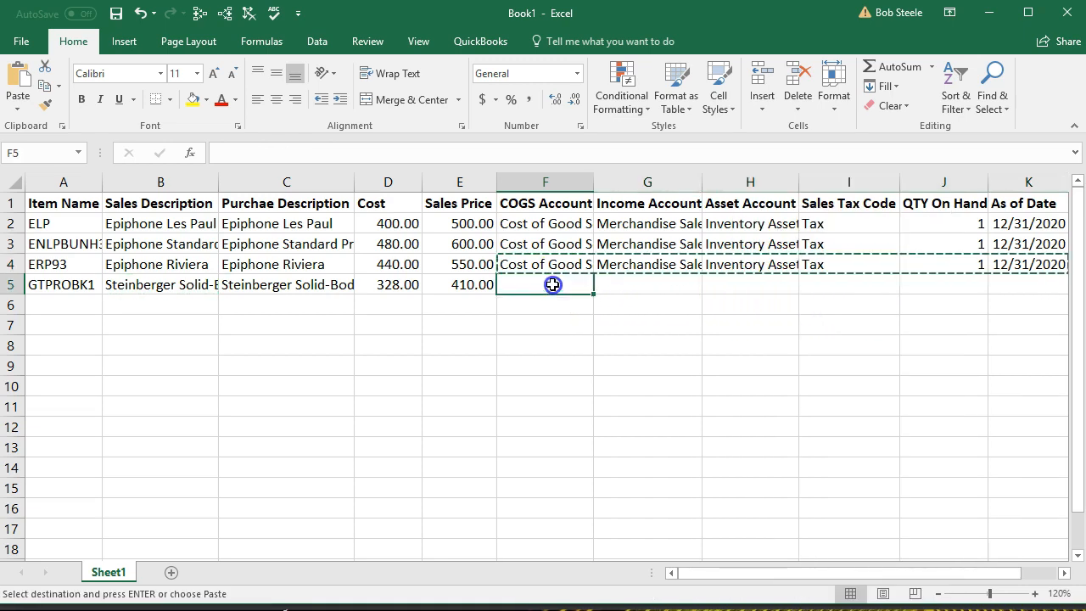
{"action": "right_click", "coordinate": [552, 285]}
{"action": "left_click", "coordinate": [588, 359]}
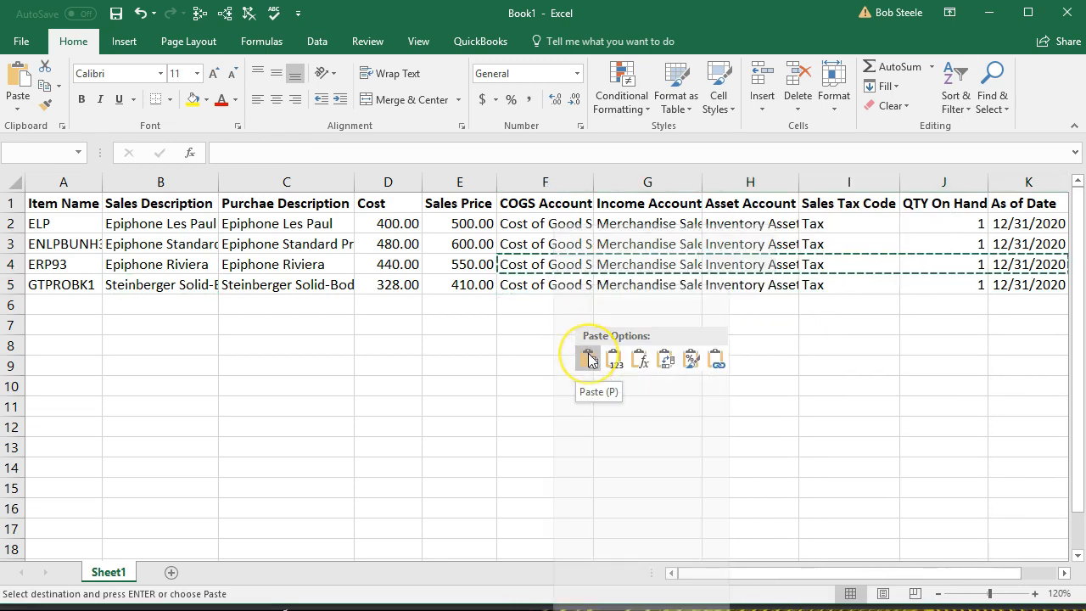
{"action": "left_click", "coordinate": [588, 359]}
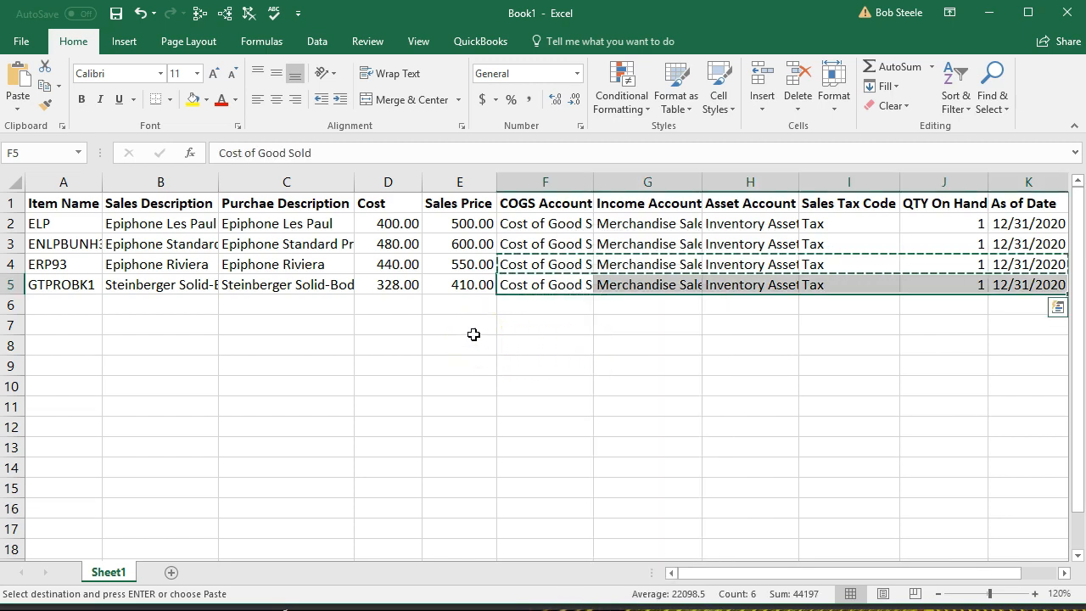
Step: Enter the item name "GUSAM2" in A6 and the sales description "Gibson USA" in B6
{"action": "left_click", "coordinate": [79, 308]}
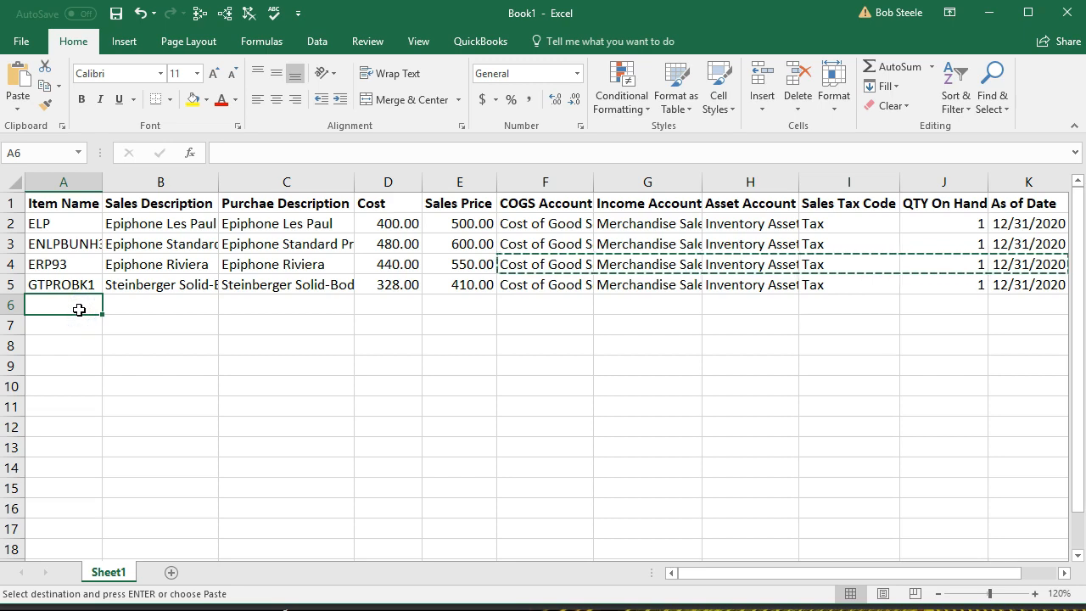
{"action": "type", "text": "GUSAM2"}
{"action": "key", "text": "Tab"}
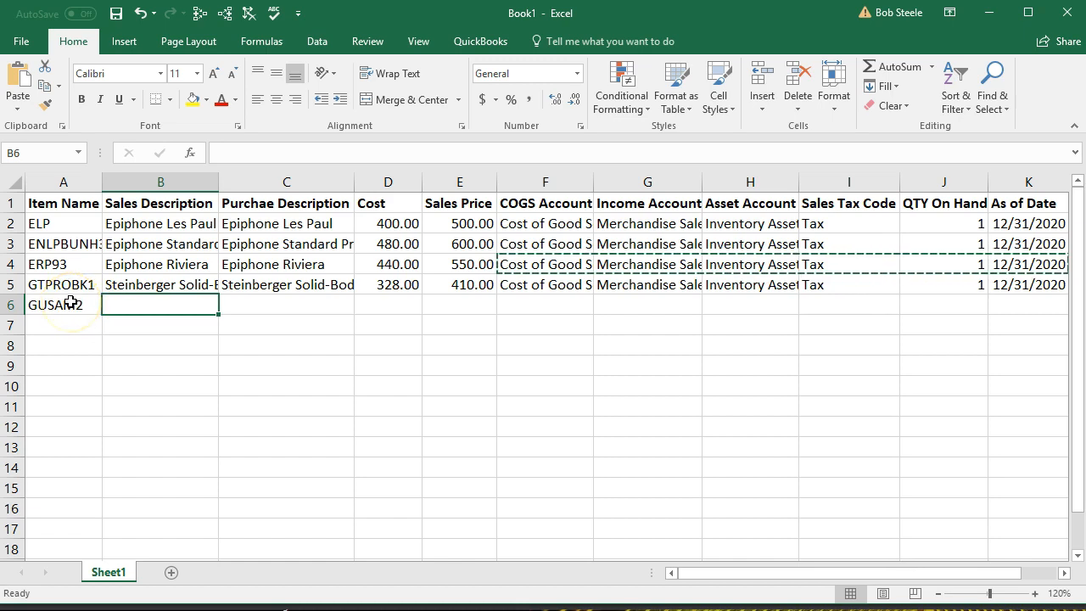
{"action": "type", "text": "Gibson USA"}
{"action": "key", "text": "Return"}
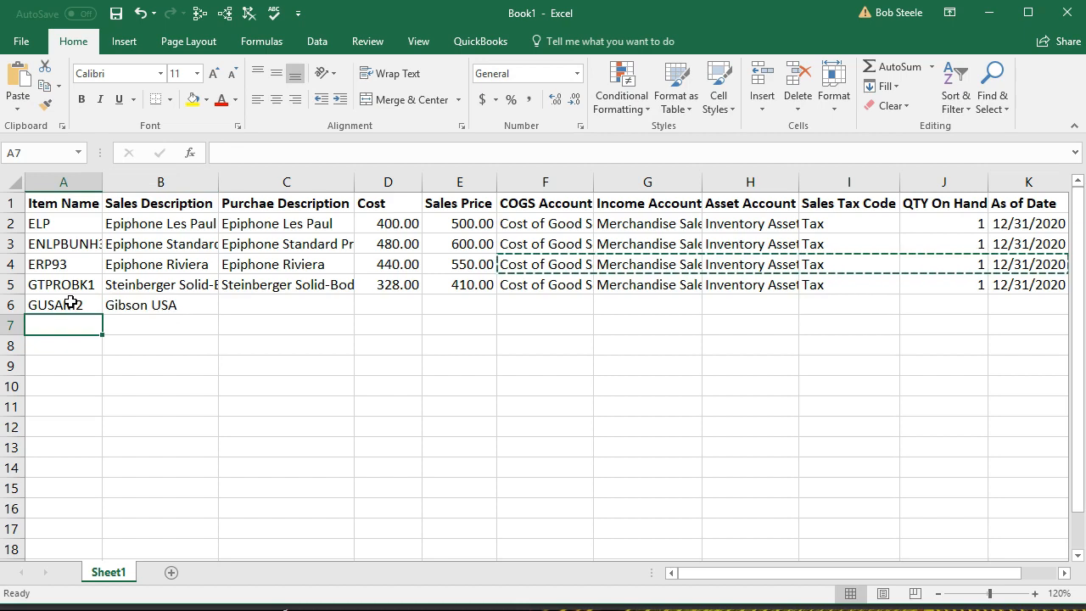
Step: Copy the sales description from B6 and paste it into the purchase description cell C6
{"action": "left_click", "coordinate": [141, 298]}
{"action": "right_click", "coordinate": [142, 298]}
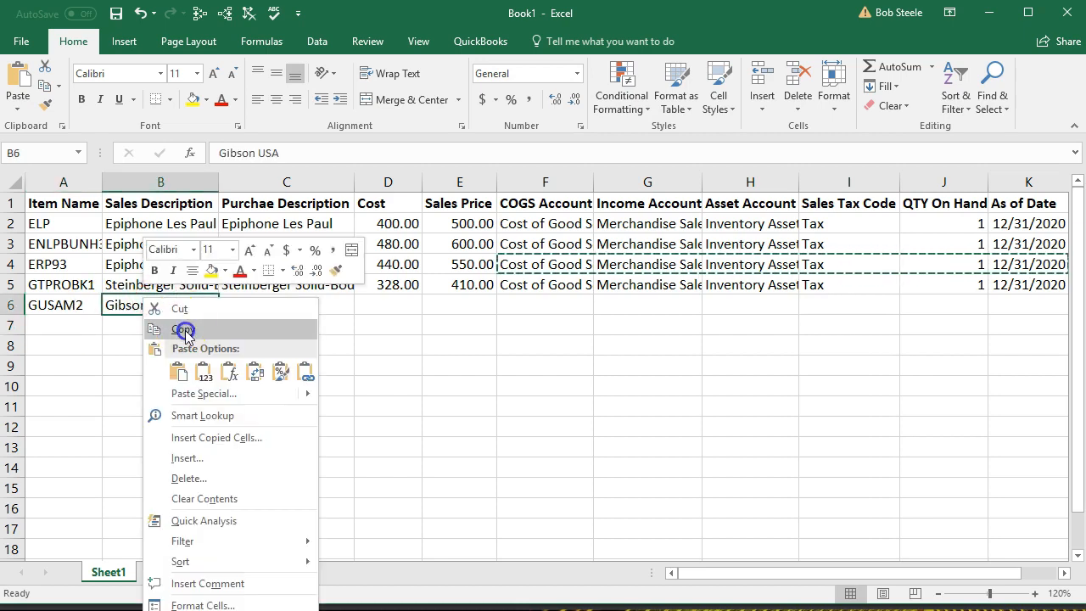
{"action": "left_click", "coordinate": [157, 331]}
{"action": "left_click", "coordinate": [242, 303]}
{"action": "right_click", "coordinate": [242, 303]}
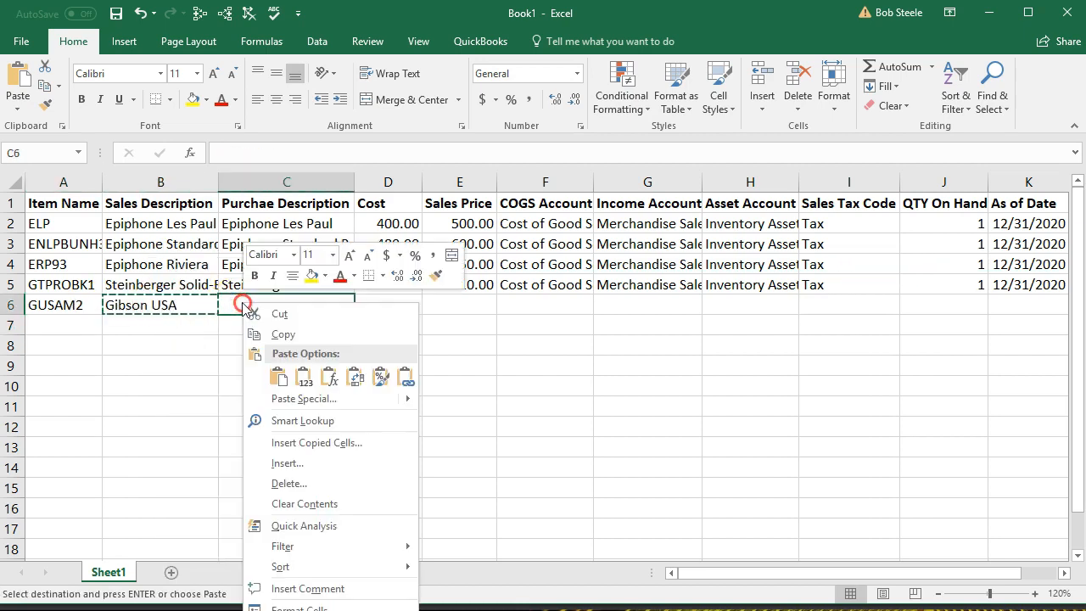
{"action": "left_click", "coordinate": [283, 375]}
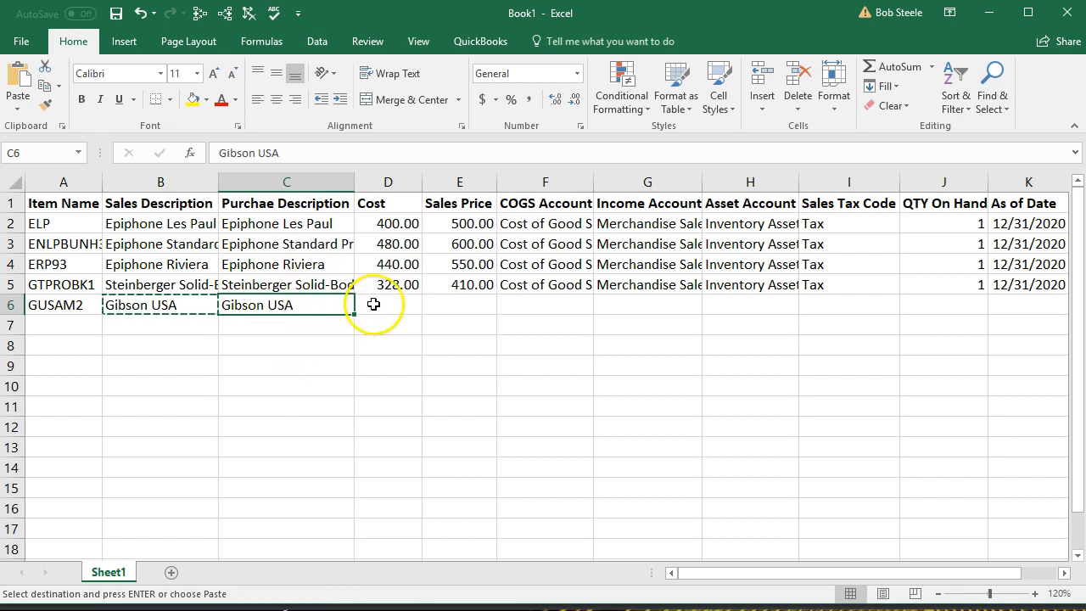
Step: Enter the cost 304 in D6 and the sales price 380 in E6
{"action": "left_click", "coordinate": [370, 303]}
{"action": "type", "text": "304"}
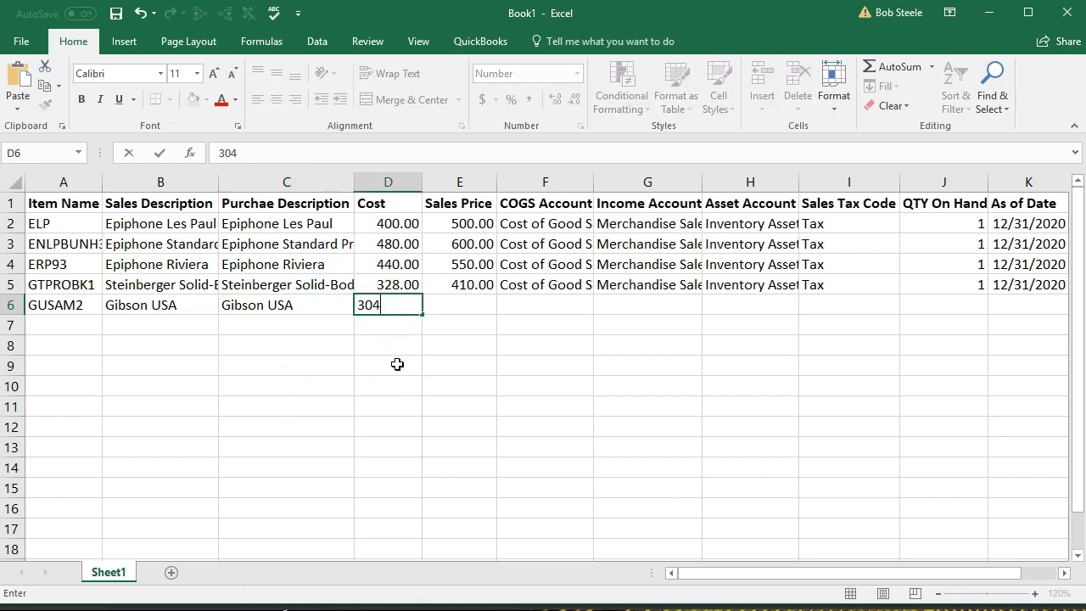
{"action": "key", "text": "Tab"}
{"action": "type", "text": "380"}
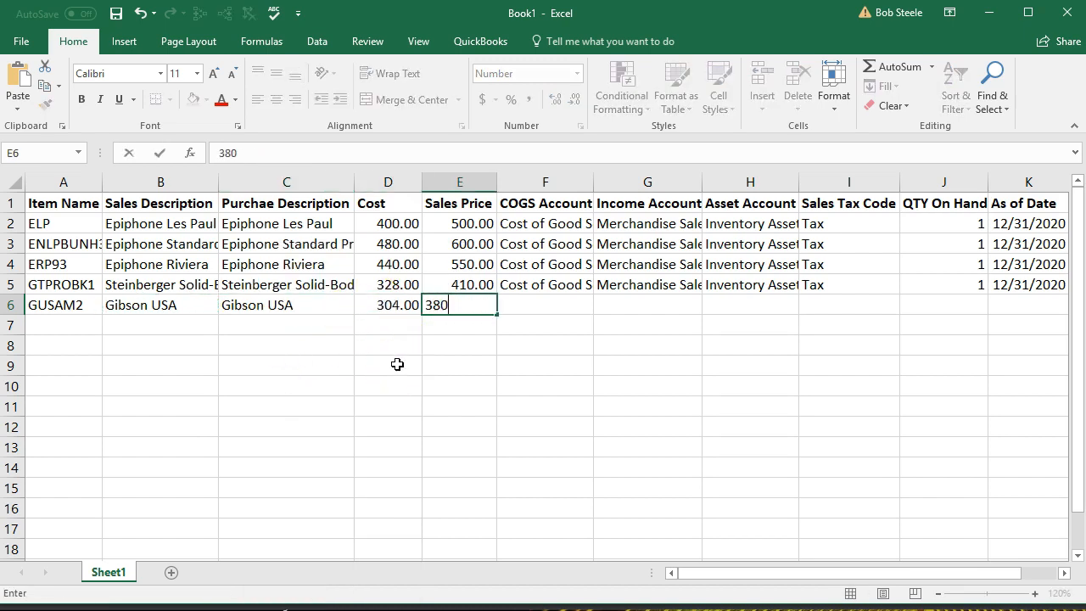
{"action": "key", "text": "Return"}
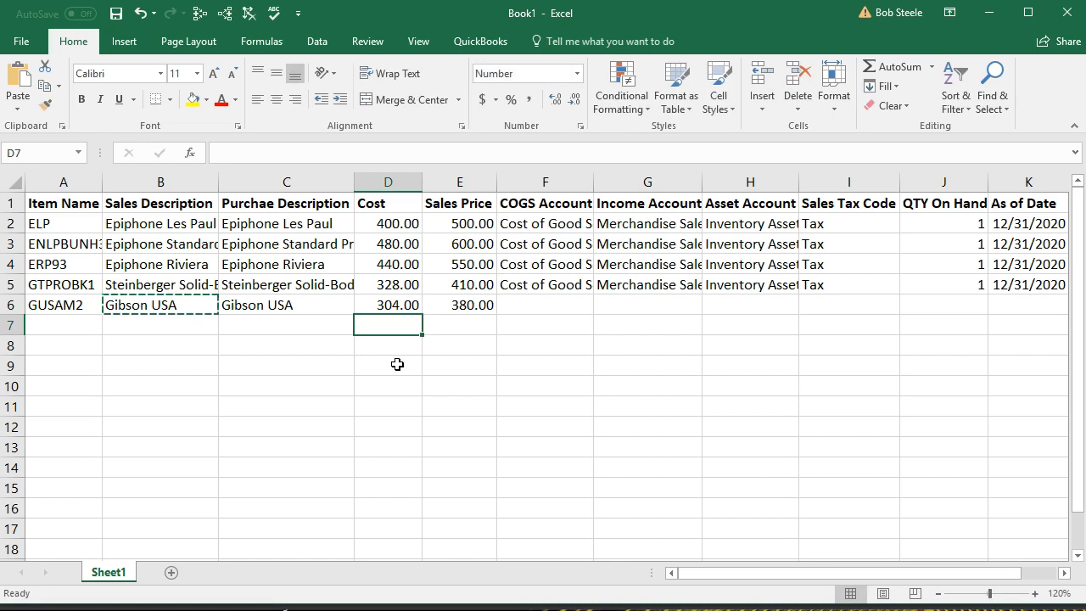
Step: Copy the accounts, tax code, quantity and date from F5:K5 and paste them into row 6 starting at F6
{"action": "left_click", "coordinate": [534, 285]}
{"action": "left_click_drag", "start_coordinate": [534, 285], "coordinate": [995, 284]}
{"action": "right_click", "coordinate": [994, 285]}
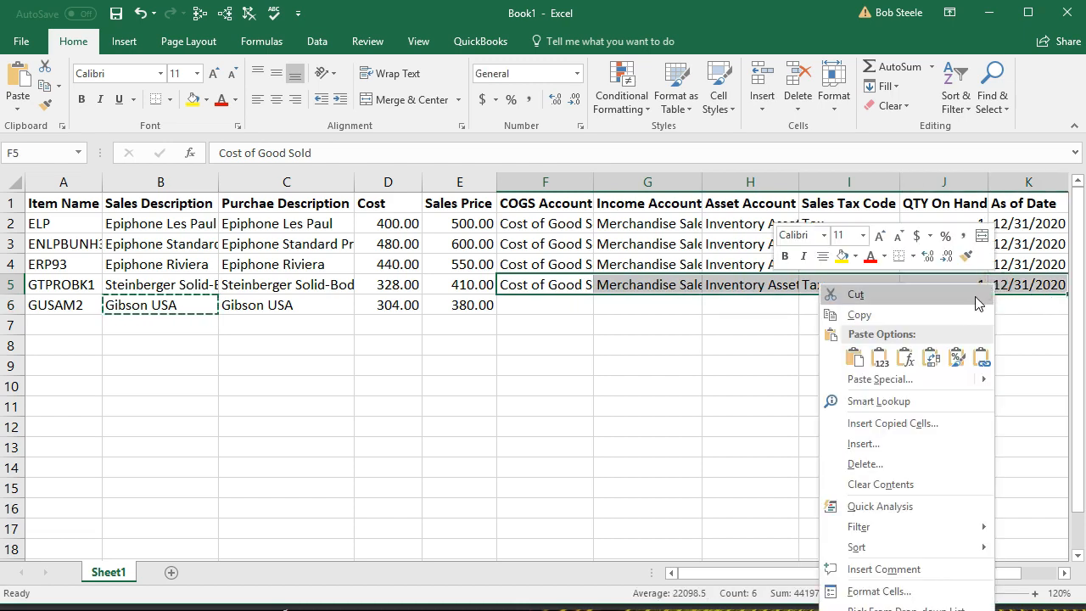
{"action": "left_click", "coordinate": [974, 313]}
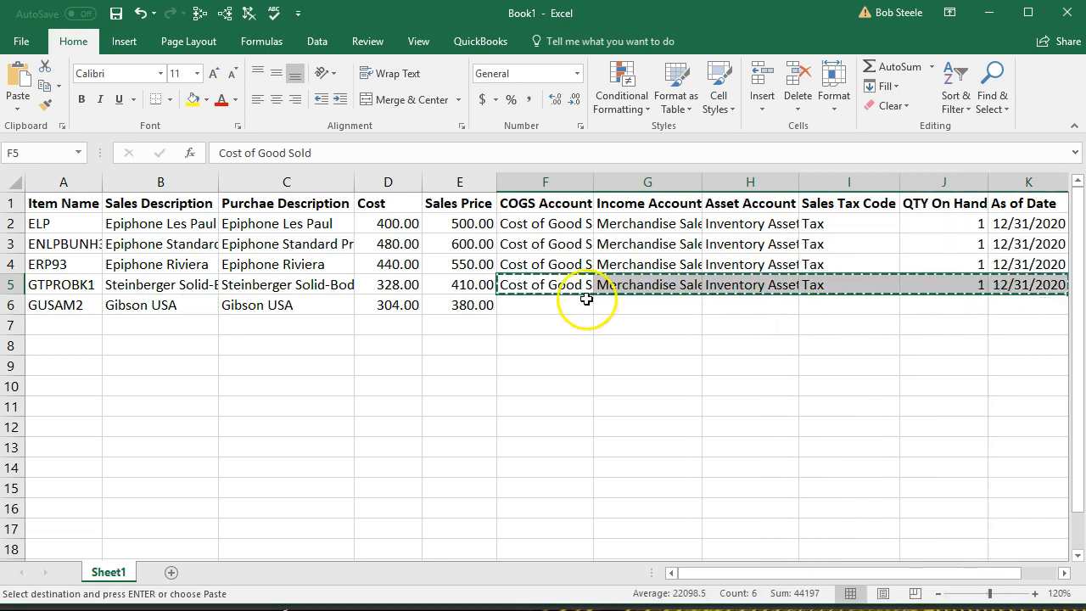
{"action": "left_click", "coordinate": [549, 301]}
{"action": "right_click", "coordinate": [549, 301]}
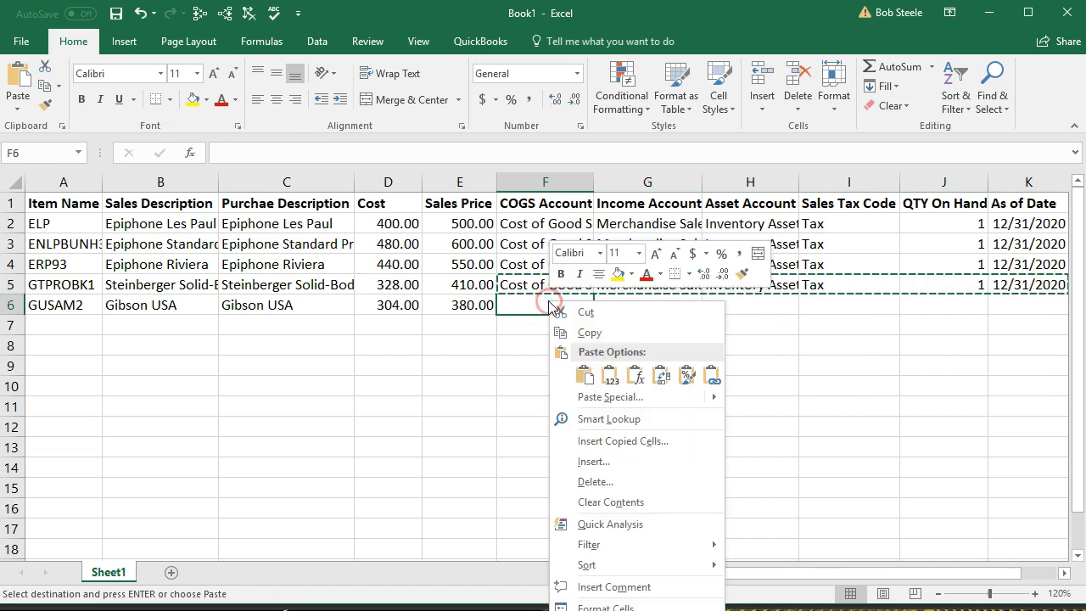
{"action": "left_click", "coordinate": [584, 376]}
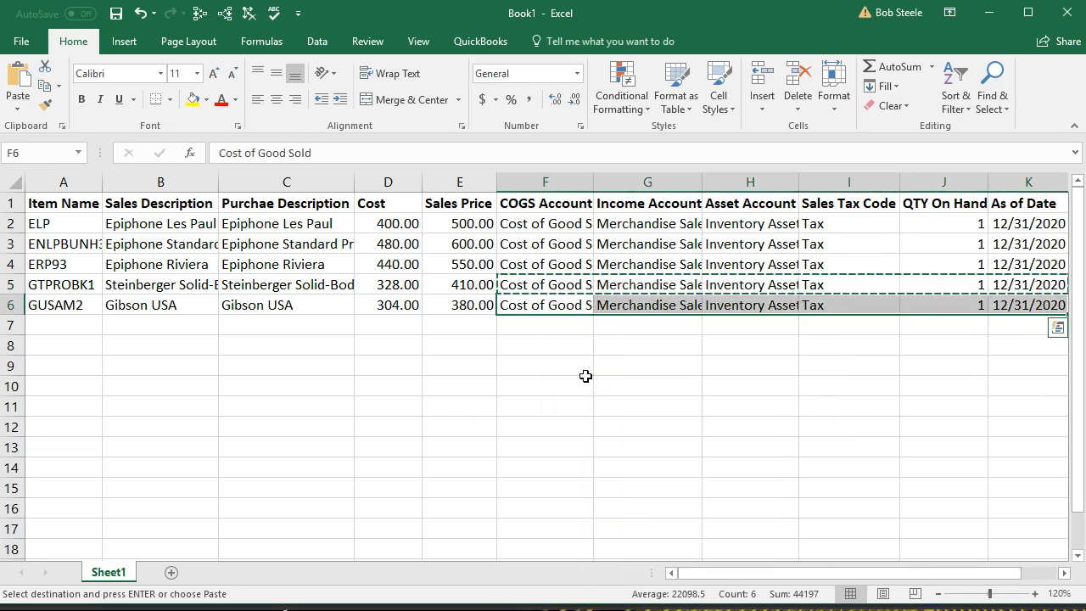
Step: Set the quantity on hand for the GUSAM2 item in J6 to 2
{"action": "left_click", "coordinate": [928, 305]}
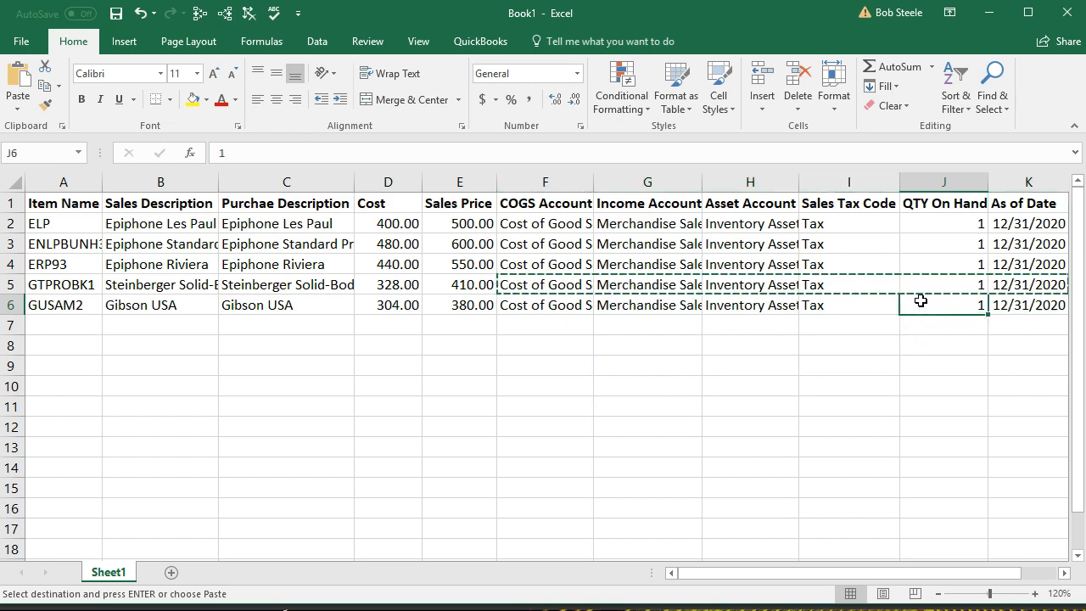
{"action": "type", "text": "2"}
{"action": "key", "text": "Return"}
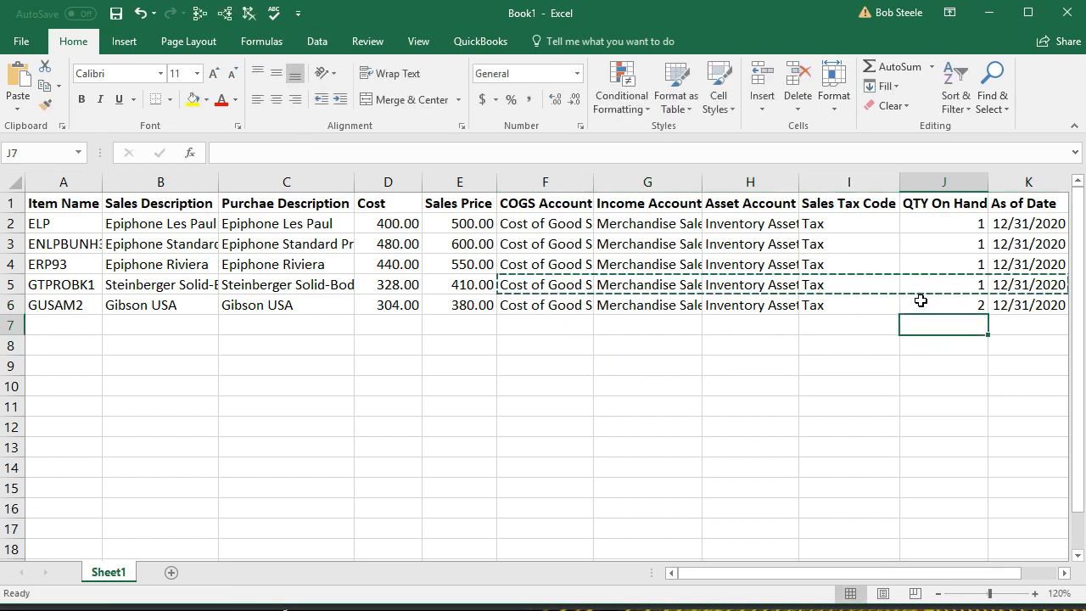
Step: Enter the item name "WILDKAT" in A7 and the sales description "Epiphone Semi-Hollowbody" in B7
{"action": "left_click", "coordinate": [74, 320]}
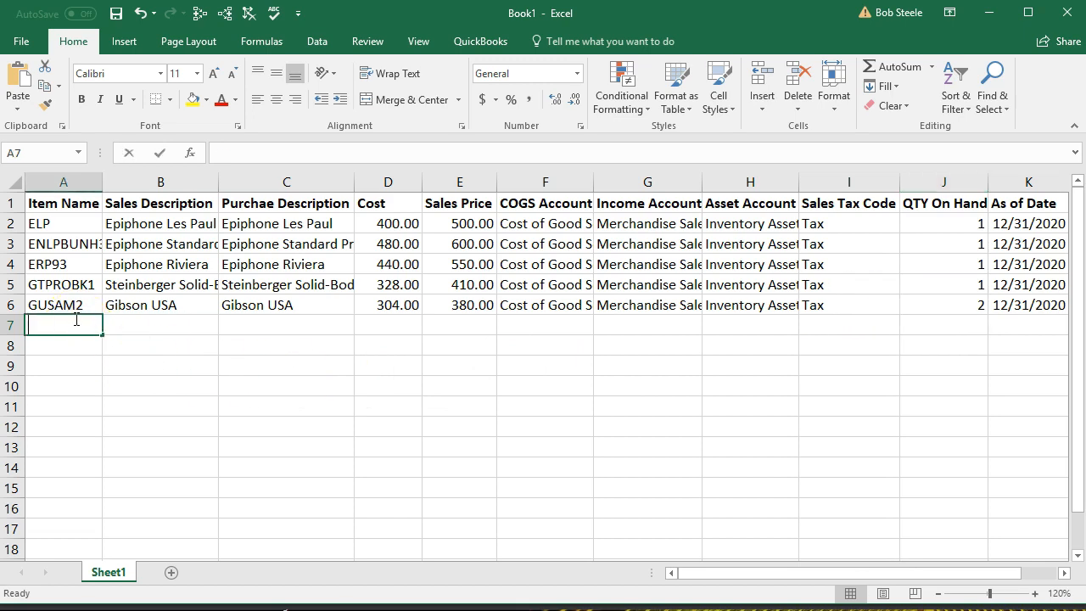
{"action": "type", "text": "WILDKAA"}
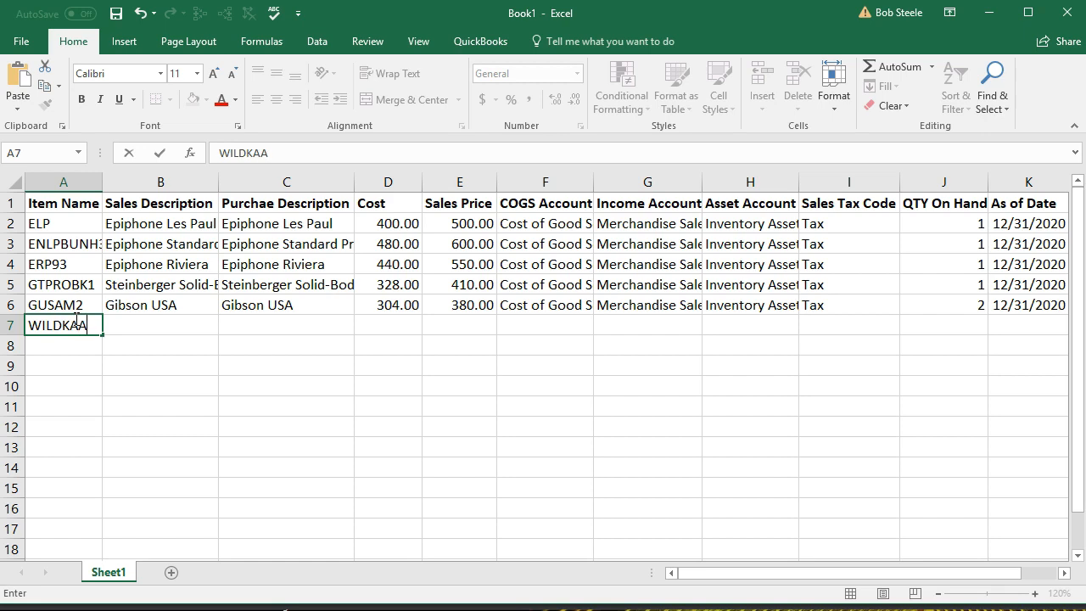
{"action": "key", "text": "Tab"}
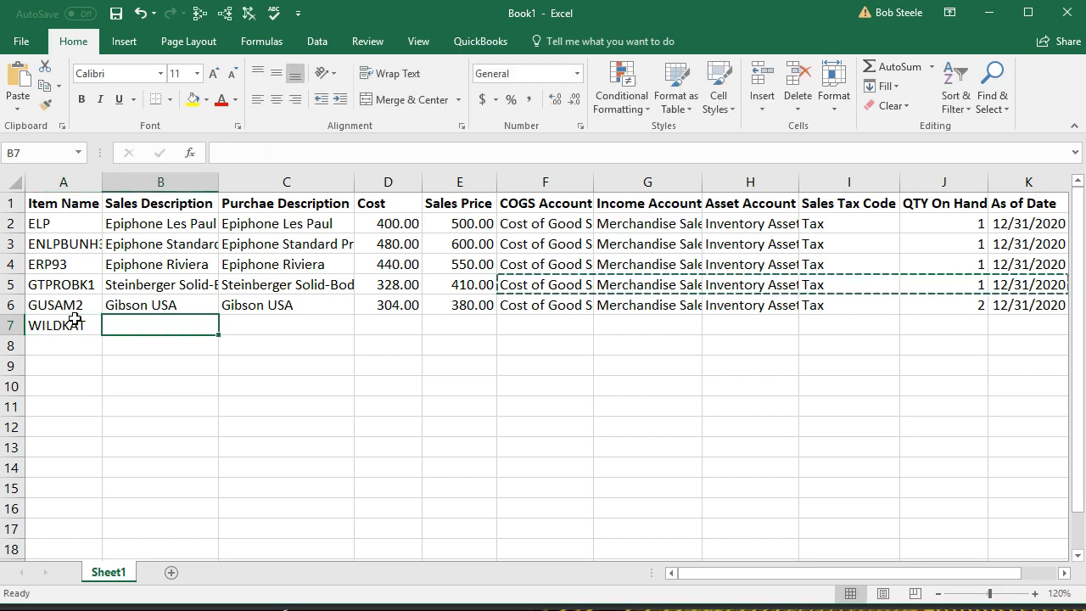
{"action": "type", "text": "Epiphone Semi"}
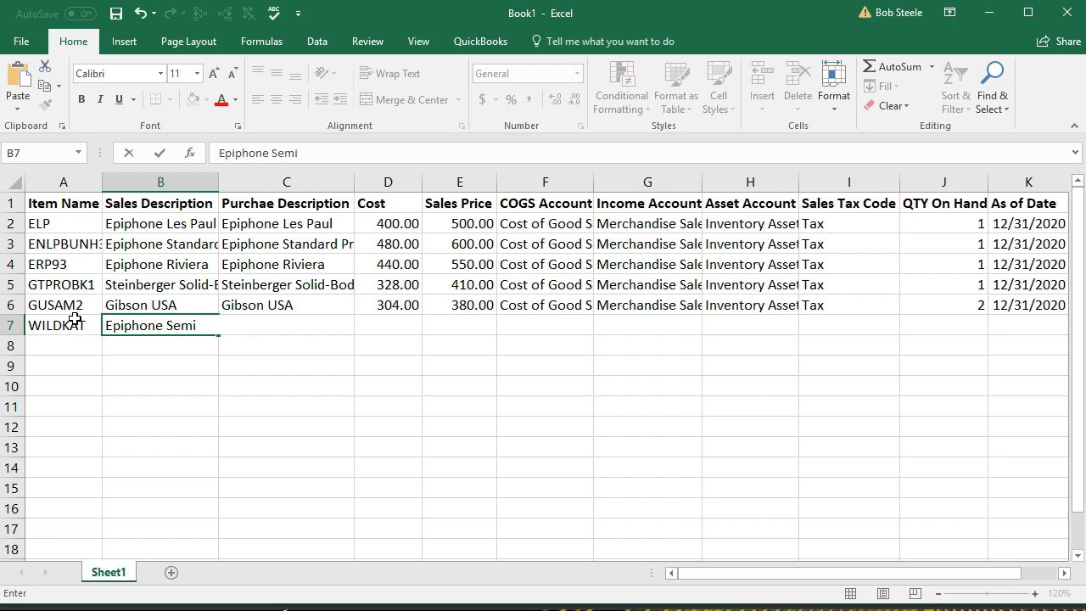
{"action": "type", "text": "-Hollowbody"}
{"action": "key", "text": "Tab"}
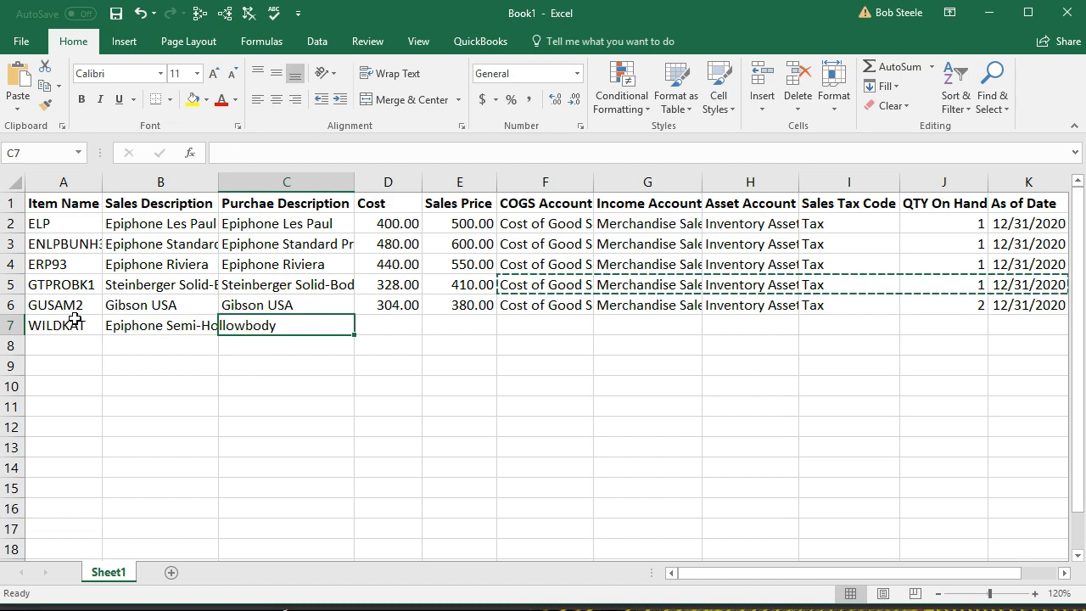
Step: Copy the sales description from B7 and paste it into the purchase description cell C7
{"action": "right_click", "coordinate": [134, 329]}
{"action": "left_click", "coordinate": [229, 356]}
{"action": "right_click", "coordinate": [252, 320]}
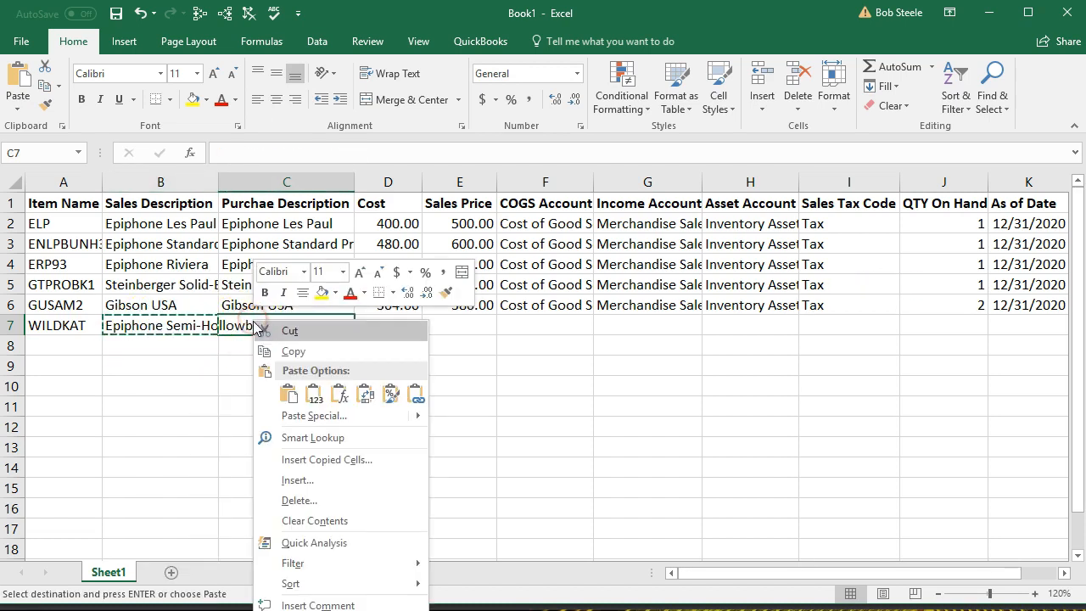
{"action": "left_click", "coordinate": [280, 384]}
Step: Enter the cost 320 in D7 and the sales price 400 in E7
{"action": "left_click", "coordinate": [395, 325]}
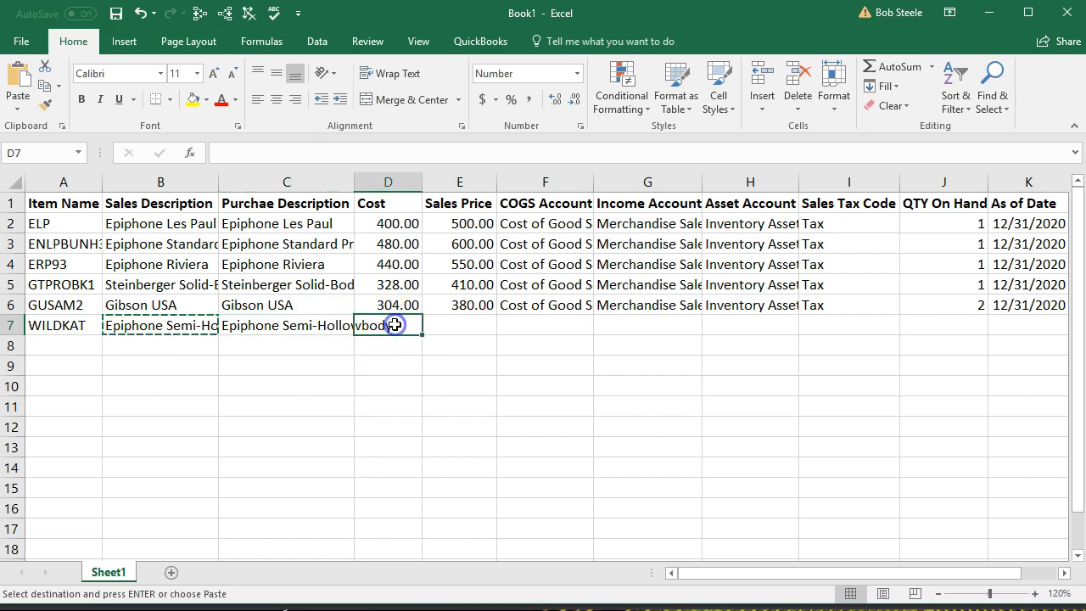
{"action": "type", "text": "320"}
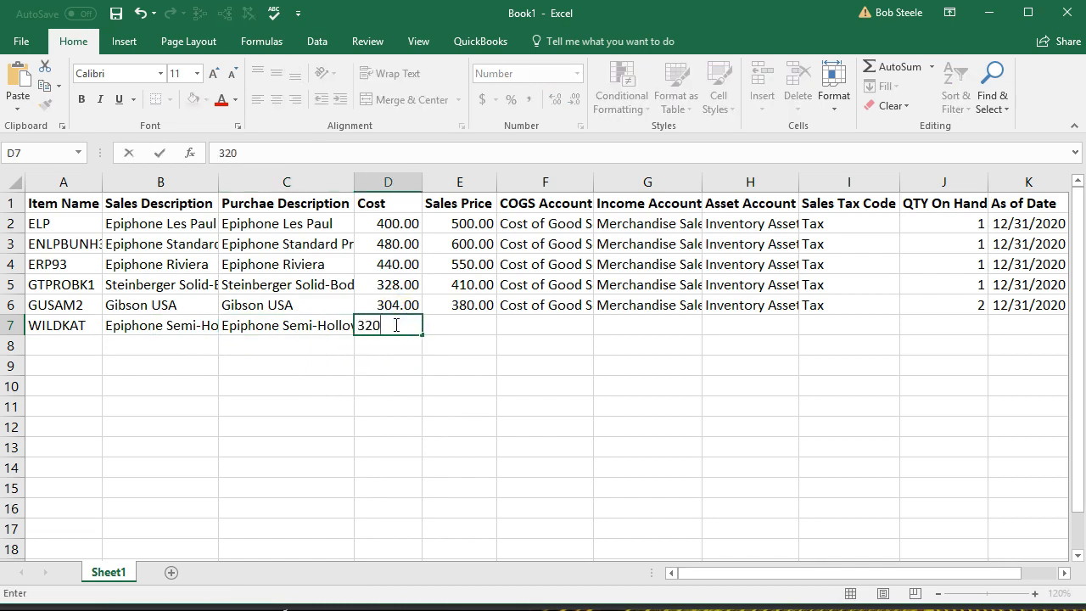
{"action": "key", "text": "Tab"}
{"action": "type", "text": "400"}
{"action": "key", "text": "Tab"}
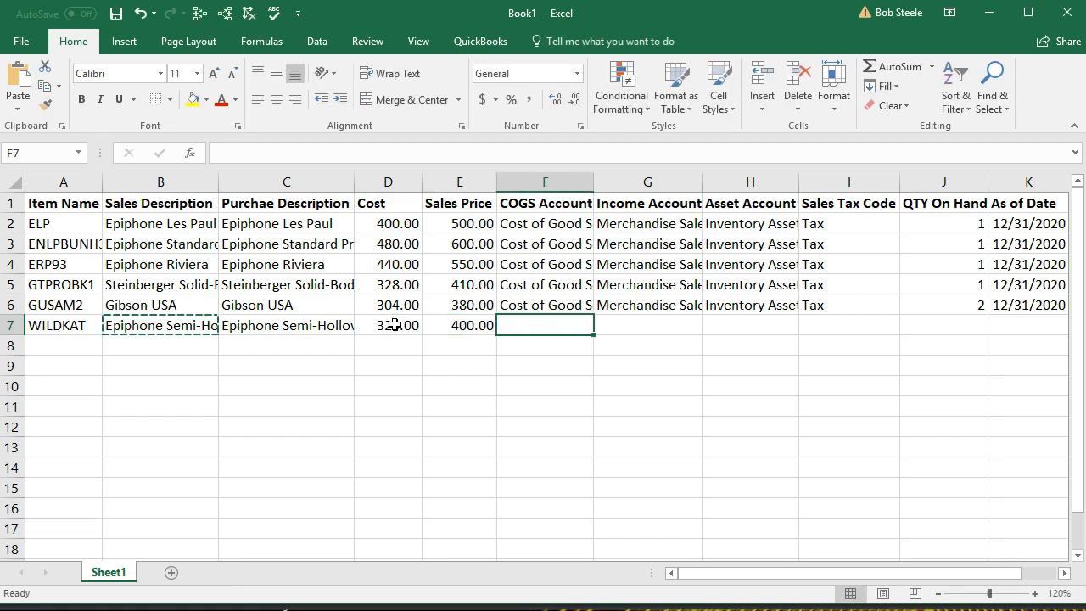
Step: Copy the accounts, tax code, quantity and date from F6:K6 and paste them into row 7 starting at F7
{"action": "left_click", "coordinate": [580, 307]}
{"action": "left_click_drag", "start_coordinate": [579, 308], "coordinate": [997, 297]}
{"action": "right_click", "coordinate": [999, 299]}
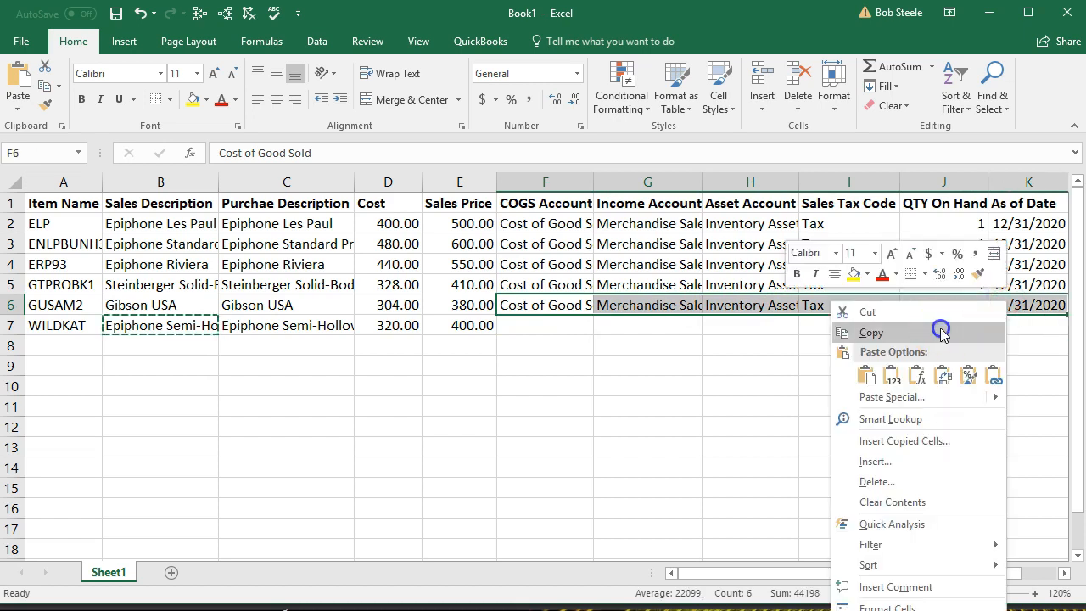
{"action": "left_click", "coordinate": [871, 332]}
{"action": "left_click", "coordinate": [550, 328]}
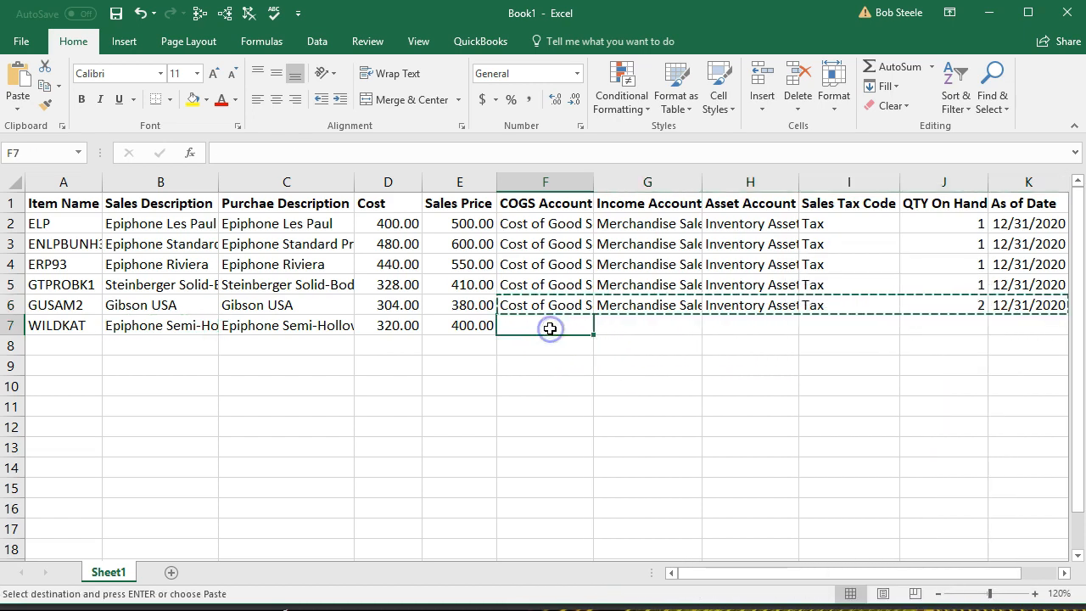
{"action": "right_click", "coordinate": [550, 328]}
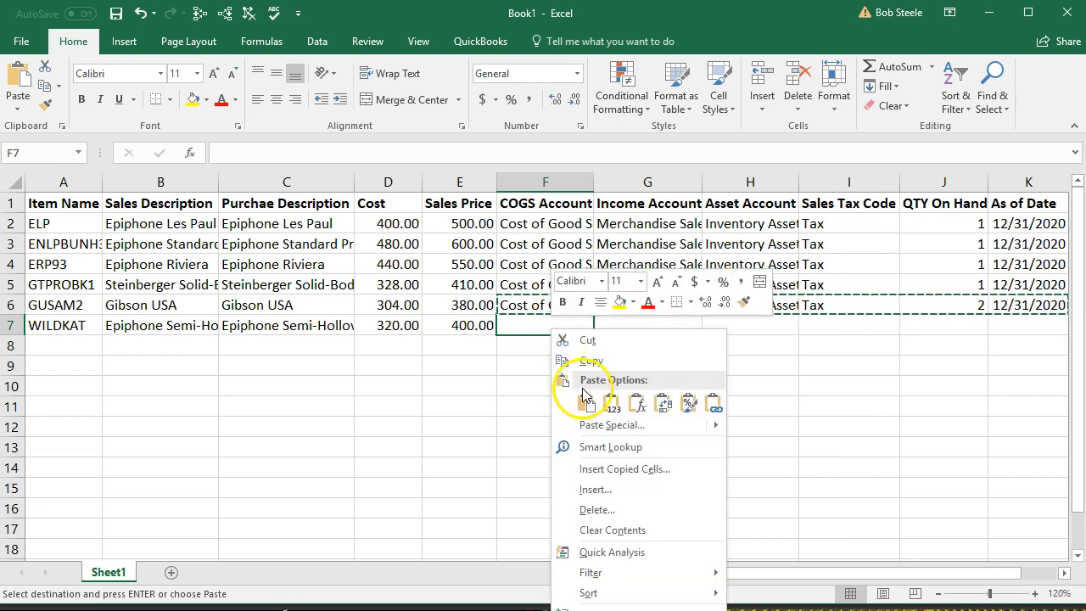
{"action": "left_click", "coordinate": [583, 398]}
{"action": "left_click", "coordinate": [583, 398]}
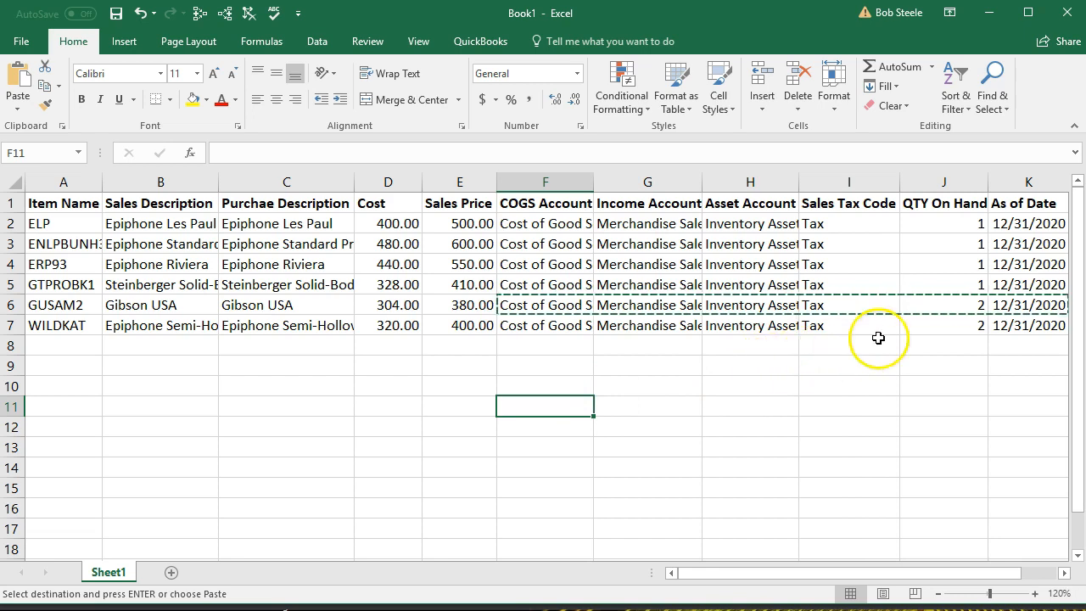
{"action": "left_click", "coordinate": [922, 329]}
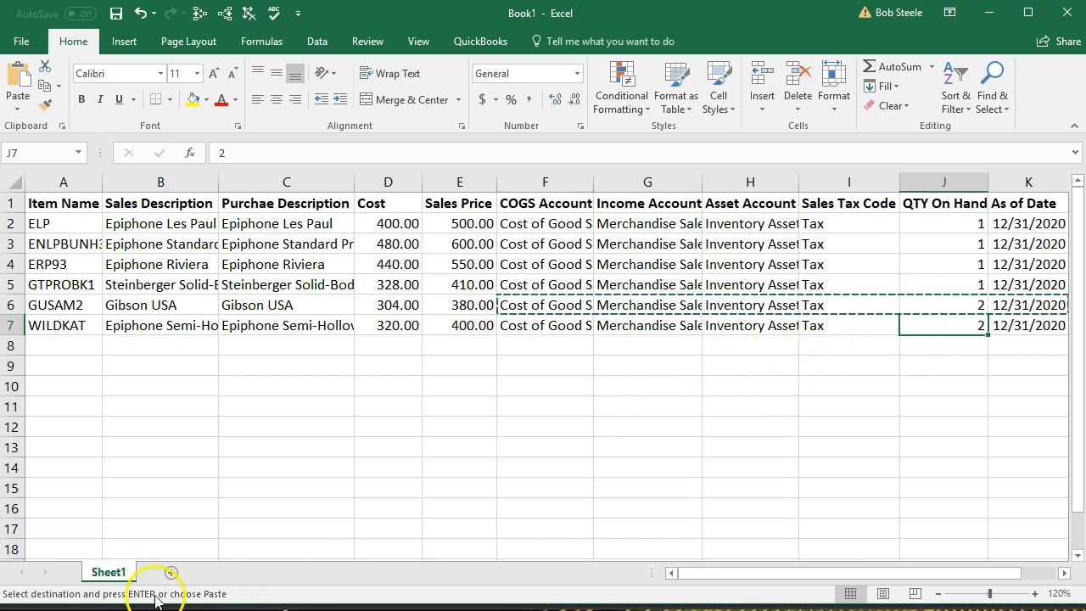
{"action": "left_click", "coordinate": [255, 386]}
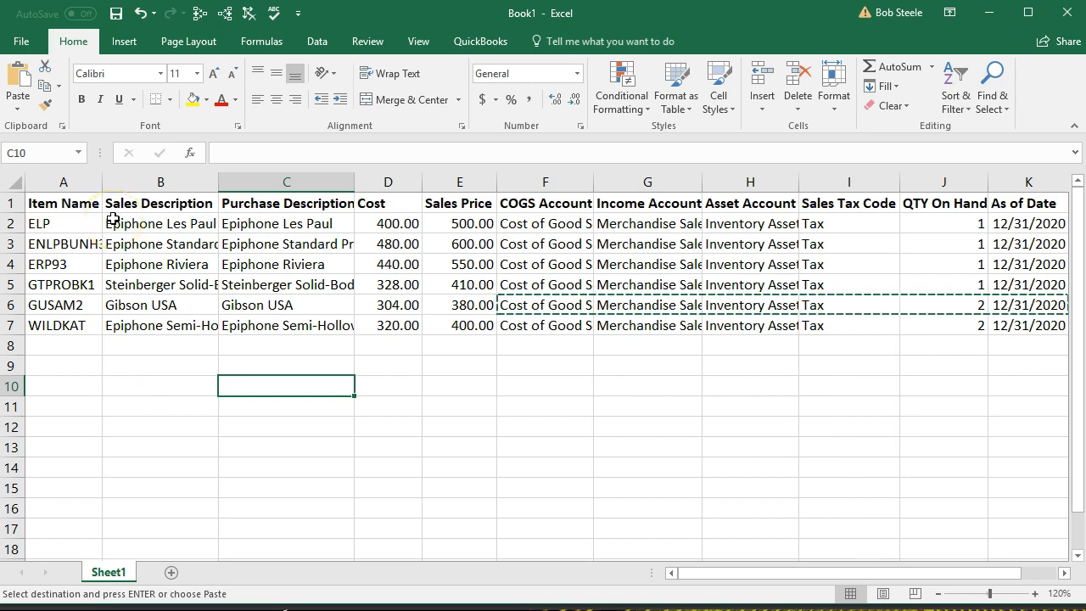
Step: Start saving the workbook to the QuickBOoks Online folder and name the file "Inventory Item.xlsx"
{"action": "left_click", "coordinate": [22, 39]}
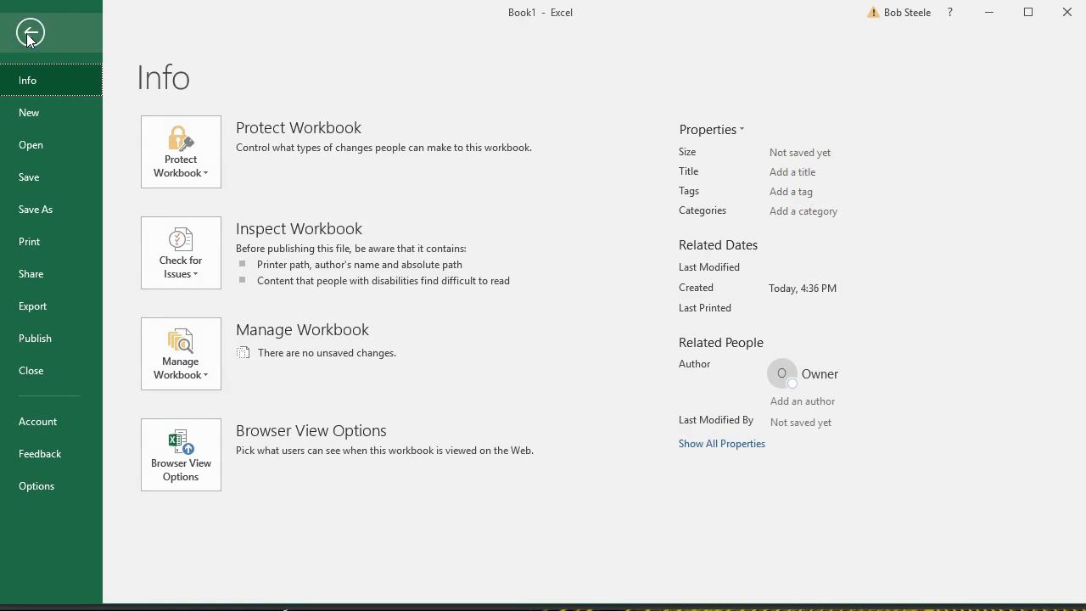
{"action": "left_click", "coordinate": [50, 219]}
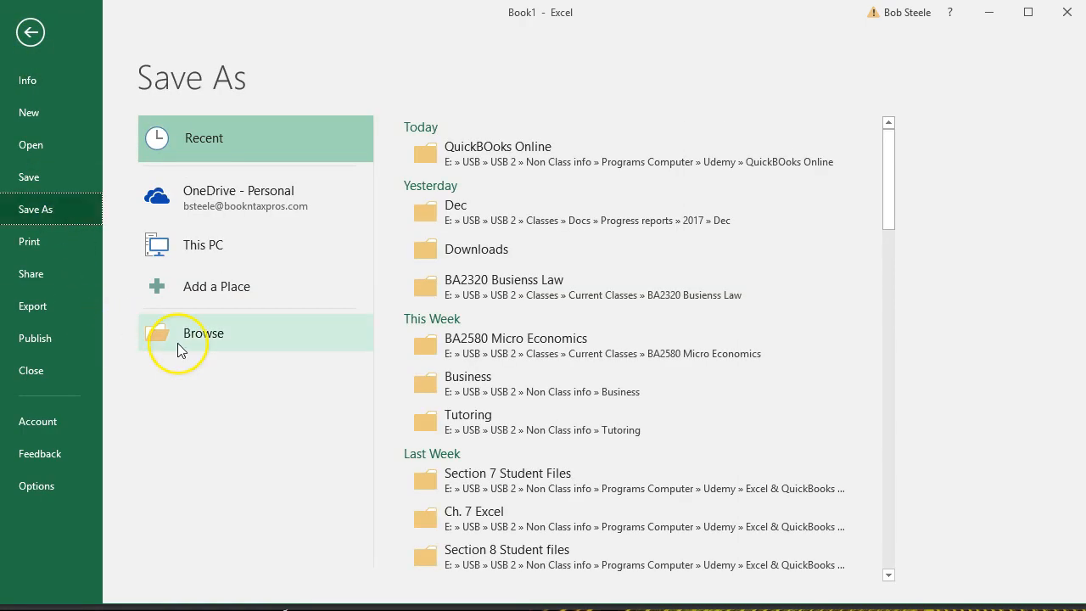
{"action": "left_click", "coordinate": [177, 343]}
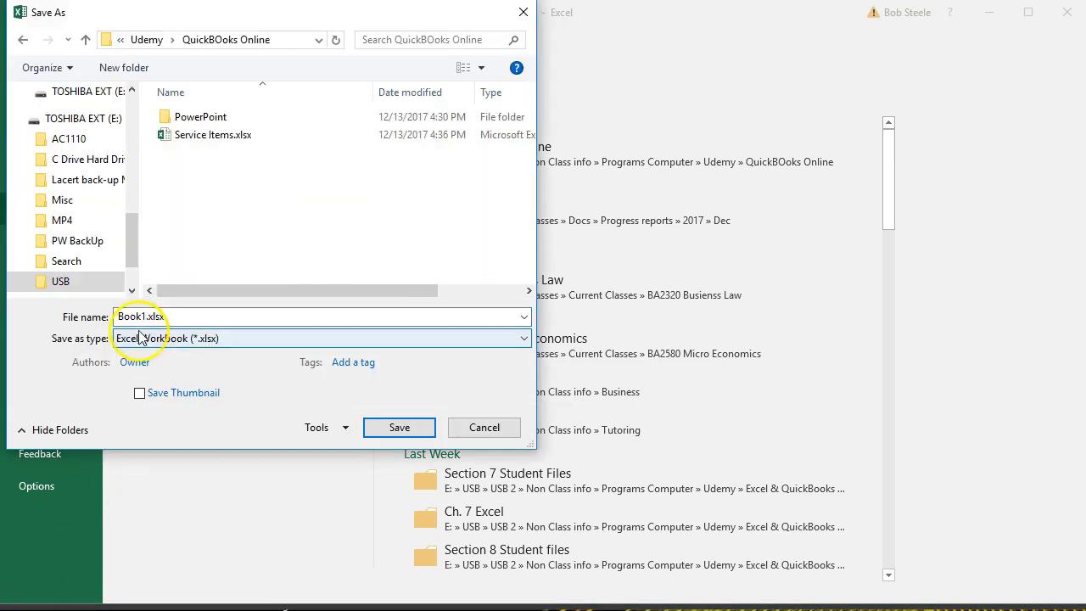
{"action": "key", "text": "Left"}
{"action": "key", "text": "Left"}
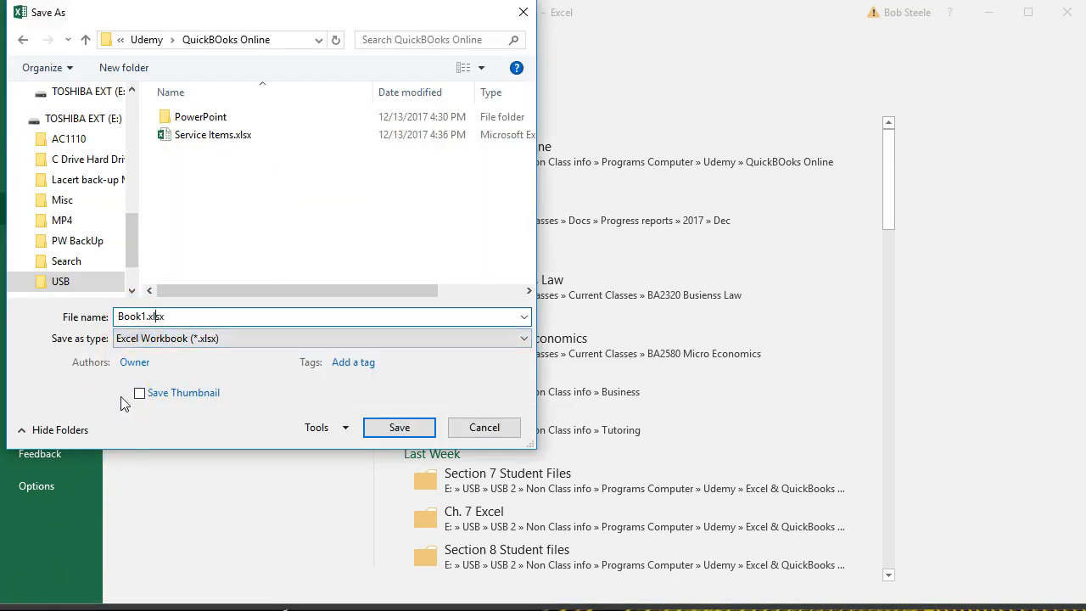
{"action": "key", "text": "BackSpace"}
{"action": "key", "text": "BackSpace"}
{"action": "key", "text": "BackSpace"}
{"action": "key", "text": "BackSpace"}
{"action": "type", "text": "Inventory Item"}
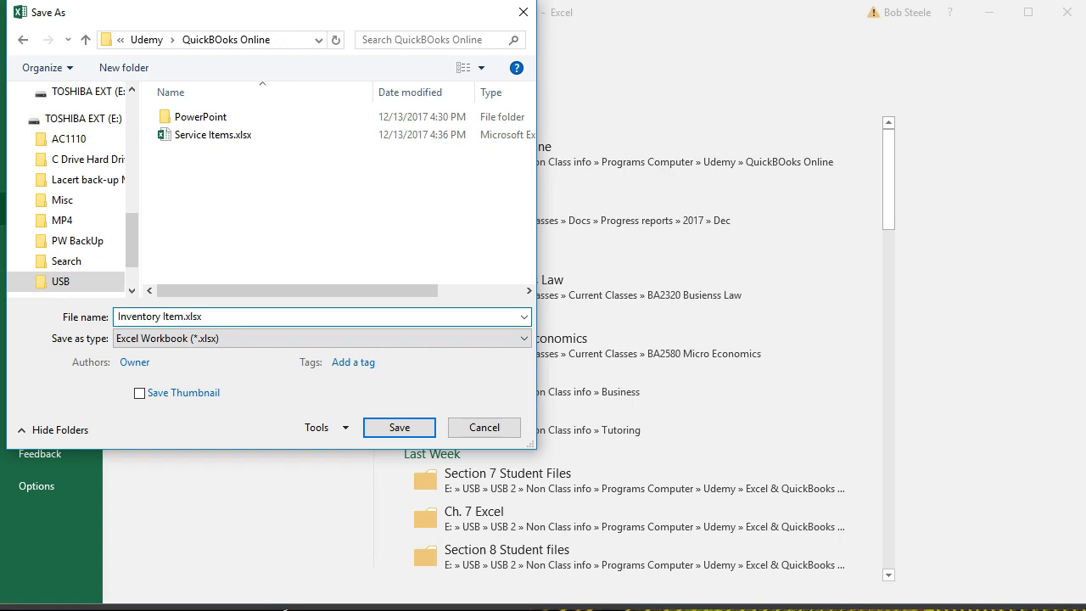
Step: Save the file in the Excel Workbook (*.xlsx) format and close the workbook
{"action": "left_click", "coordinate": [281, 344]}
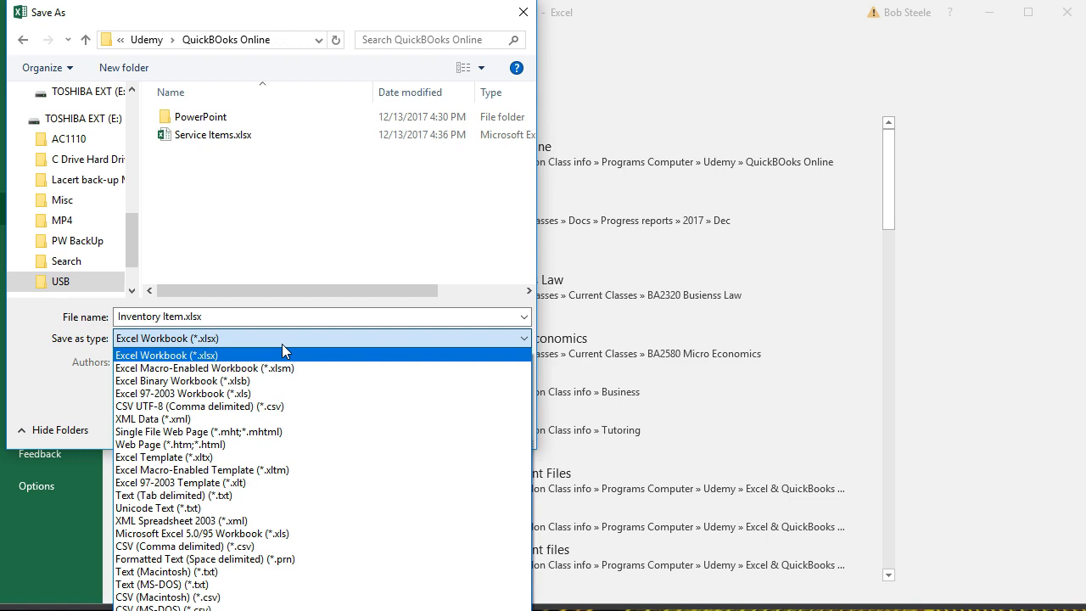
{"action": "left_click", "coordinate": [282, 343]}
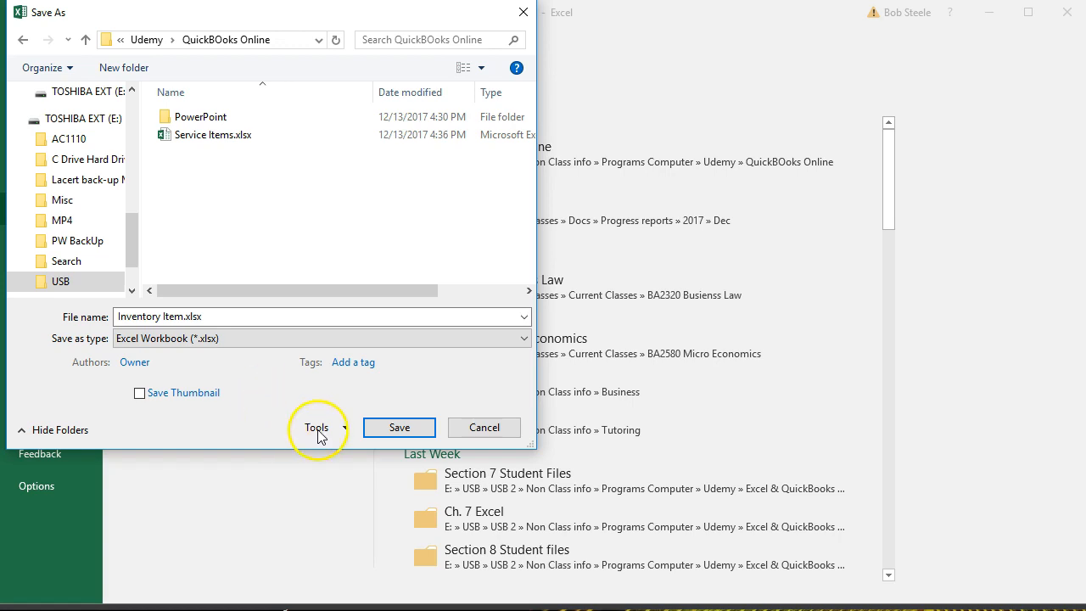
{"action": "left_click", "coordinate": [385, 428]}
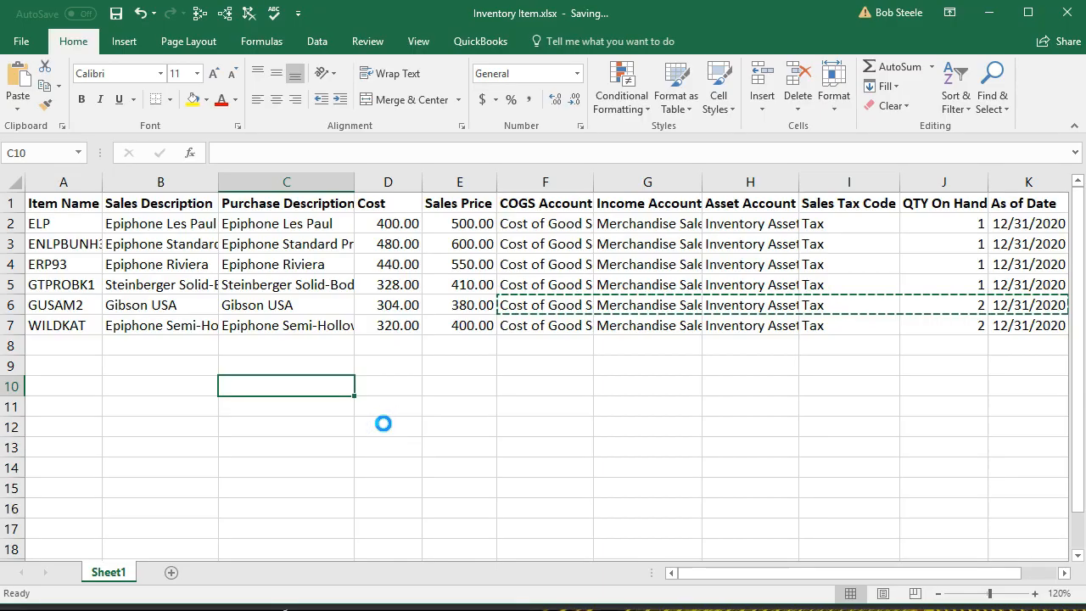
{"action": "left_click", "coordinate": [1064, 15]}
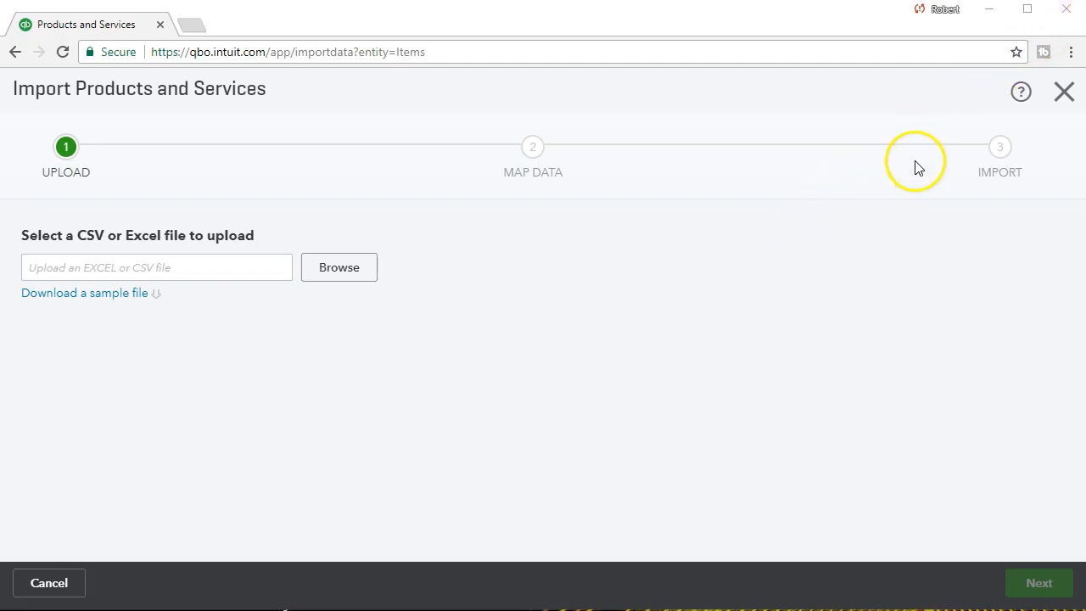
Step: Leave the QuickBooks Online import page and reopen the import from the Products and Services list
{"action": "left_click", "coordinate": [1063, 93]}
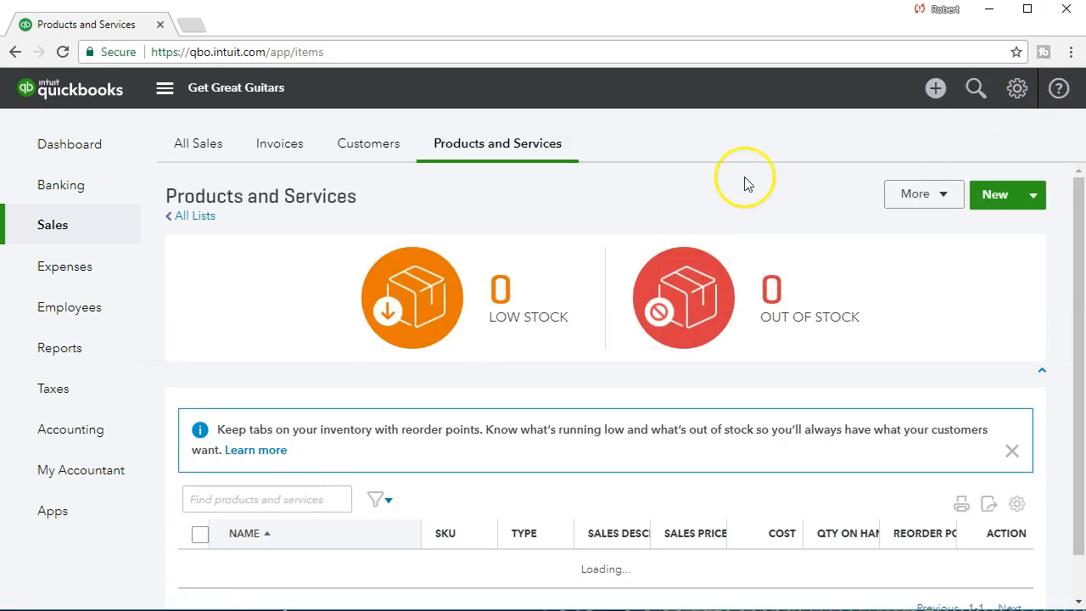
{"action": "left_click", "coordinate": [68, 229]}
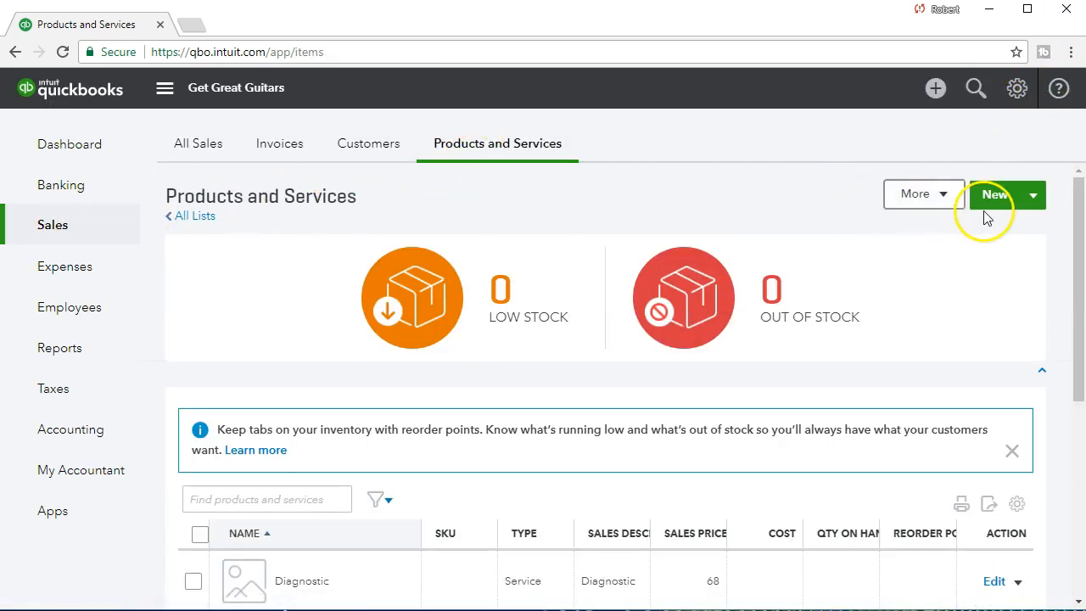
{"action": "left_click", "coordinate": [1035, 202]}
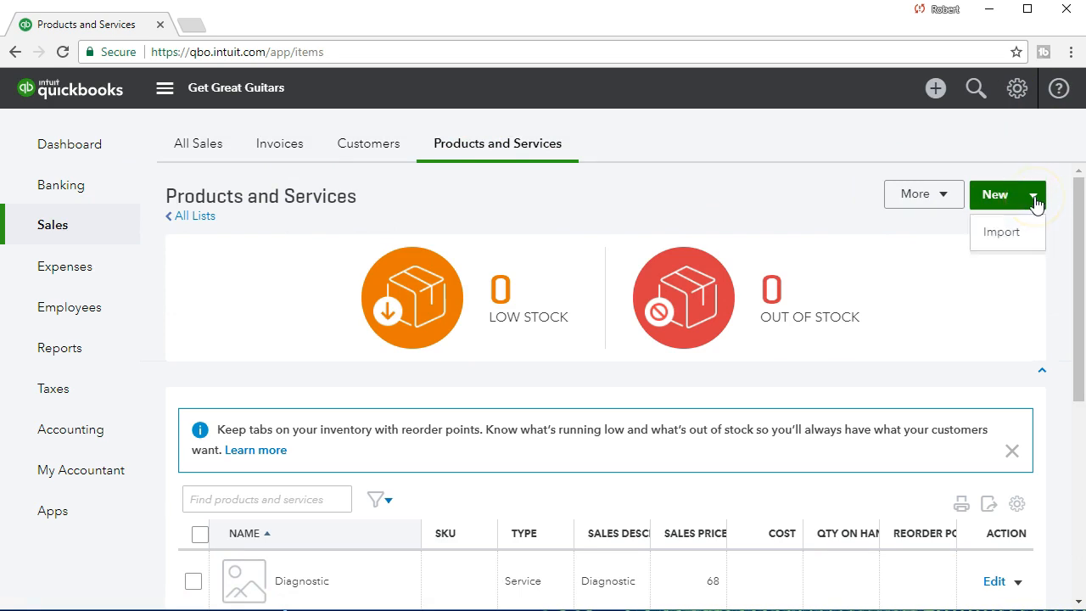
{"action": "left_click", "coordinate": [1009, 234]}
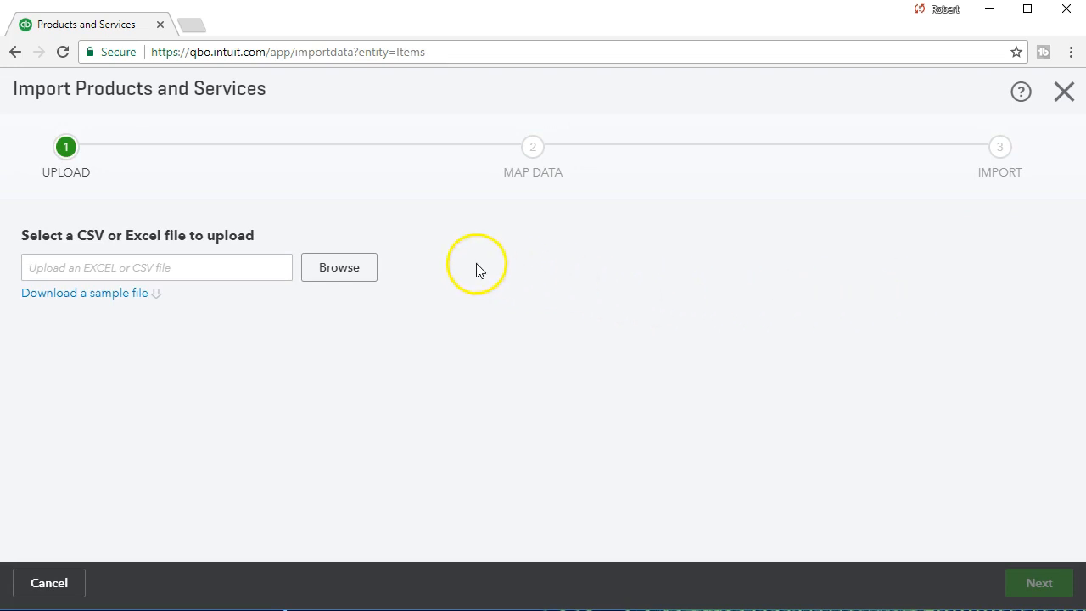
Step: Choose Inventory Item.xlsx from the QuickBOoks Online folder as the upload file and proceed to mapping its fields
{"action": "left_click", "coordinate": [339, 267]}
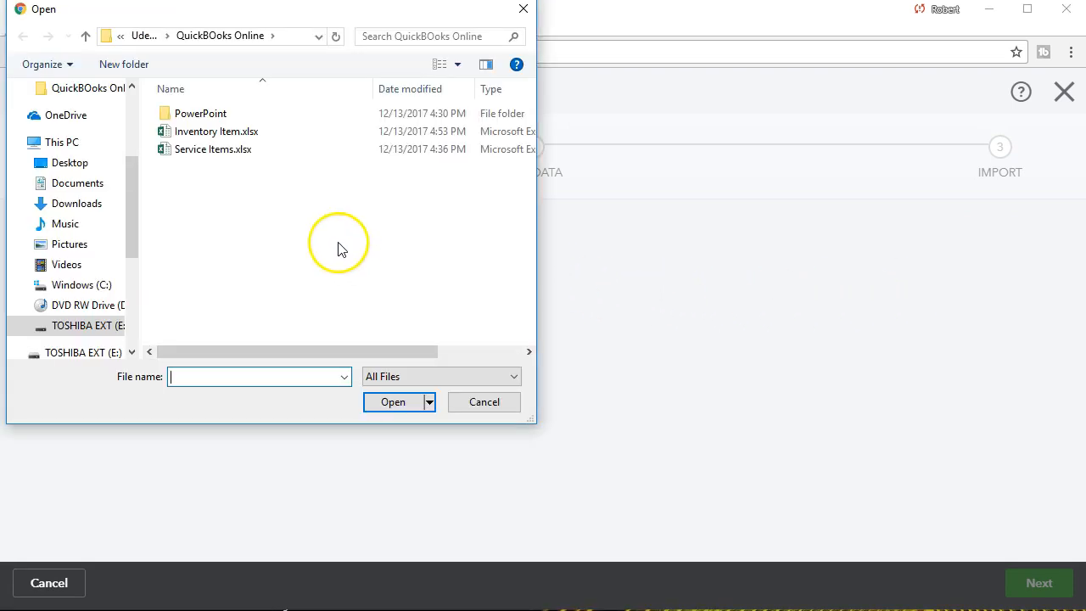
{"action": "left_click", "coordinate": [214, 136]}
{"action": "left_click", "coordinate": [215, 135]}
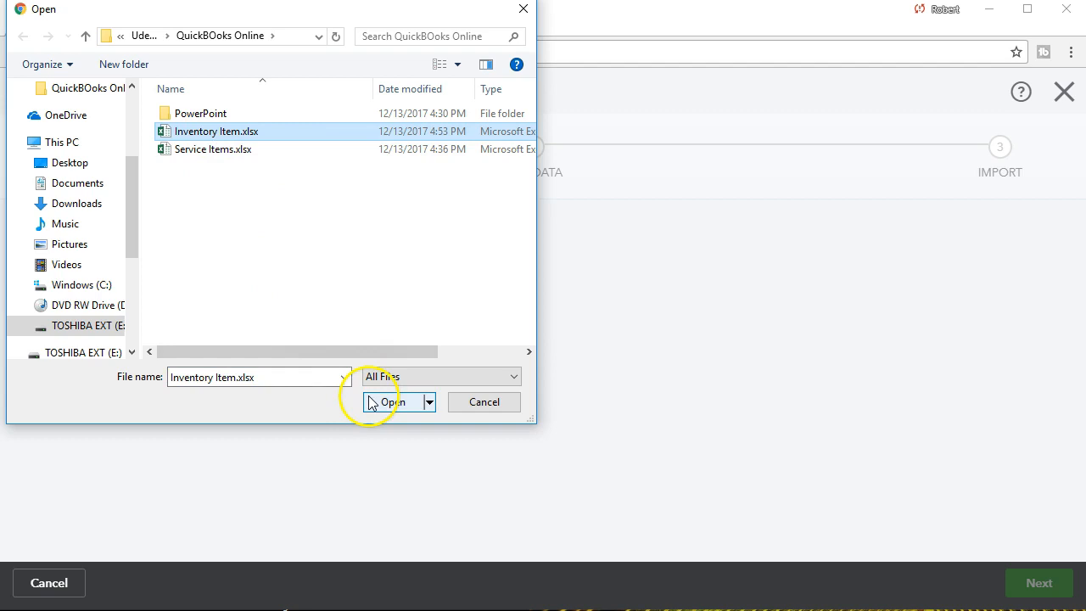
{"action": "double_click", "coordinate": [217, 138]}
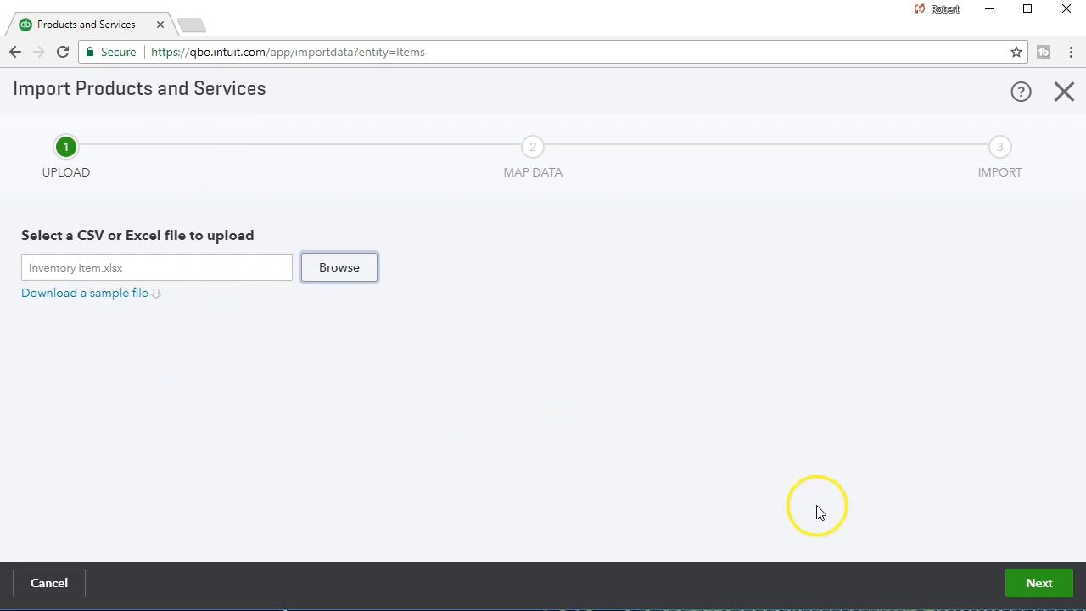
{"action": "left_click", "coordinate": [1015, 583]}
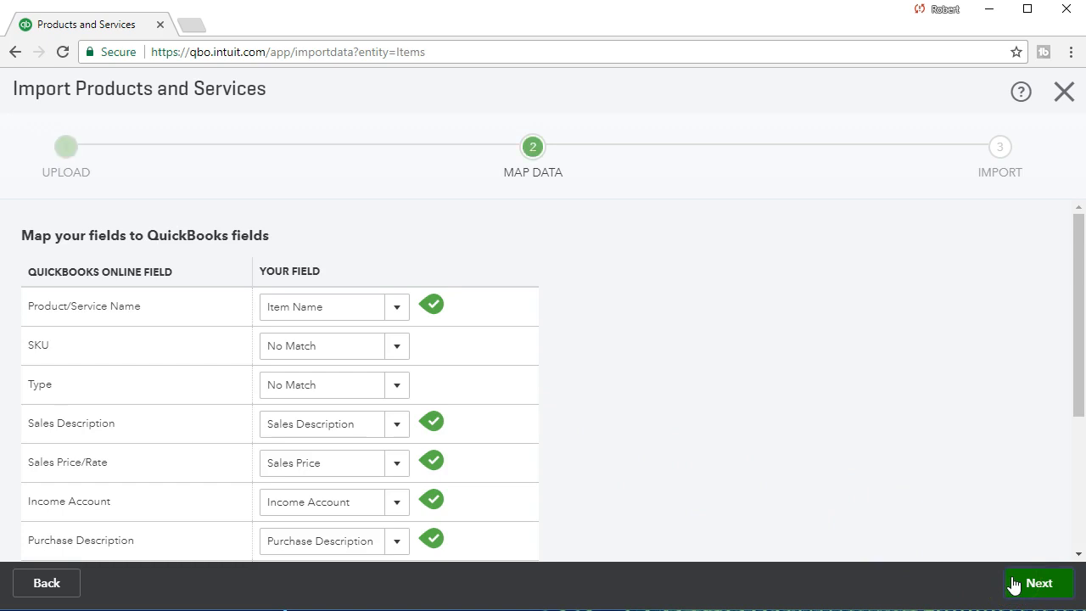
Step: Review the proposed field mapping, checking which worksheet column is matched to Product/Service Name
{"action": "scroll", "coordinate": [724, 466], "scroll_direction": "down", "scroll_amount": 1}
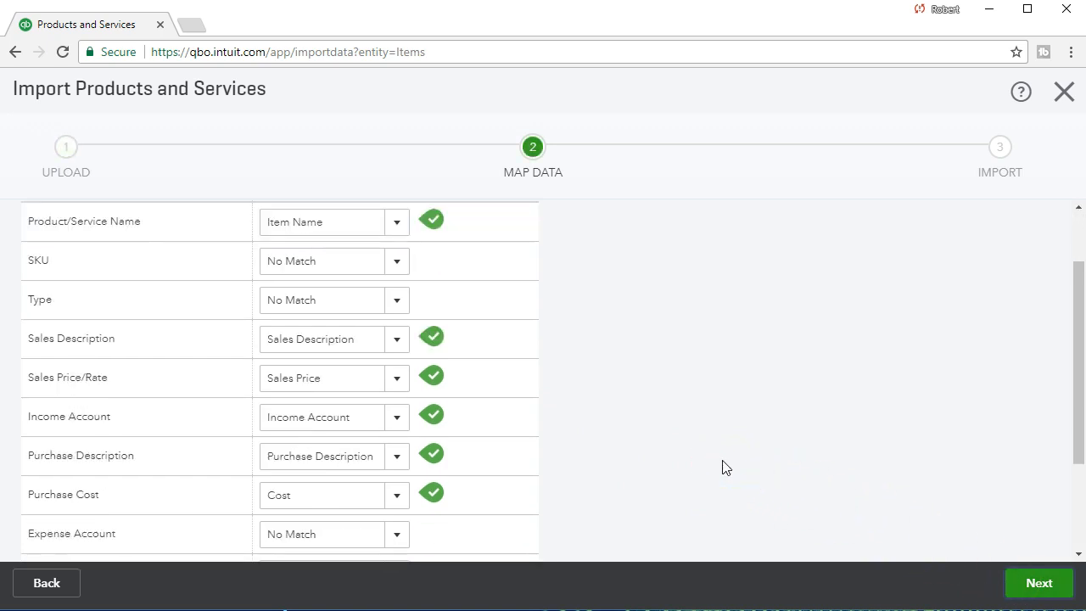
{"action": "scroll", "coordinate": [723, 466], "scroll_direction": "up", "scroll_amount": 1}
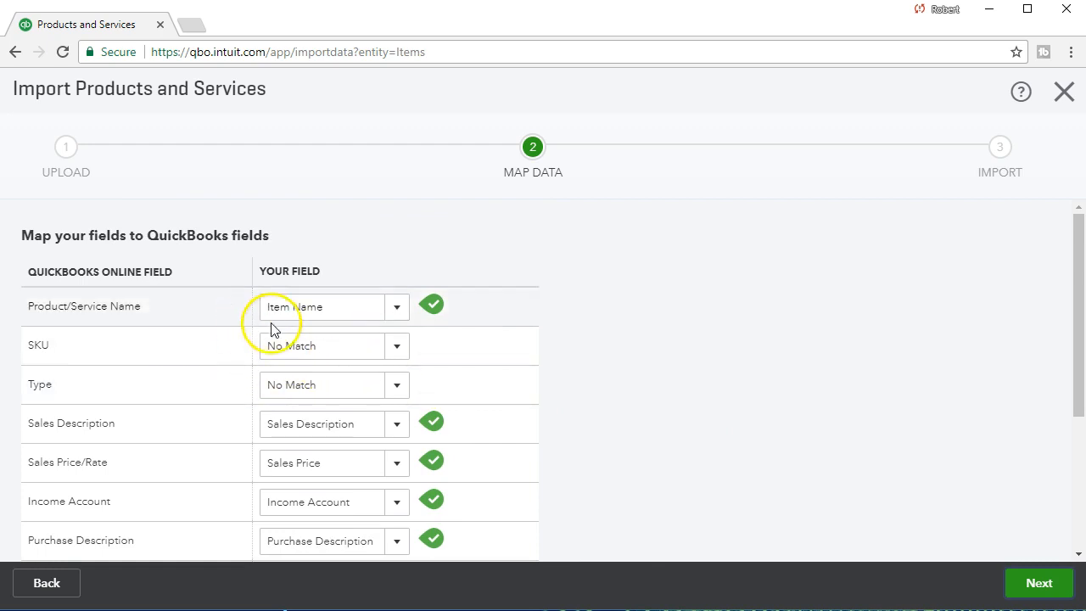
{"action": "left_click", "coordinate": [402, 316]}
{"action": "left_click", "coordinate": [402, 316]}
{"action": "scroll", "coordinate": [698, 431], "scroll_direction": "down", "scroll_amount": 1}
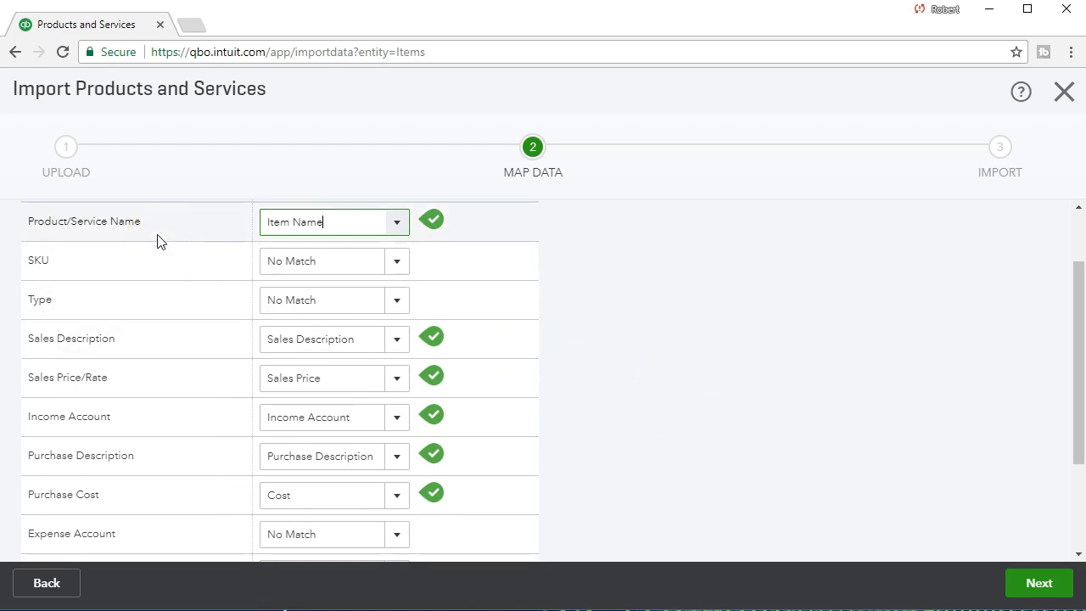
{"action": "left_click", "coordinate": [232, 434]}
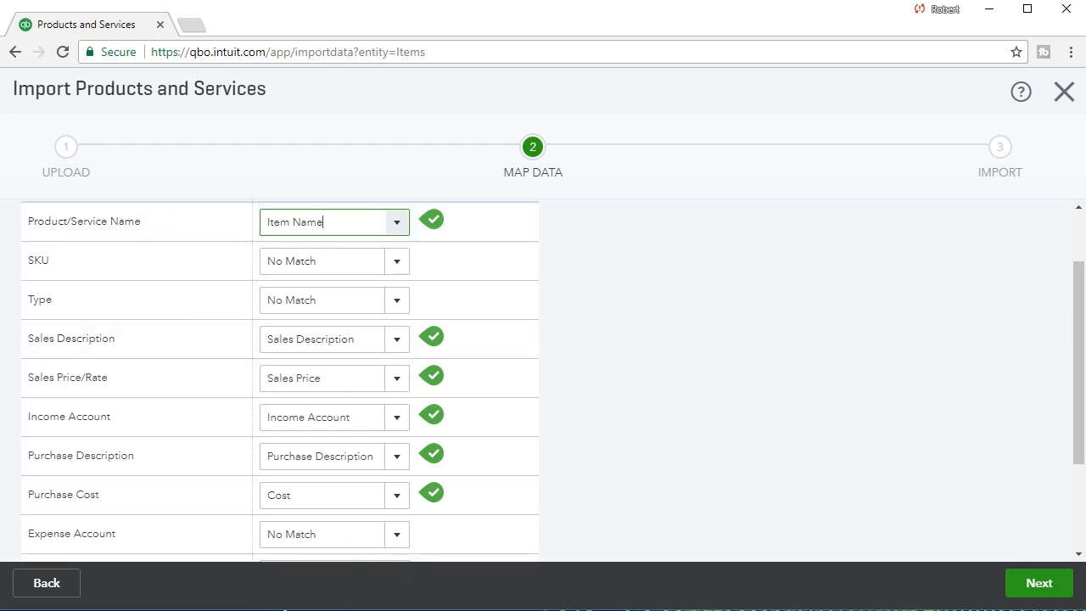
Step: Switch to Excel with Inventory Item.xlsx, dismiss the default-program prompt, check the header row from A1, and return to the import page
{"action": "right_click", "coordinate": [480, 610]}
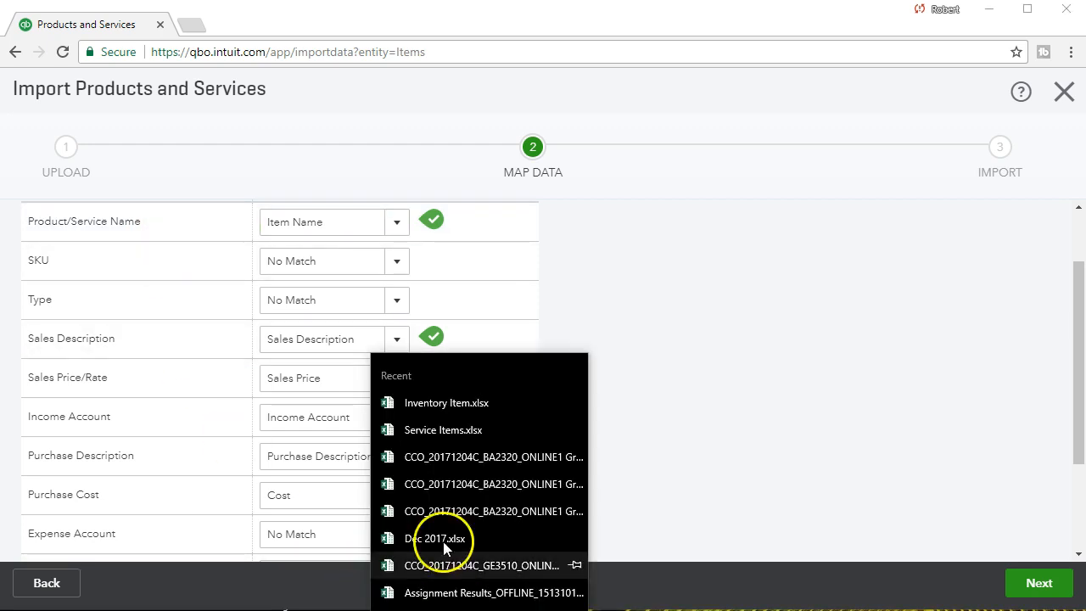
{"action": "left_click", "coordinate": [458, 403]}
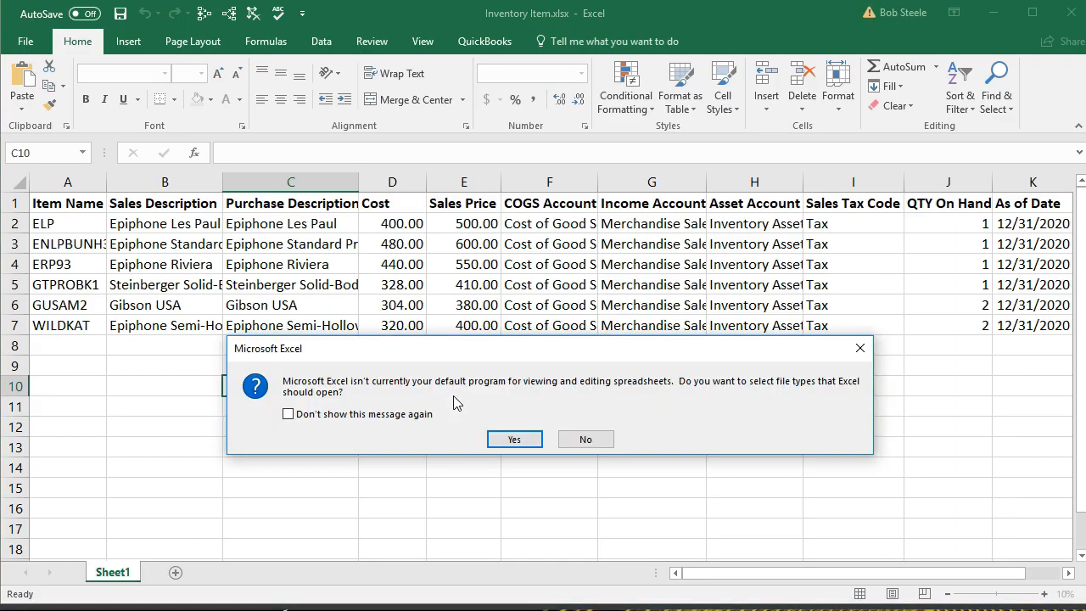
{"action": "left_click", "coordinate": [854, 351]}
{"action": "left_click_drag", "start_coordinate": [73, 201], "coordinate": [529, 209]}
{"action": "left_click", "coordinate": [89, 207]}
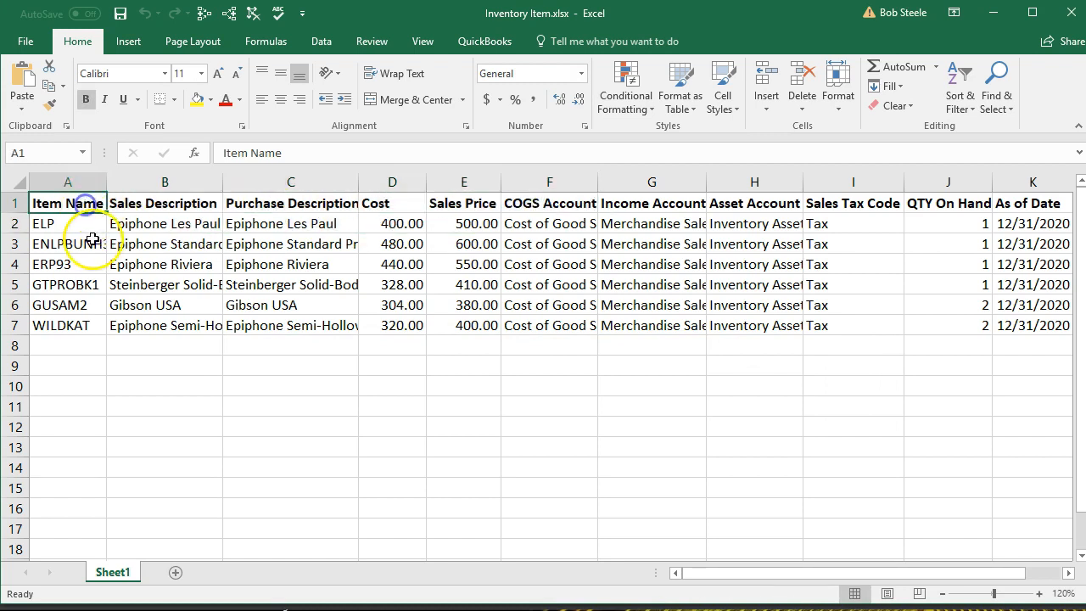
{"action": "left_click", "coordinate": [994, 15]}
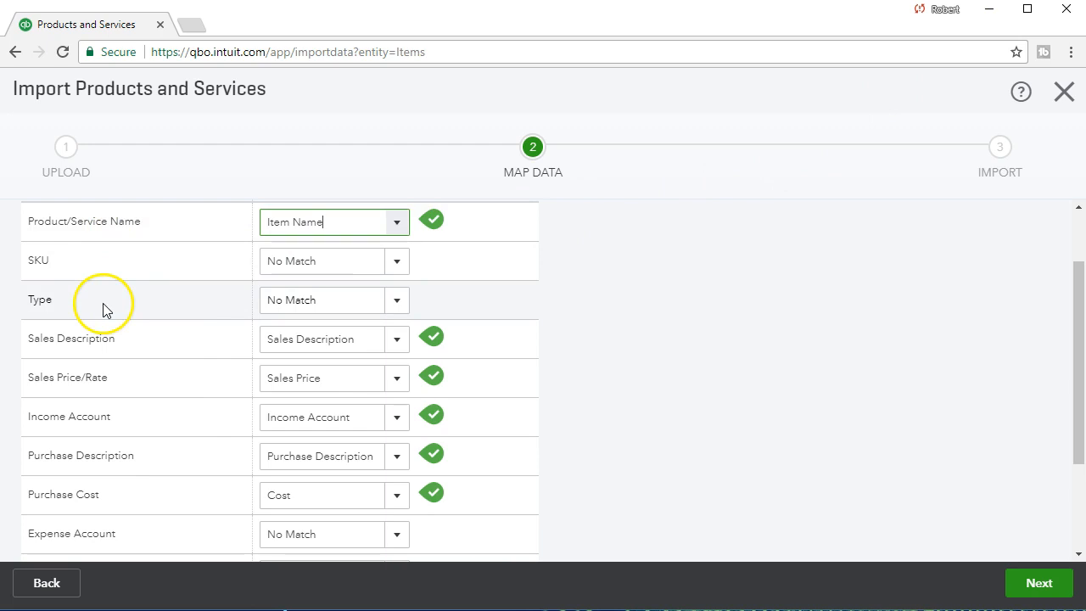
Step: Check the available column matches for the Type, Sales Description, Sales Price/Rate and Income Account fields
{"action": "left_click", "coordinate": [396, 302]}
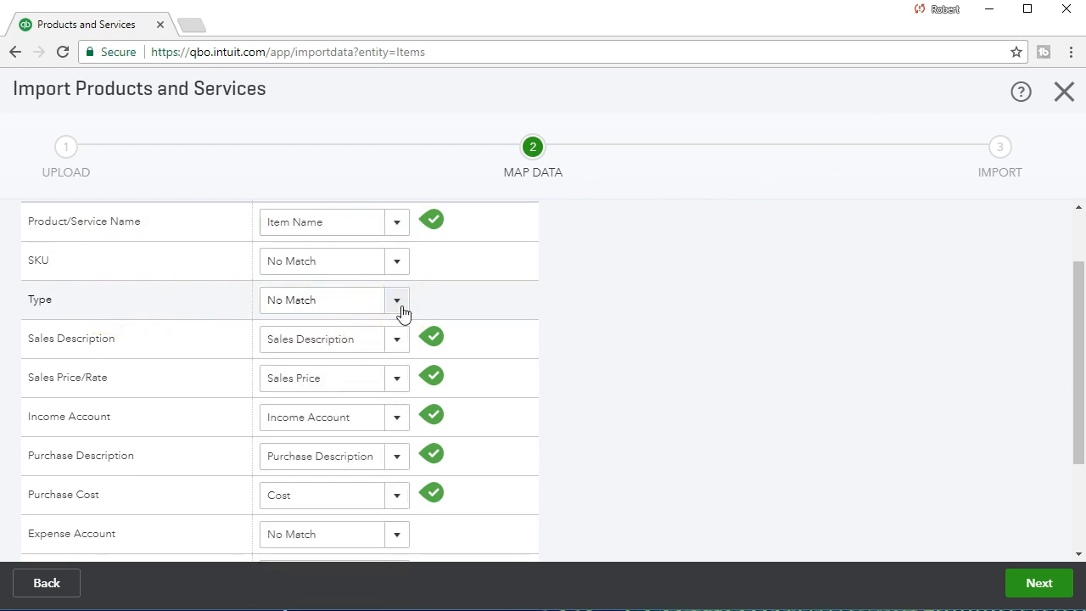
{"action": "left_click", "coordinate": [396, 302]}
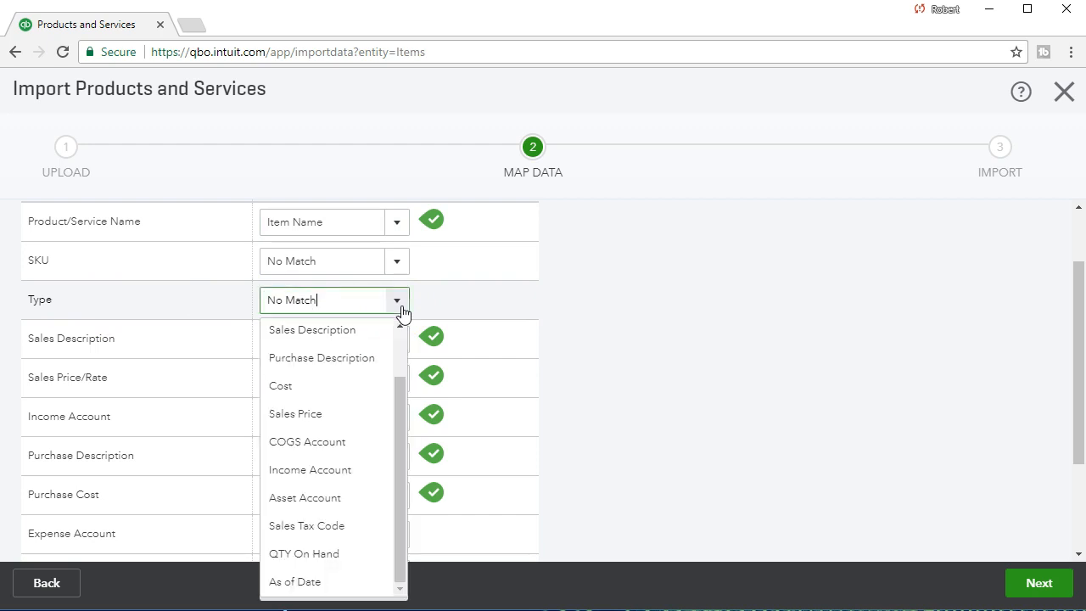
{"action": "left_click", "coordinate": [400, 308]}
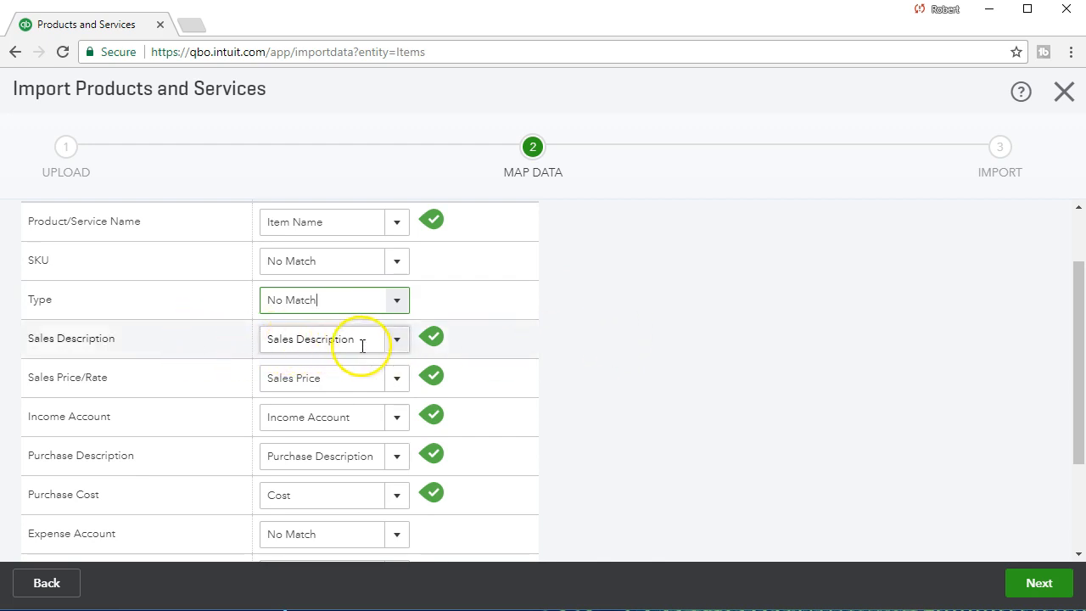
{"action": "left_click", "coordinate": [397, 340]}
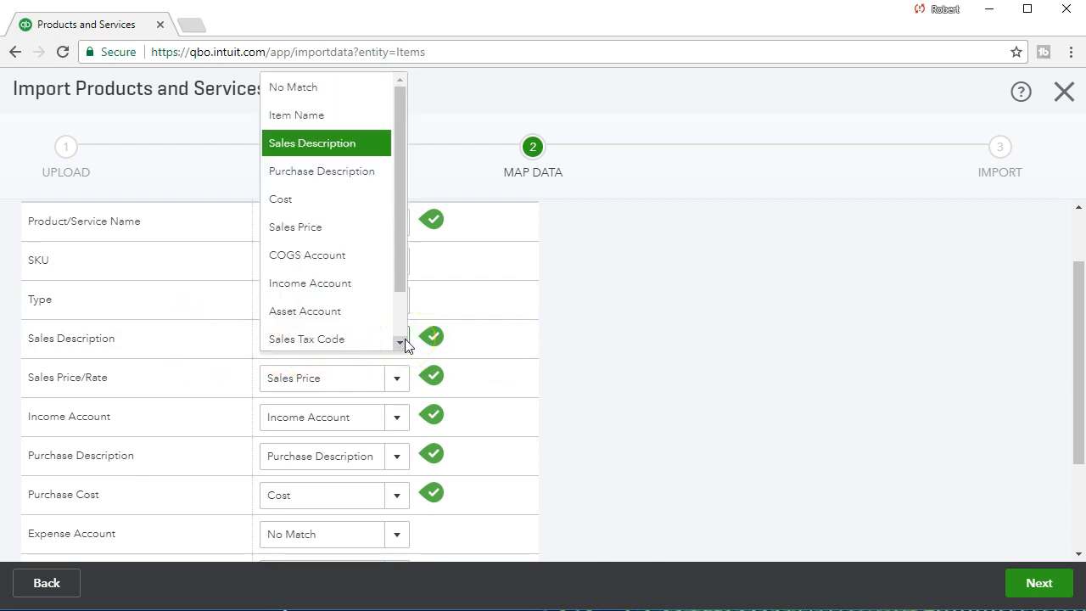
{"action": "left_click", "coordinate": [586, 339]}
{"action": "left_click", "coordinate": [397, 379]}
{"action": "left_click", "coordinate": [406, 386]}
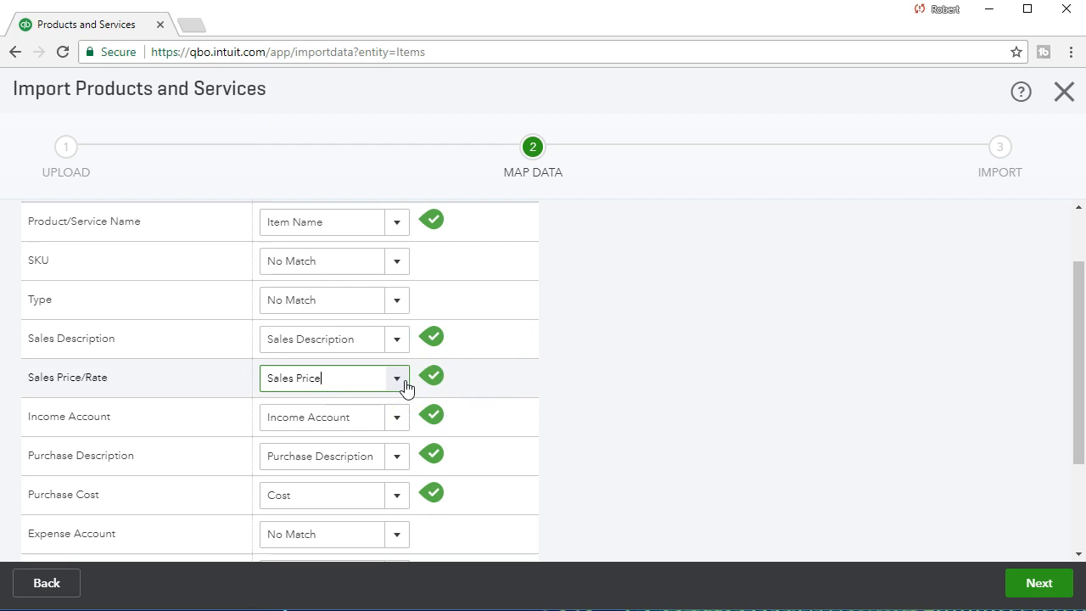
{"action": "left_click", "coordinate": [397, 428]}
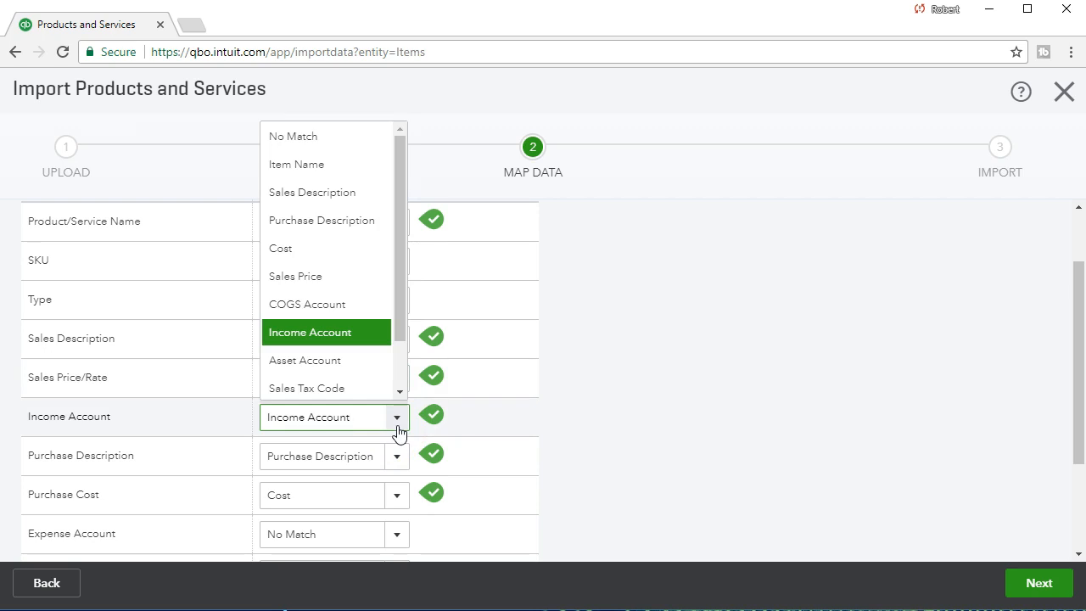
{"action": "left_click", "coordinate": [399, 431]}
Step: Map the Expense Account field to the COGS Account column
{"action": "scroll", "coordinate": [756, 441], "scroll_direction": "down", "scroll_amount": 1}
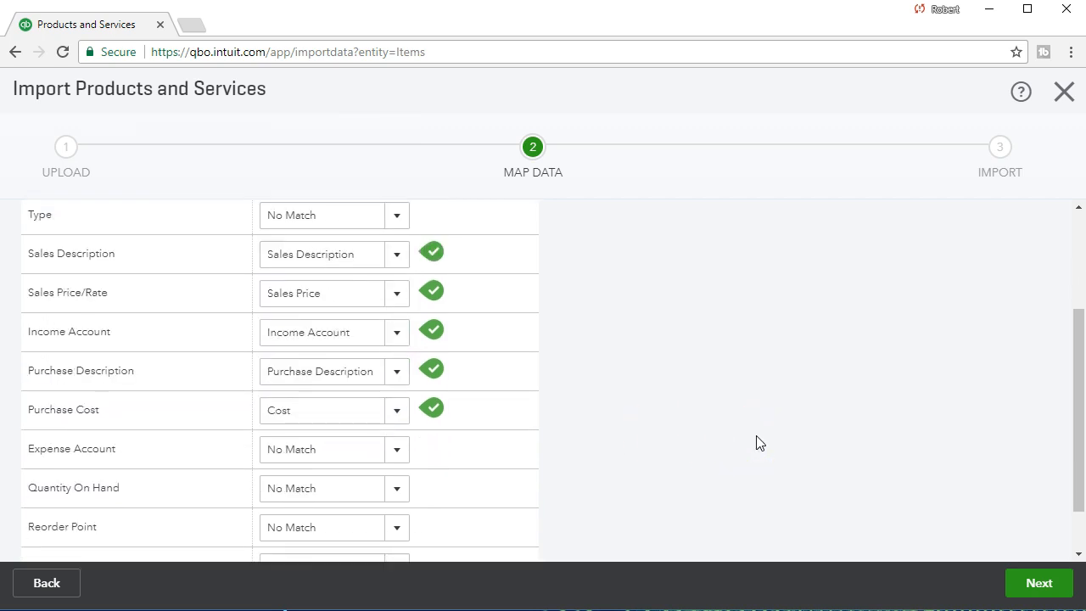
{"action": "scroll", "coordinate": [759, 442], "scroll_direction": "down", "scroll_amount": 1}
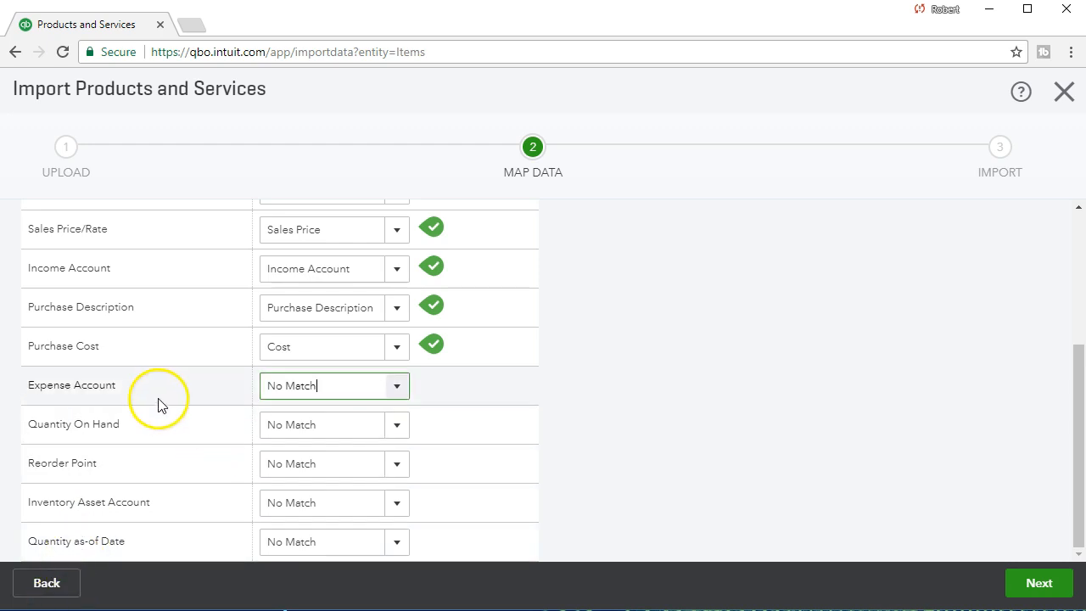
{"action": "left_click", "coordinate": [397, 387]}
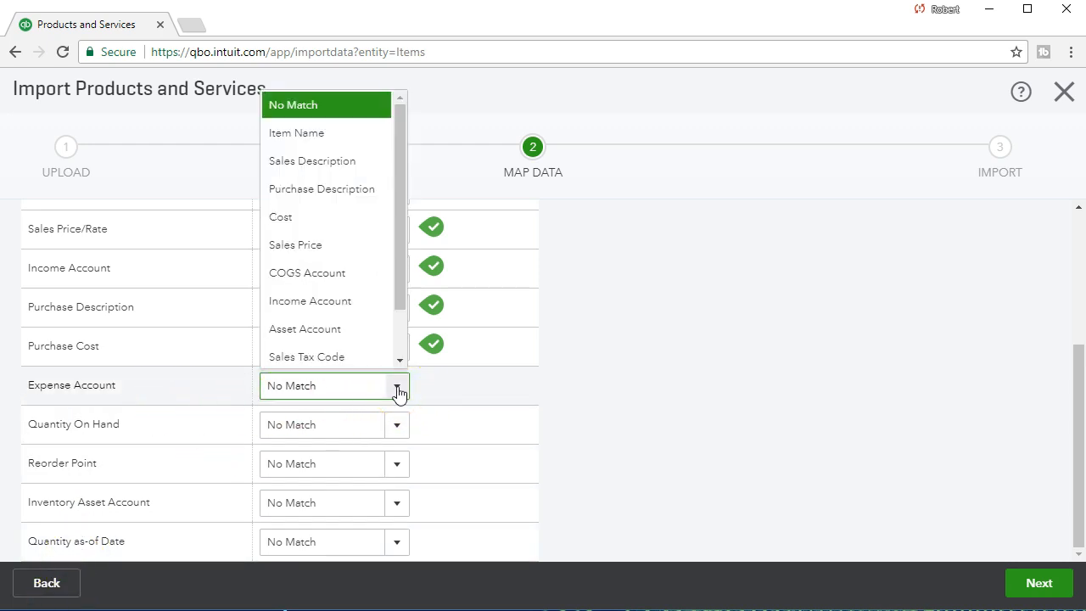
{"action": "left_click", "coordinate": [345, 274]}
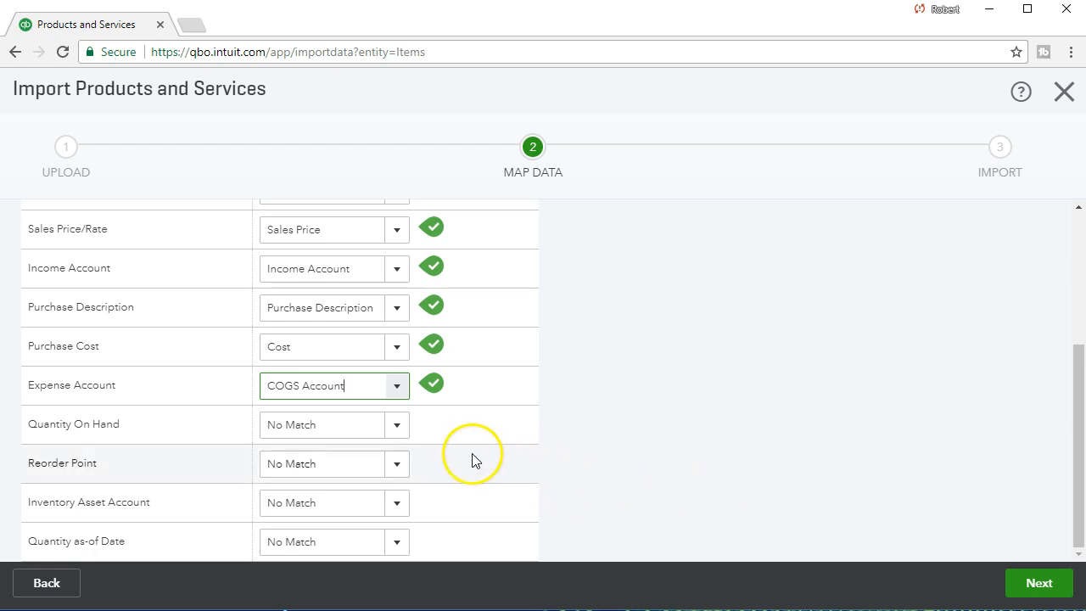
Step: Map the Quantity On Hand field to the QTY On Hand column and check the available matches for Reorder Point
{"action": "left_click", "coordinate": [396, 426]}
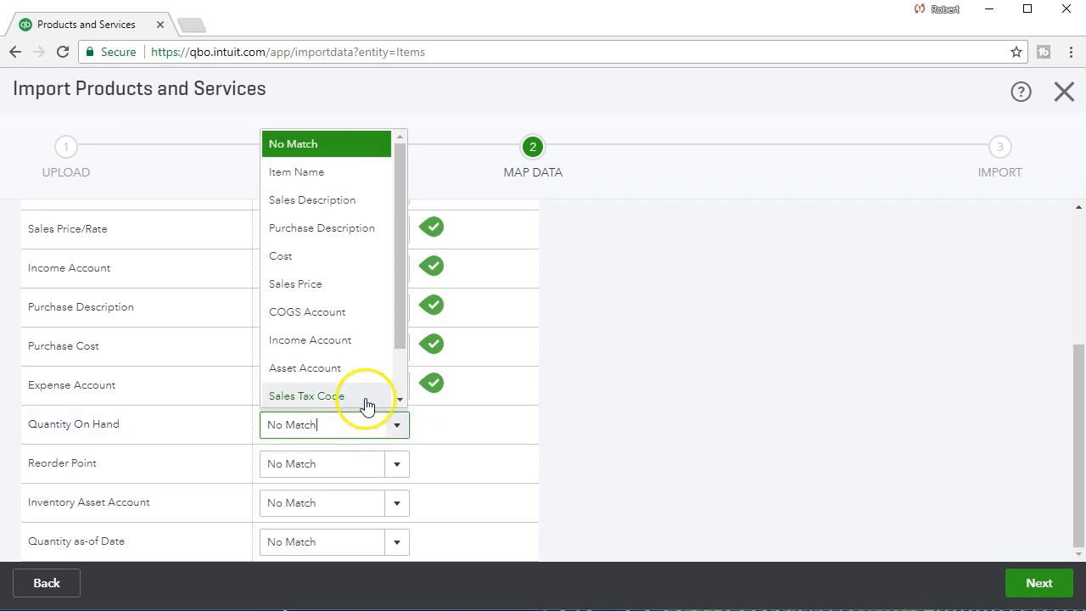
{"action": "scroll", "coordinate": [360, 394], "scroll_direction": "down", "scroll_amount": 1}
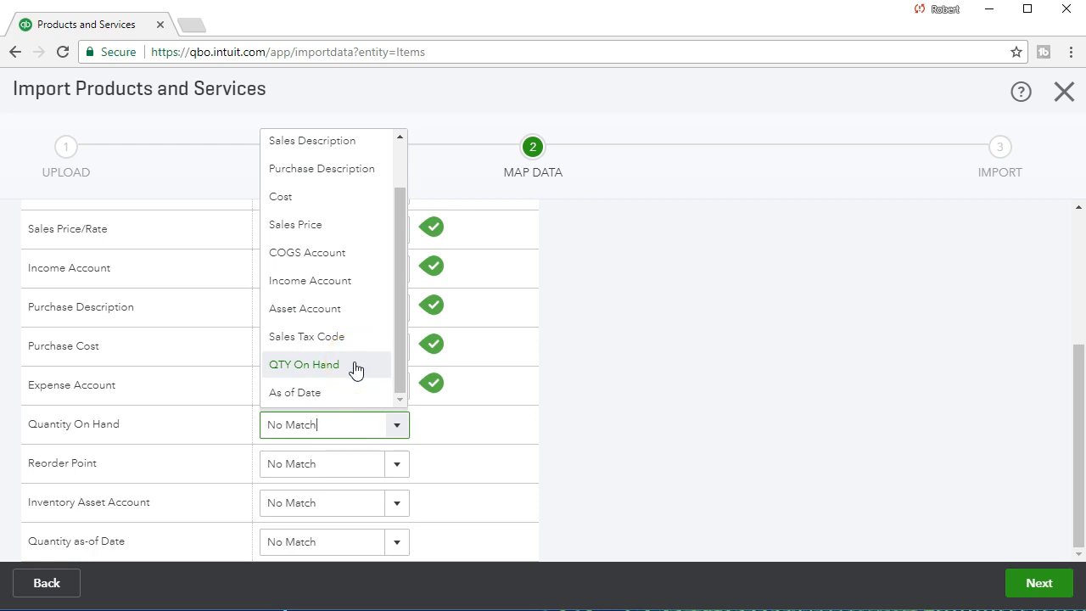
{"action": "left_click", "coordinate": [356, 367]}
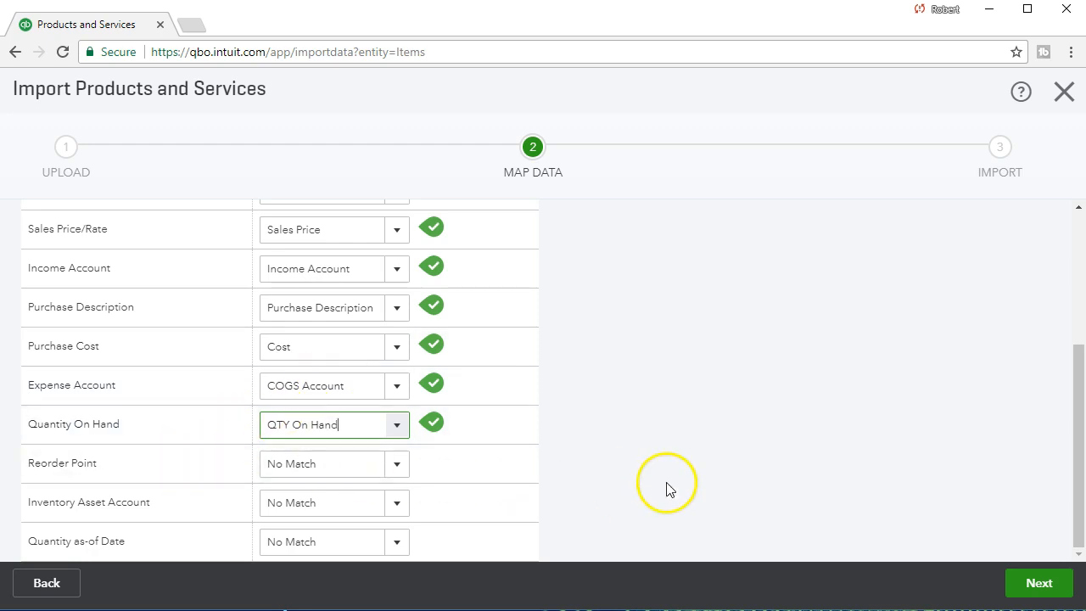
{"action": "left_click", "coordinate": [404, 470]}
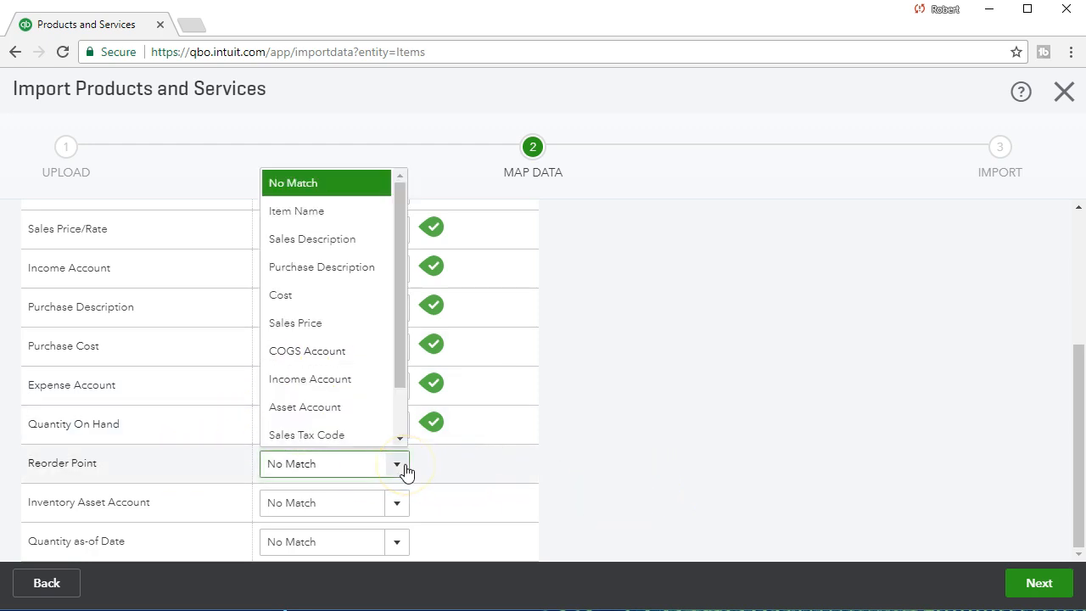
{"action": "left_click", "coordinate": [405, 470]}
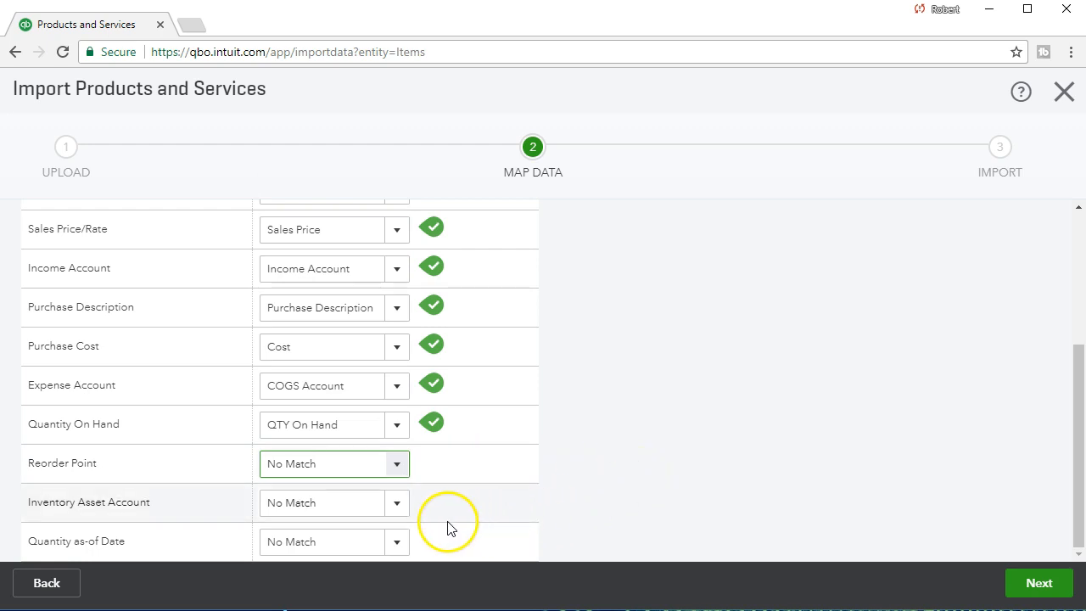
Step: Map Inventory Asset Account to the Asset Account column and Quantity as-of Date to the As of Date column
{"action": "left_click", "coordinate": [401, 509]}
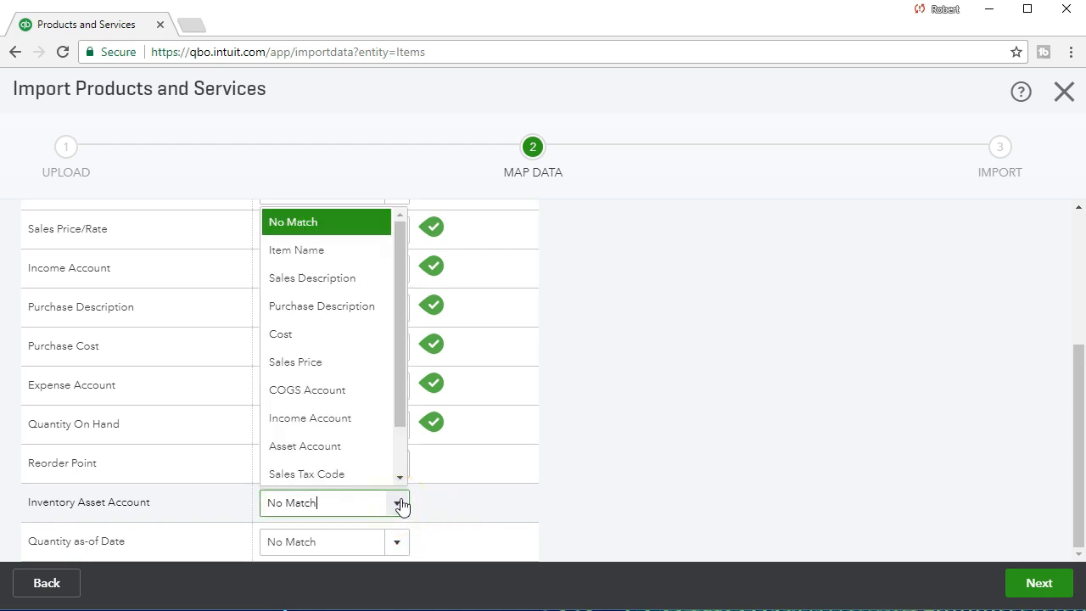
{"action": "left_click_drag", "start_coordinate": [400, 426], "coordinate": [398, 435]}
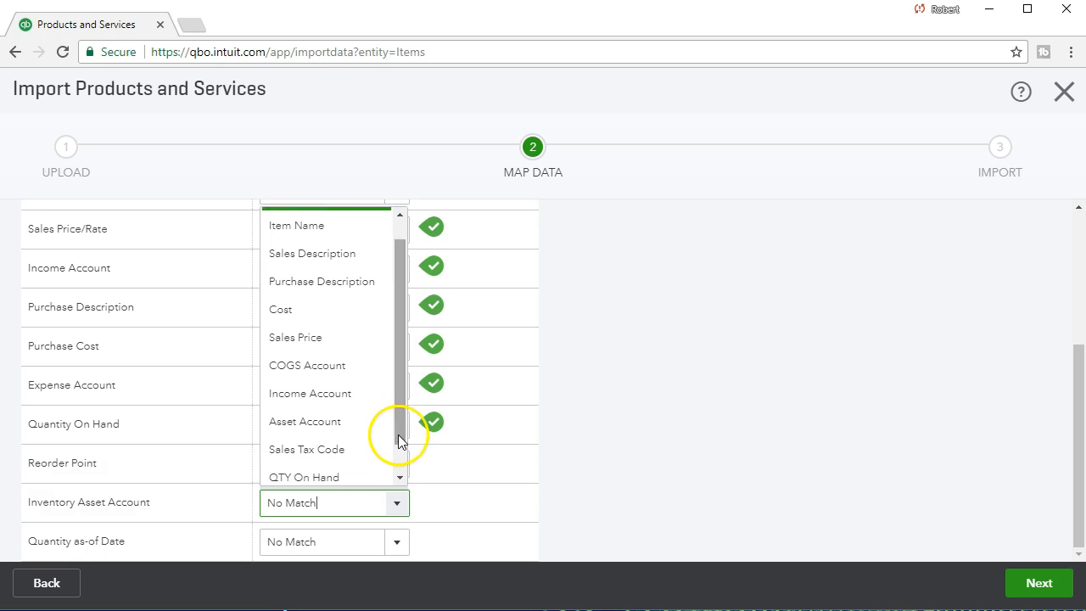
{"action": "left_click", "coordinate": [354, 431]}
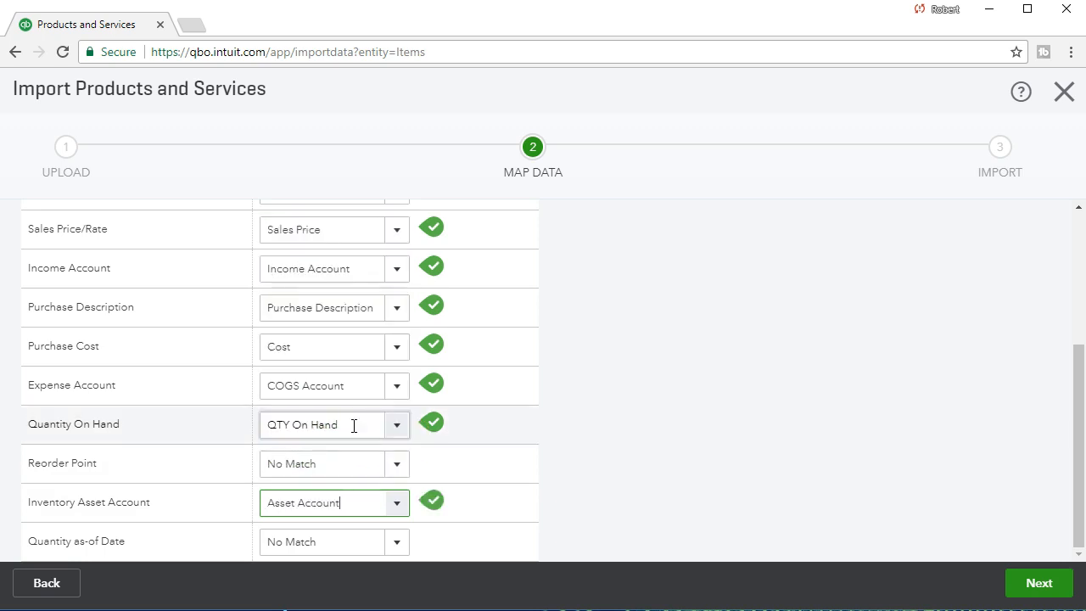
{"action": "left_click", "coordinate": [397, 543]}
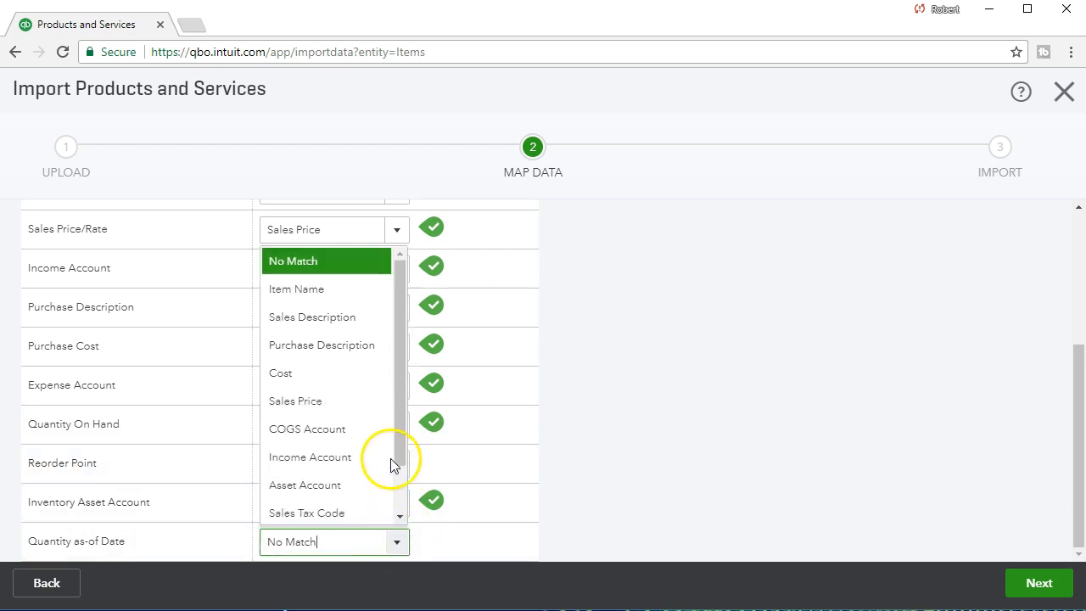
{"action": "left_click_drag", "start_coordinate": [401, 393], "coordinate": [404, 443]}
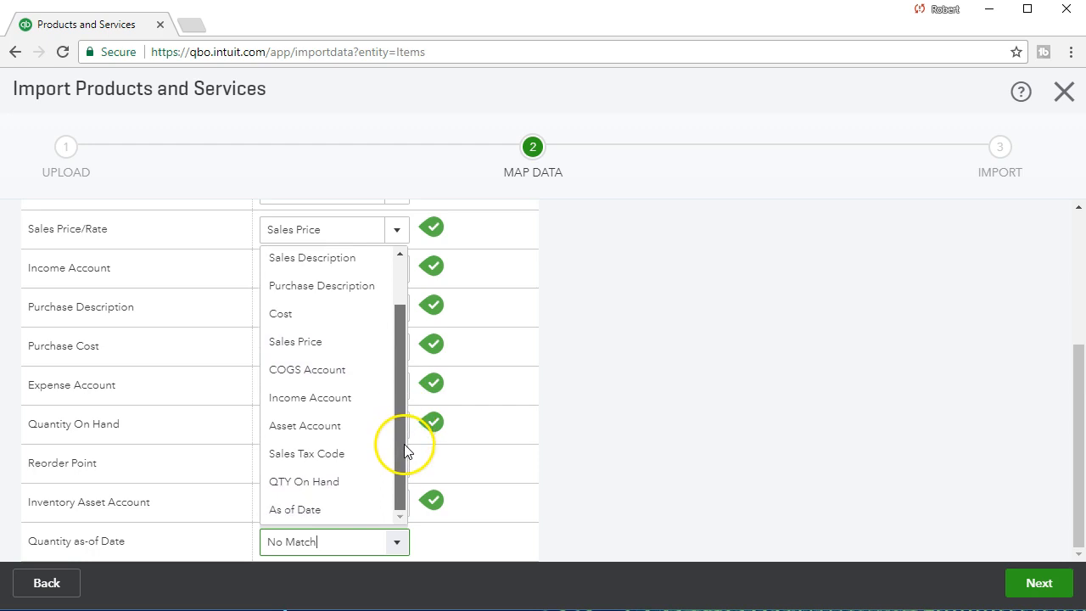
{"action": "left_click", "coordinate": [354, 509]}
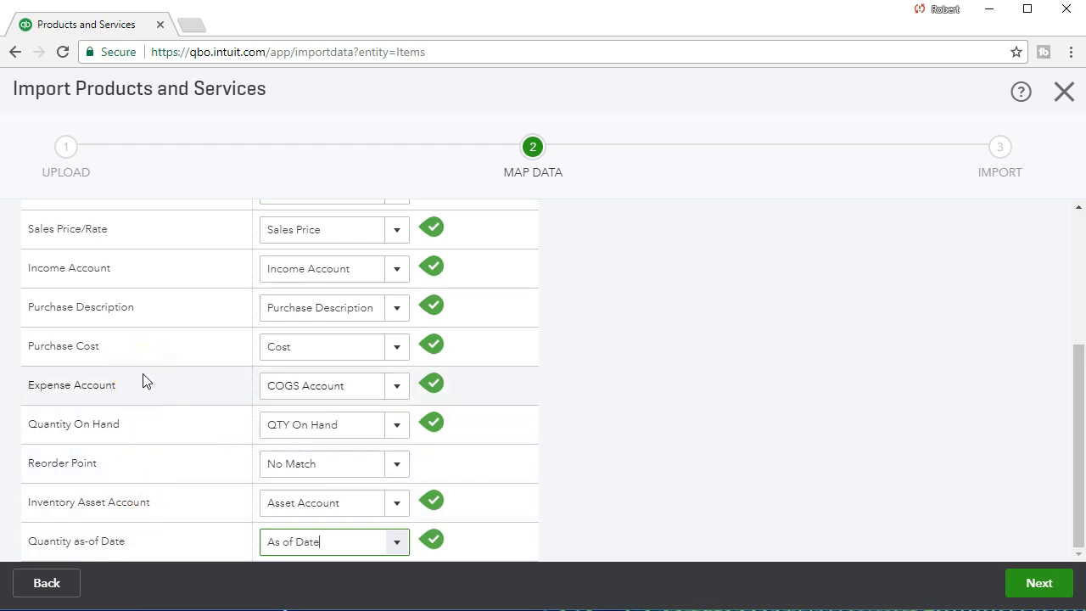
Step: Switch to Inventory Item.xlsx in Excel, check the headers from Item Name through Sales Tax Code, and return to the import page
{"action": "left_click", "coordinate": [390, 610]}
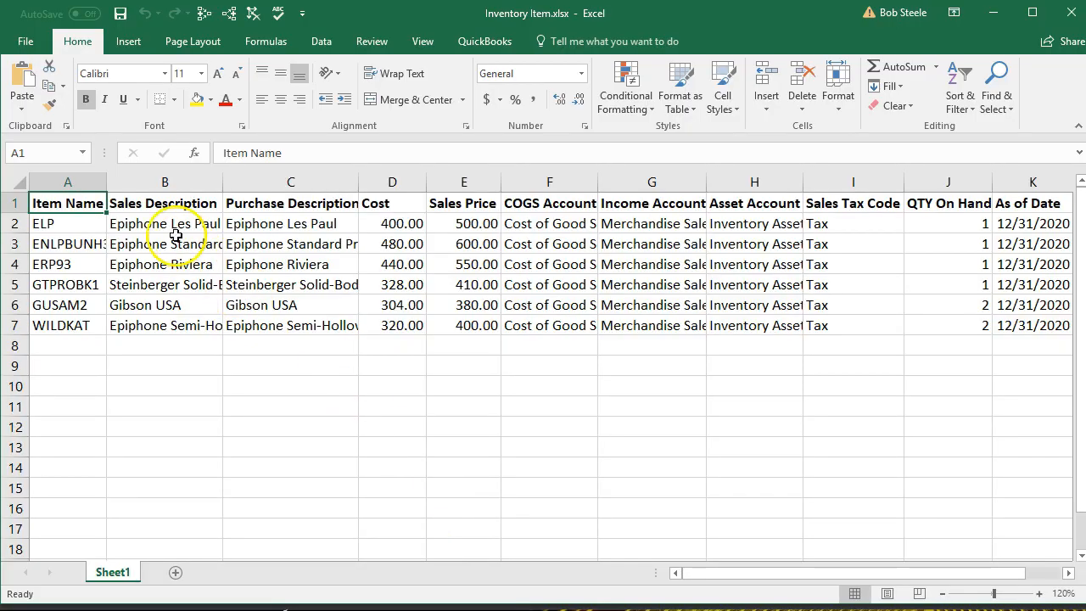
{"action": "key", "text": "Right"}
{"action": "key", "text": "Right"}
{"action": "key", "text": "Right"}
{"action": "key", "text": "Right"}
{"action": "key", "text": "Right"}
{"action": "key", "text": "Right"}
{"action": "key", "text": "Right"}
{"action": "key", "text": "Right"}
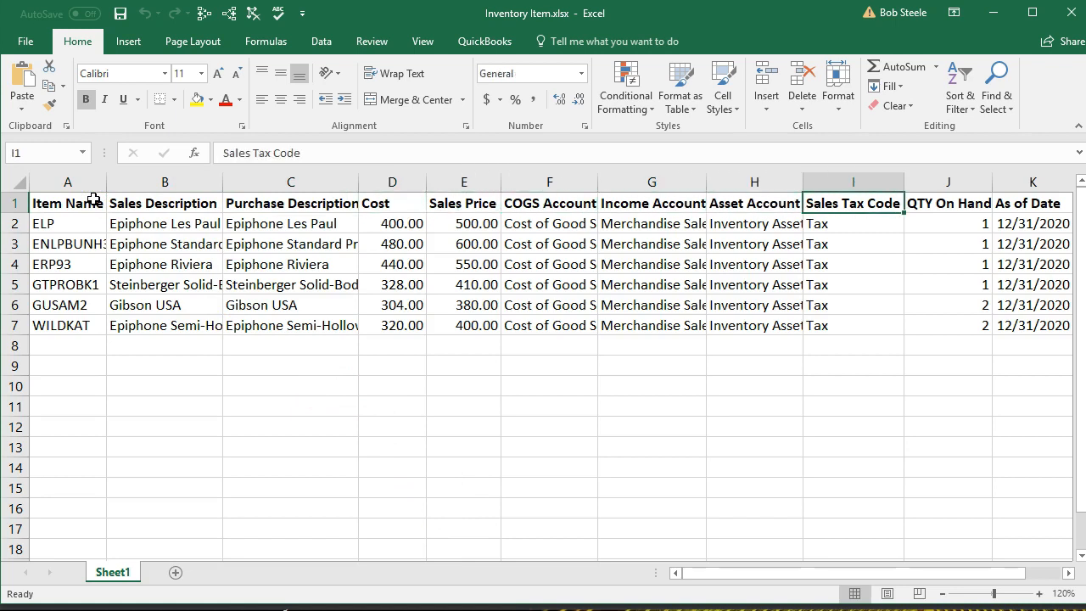
{"action": "left_click", "coordinate": [989, 21]}
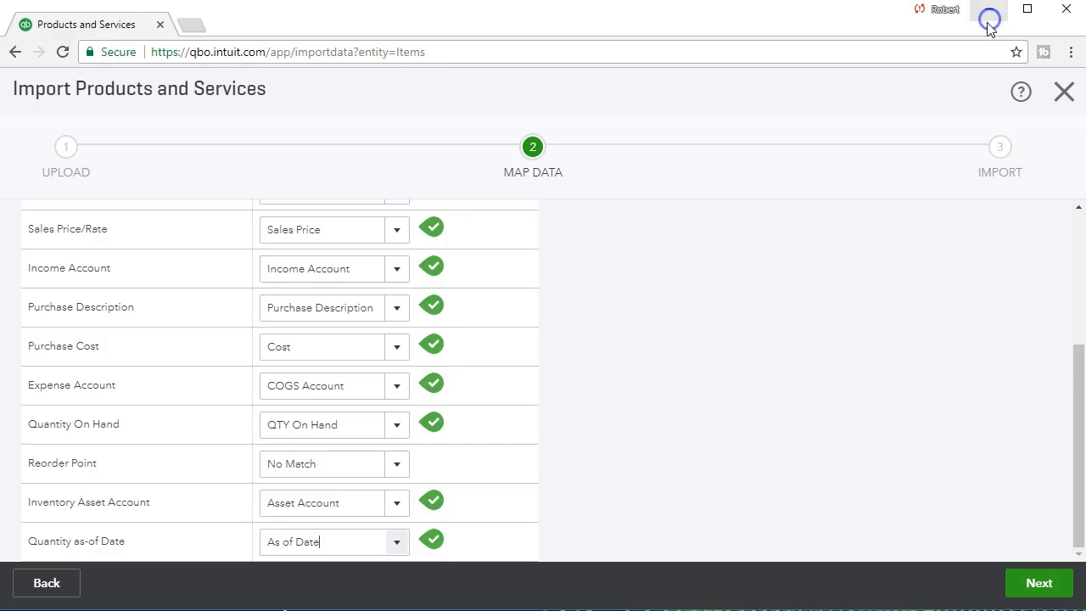
Step: Review the complete field mapping from Product/Service Name to Quantity as-of Date and proceed to the import stage
{"action": "scroll", "coordinate": [715, 383], "scroll_direction": "up", "scroll_amount": 5}
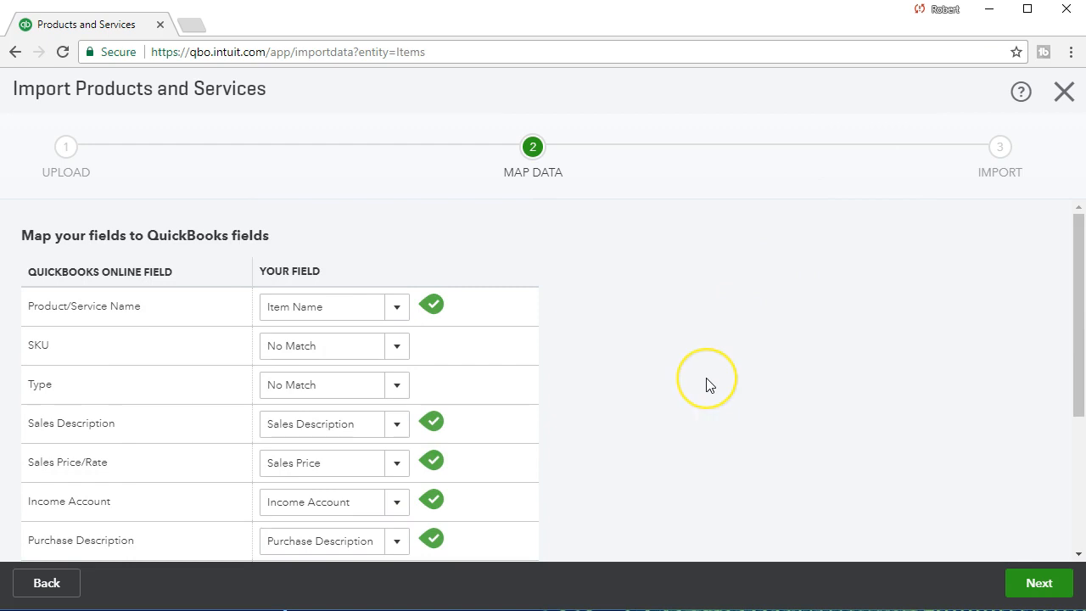
{"action": "scroll", "coordinate": [712, 384], "scroll_direction": "down", "scroll_amount": 1}
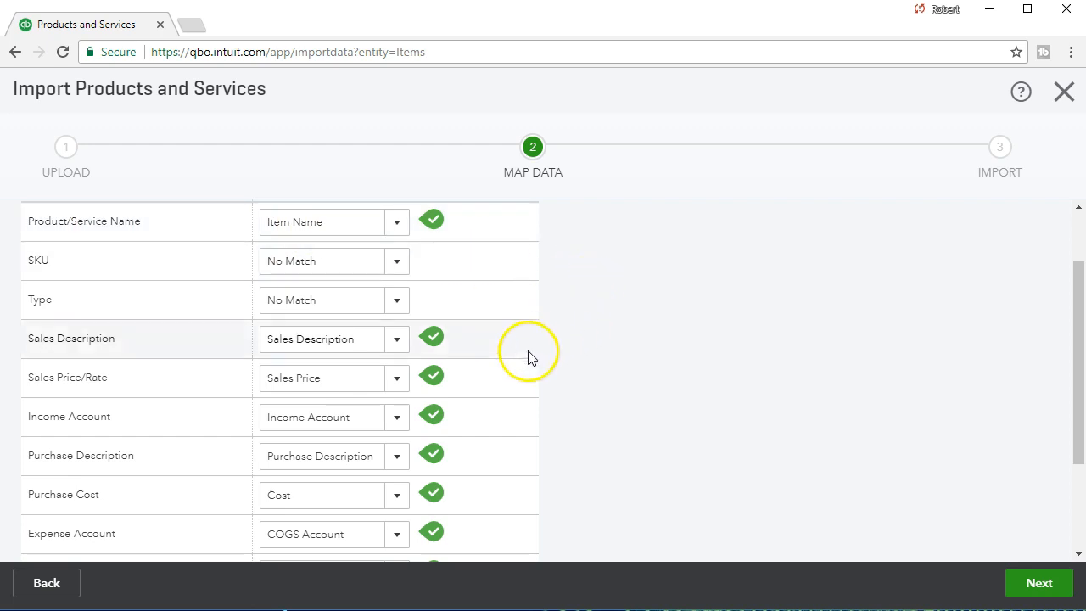
{"action": "scroll", "coordinate": [537, 382], "scroll_direction": "down", "scroll_amount": 1}
{"action": "scroll", "coordinate": [547, 406], "scroll_direction": "down", "scroll_amount": 1}
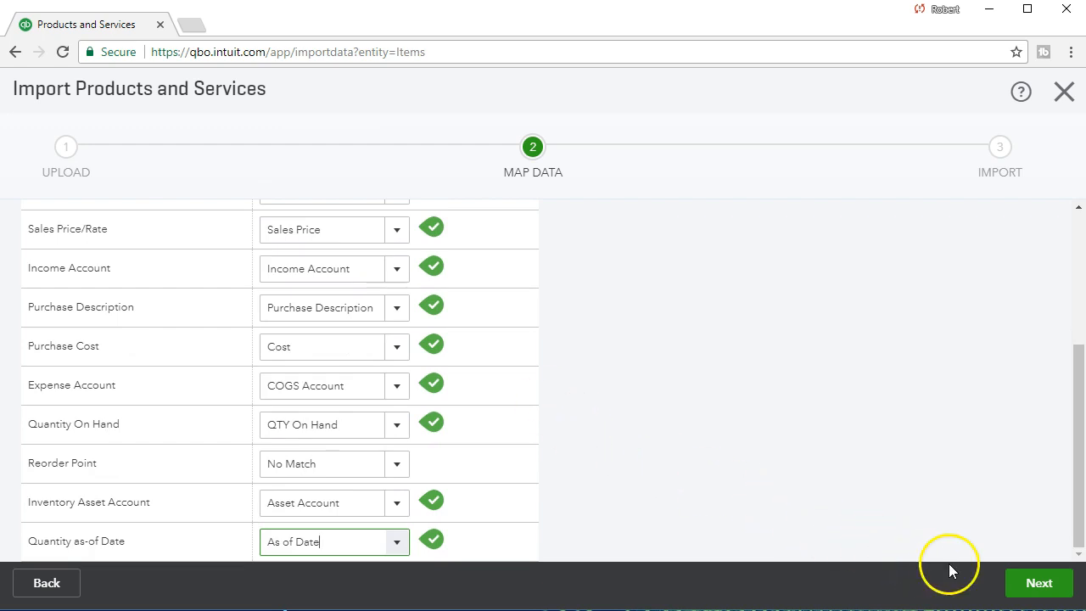
{"action": "scroll", "coordinate": [924, 485], "scroll_direction": "up", "scroll_amount": 3}
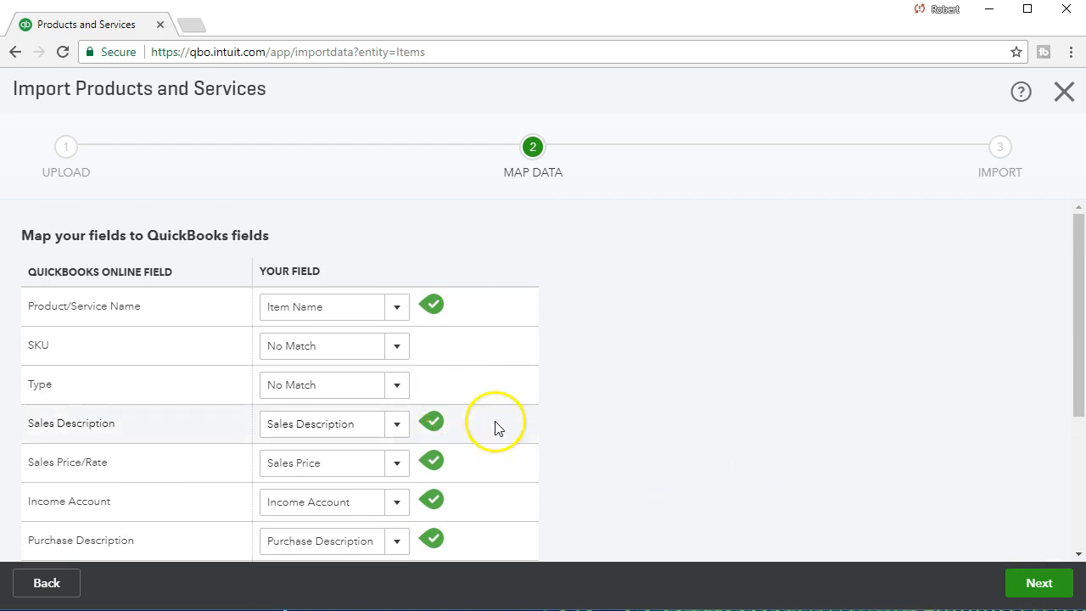
{"action": "left_click", "coordinate": [1024, 585]}
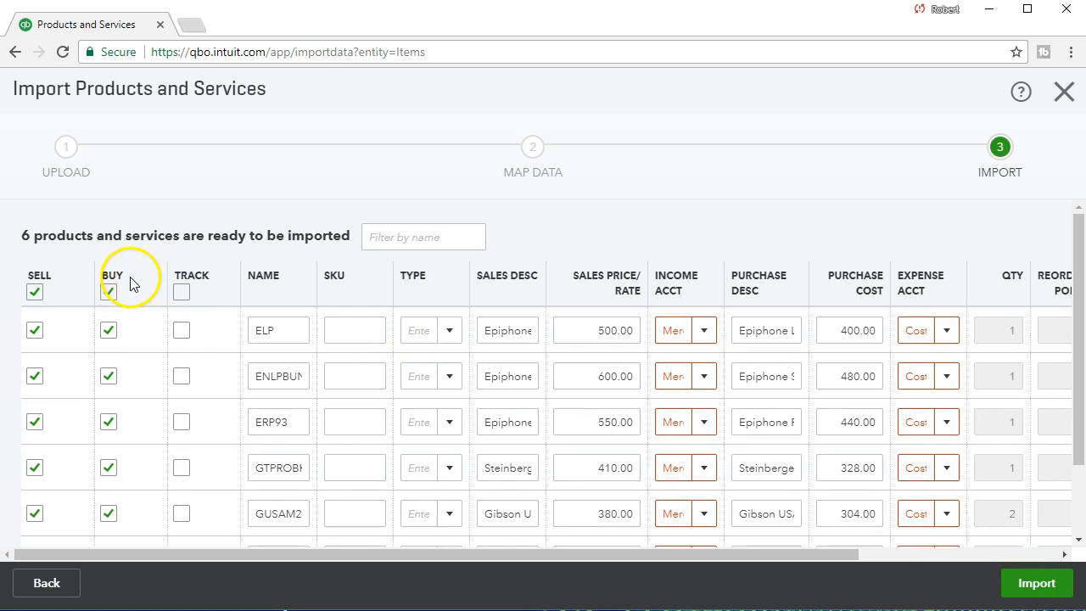
Step: Check the income account, expense account and type options available for the ELP item
{"action": "left_click", "coordinate": [703, 335]}
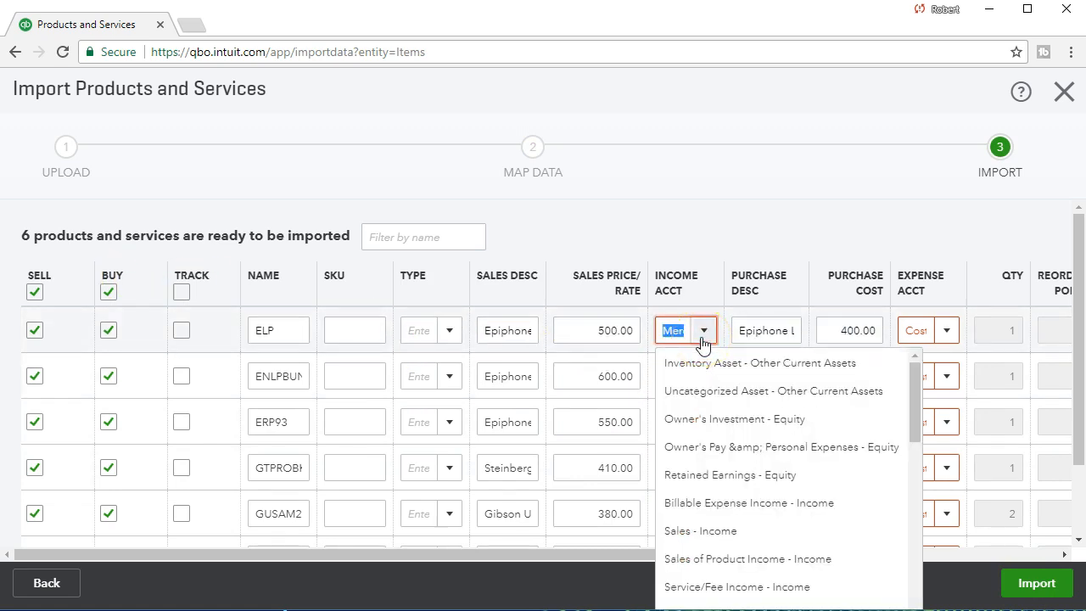
{"action": "left_click", "coordinate": [703, 339]}
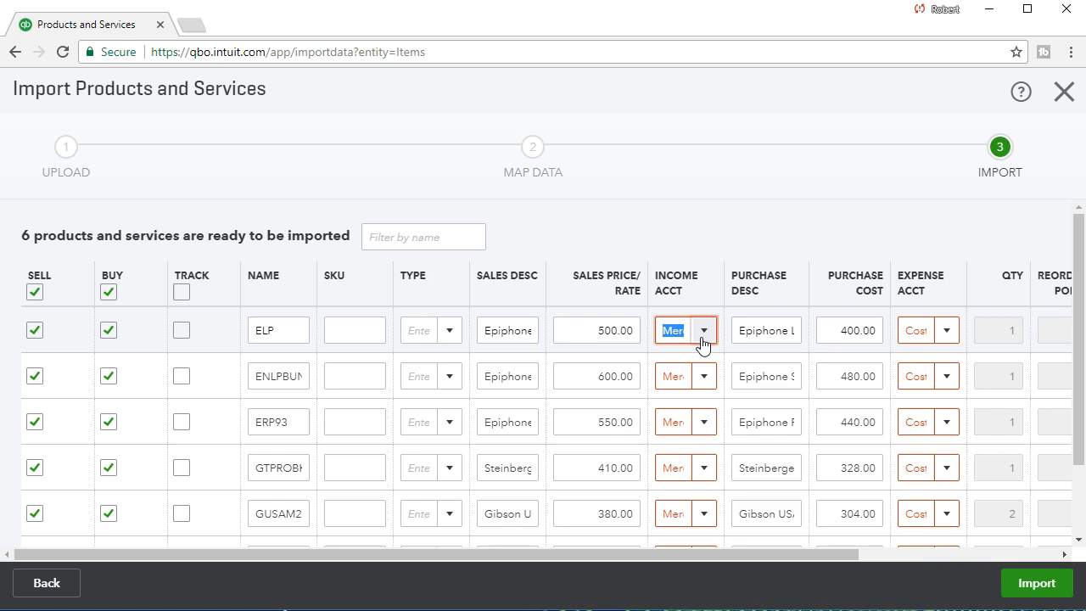
{"action": "left_click", "coordinate": [946, 334]}
{"action": "left_click", "coordinate": [949, 338]}
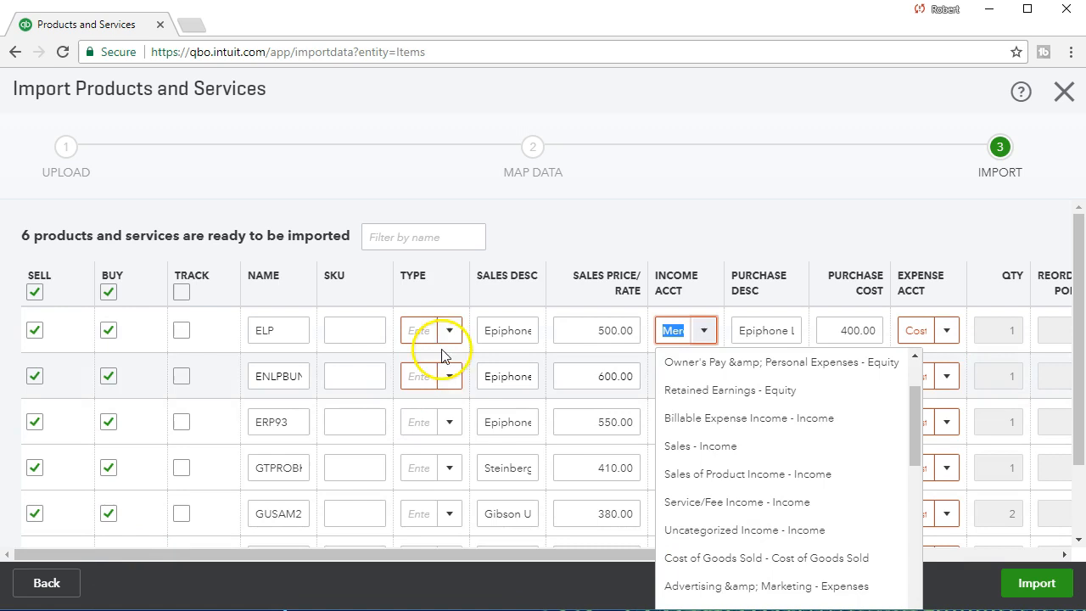
{"action": "left_click", "coordinate": [451, 335]}
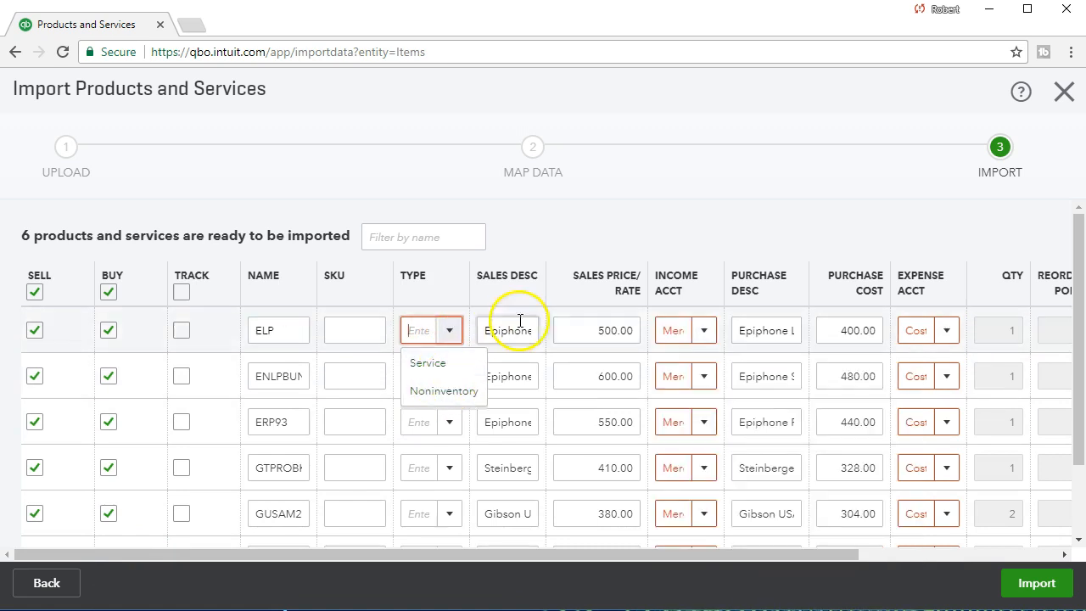
{"action": "left_click", "coordinate": [577, 255]}
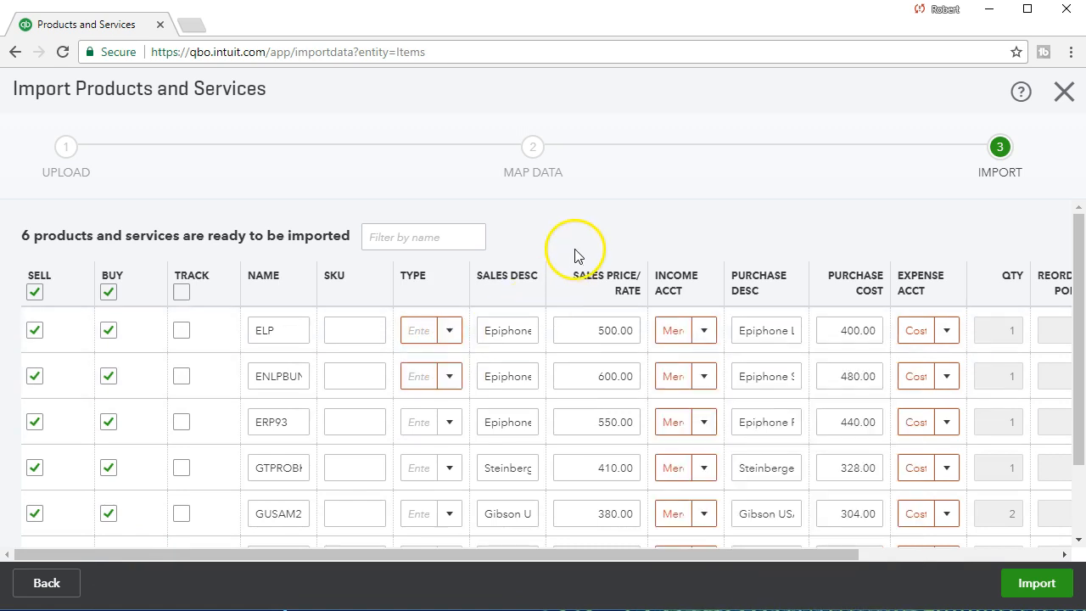
Step: Set the ELP item's income account to Sales - Income and its expense account to Cost of Goods Sold
{"action": "left_click", "coordinate": [704, 333]}
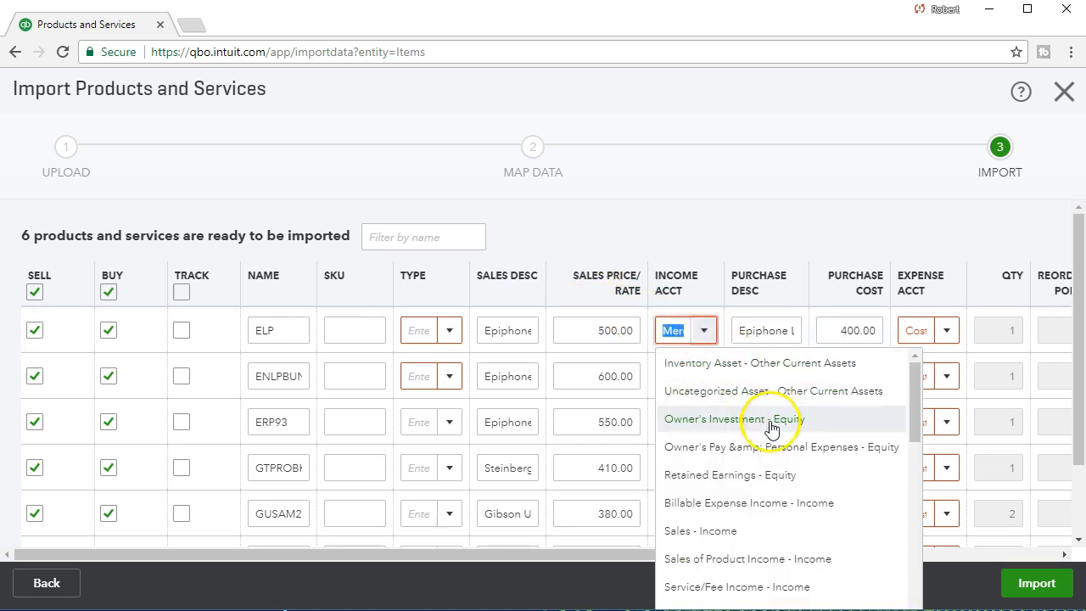
{"action": "left_click", "coordinate": [748, 531]}
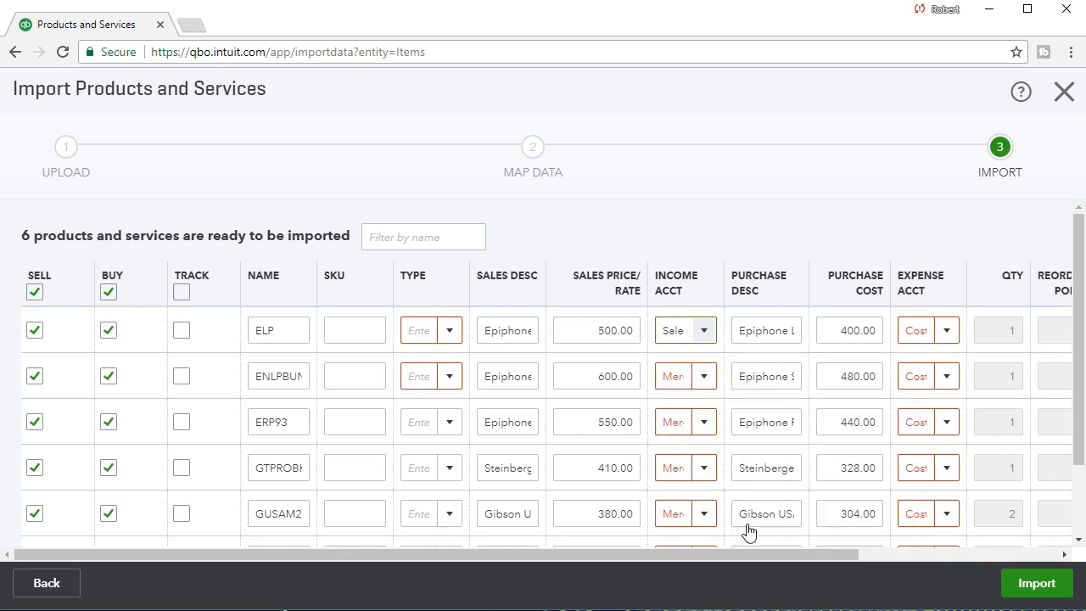
{"action": "left_click", "coordinate": [945, 331]}
{"action": "scroll", "coordinate": [927, 424], "scroll_direction": "down", "scroll_amount": 2}
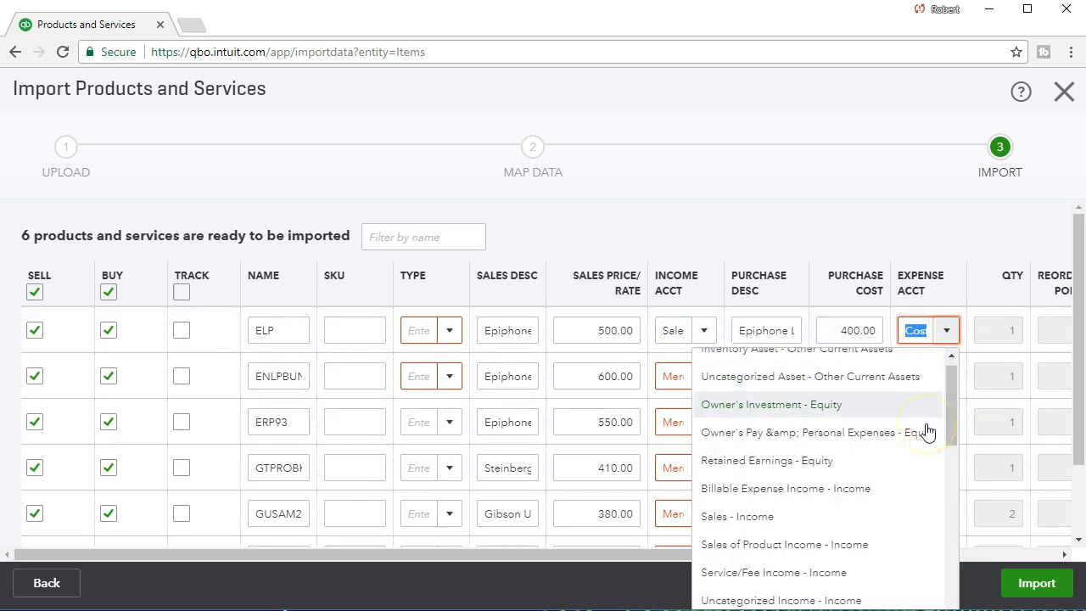
{"action": "left_click", "coordinate": [890, 556]}
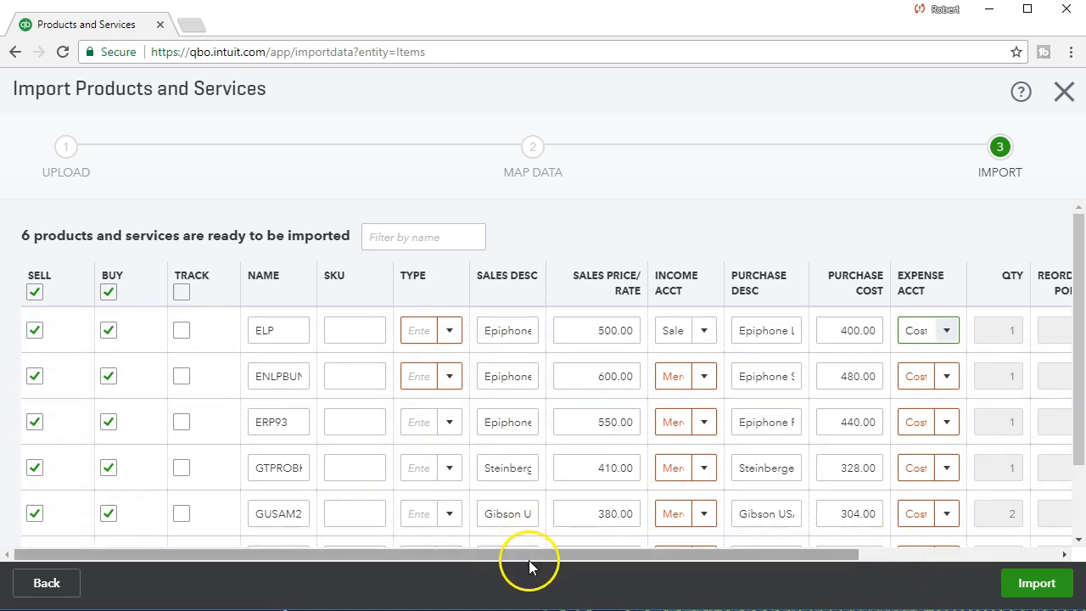
Step: Leave the product and service import without saving
{"action": "mouse_move", "coordinate": [529, 560]}
{"action": "left_mouse_down"}
{"action": "mouse_move", "coordinate": [732, 559]}
{"action": "mouse_move", "coordinate": [509, 563]}
{"action": "left_mouse_up"}
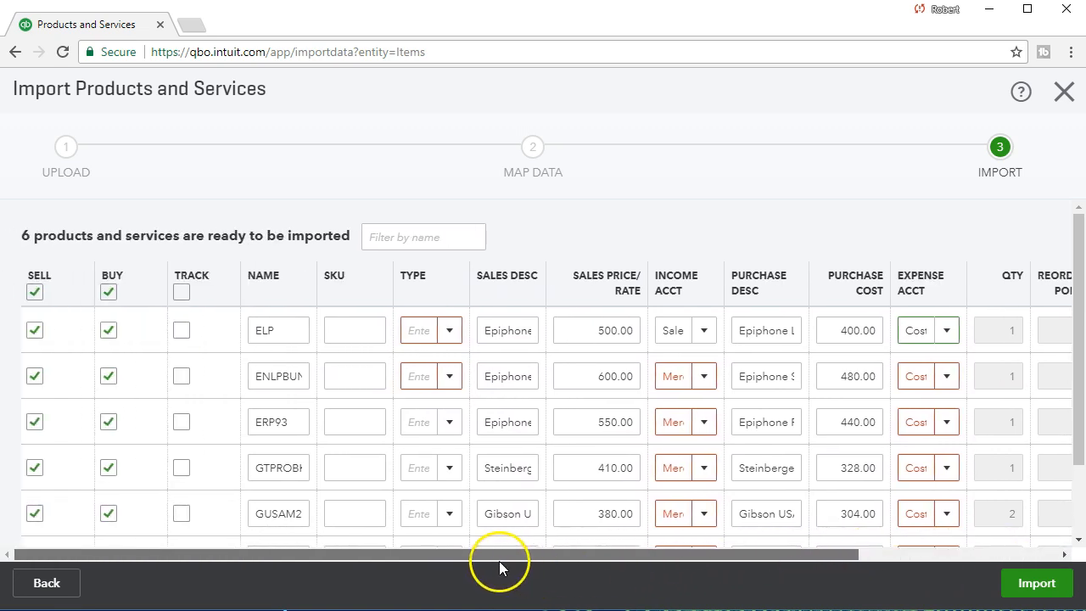
{"action": "left_click", "coordinate": [1065, 91]}
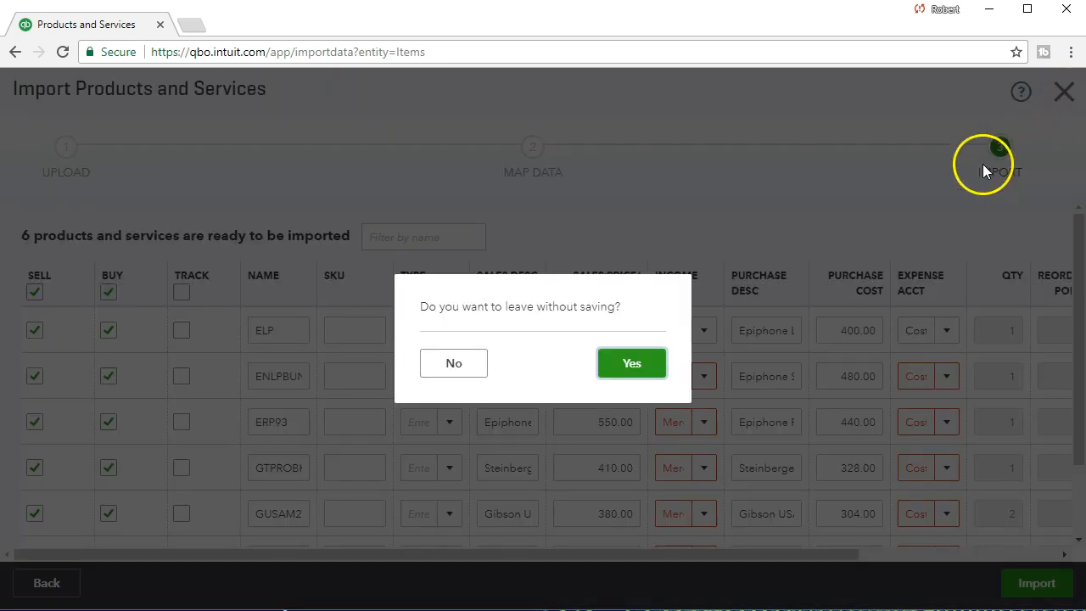
{"action": "left_click", "coordinate": [614, 366]}
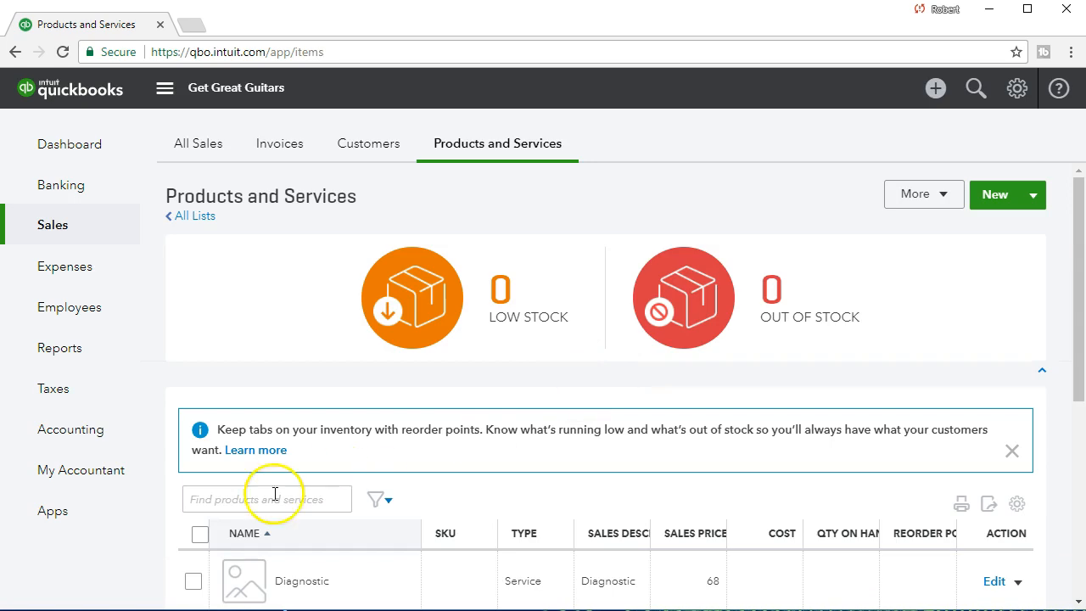
Step: Switch to the Inventory Item workbook in Excel and add a Type header in L1, after the As of Date column
{"action": "left_click", "coordinate": [376, 499]}
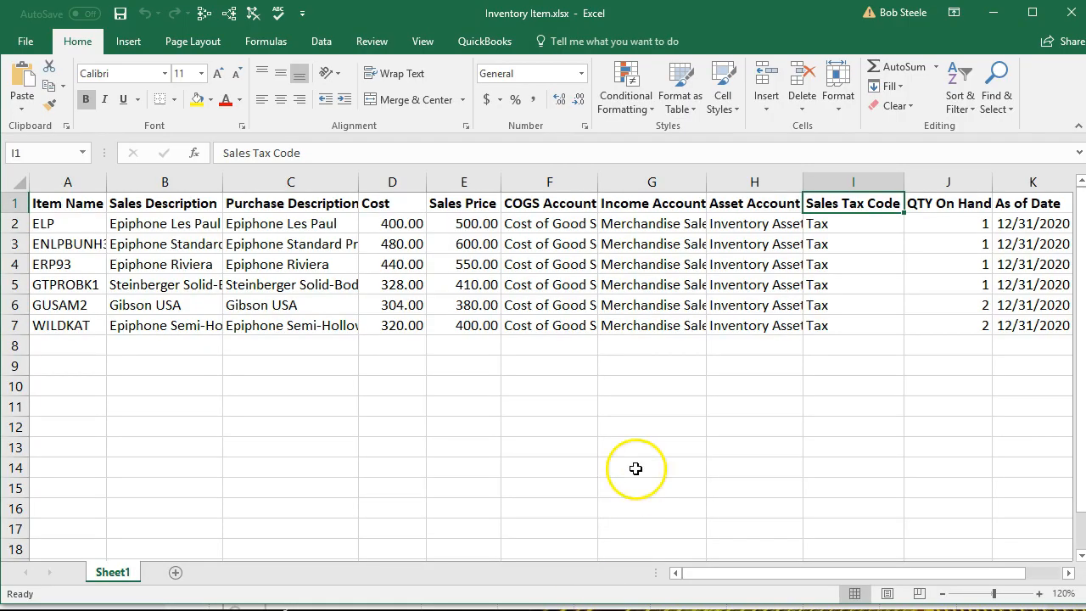
{"action": "left_click", "coordinate": [691, 383]}
{"action": "left_click", "coordinate": [759, 206]}
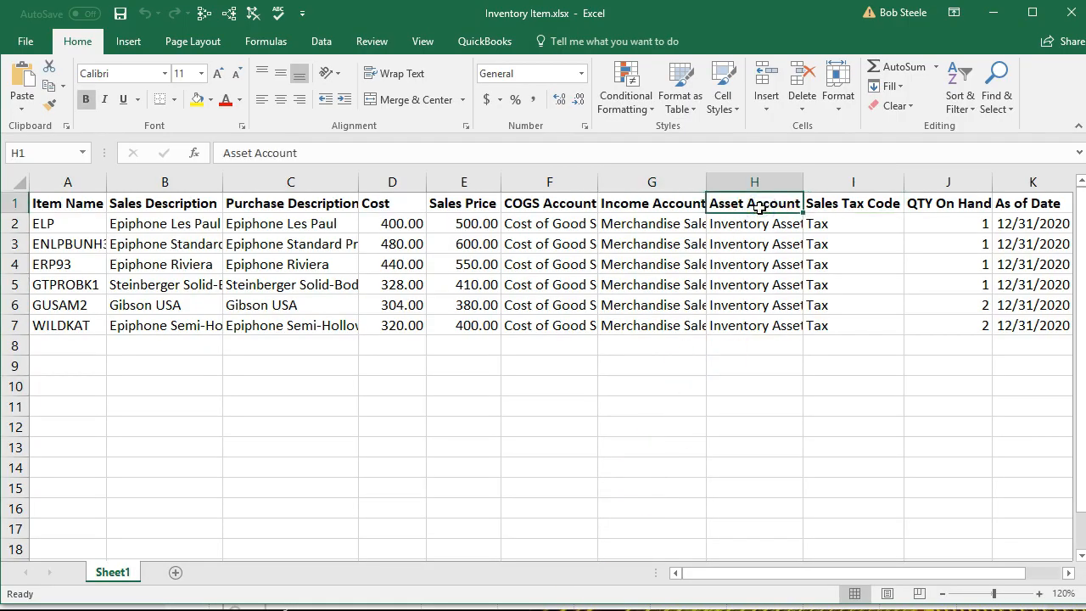
{"action": "key", "text": "Right"}
{"action": "key", "text": "Right"}
{"action": "key", "text": "Right"}
{"action": "key", "text": "Right"}
{"action": "key", "text": "Right"}
{"action": "key", "text": "Right"}
{"action": "key", "text": "Left"}
{"action": "key", "text": "Left"}
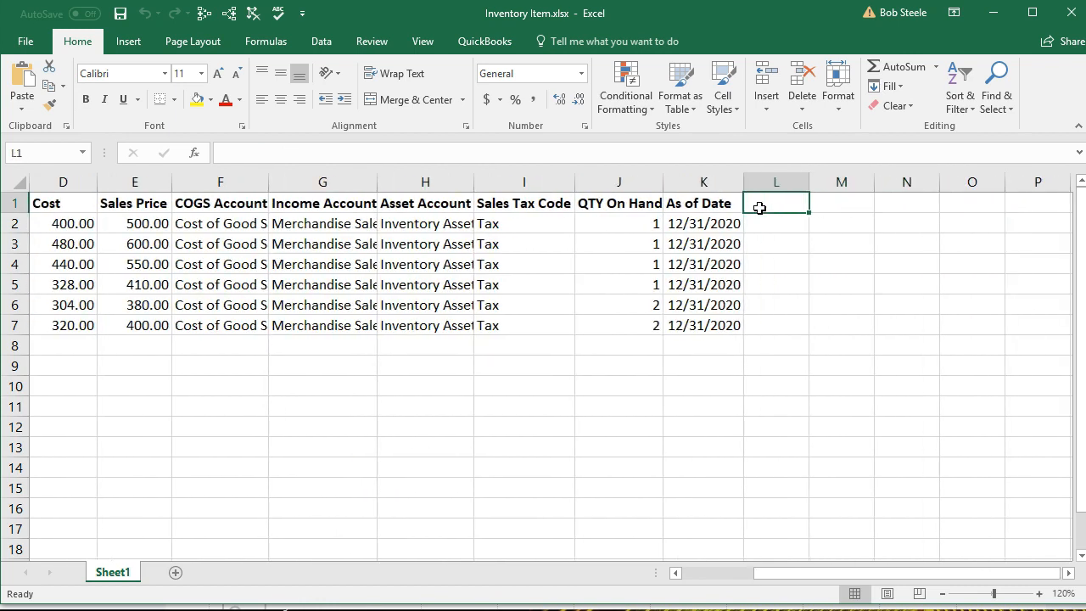
{"action": "type", "text": "Type"}
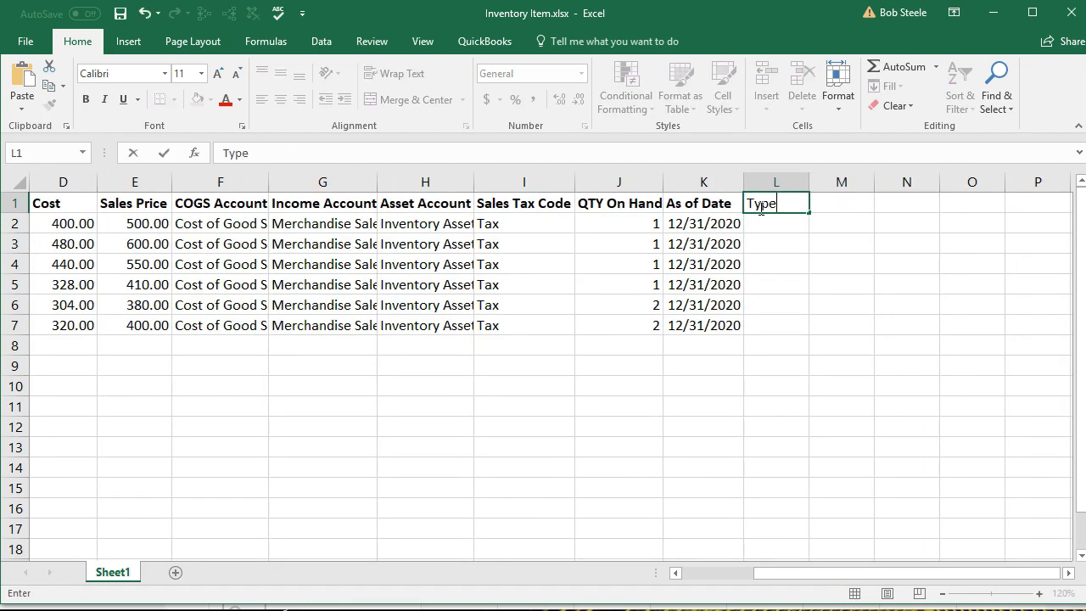
{"action": "key", "text": "Return"}
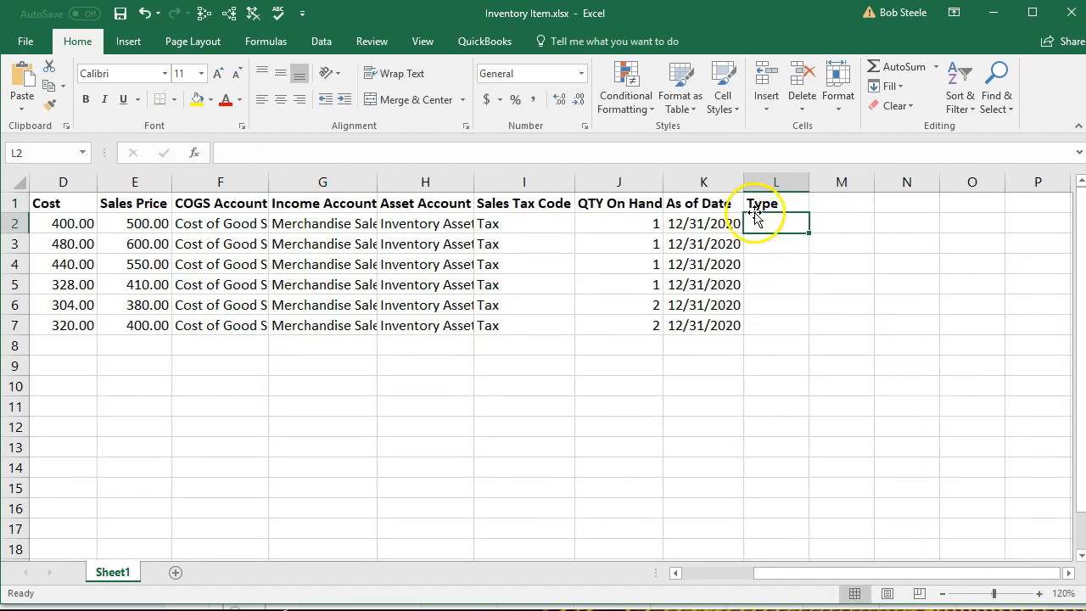
Step: Enter Inventory as the type in L2, copy it to L3:L7, and save the workbook
{"action": "type", "text": "Inventory"}
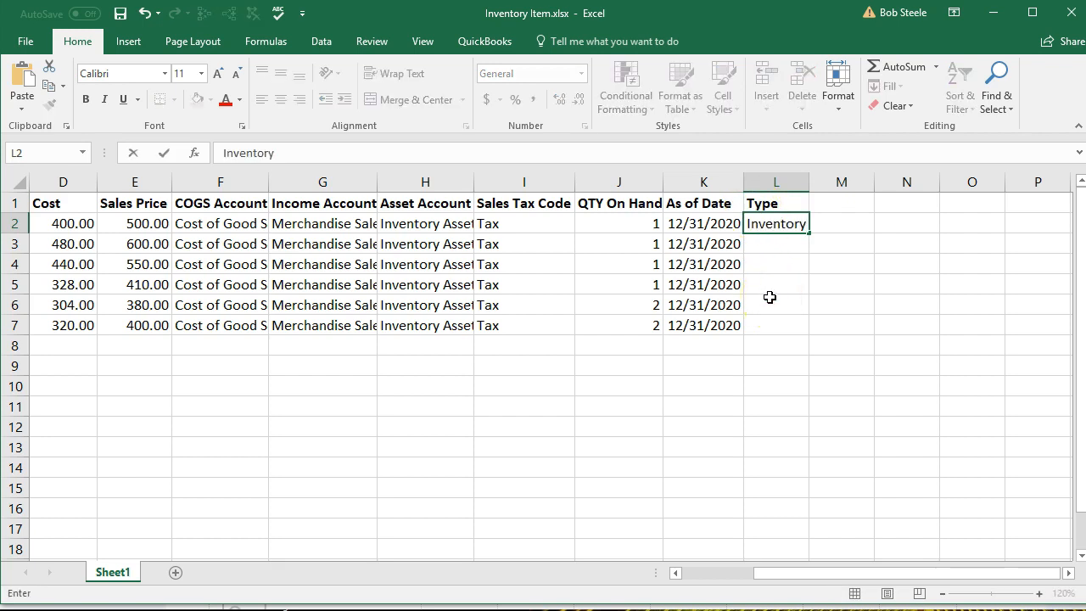
{"action": "key", "text": "Return"}
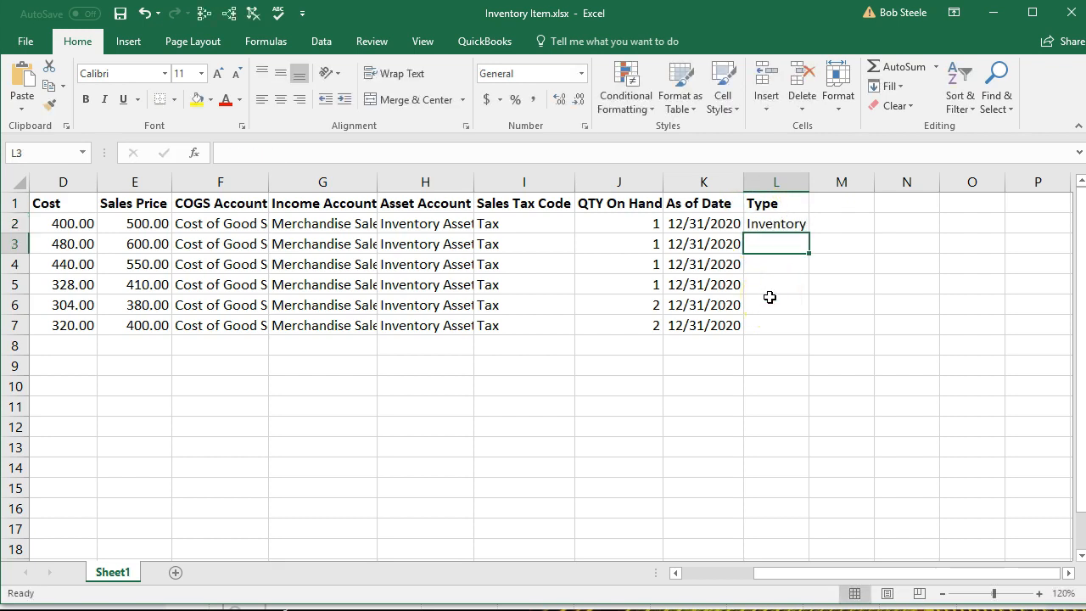
{"action": "left_click", "coordinate": [772, 223]}
{"action": "right_click", "coordinate": [773, 224]}
{"action": "left_click", "coordinate": [797, 256]}
{"action": "left_click_drag", "start_coordinate": [778, 244], "coordinate": [781, 323]}
{"action": "right_click", "coordinate": [781, 323]}
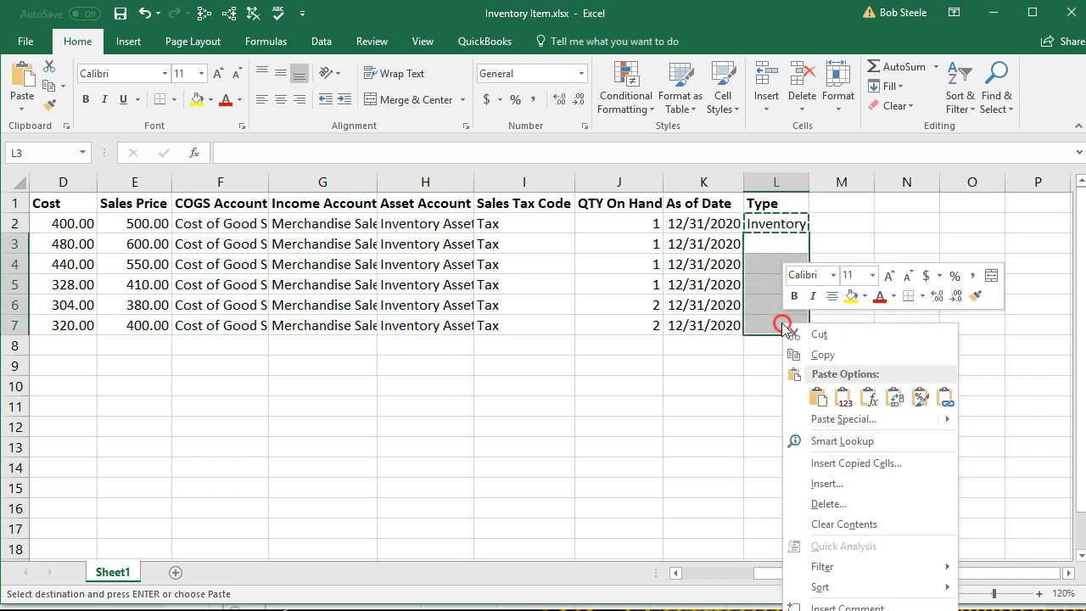
{"action": "left_click", "coordinate": [808, 394]}
{"action": "left_click", "coordinate": [812, 406]}
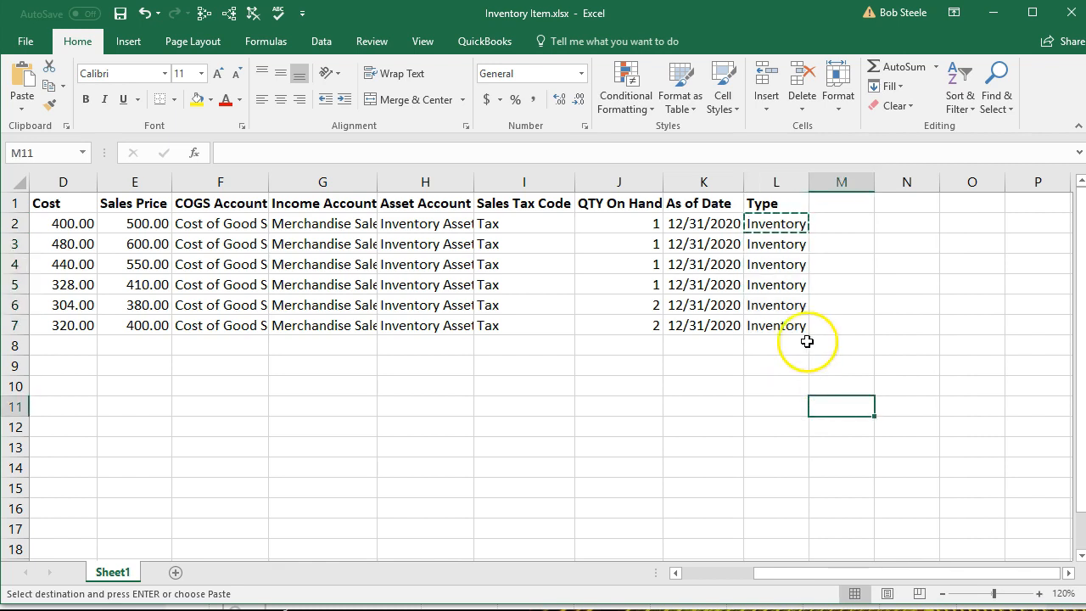
{"action": "left_click_drag", "start_coordinate": [858, 573], "coordinate": [764, 581]}
{"action": "left_click", "coordinate": [120, 18]}
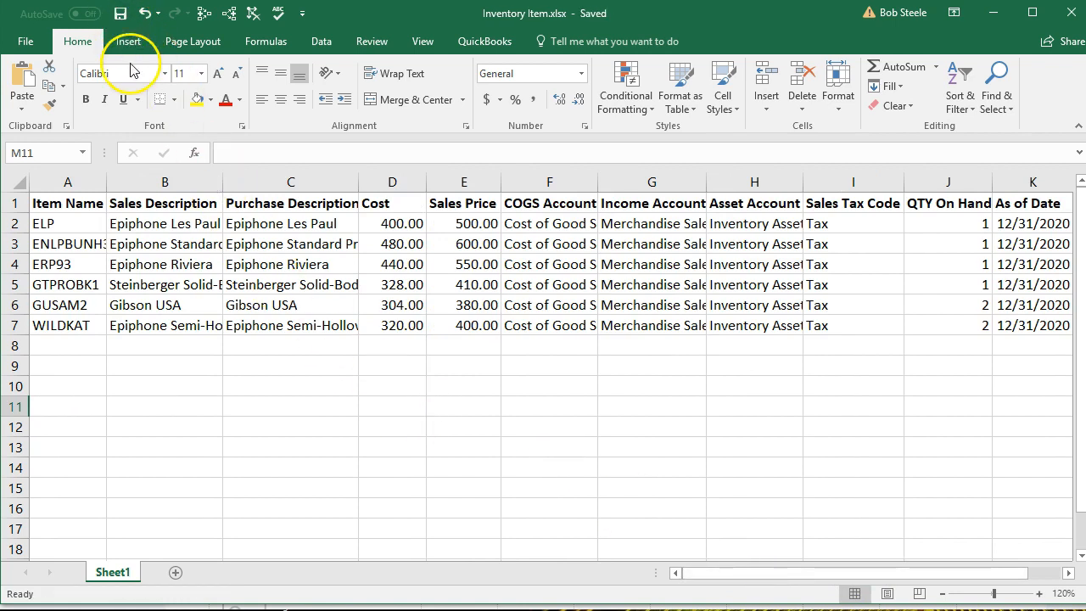
Step: Replace the income account in G2 and G3 with Sales
{"action": "left_click", "coordinate": [250, 200]}
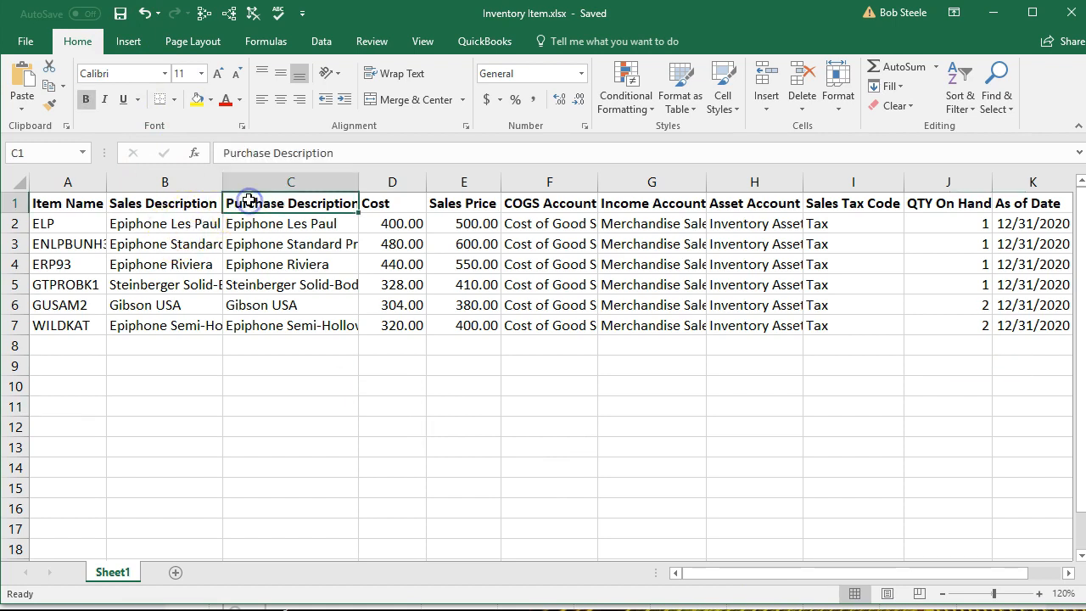
{"action": "key", "text": "Right"}
{"action": "key", "text": "Right"}
{"action": "key", "text": "Right"}
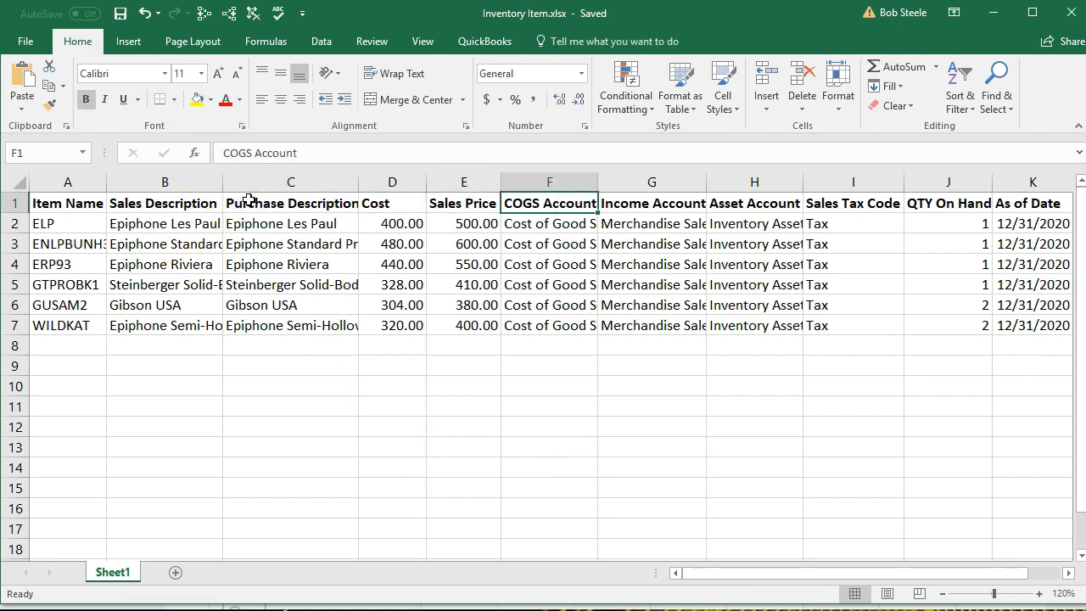
{"action": "key", "text": "Down"}
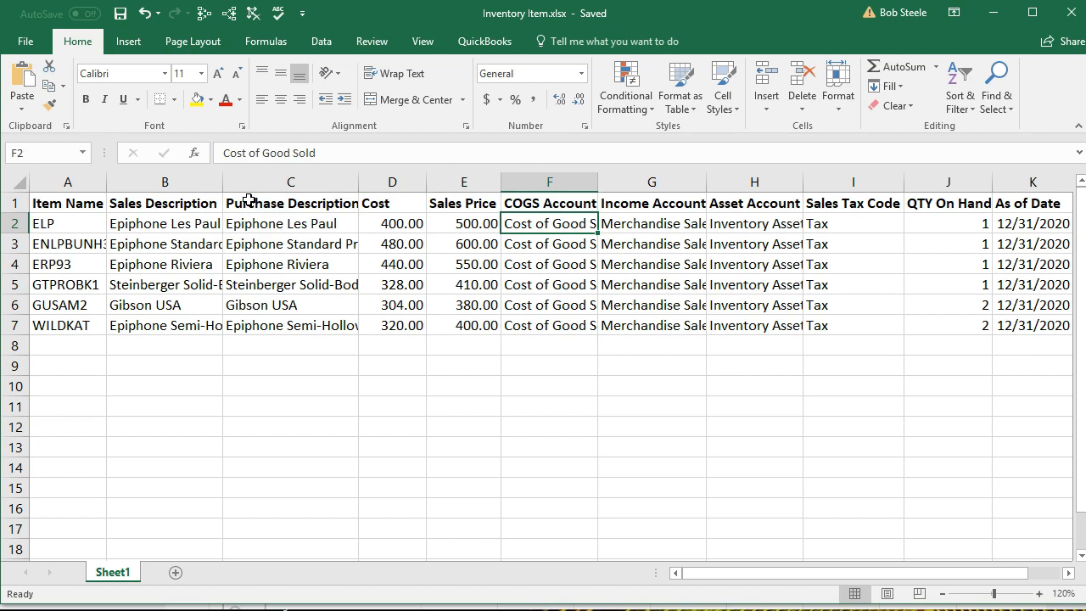
{"action": "key", "text": "Right"}
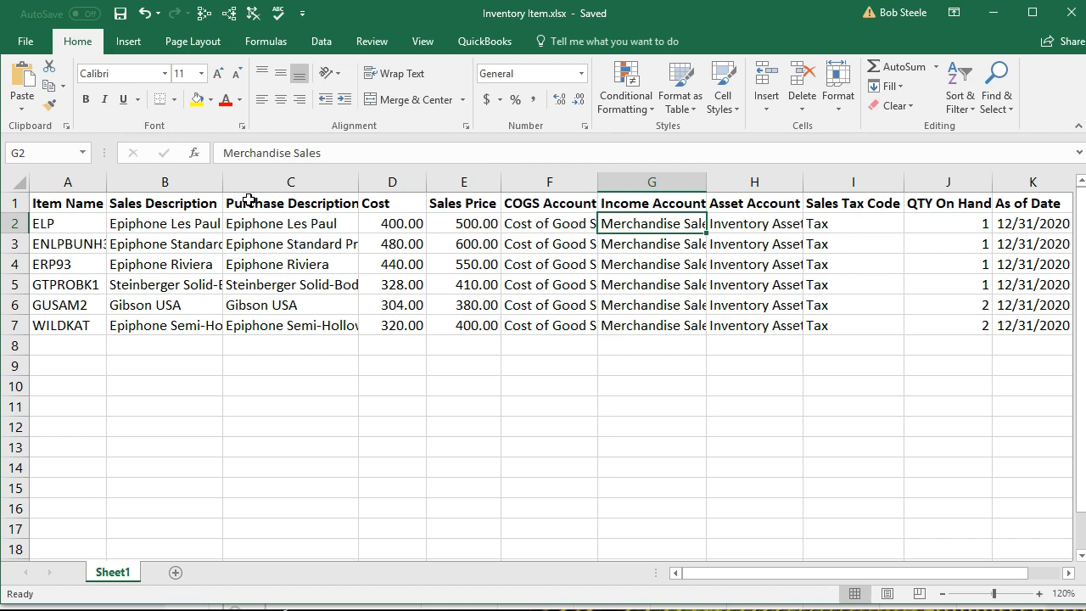
{"action": "type", "text": "Sale"}
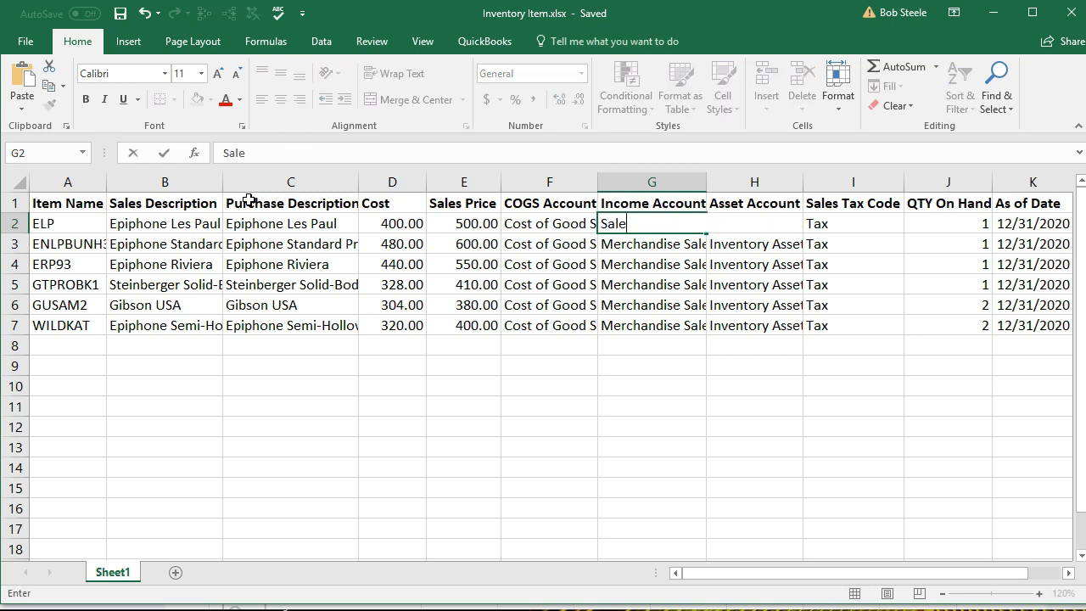
{"action": "key", "text": "Return"}
{"action": "type", "text": "Sales"}
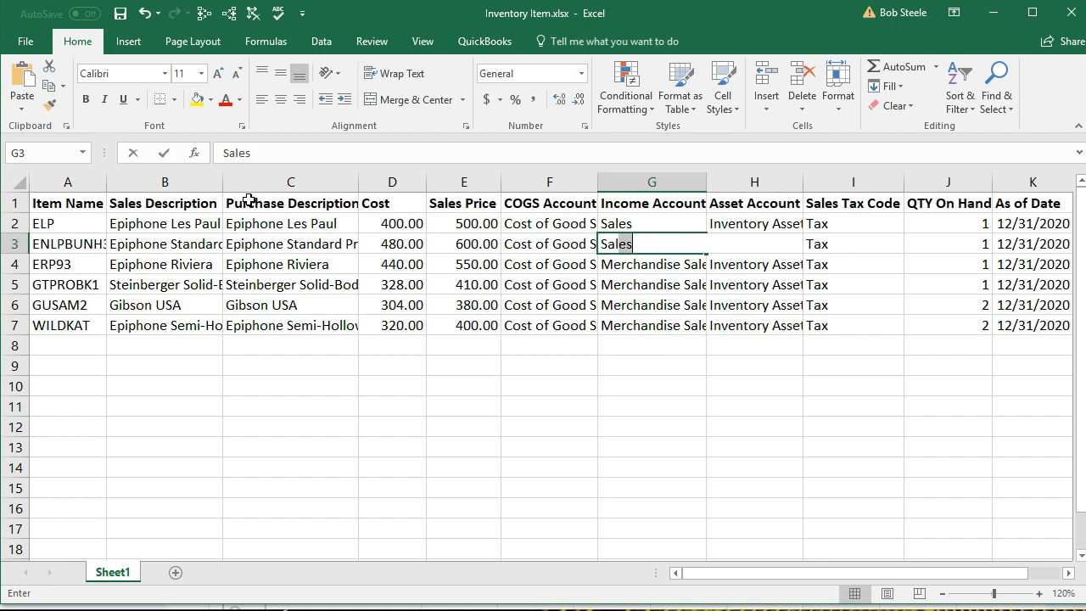
{"action": "key", "text": "Return"}
Step: Copy the Sales income account from G3 to the remaining items in G4:G7
{"action": "left_click", "coordinate": [621, 242]}
{"action": "right_click", "coordinate": [621, 242]}
{"action": "left_click", "coordinate": [659, 272]}
{"action": "left_click_drag", "start_coordinate": [650, 265], "coordinate": [649, 321]}
{"action": "right_click", "coordinate": [651, 323]}
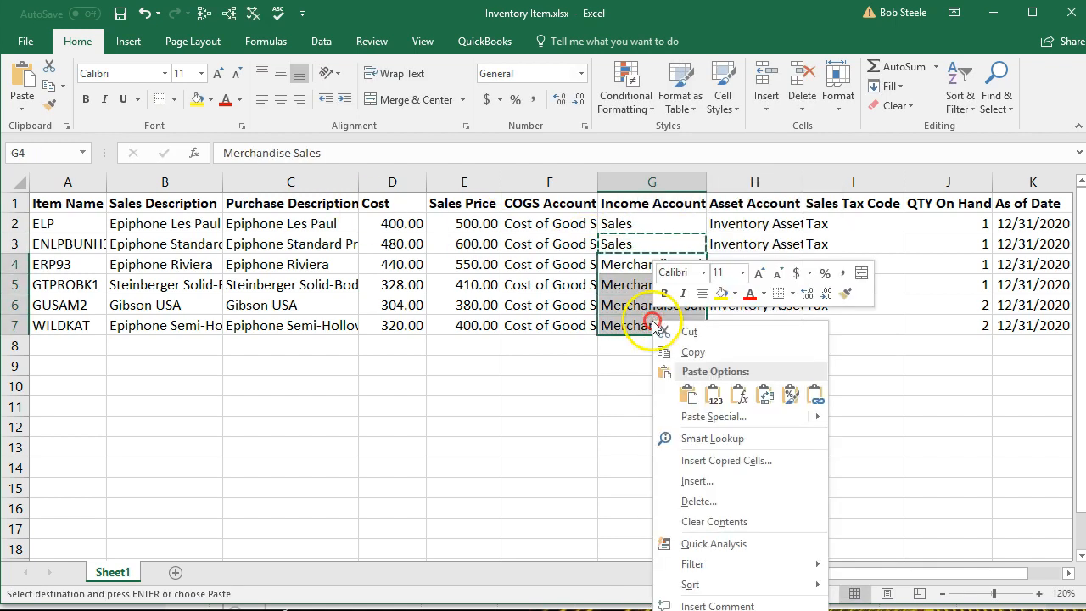
{"action": "left_click", "coordinate": [683, 395]}
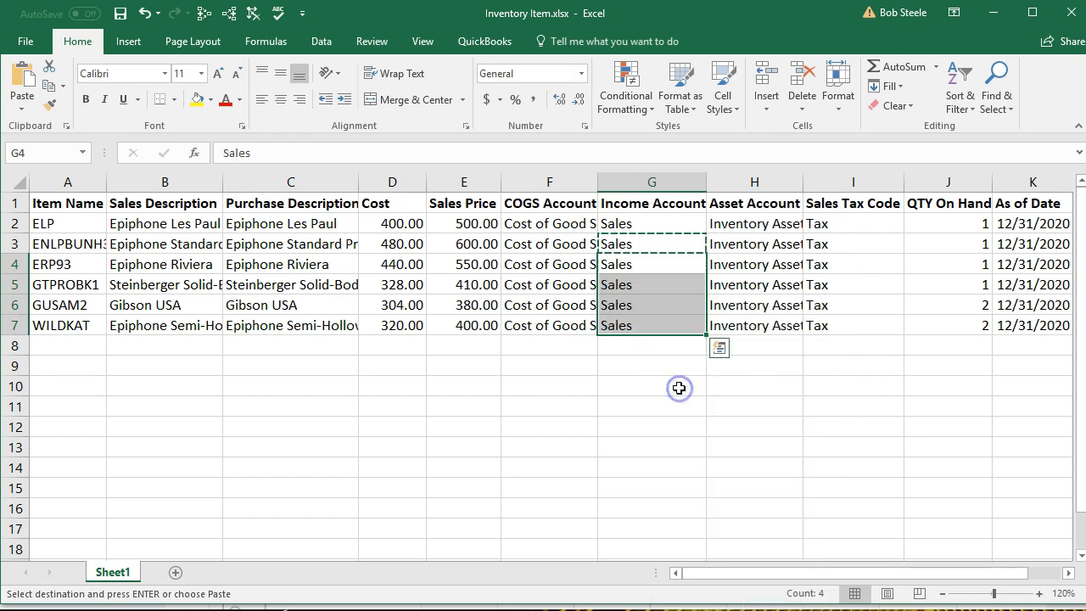
{"action": "left_click", "coordinate": [666, 345]}
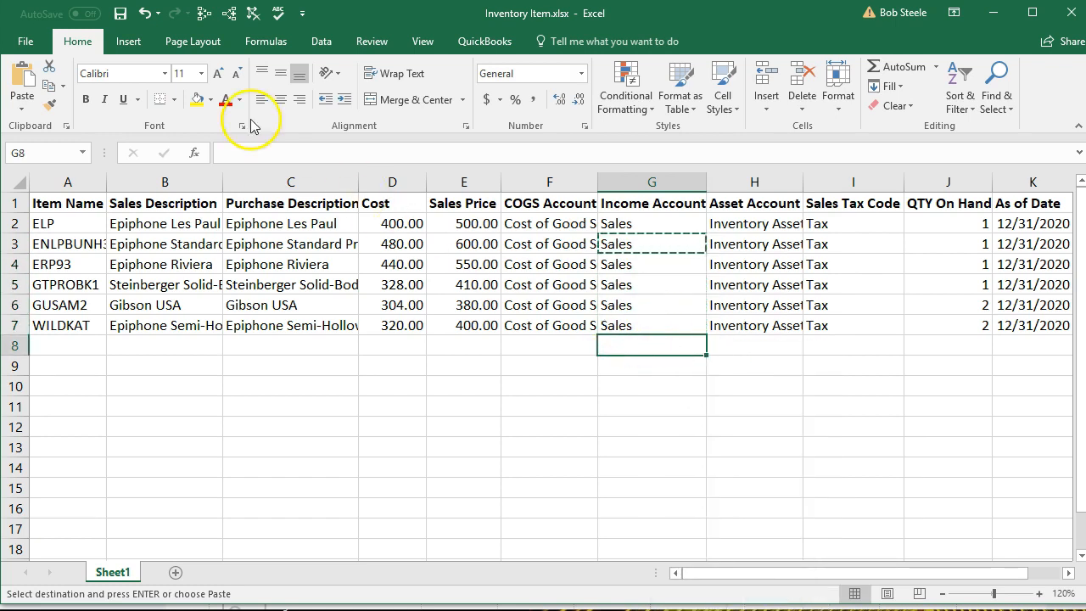
Step: Save the Inventory Item workbook and close it
{"action": "left_click", "coordinate": [120, 14]}
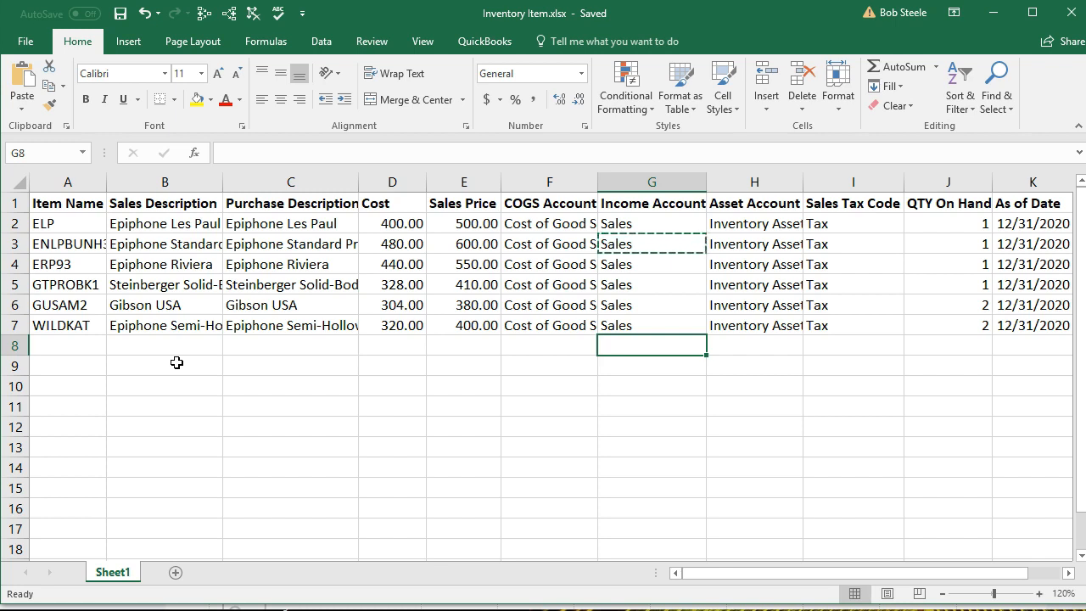
{"action": "left_click", "coordinate": [176, 363]}
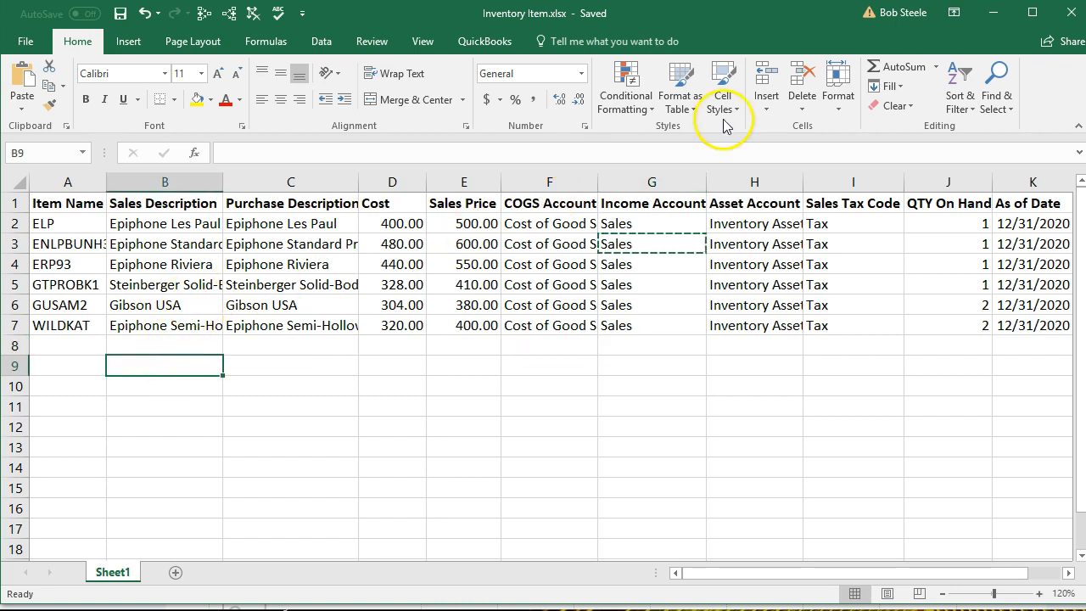
{"action": "left_click", "coordinate": [120, 12]}
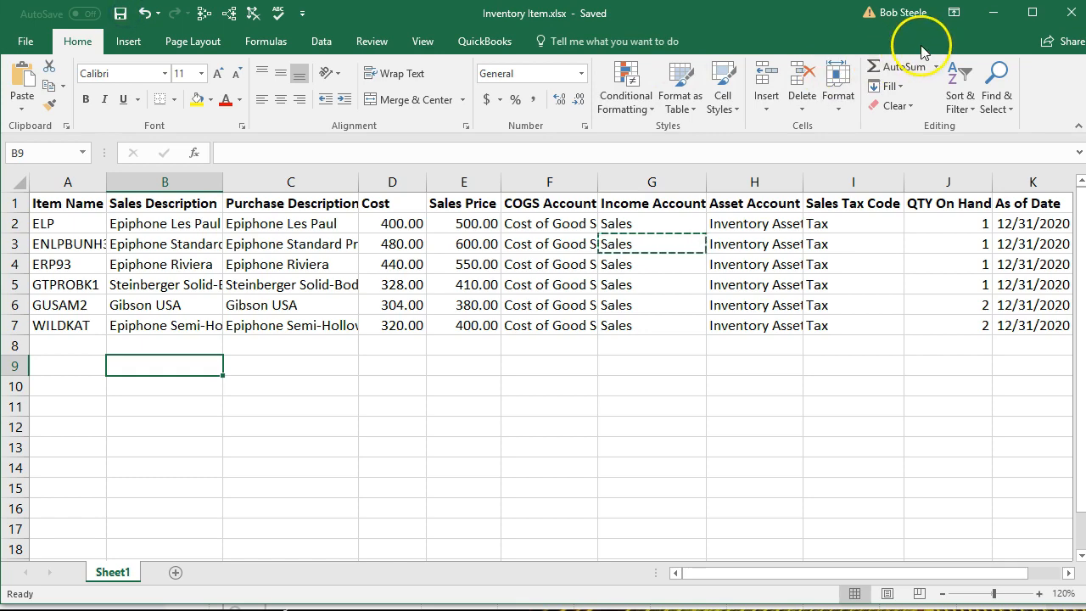
{"action": "left_click", "coordinate": [1067, 12]}
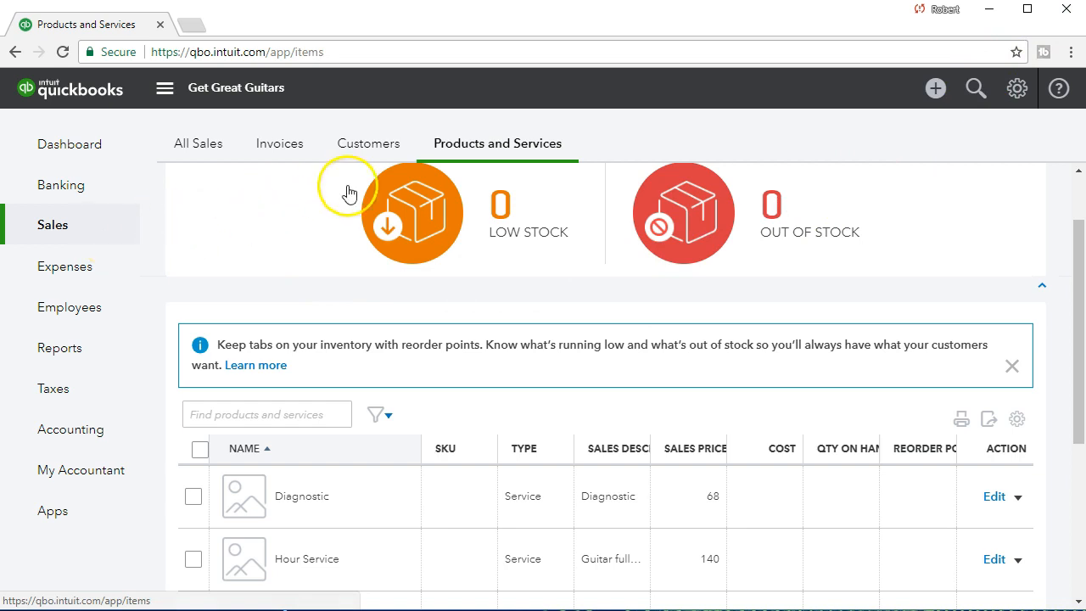
Step: Start a products and services import in QuickBooks Online, upload Inventory Item.xlsx, and proceed to the data mapping stage
{"action": "left_click", "coordinate": [498, 152]}
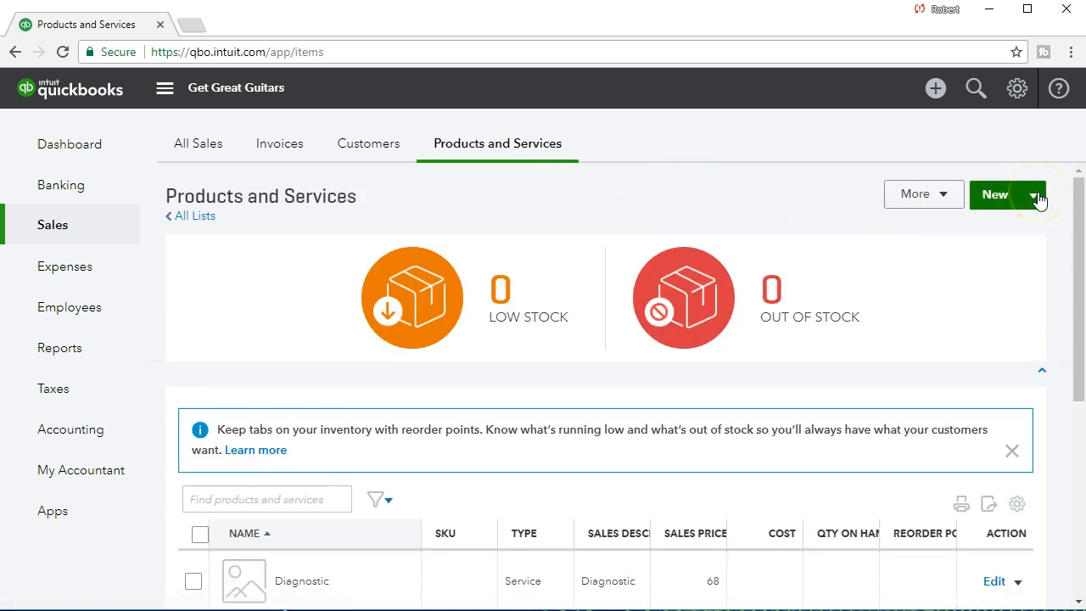
{"action": "left_click", "coordinate": [1021, 230]}
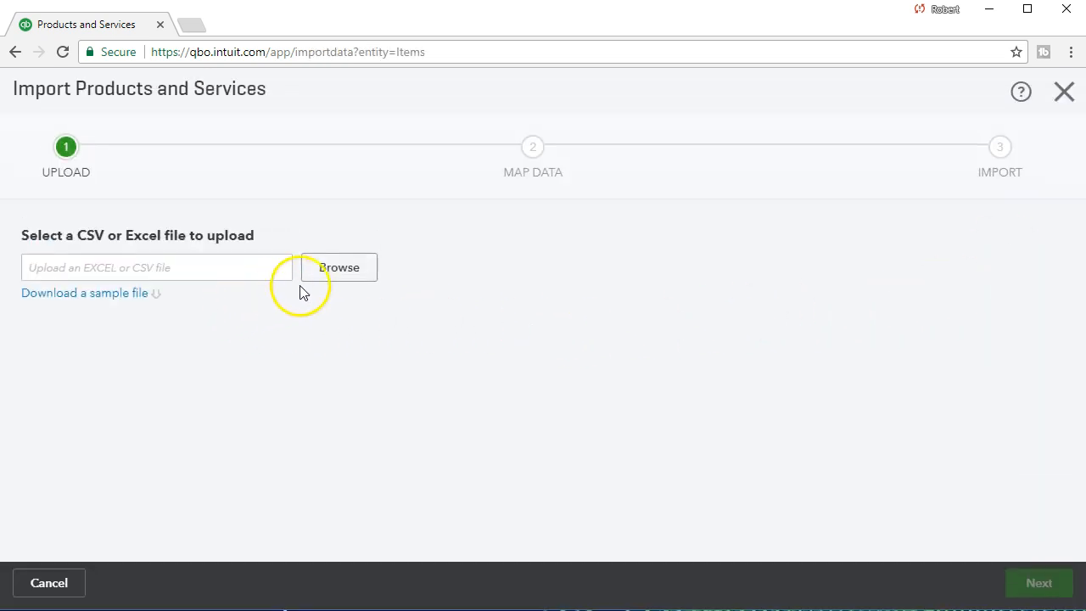
{"action": "left_click", "coordinate": [338, 268]}
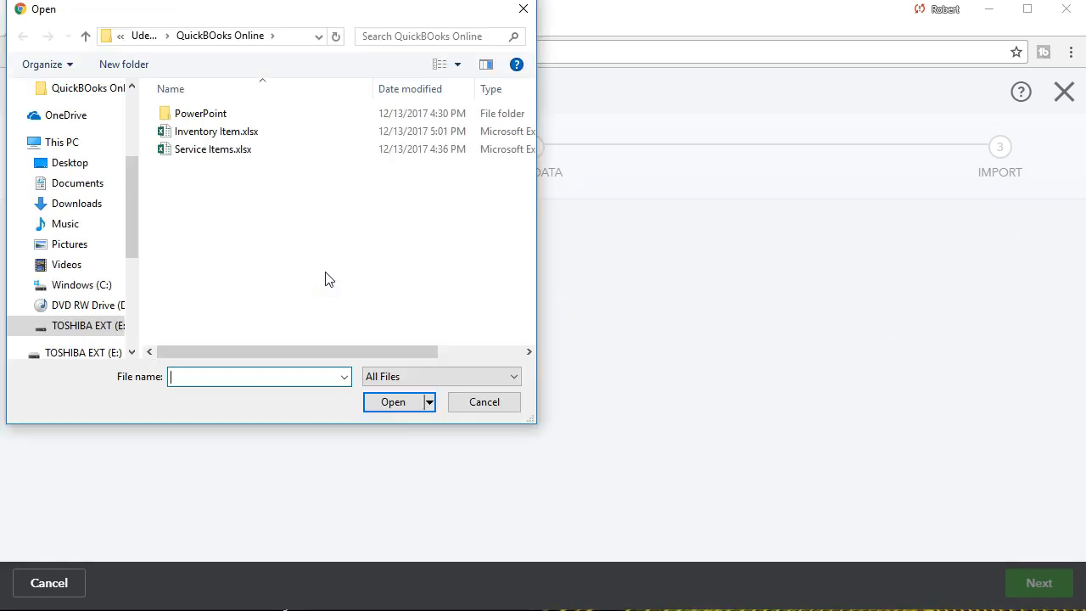
{"action": "double_click", "coordinate": [203, 136]}
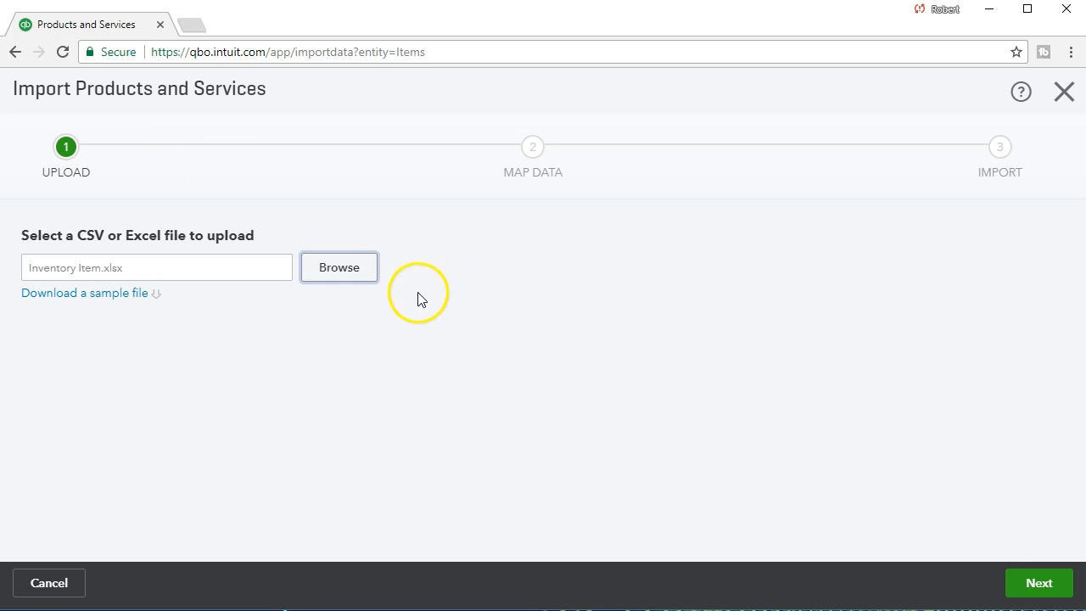
{"action": "left_click", "coordinate": [1015, 589]}
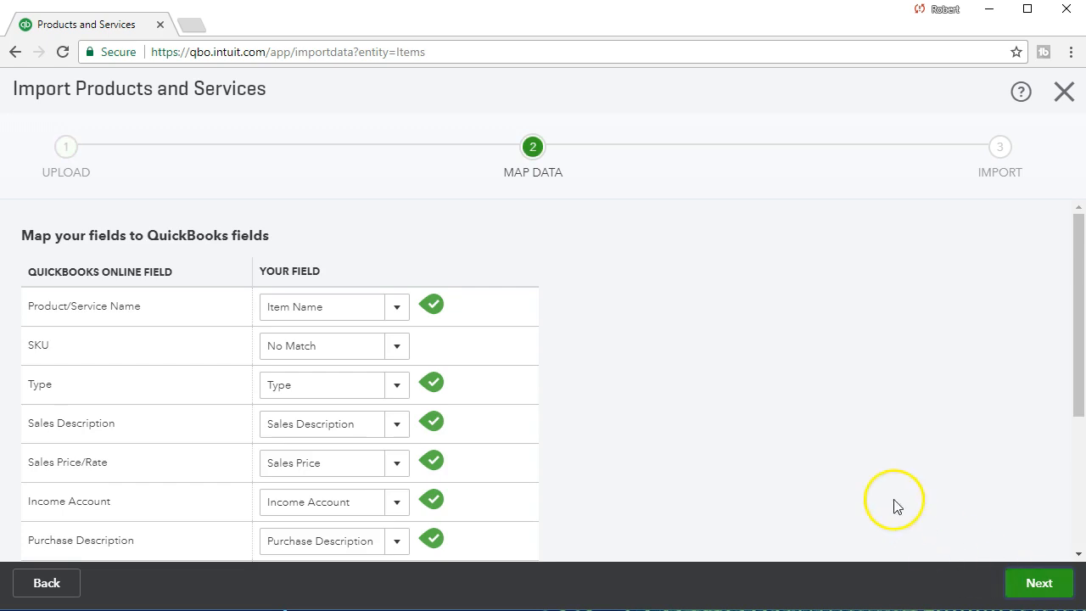
Step: Review the field mapping from Product/Service Name to Quantity as-of Date, checking the Type and Purchase Cost matches
{"action": "scroll", "coordinate": [832, 456], "scroll_direction": "down", "scroll_amount": 1}
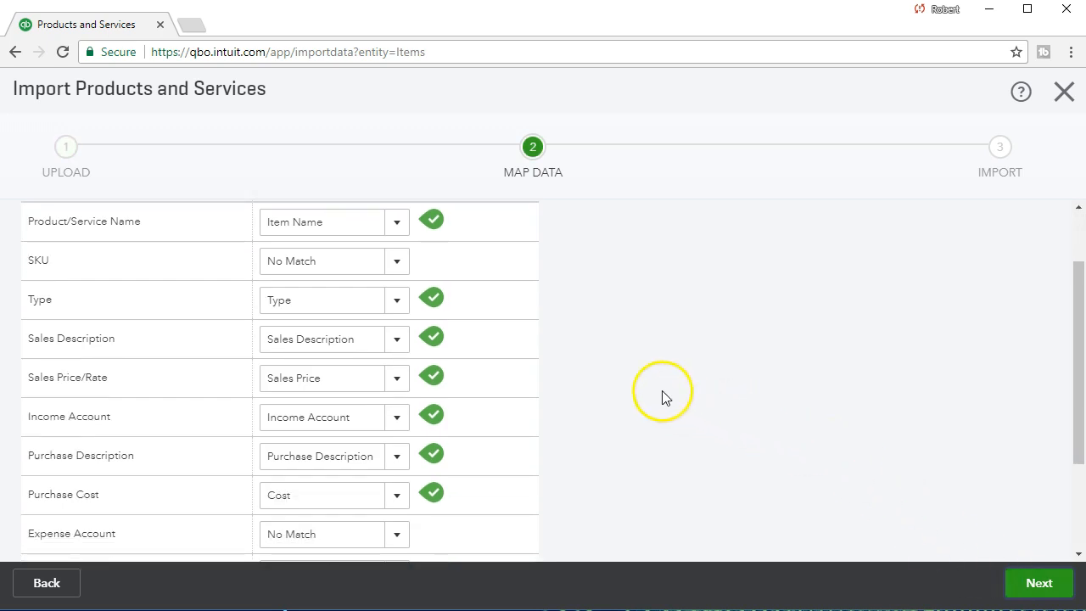
{"action": "left_click", "coordinate": [397, 303]}
{"action": "left_click", "coordinate": [396, 304]}
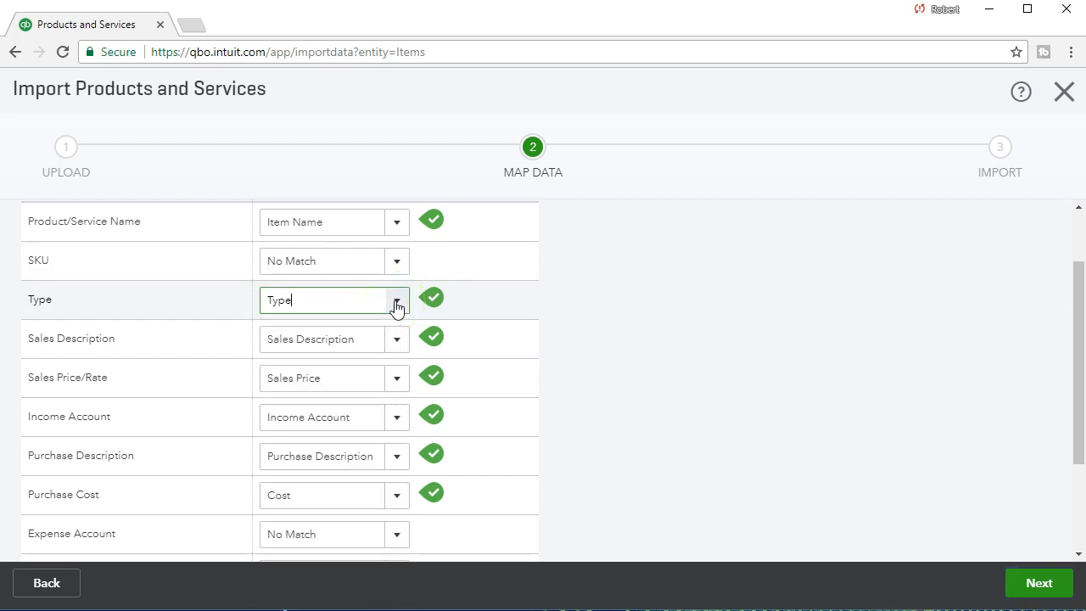
{"action": "scroll", "coordinate": [472, 280], "scroll_direction": "down", "scroll_amount": 1}
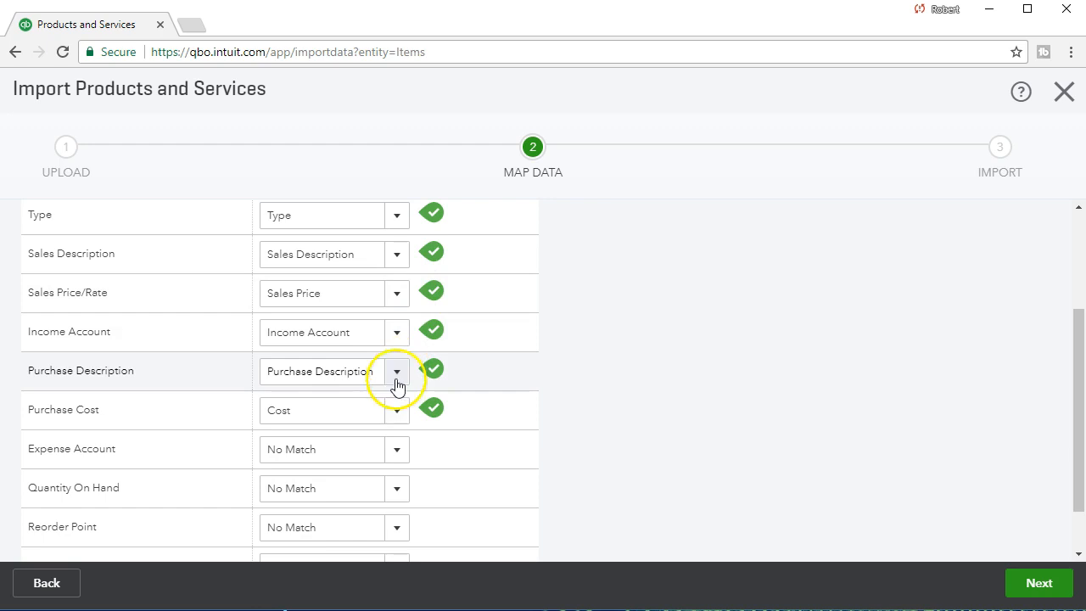
{"action": "scroll", "coordinate": [673, 382], "scroll_direction": "down", "scroll_amount": 2}
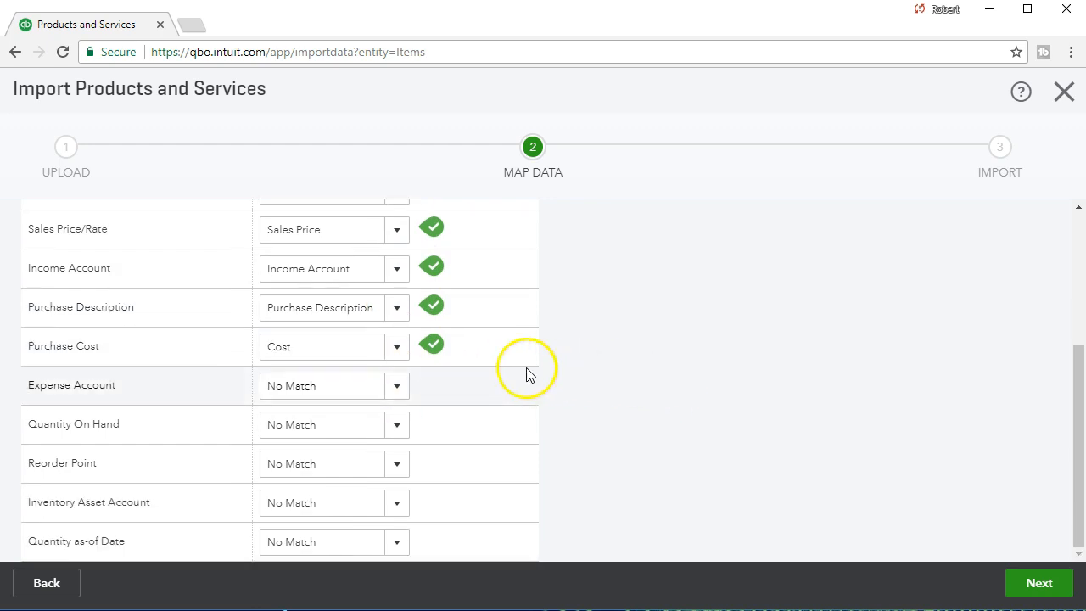
{"action": "left_click", "coordinate": [396, 347]}
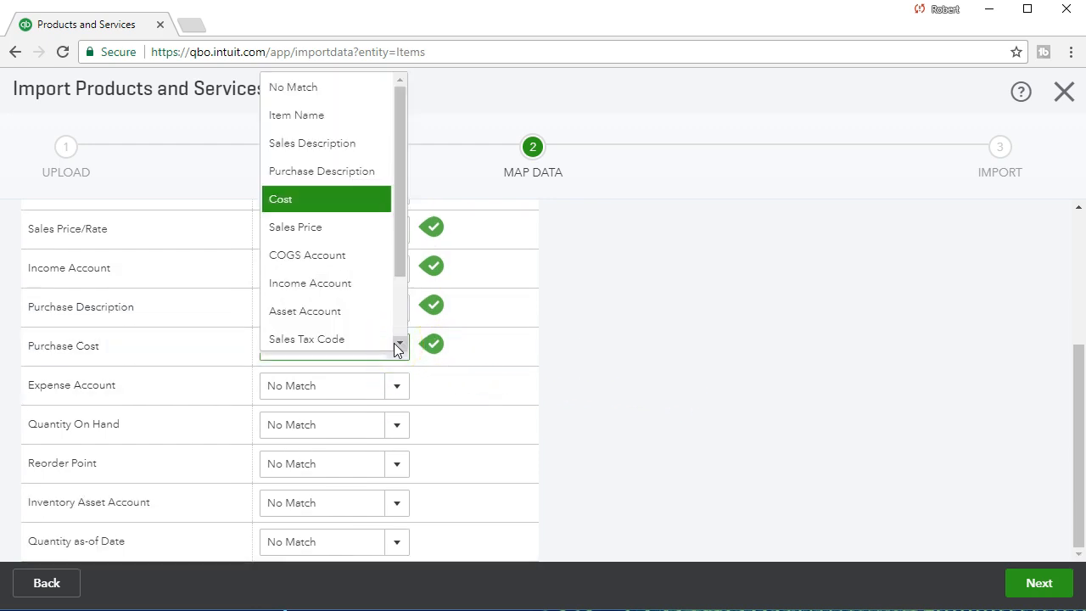
{"action": "left_click", "coordinate": [739, 337]}
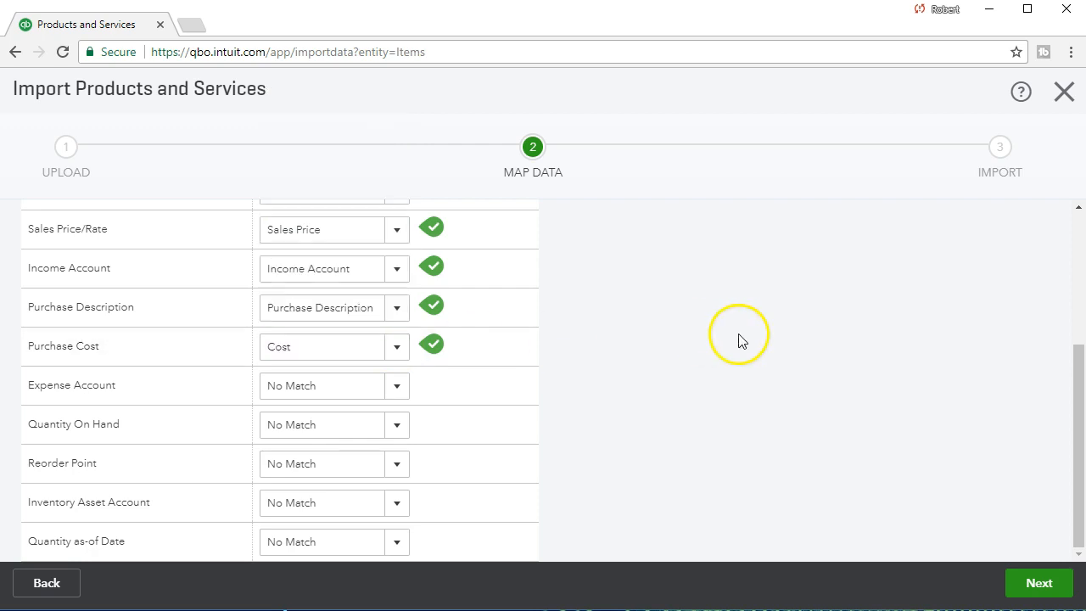
Step: Map Expense Account to the COGS Account column and Quantity On Hand to QTY On Hand
{"action": "left_click", "coordinate": [396, 387]}
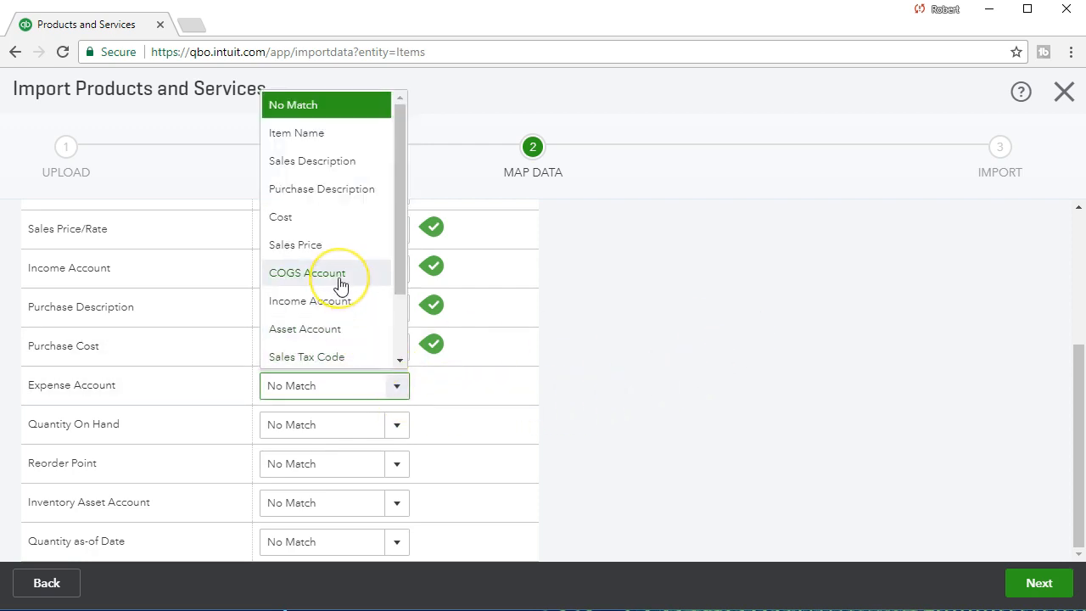
{"action": "left_click", "coordinate": [340, 273]}
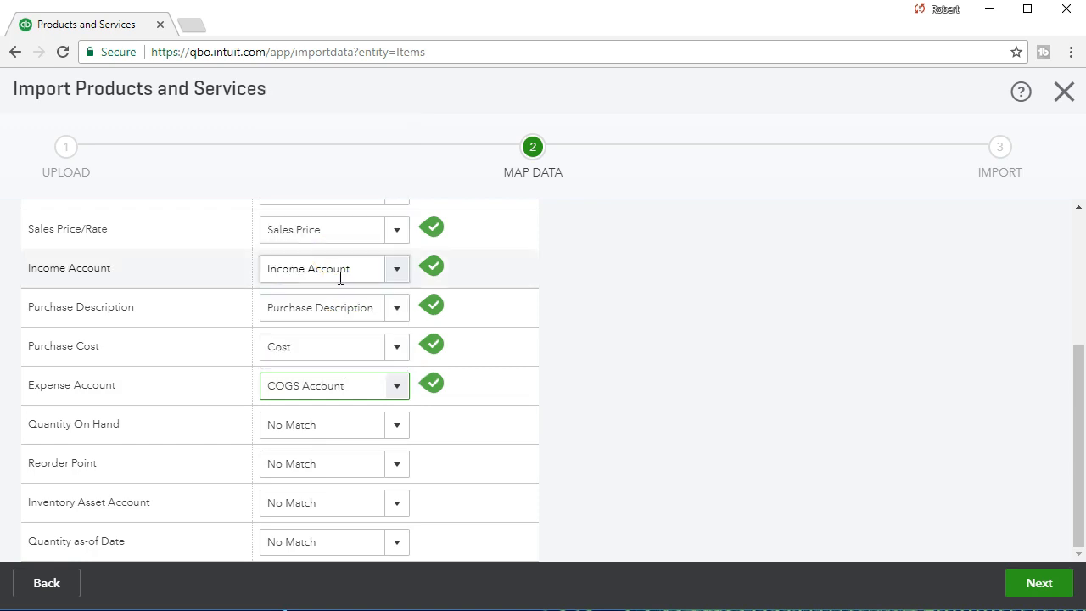
{"action": "left_click", "coordinate": [396, 432]}
{"action": "left_click_drag", "start_coordinate": [399, 317], "coordinate": [400, 380]}
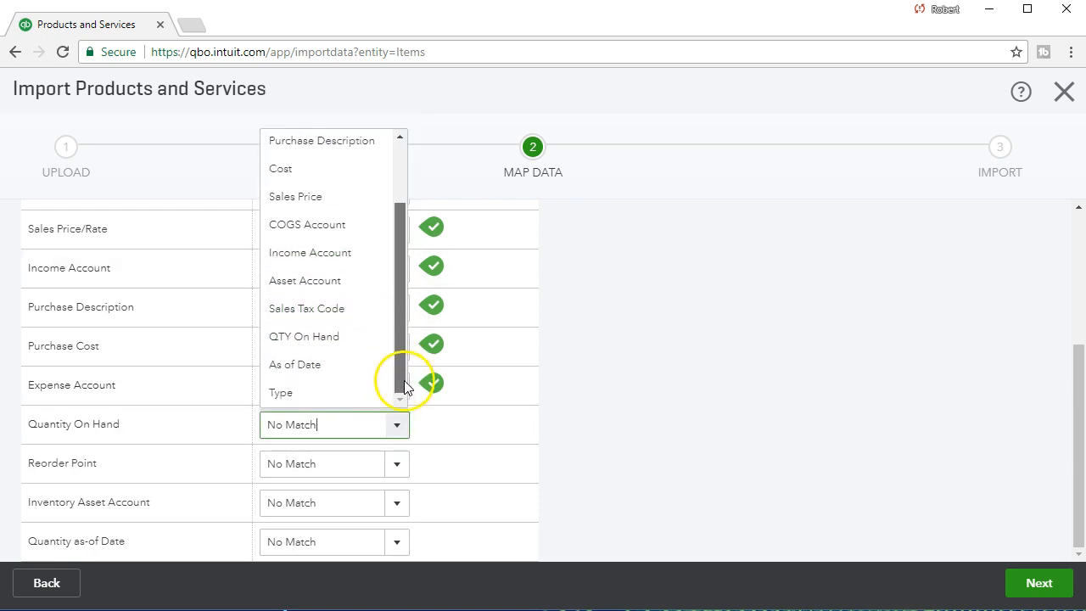
{"action": "left_click", "coordinate": [355, 339]}
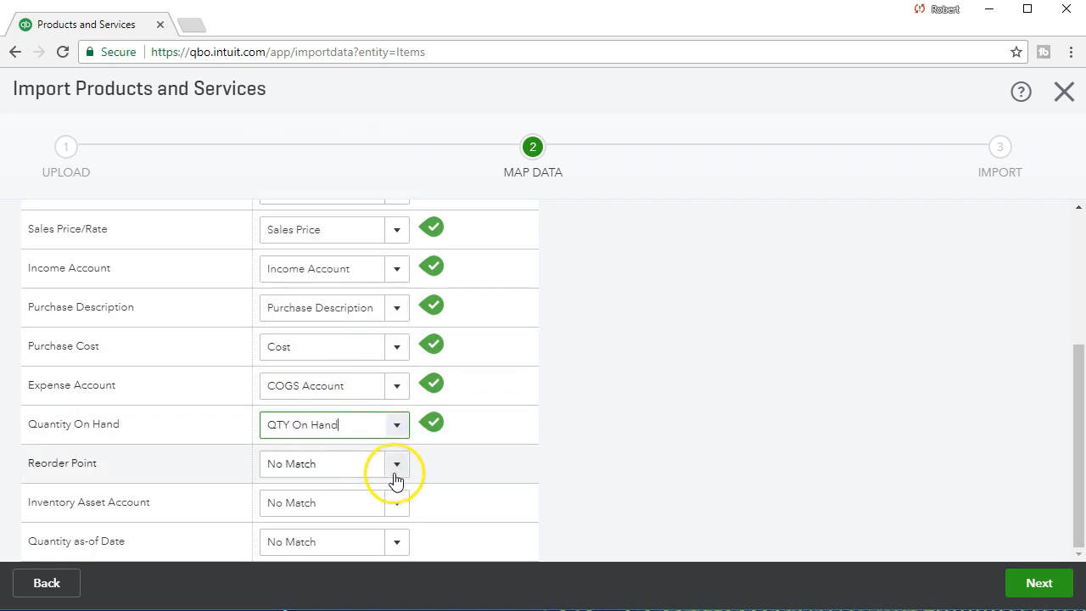
{"action": "left_click", "coordinate": [668, 458]}
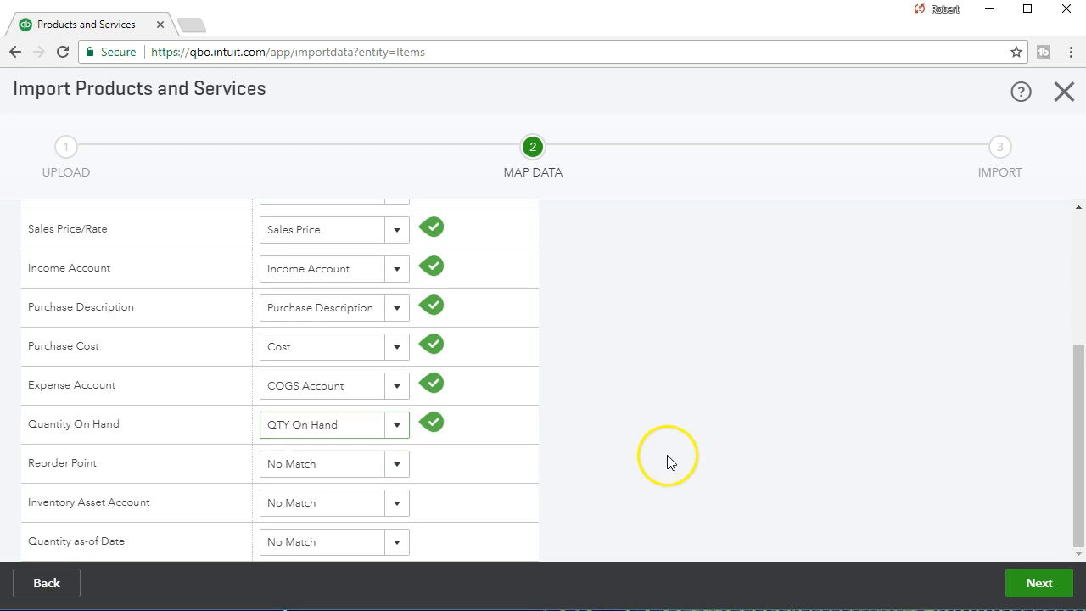
Step: Map Inventory Asset Account to the Asset Account column and Quantity as-of Date to As of Date
{"action": "left_click", "coordinate": [398, 508]}
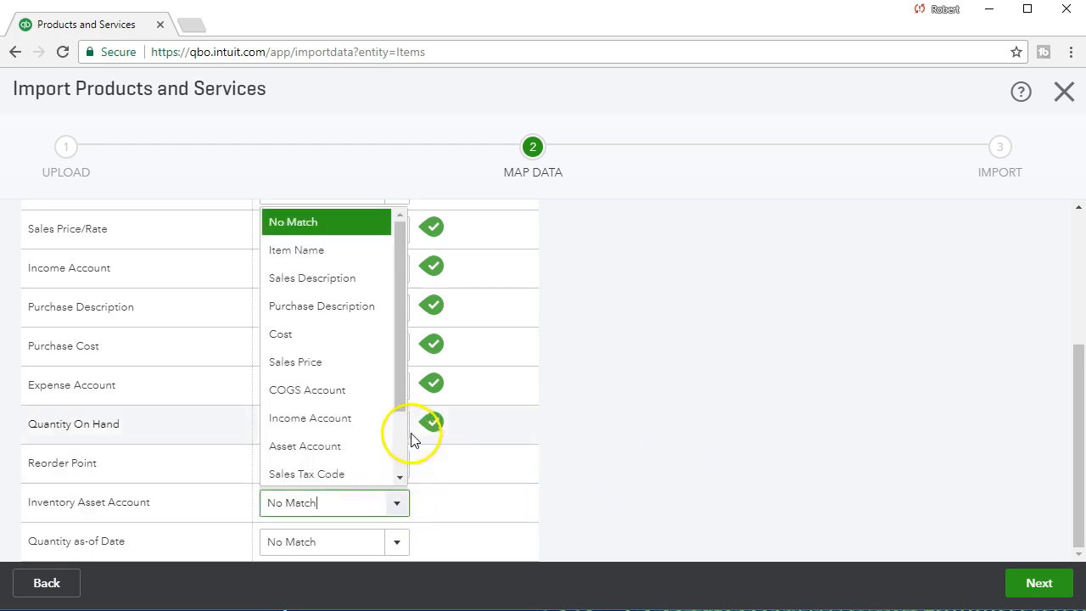
{"action": "left_click_drag", "start_coordinate": [399, 392], "coordinate": [401, 472]}
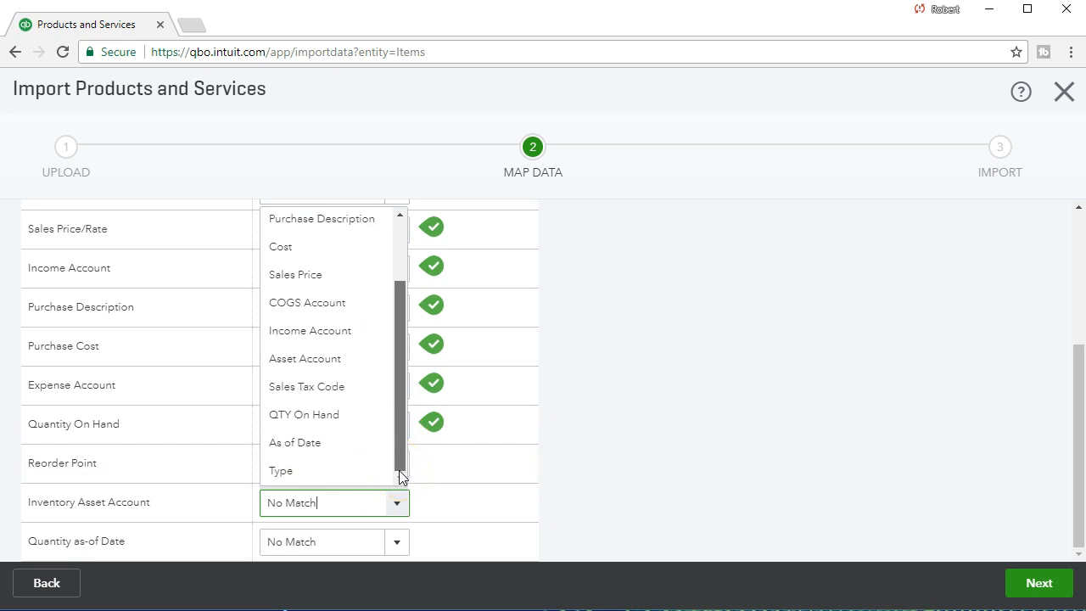
{"action": "left_click", "coordinate": [350, 359]}
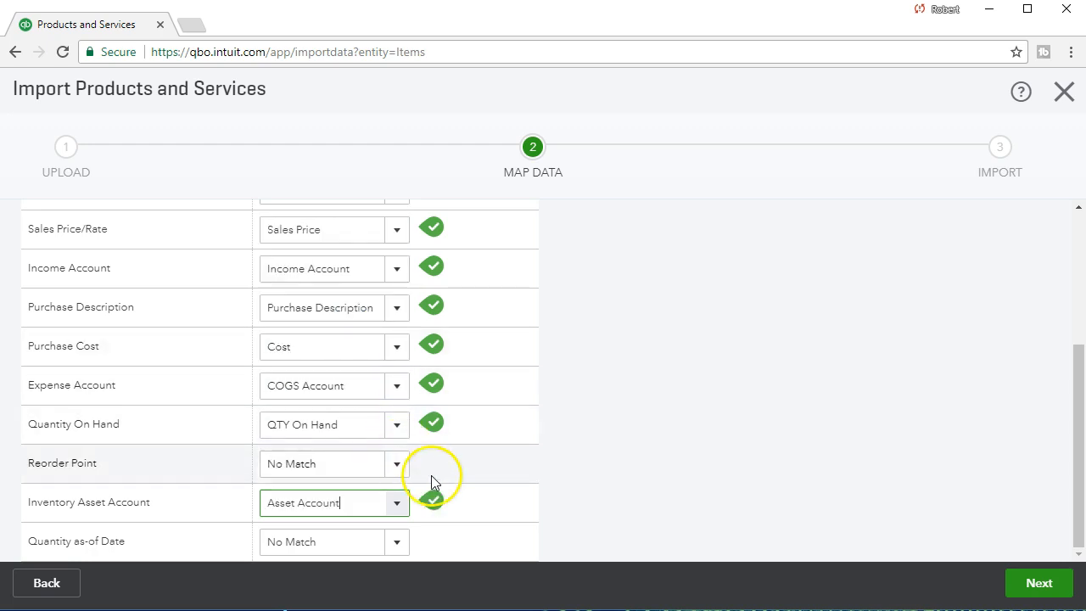
{"action": "left_click", "coordinate": [397, 542]}
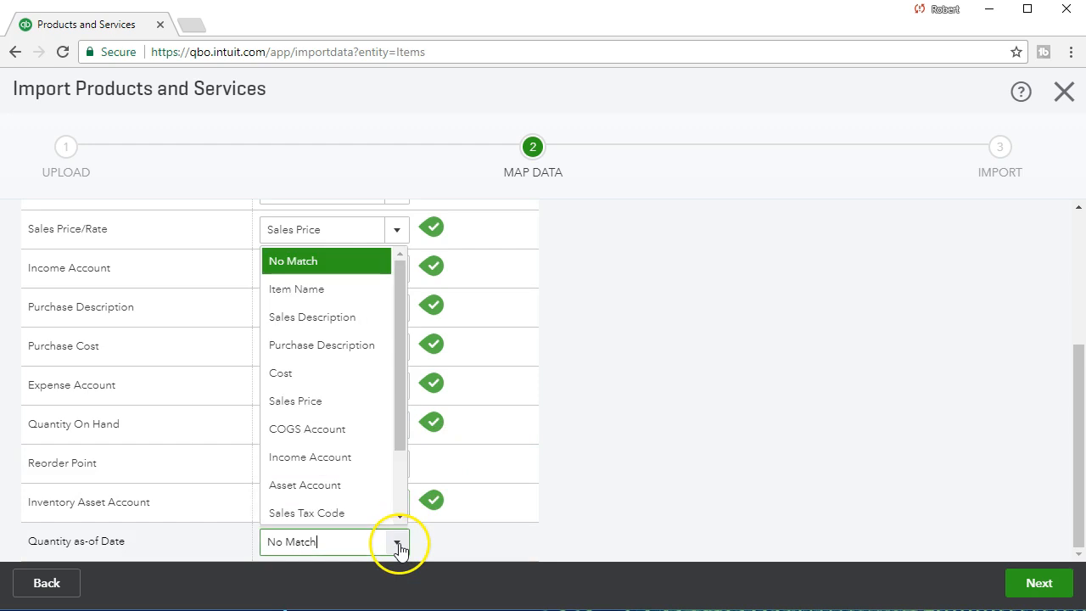
{"action": "left_click_drag", "start_coordinate": [398, 398], "coordinate": [401, 450]}
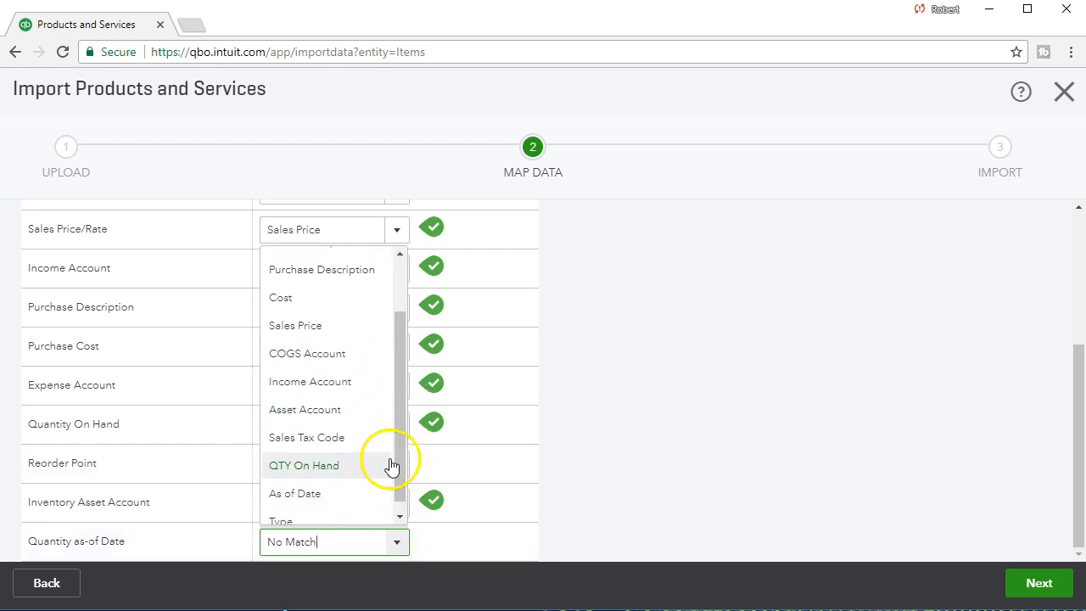
{"action": "left_click", "coordinate": [347, 493]}
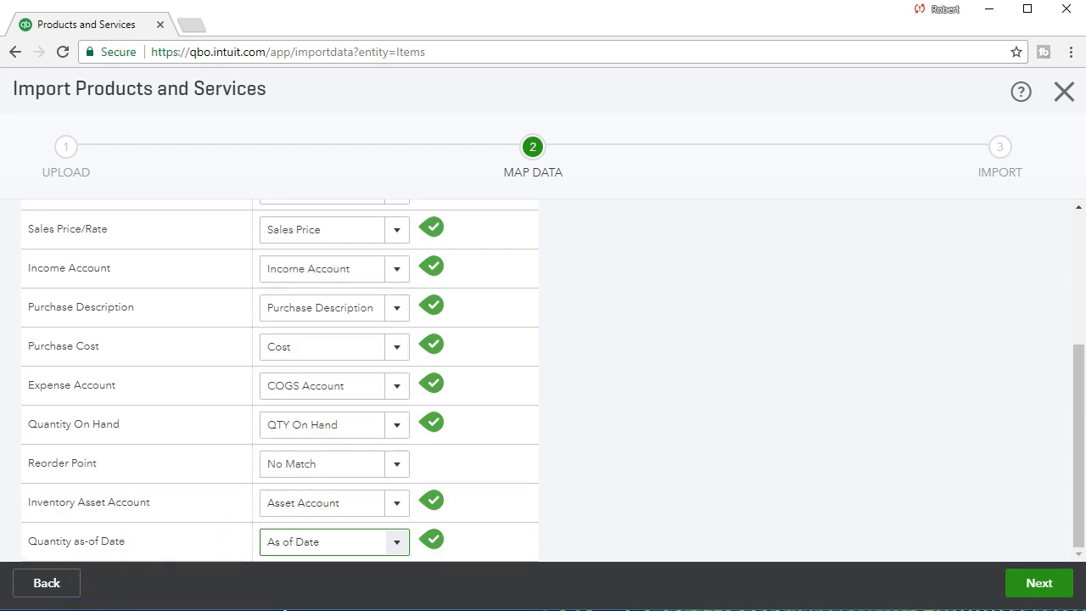
Step: Proceed to the import review and set the ELP item's expense account to Cost of Goods Sold
{"action": "left_click", "coordinate": [1030, 581]}
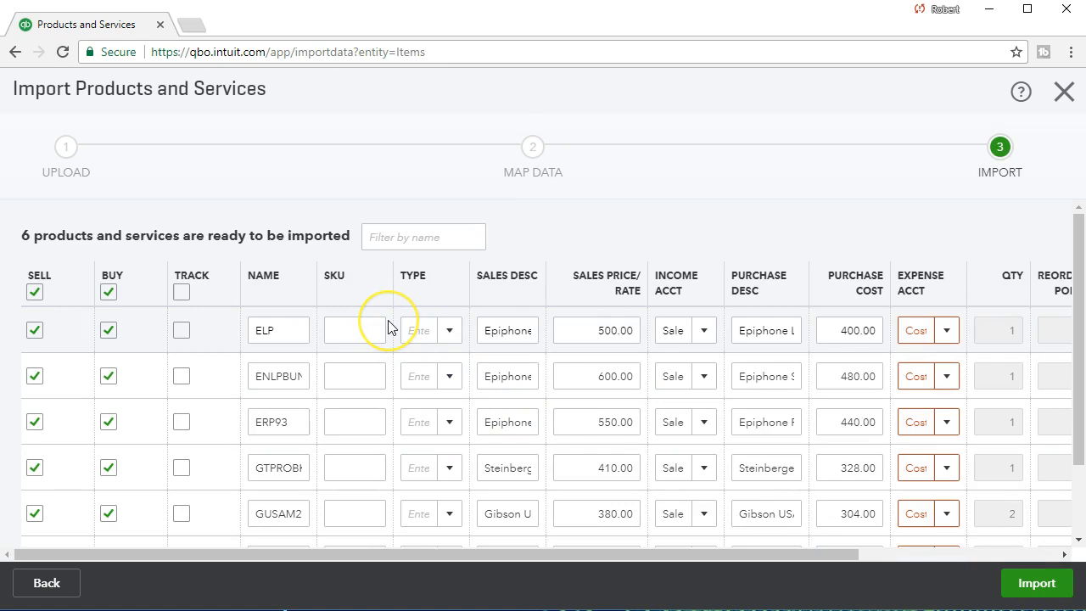
{"action": "scroll", "coordinate": [388, 322], "scroll_direction": "down", "scroll_amount": 1}
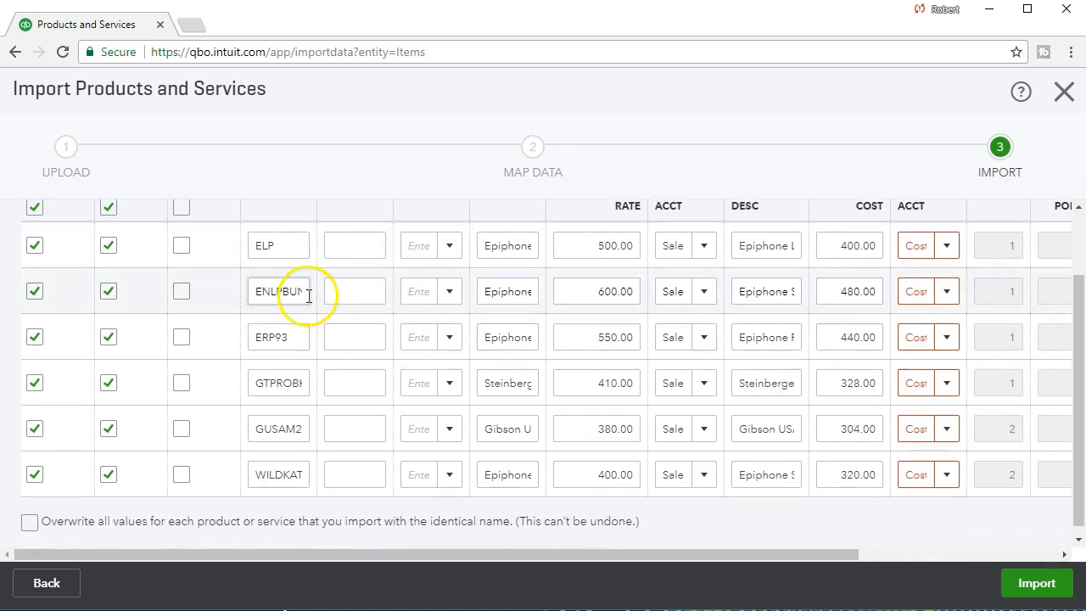
{"action": "scroll", "coordinate": [477, 237], "scroll_direction": "up", "scroll_amount": 1}
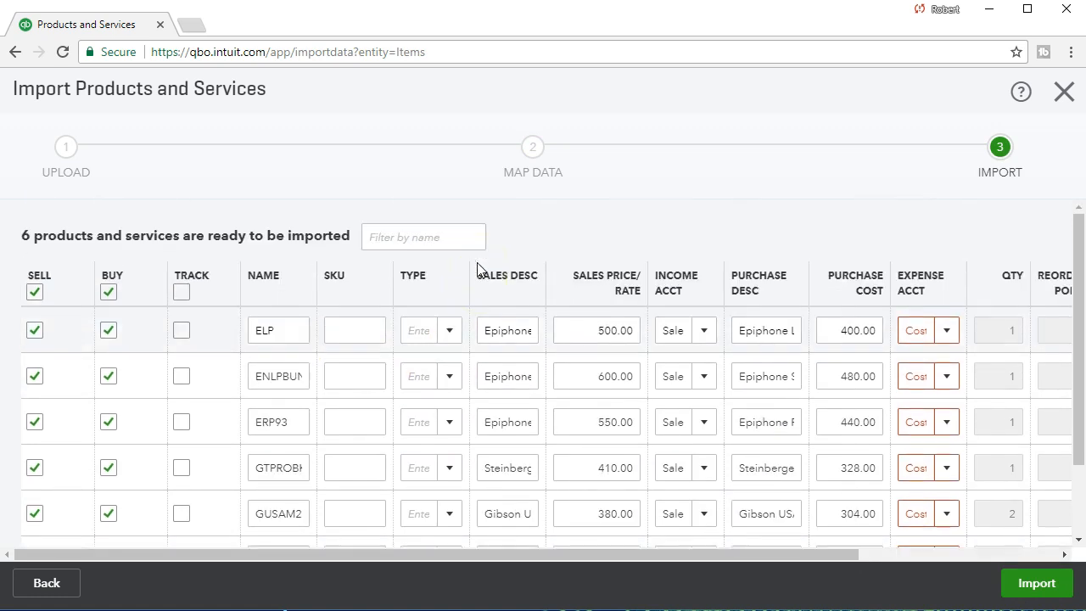
{"action": "left_click", "coordinate": [703, 336]}
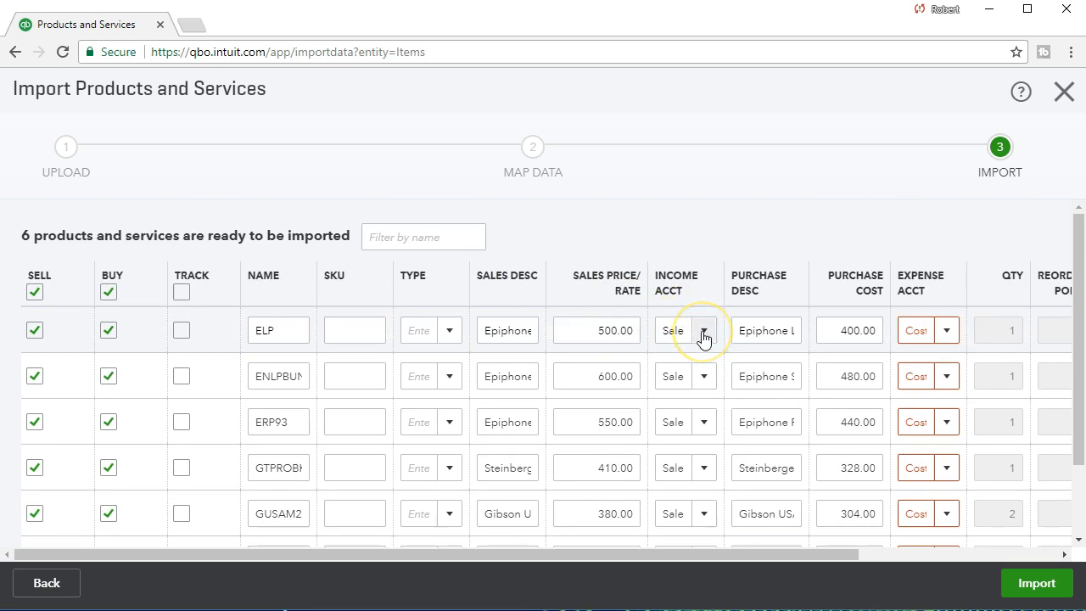
{"action": "left_click", "coordinate": [948, 334]}
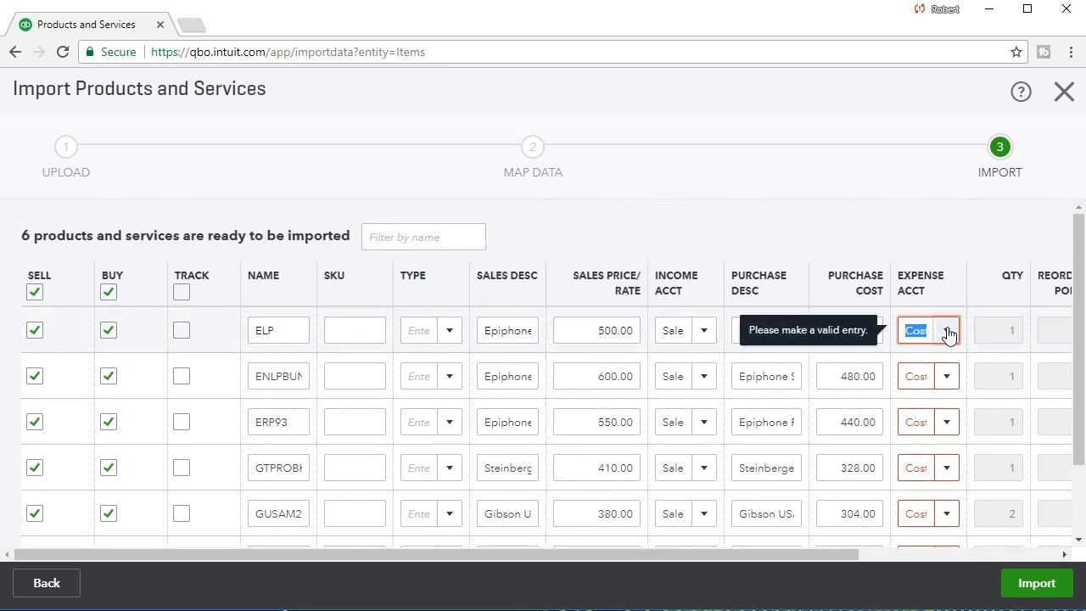
{"action": "left_click", "coordinate": [949, 334]}
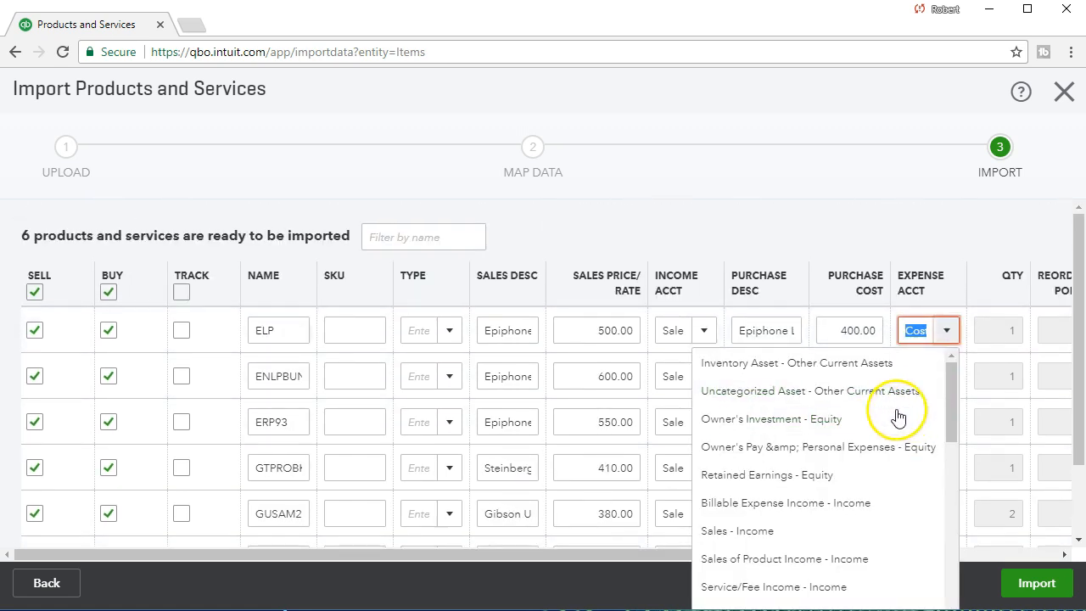
{"action": "scroll", "coordinate": [896, 429], "scroll_direction": "down", "scroll_amount": 1}
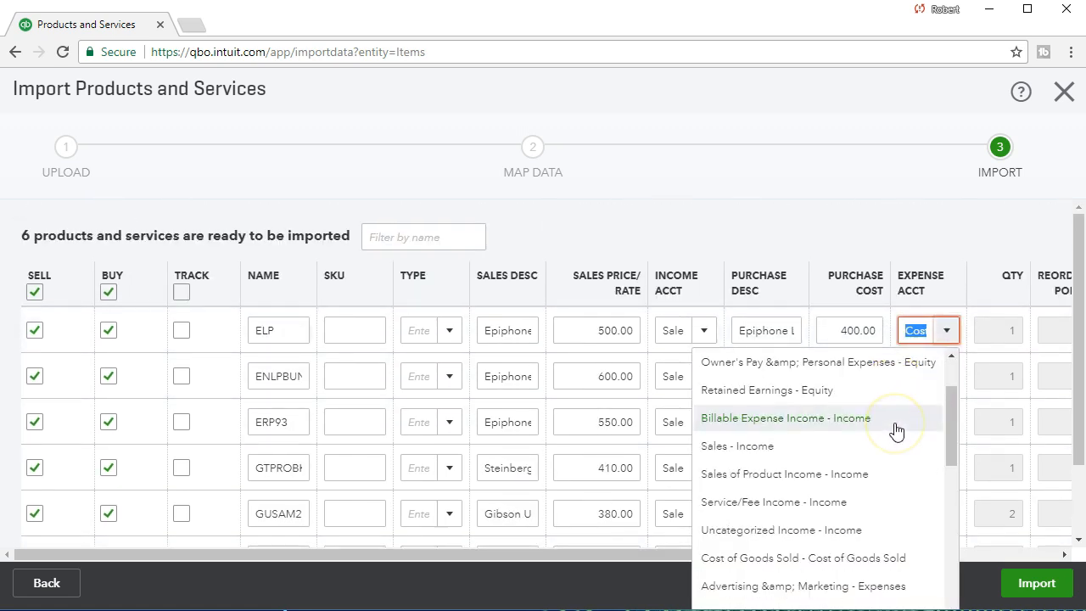
{"action": "left_click", "coordinate": [849, 557]}
Step: Set the expense account of the second item, ENLPBUN, and the third item, ERP93, to Cost of Goods Sold
{"action": "left_click", "coordinate": [942, 382]}
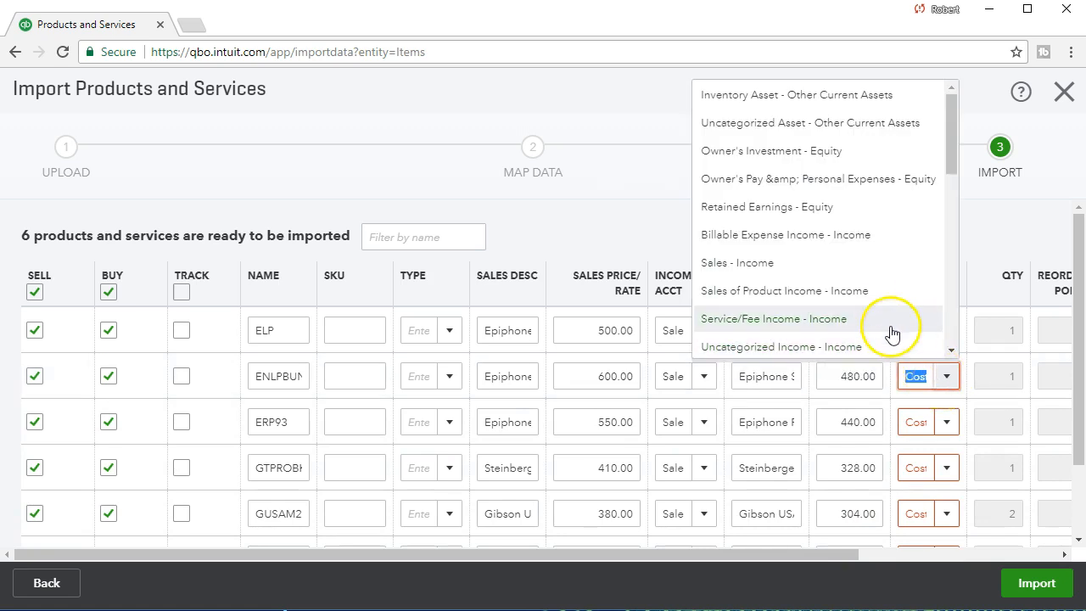
{"action": "scroll", "coordinate": [880, 312], "scroll_direction": "down", "scroll_amount": 1}
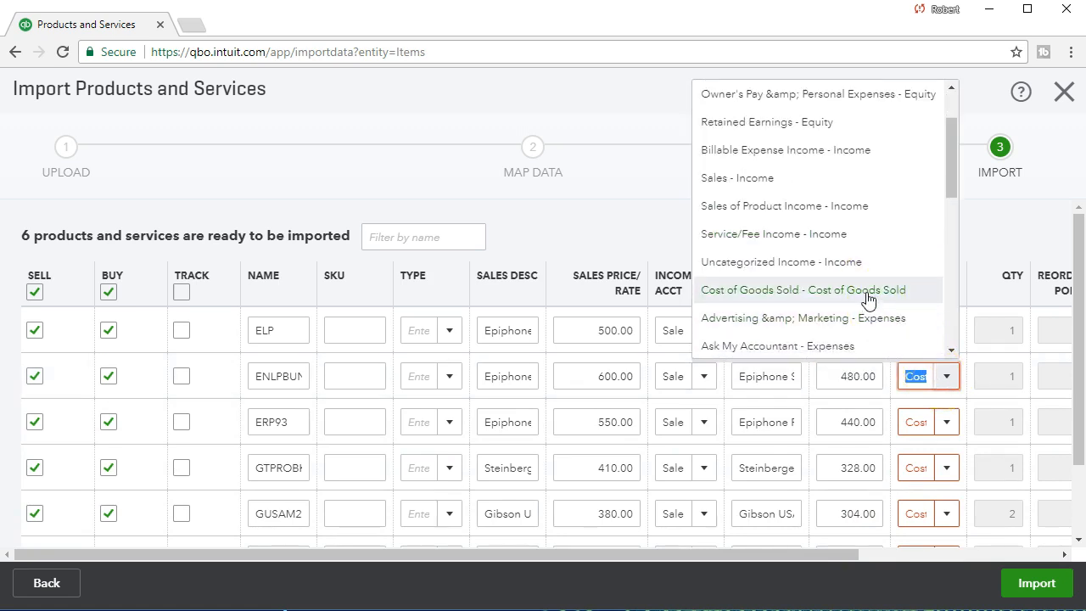
{"action": "left_click", "coordinate": [868, 290]}
{"action": "left_click", "coordinate": [950, 424]}
{"action": "left_click", "coordinate": [948, 423]}
{"action": "scroll", "coordinate": [850, 318], "scroll_direction": "down", "scroll_amount": 1}
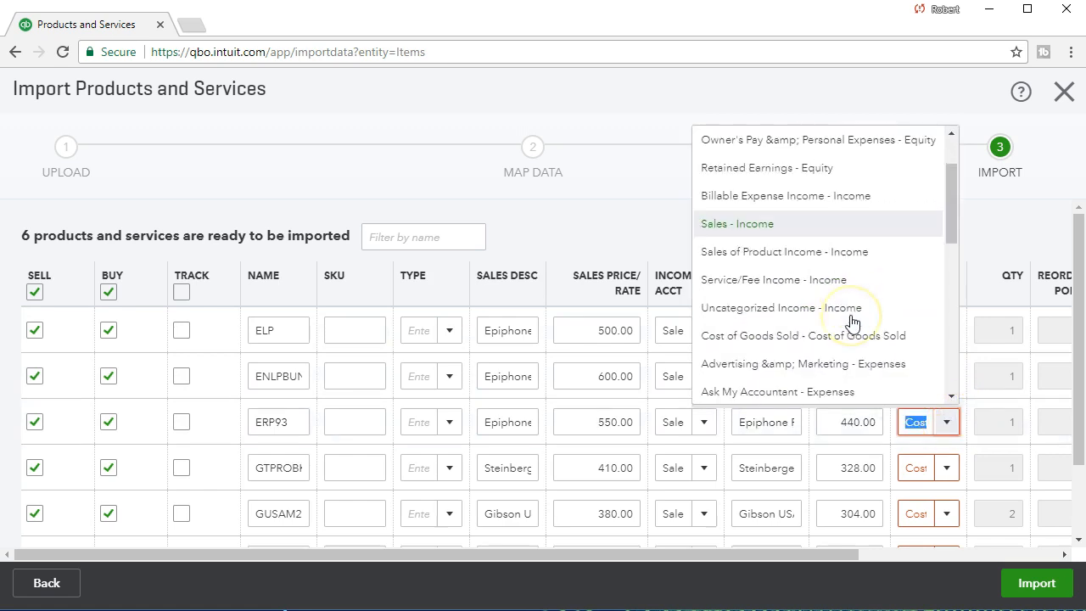
{"action": "left_click", "coordinate": [842, 337]}
Step: Set the expense account of the fourth and fifth items, the Steinberger and GUSAM2, to Cost of Goods Sold
{"action": "left_click", "coordinate": [942, 467]}
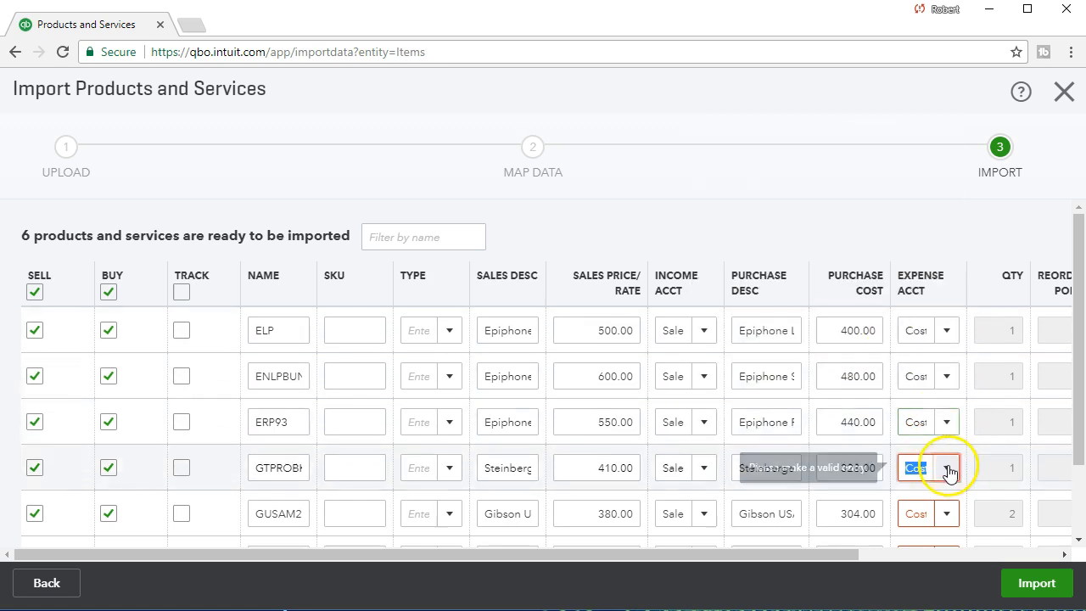
{"action": "left_click", "coordinate": [946, 468]}
{"action": "scroll", "coordinate": [862, 374], "scroll_direction": "down", "scroll_amount": 1}
{"action": "left_click", "coordinate": [862, 374]}
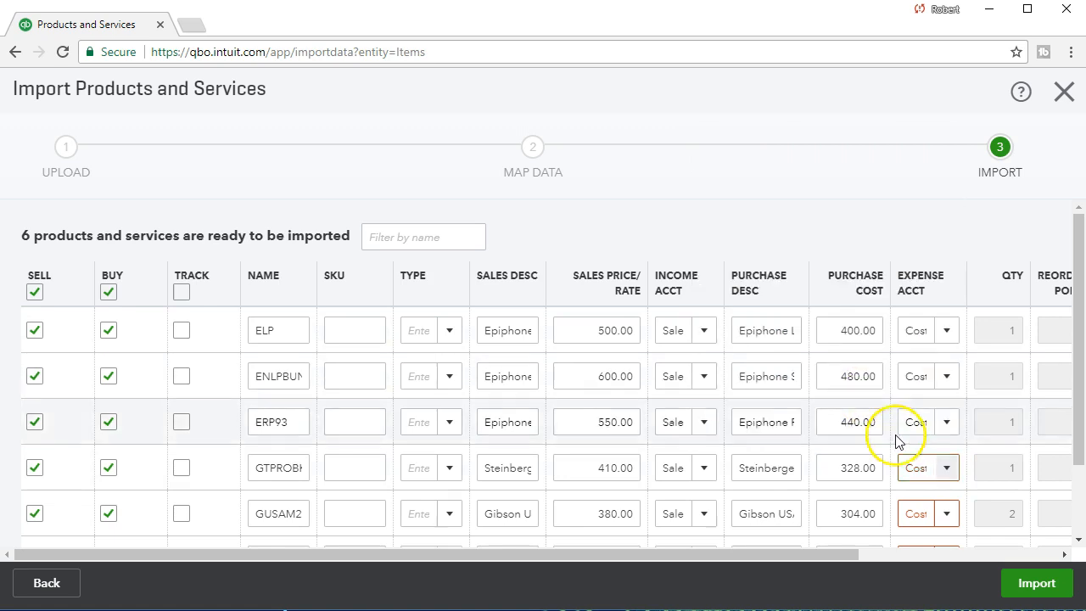
{"action": "scroll", "coordinate": [871, 417], "scroll_direction": "down", "scroll_amount": 1}
{"action": "left_click", "coordinate": [936, 436]}
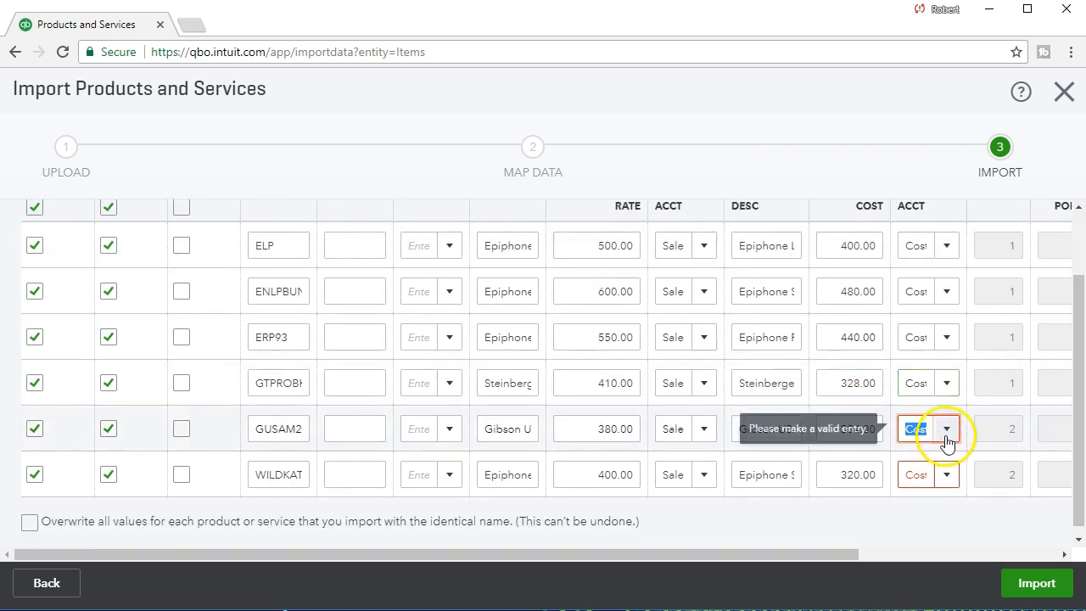
{"action": "left_click", "coordinate": [938, 436]}
{"action": "scroll", "coordinate": [864, 318], "scroll_direction": "down", "scroll_amount": 1}
{"action": "left_click", "coordinate": [855, 342]}
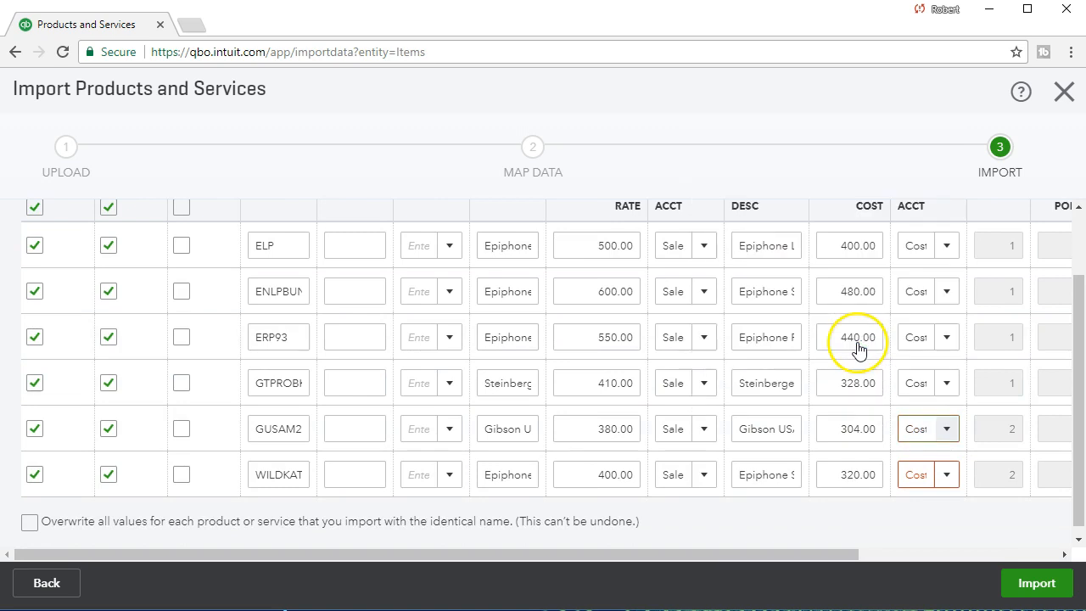
Step: Set the expense account of the last item, WILDKAT, to Cost of Goods Sold
{"action": "left_click", "coordinate": [946, 476]}
{"action": "left_click", "coordinate": [945, 476]}
{"action": "scroll", "coordinate": [873, 392], "scroll_direction": "down", "scroll_amount": 1}
{"action": "left_click", "coordinate": [873, 393]}
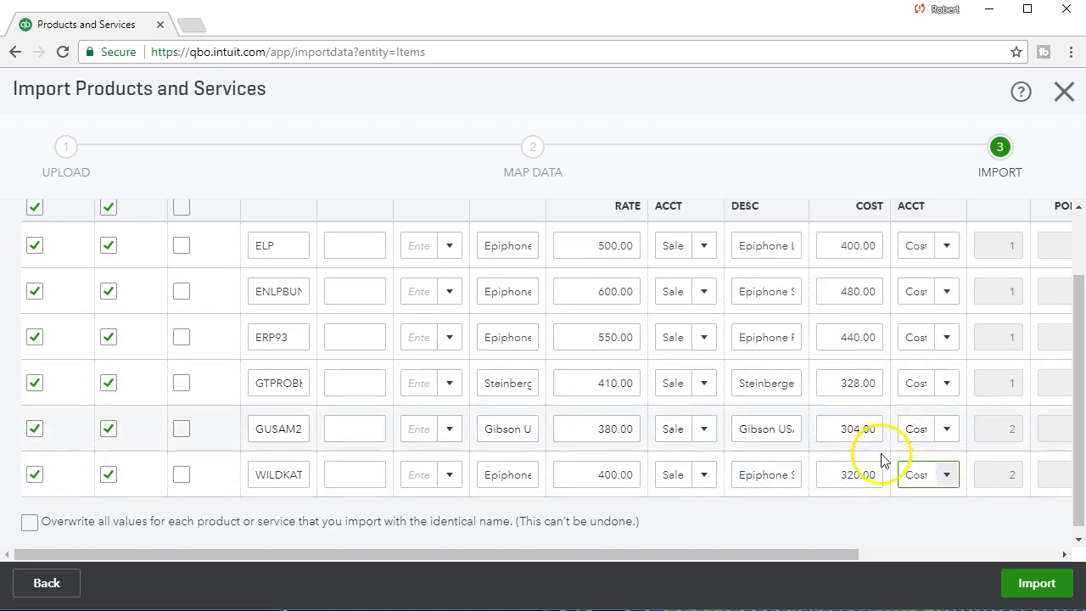
{"action": "left_click_drag", "start_coordinate": [836, 561], "coordinate": [1058, 549]}
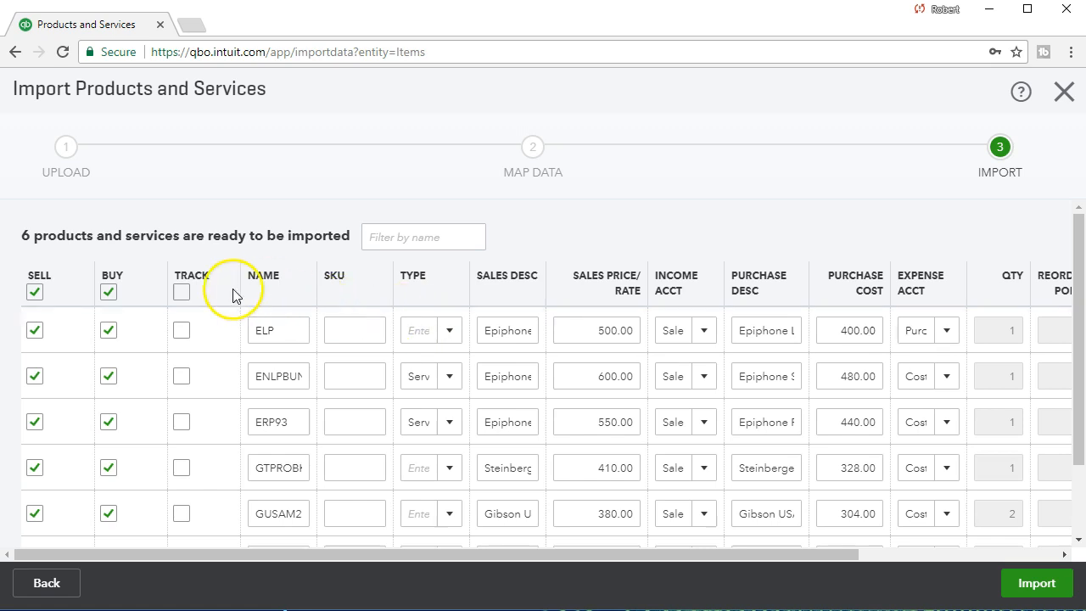
Step: Turn on inventory tracking for the ELP item and check its available Type options
{"action": "left_click", "coordinate": [180, 330]}
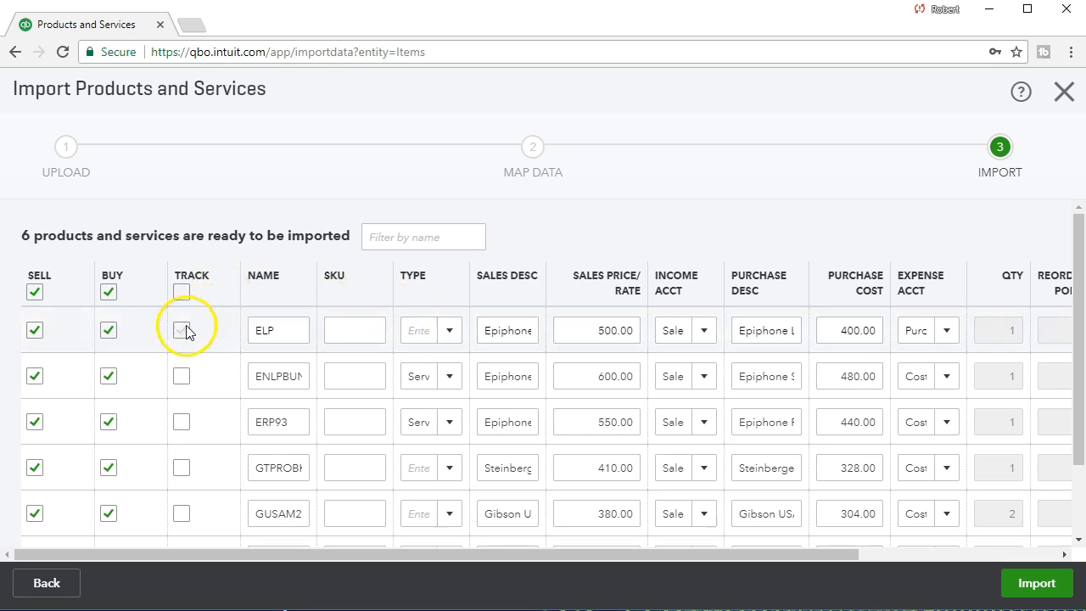
{"action": "left_click", "coordinate": [458, 335]}
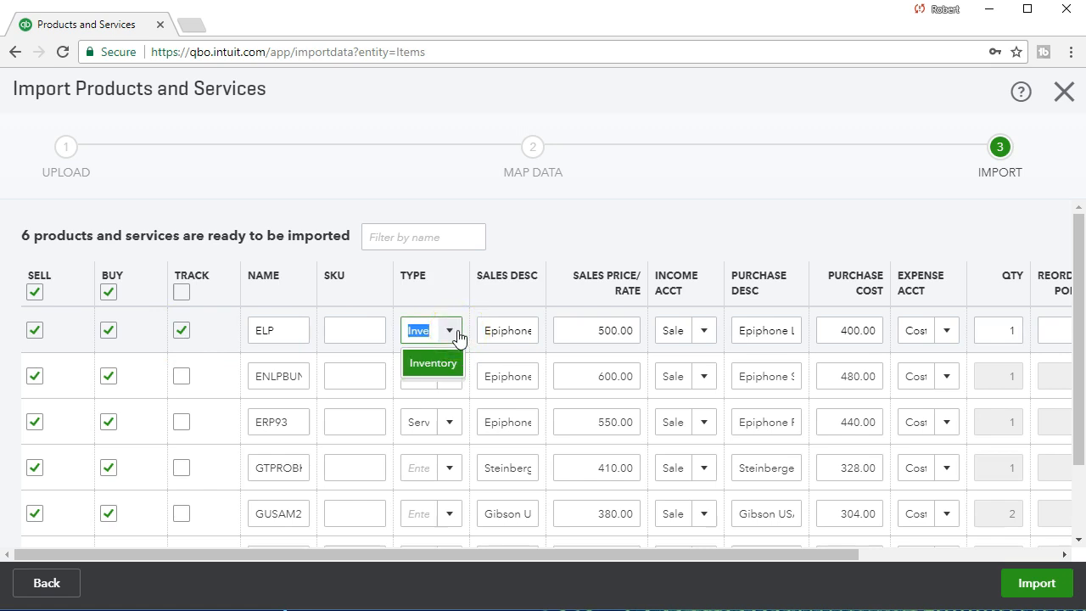
{"action": "left_click", "coordinate": [459, 338]}
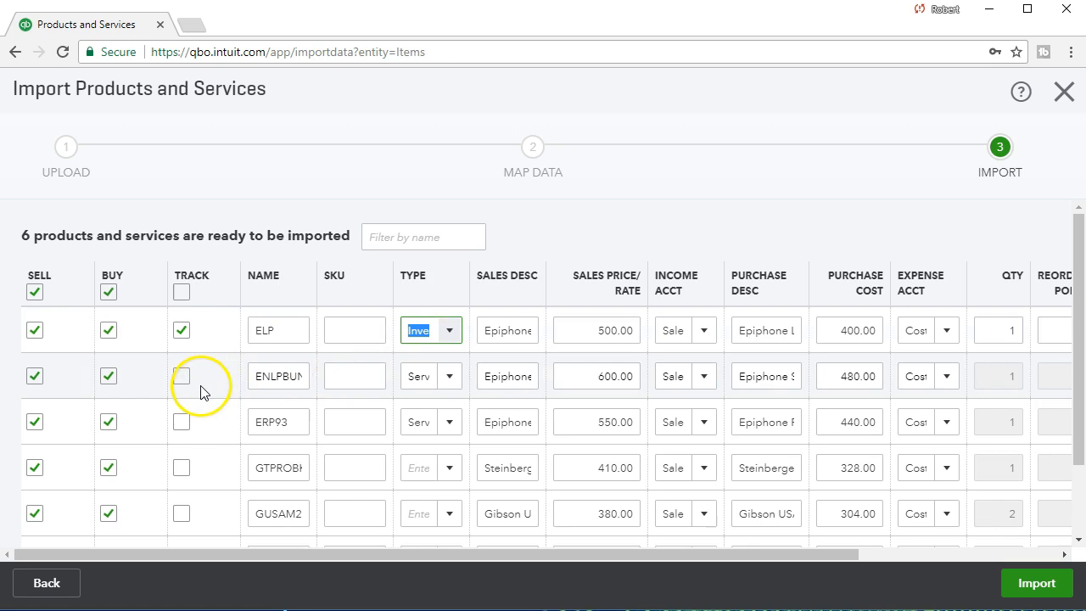
Step: Turn on inventory tracking for the remaining five items, from ENLPBUN to WILDKAT
{"action": "left_click", "coordinate": [449, 379]}
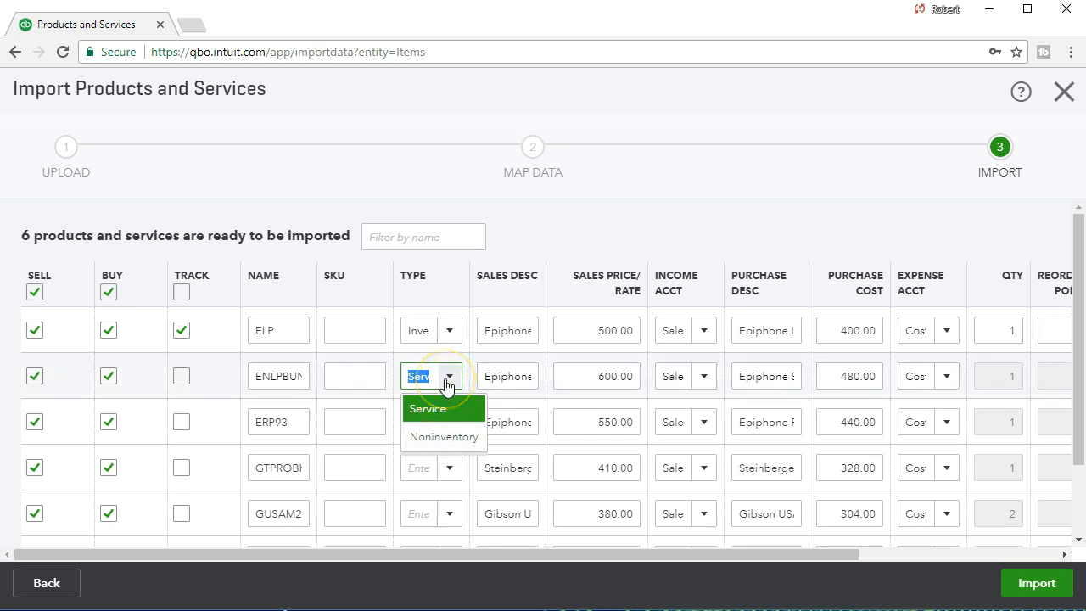
{"action": "left_click", "coordinate": [181, 375]}
{"action": "left_click", "coordinate": [181, 421]}
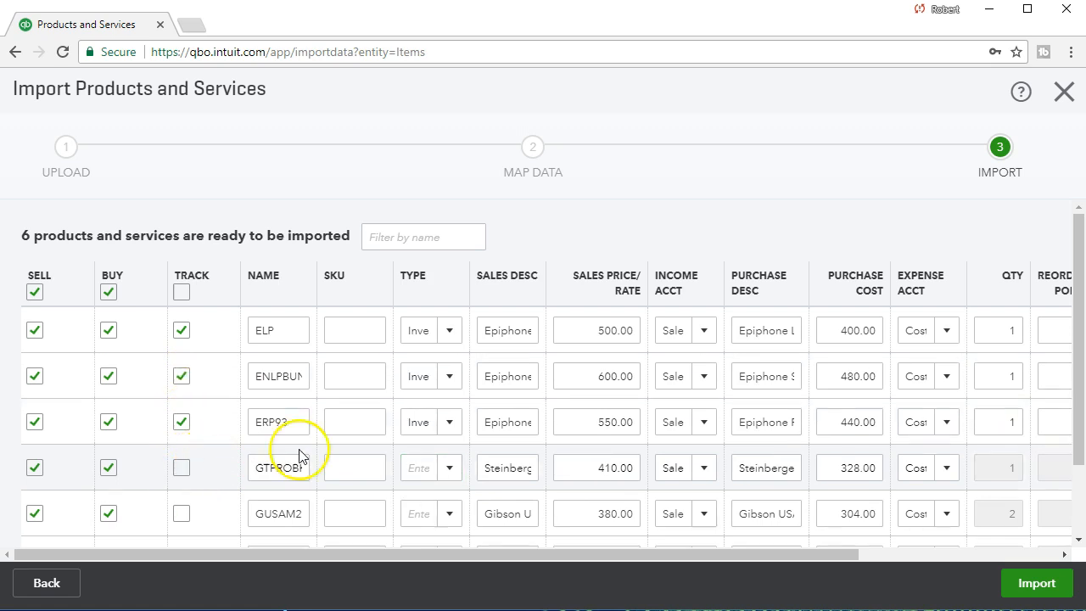
{"action": "left_click", "coordinate": [182, 468]}
{"action": "scroll", "coordinate": [195, 434], "scroll_direction": "down", "scroll_amount": 1}
{"action": "left_click", "coordinate": [182, 428]}
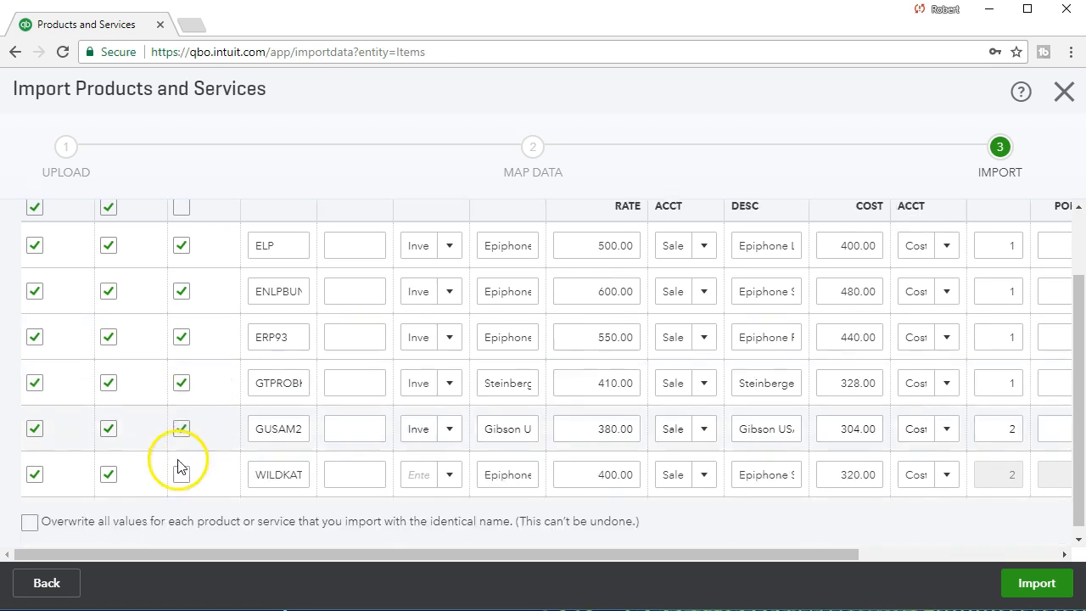
{"action": "left_click", "coordinate": [181, 475]}
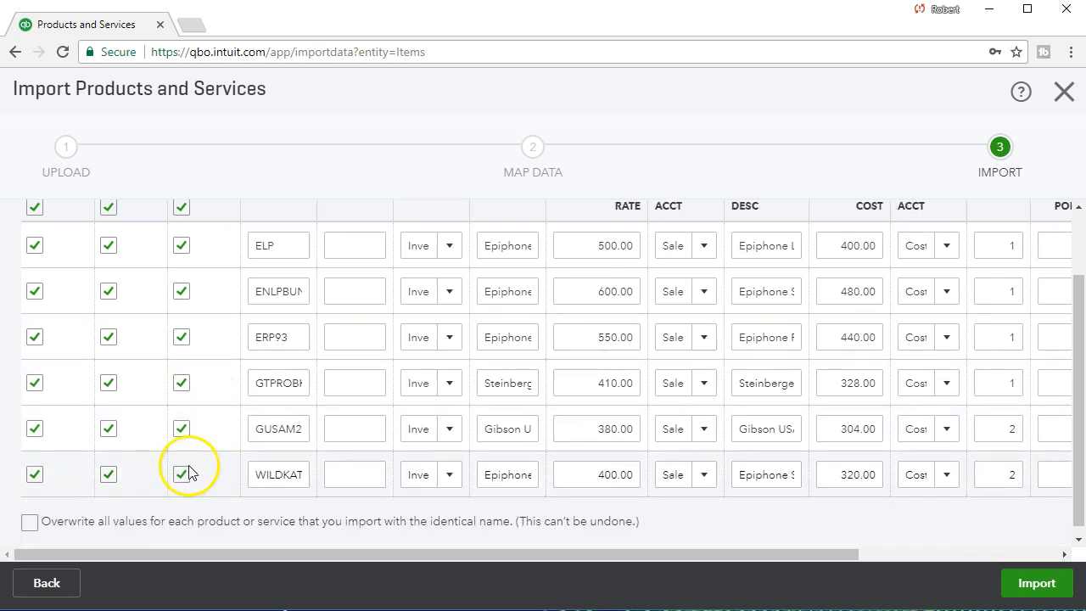
Step: Return to the first item and review its Type selection with all six items tracked
{"action": "scroll", "coordinate": [296, 455], "scroll_direction": "up", "scroll_amount": 3}
{"action": "left_click", "coordinate": [448, 331]}
{"action": "left_click", "coordinate": [449, 337]}
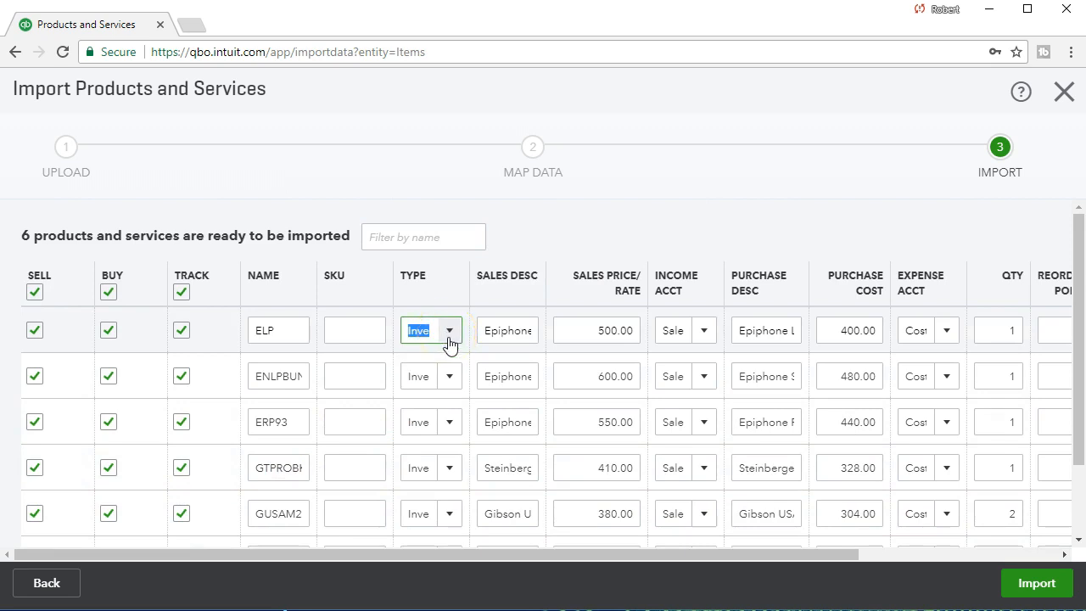
Step: Import the six products and services, then leave the import page for the Products and Services list
{"action": "left_click_drag", "start_coordinate": [519, 556], "coordinate": [467, 572]}
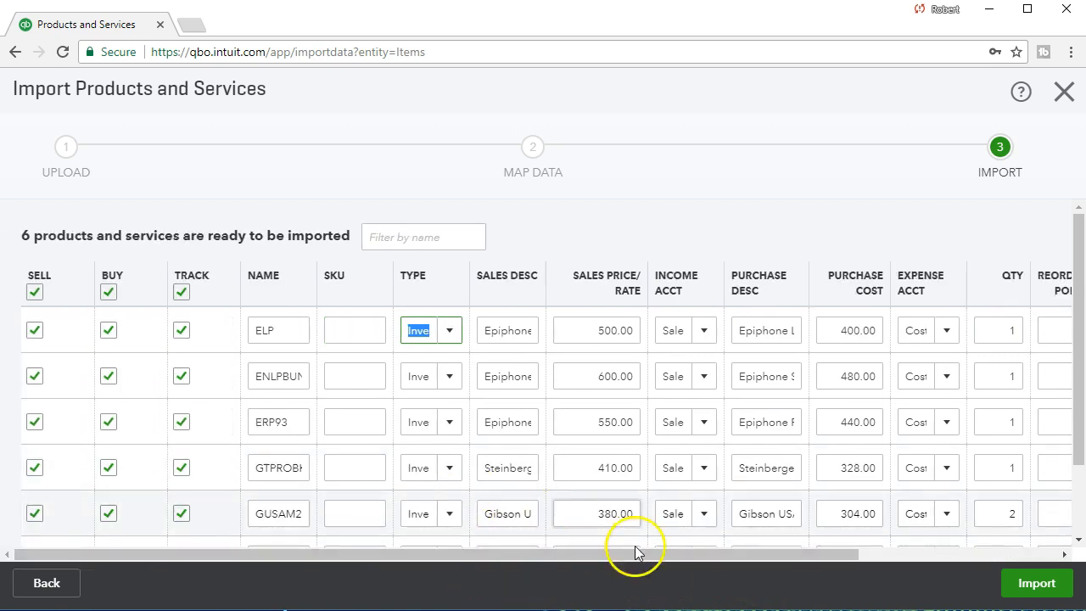
{"action": "left_click", "coordinate": [1031, 594]}
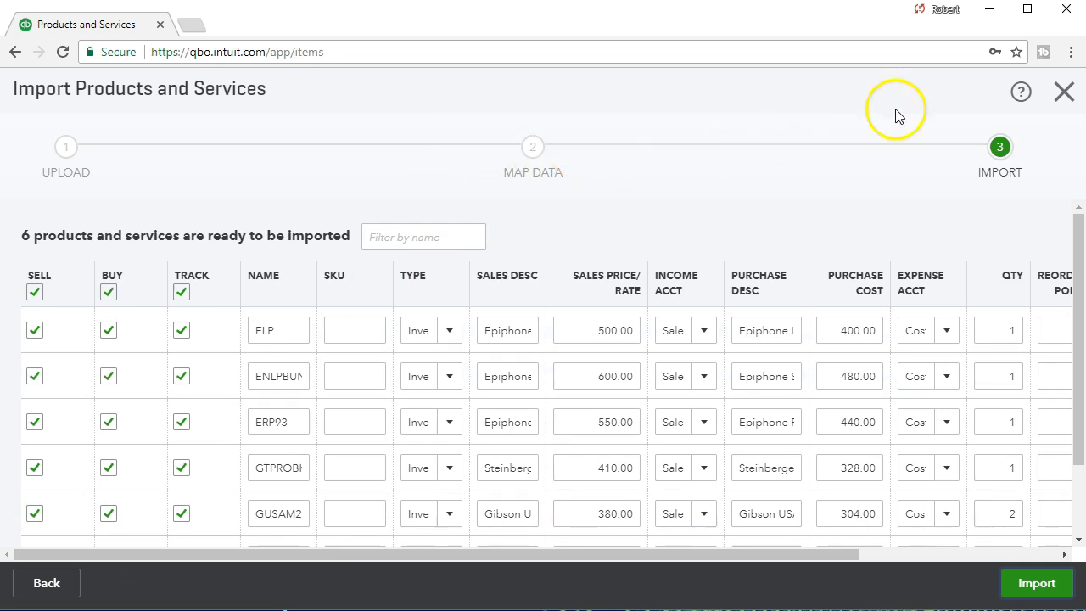
{"action": "left_click", "coordinate": [1061, 93]}
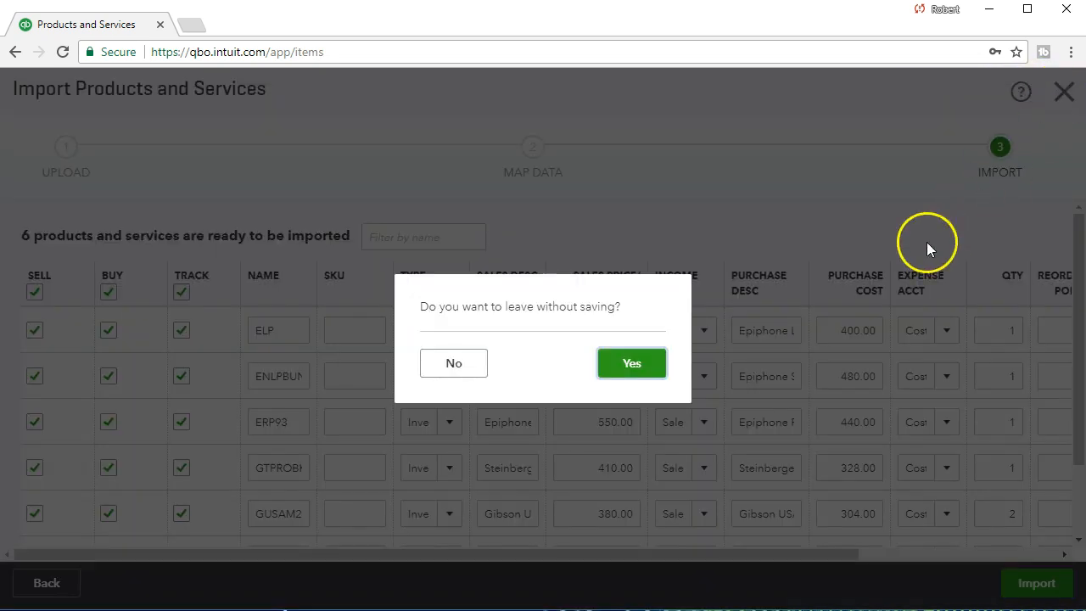
{"action": "left_click", "coordinate": [635, 370]}
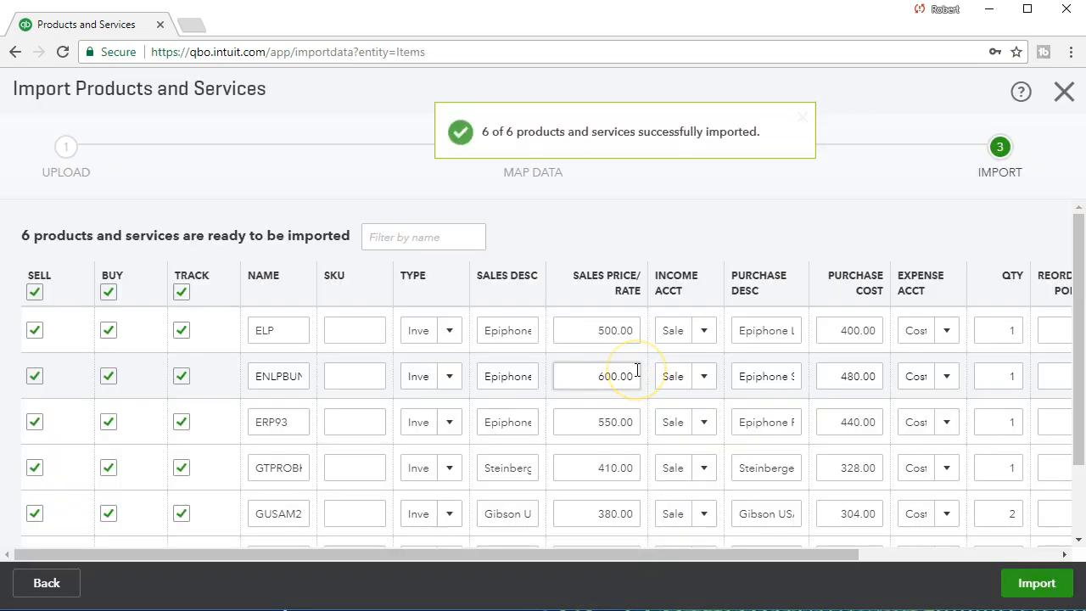
{"action": "left_click", "coordinate": [1064, 93]}
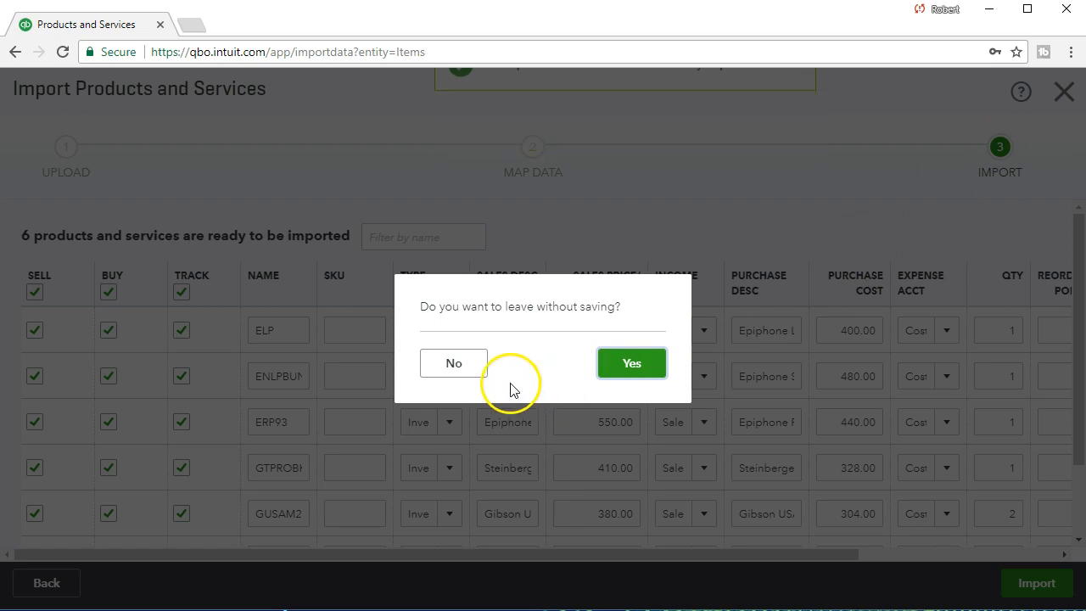
{"action": "left_click", "coordinate": [620, 364]}
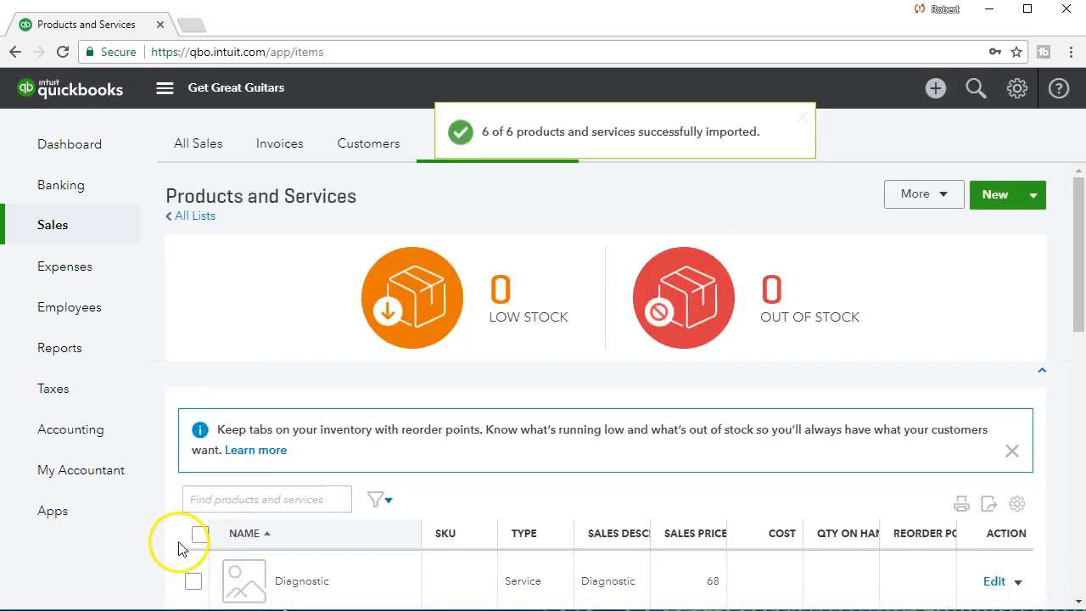
Step: Filter the Products and Services list by the Inventory type and review the imported items
{"action": "scroll", "coordinate": [291, 394], "scroll_direction": "down", "scroll_amount": 2}
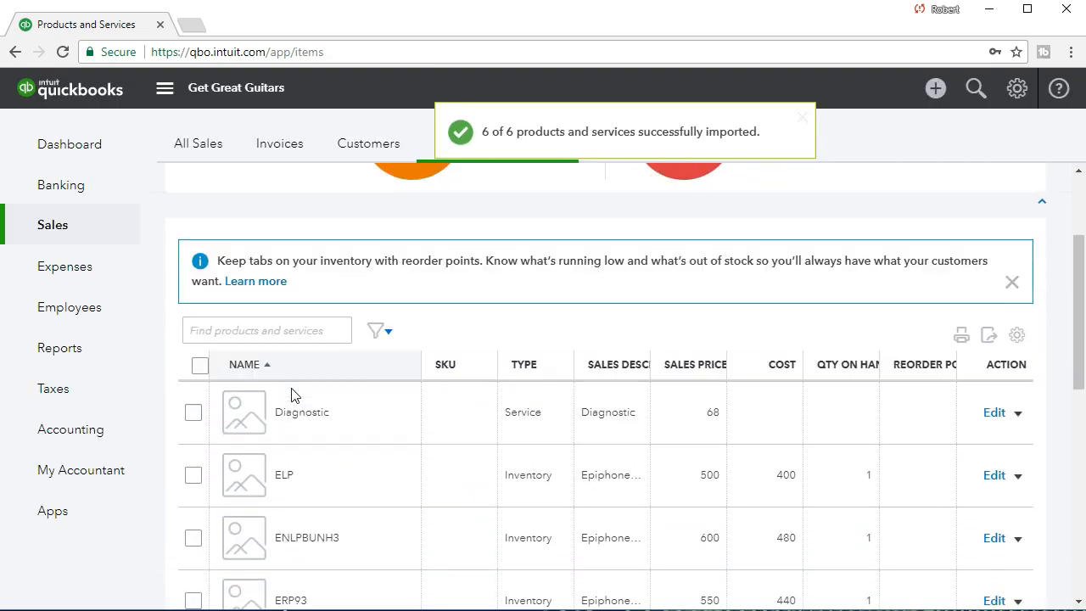
{"action": "scroll", "coordinate": [291, 394], "scroll_direction": "up", "scroll_amount": 2}
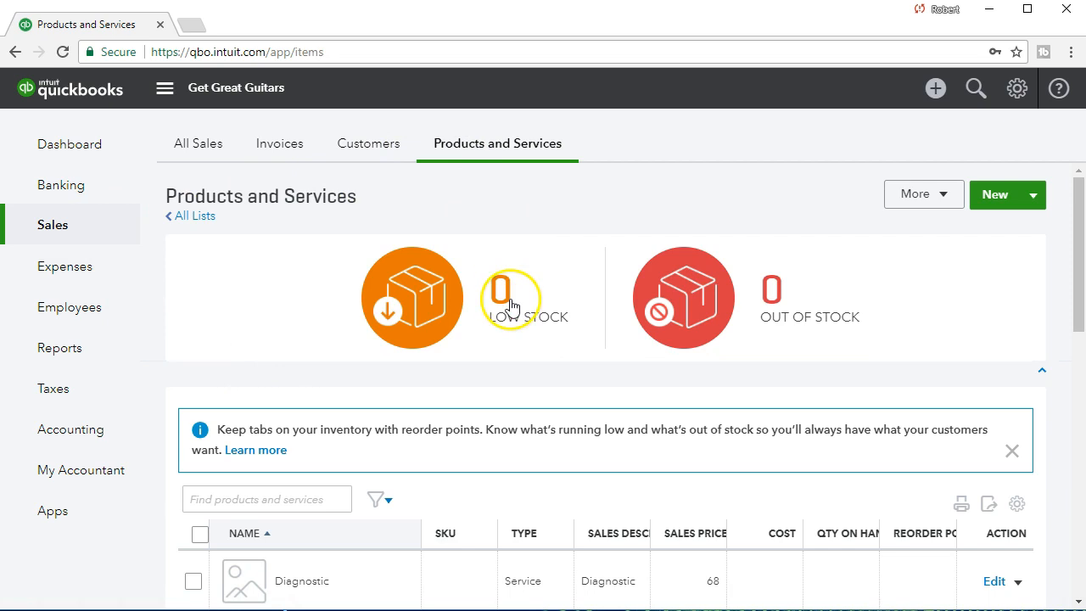
{"action": "scroll", "coordinate": [506, 297], "scroll_direction": "down", "scroll_amount": 2}
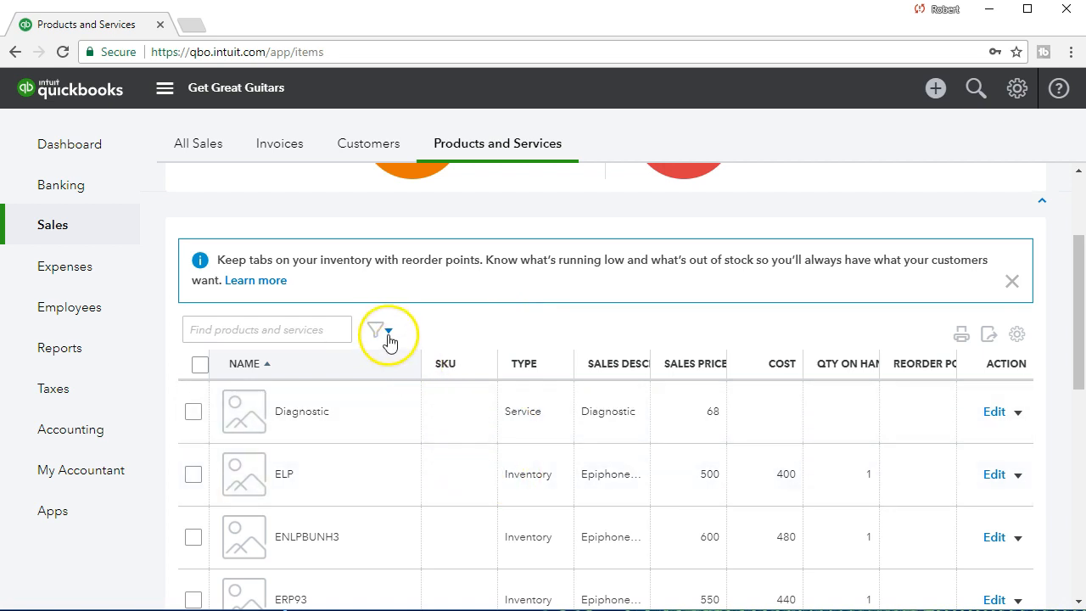
{"action": "left_click", "coordinate": [384, 332]}
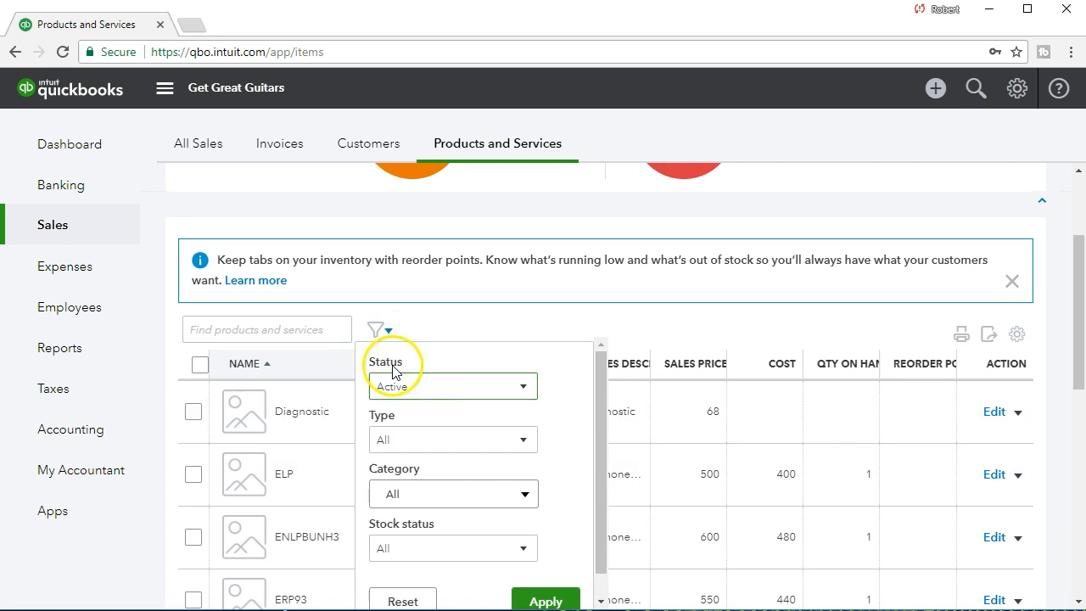
{"action": "left_click", "coordinate": [431, 440]}
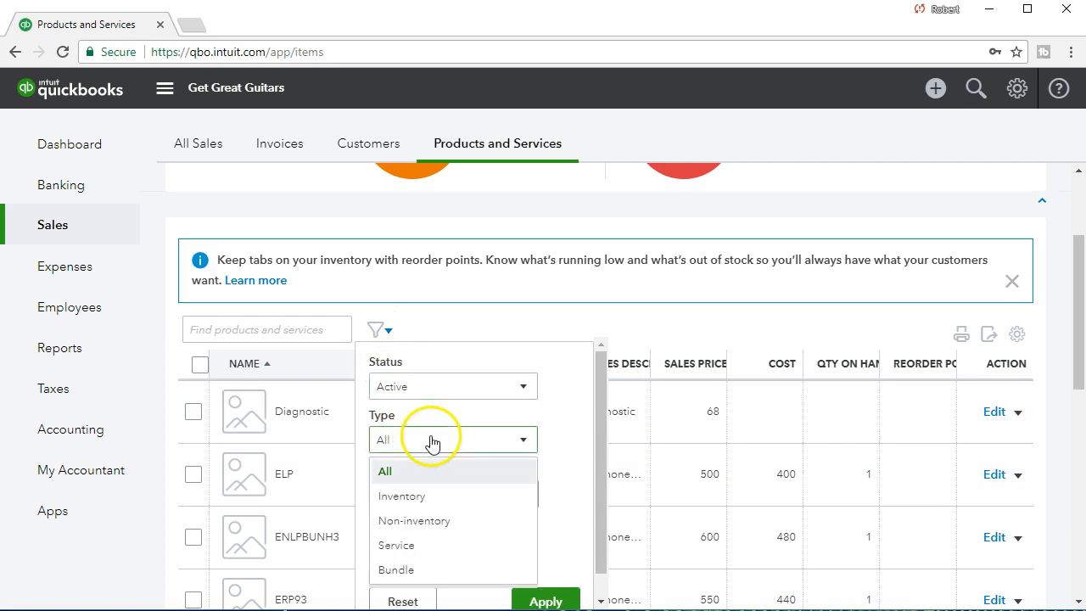
{"action": "left_click", "coordinate": [424, 497]}
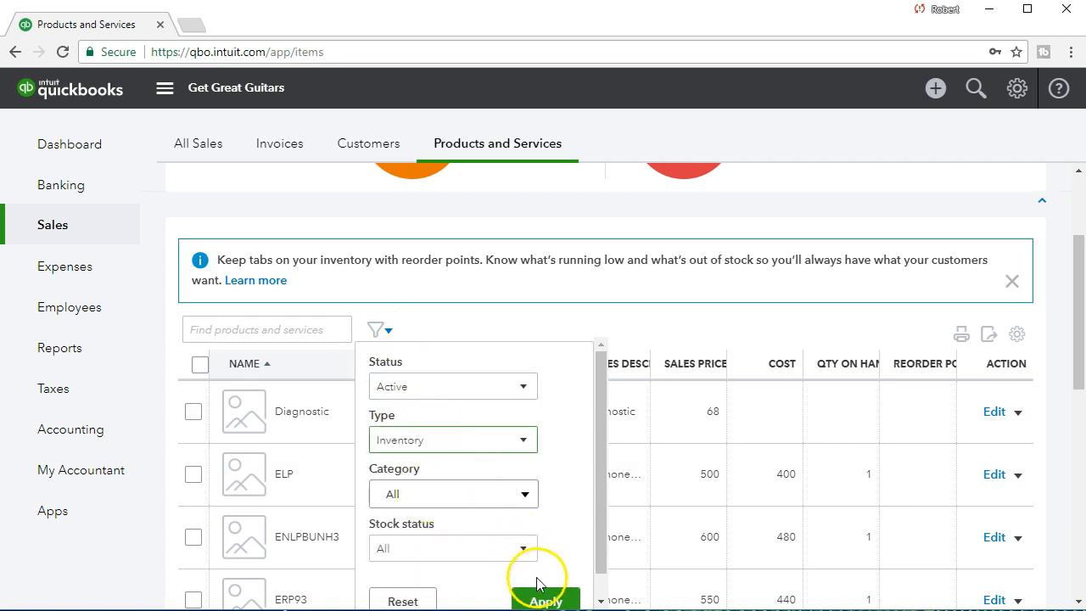
{"action": "scroll", "coordinate": [560, 568], "scroll_direction": "down", "scroll_amount": 1}
{"action": "left_click", "coordinate": [565, 577]}
{"action": "scroll", "coordinate": [669, 432], "scroll_direction": "down", "scroll_amount": 3}
{"action": "left_click", "coordinate": [613, 478]}
Step: Go to the reports area and open the Balance Sheet report
{"action": "left_click", "coordinate": [214, 486]}
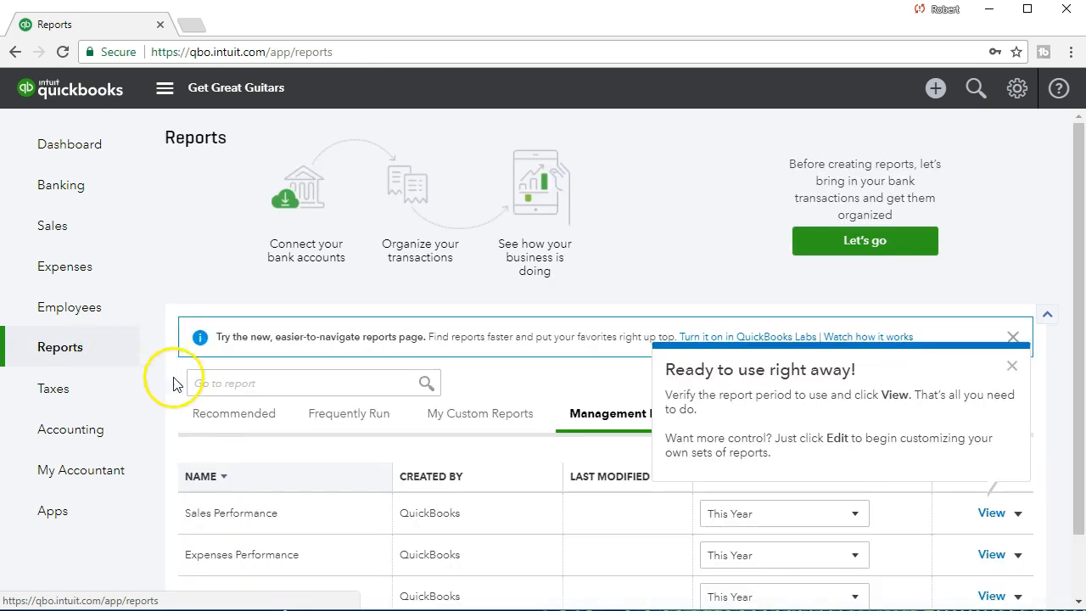
{"action": "left_click", "coordinate": [285, 382]}
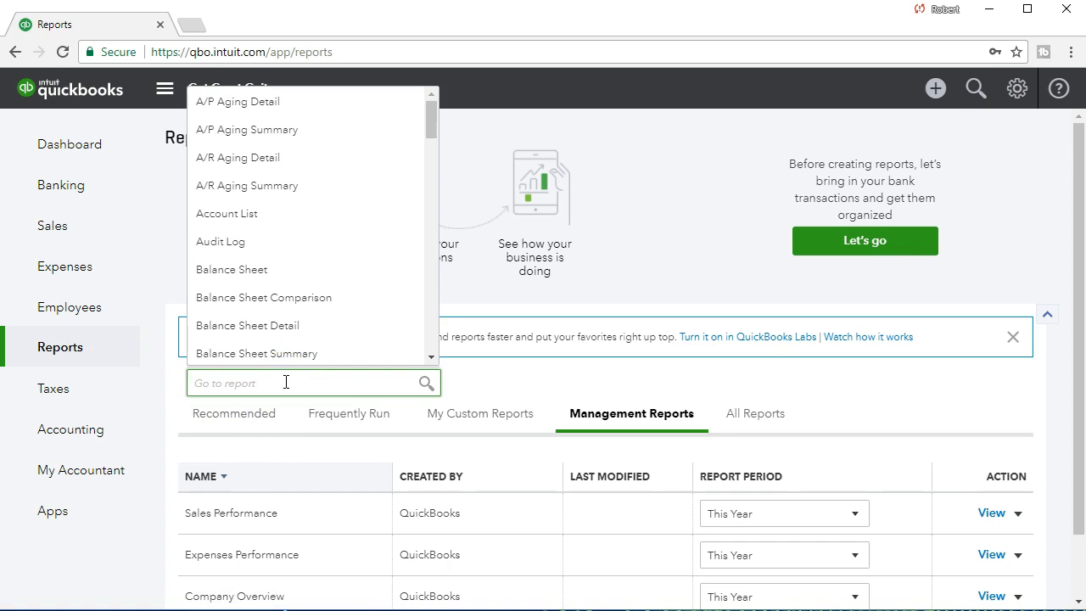
{"action": "left_click", "coordinate": [278, 274]}
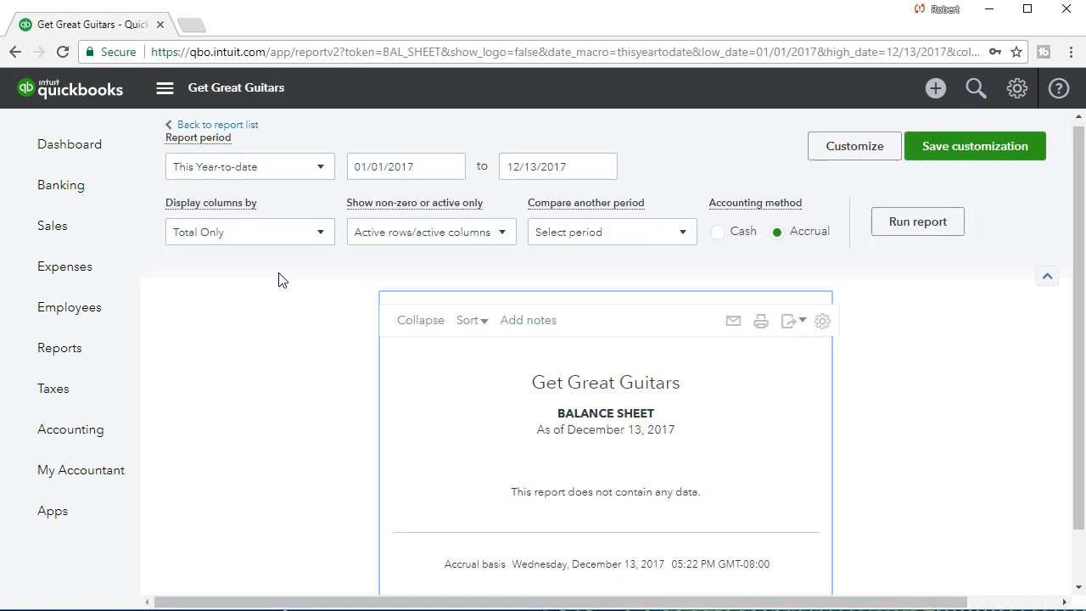
Step: Run the Balance Sheet for the period 01/01/2021 to 12/31/2021 and review its asset and equity lines
{"action": "left_click", "coordinate": [417, 164]}
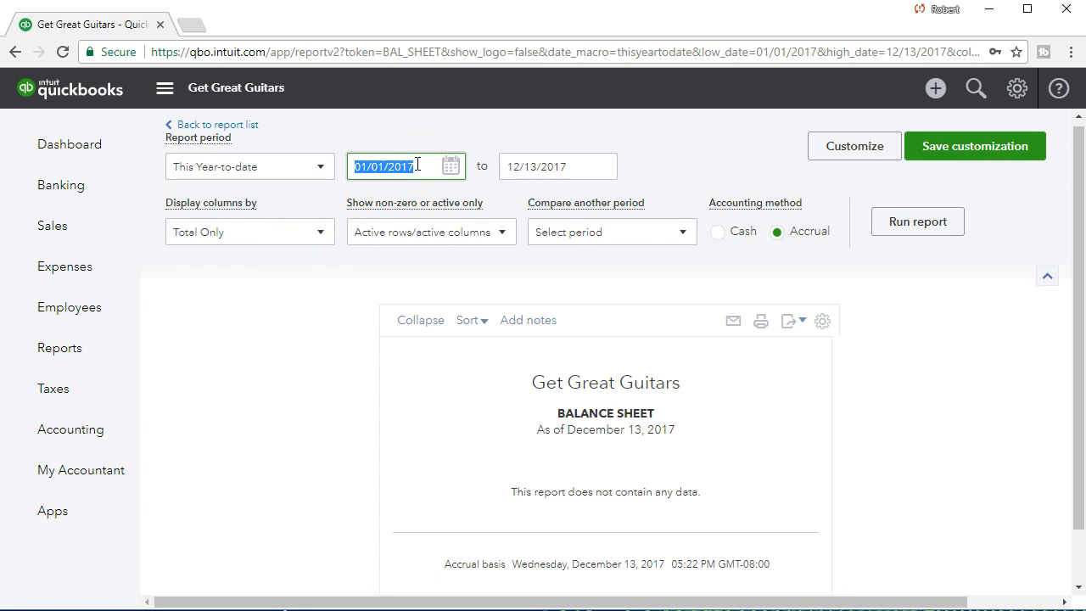
{"action": "type", "text": "010121"}
{"action": "key", "text": "Tab"}
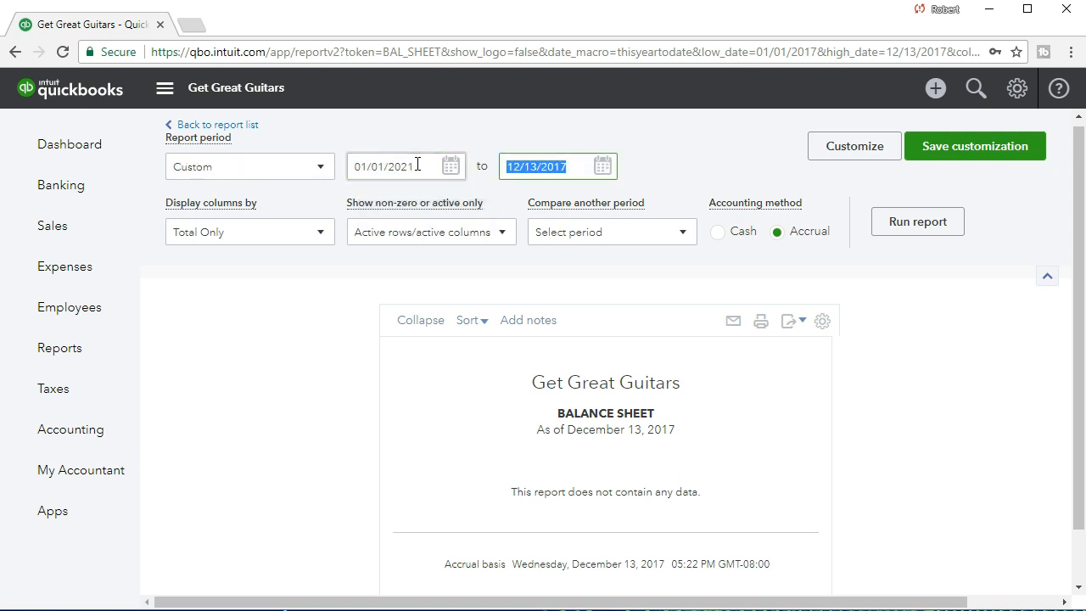
{"action": "type", "text": "123121"}
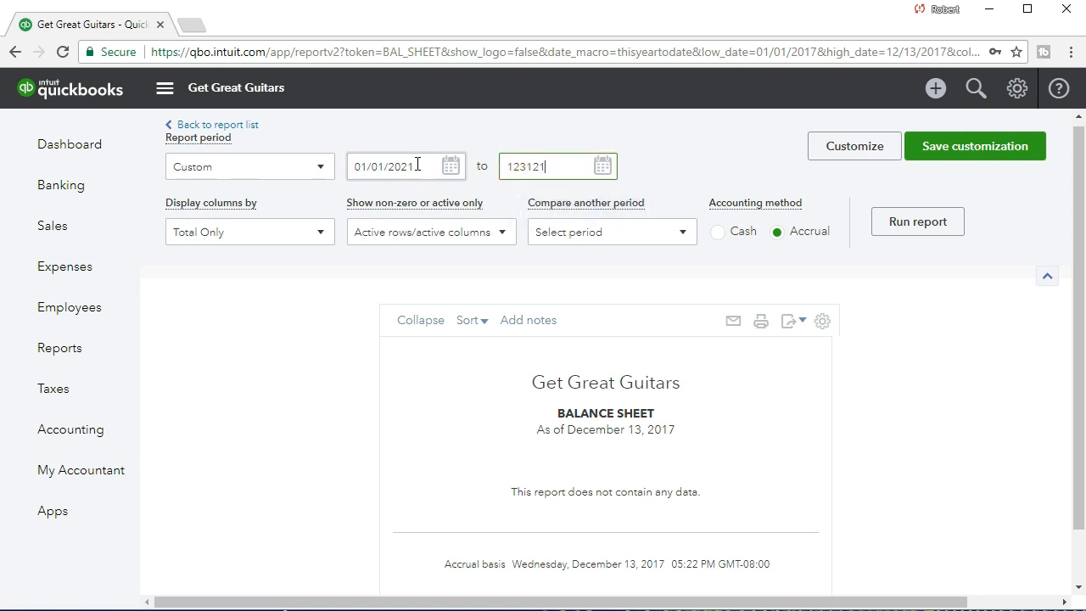
{"action": "key", "text": "Tab"}
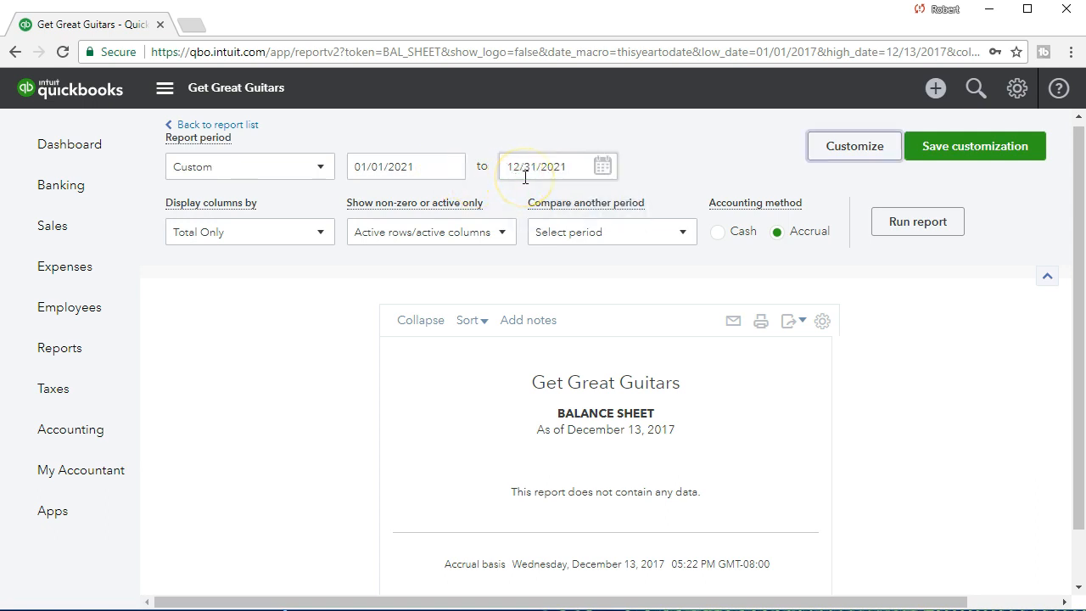
{"action": "left_click", "coordinate": [918, 222]}
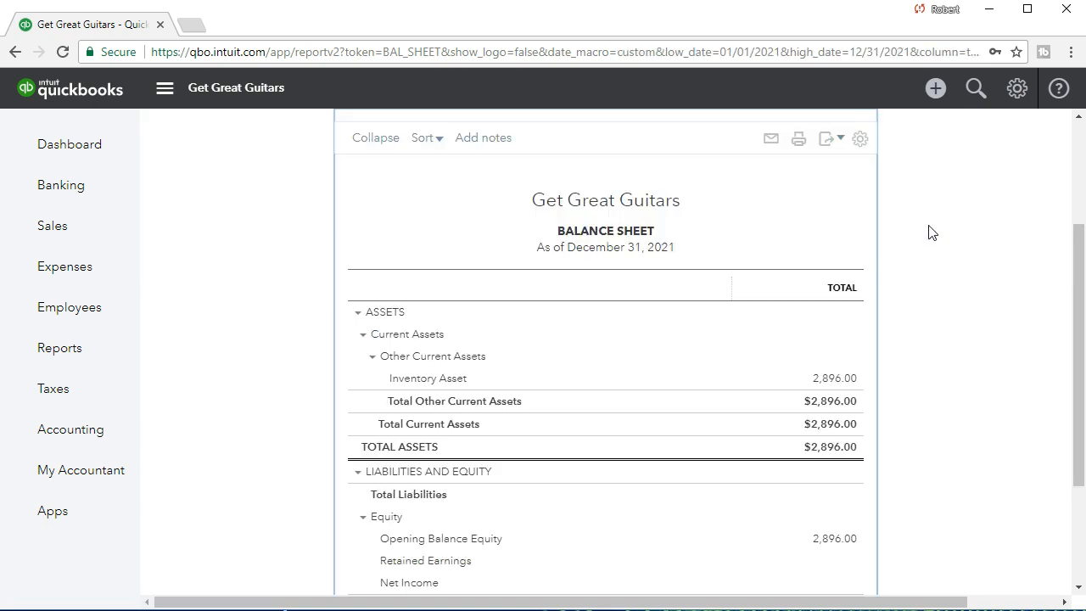
{"action": "scroll", "coordinate": [931, 382], "scroll_direction": "down", "scroll_amount": 1}
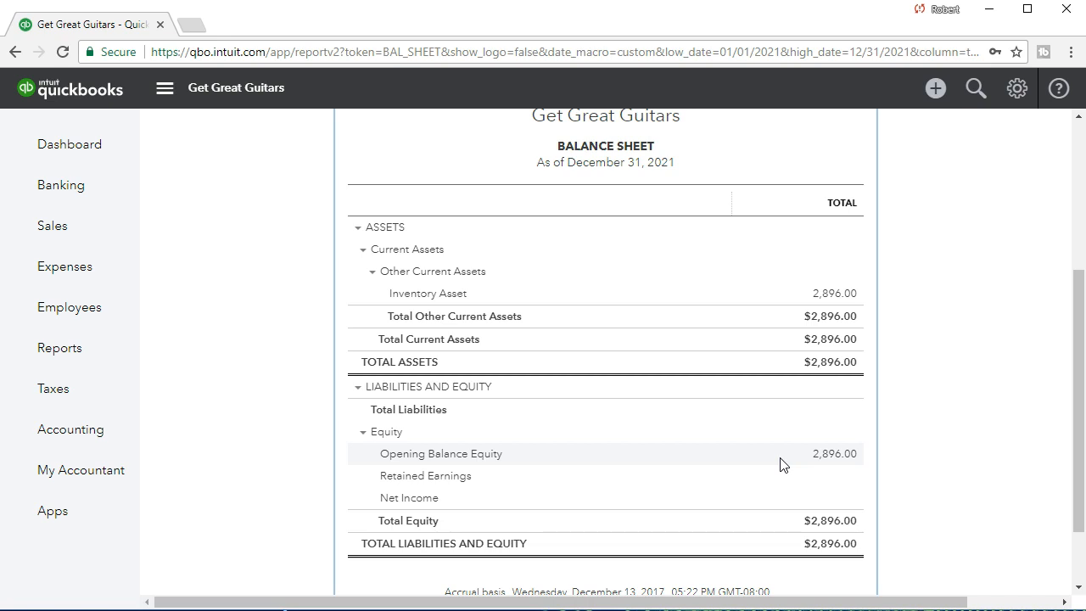
Step: Drill into the Inventory Asset amount on the Balance Sheet and examine its transaction report
{"action": "left_click", "coordinate": [816, 299]}
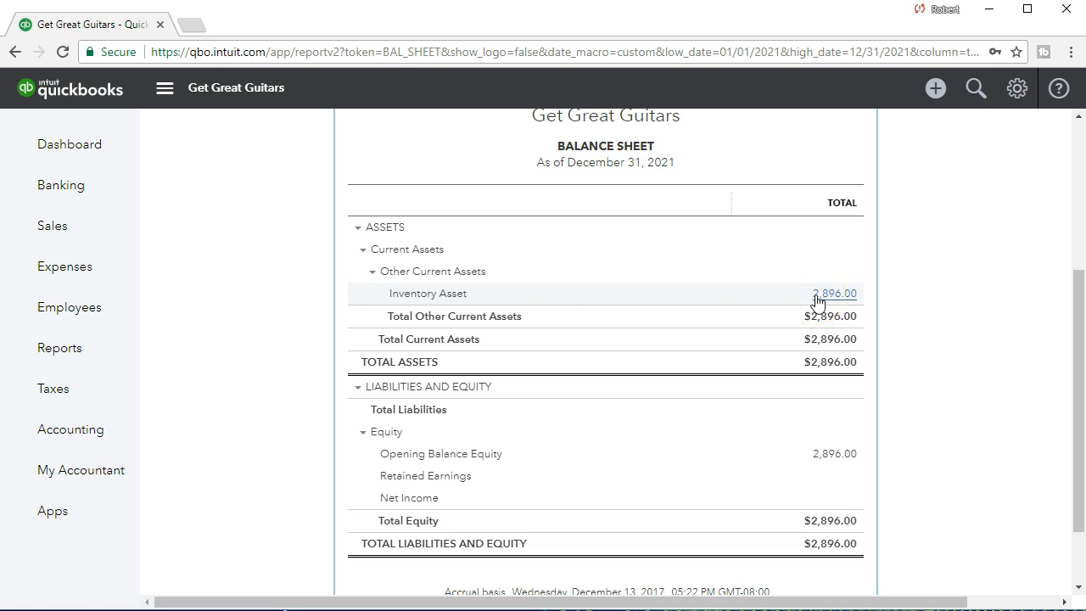
{"action": "left_click", "coordinate": [820, 298]}
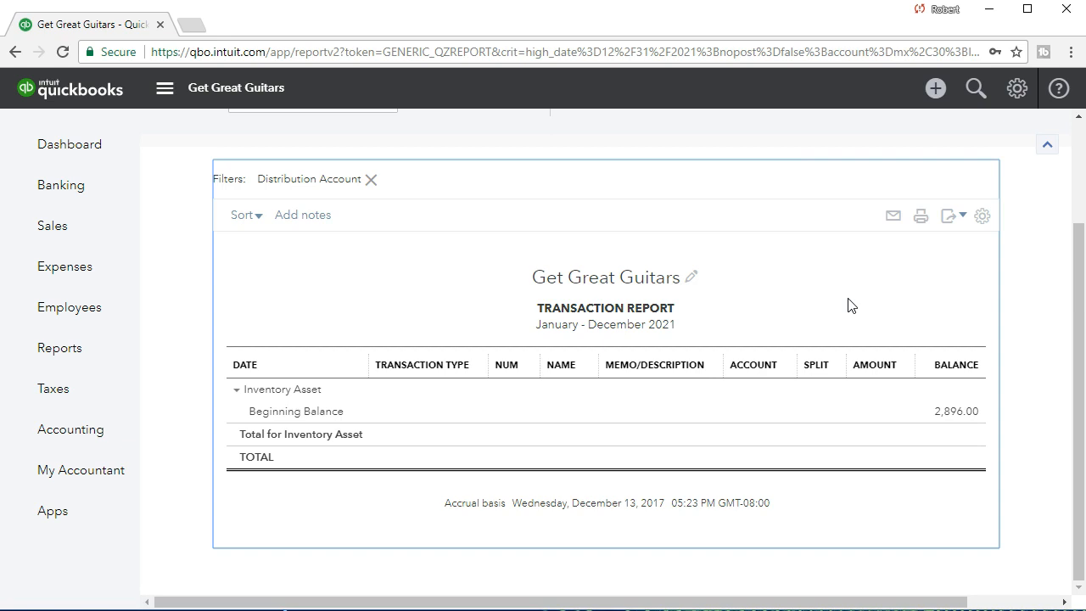
{"action": "left_click", "coordinate": [845, 305]}
{"action": "left_click", "coordinate": [574, 341]}
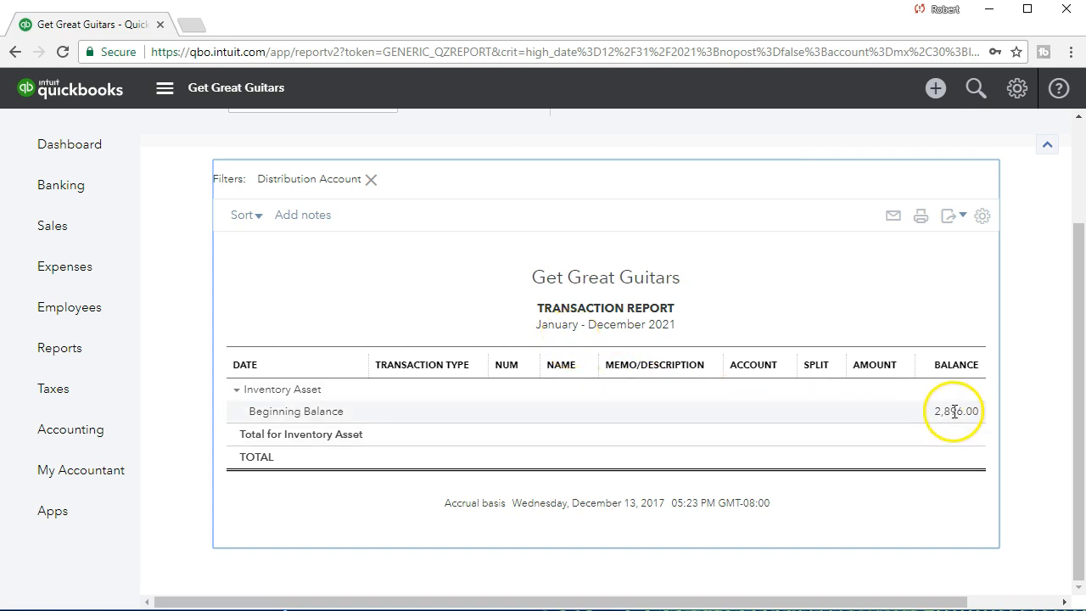
{"action": "scroll", "coordinate": [662, 436], "scroll_direction": "up", "scroll_amount": 2}
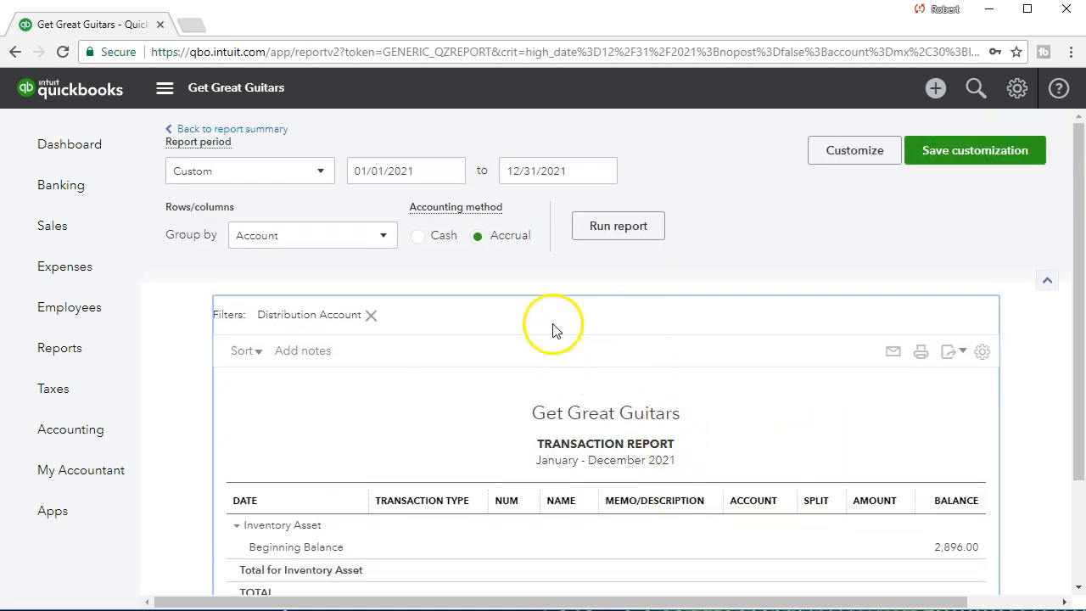
Step: Set the transaction report's start date to 01/01/2020 and rerun the report
{"action": "left_click", "coordinate": [431, 170]}
{"action": "left_click", "coordinate": [429, 172]}
{"action": "key", "text": "BackSpace"}
{"action": "type", "text": "0"}
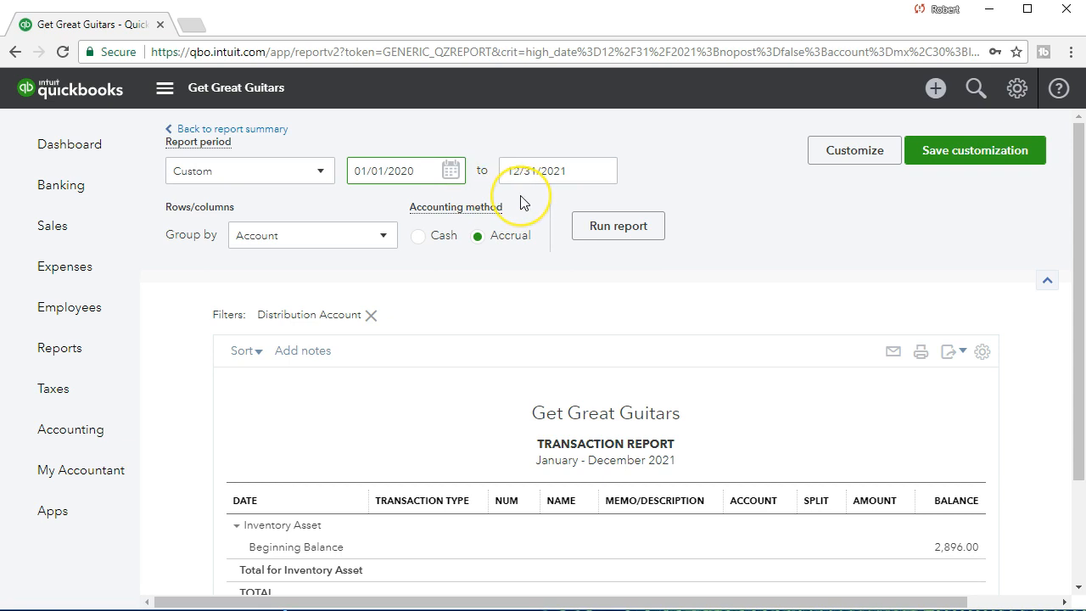
{"action": "left_click", "coordinate": [617, 227]}
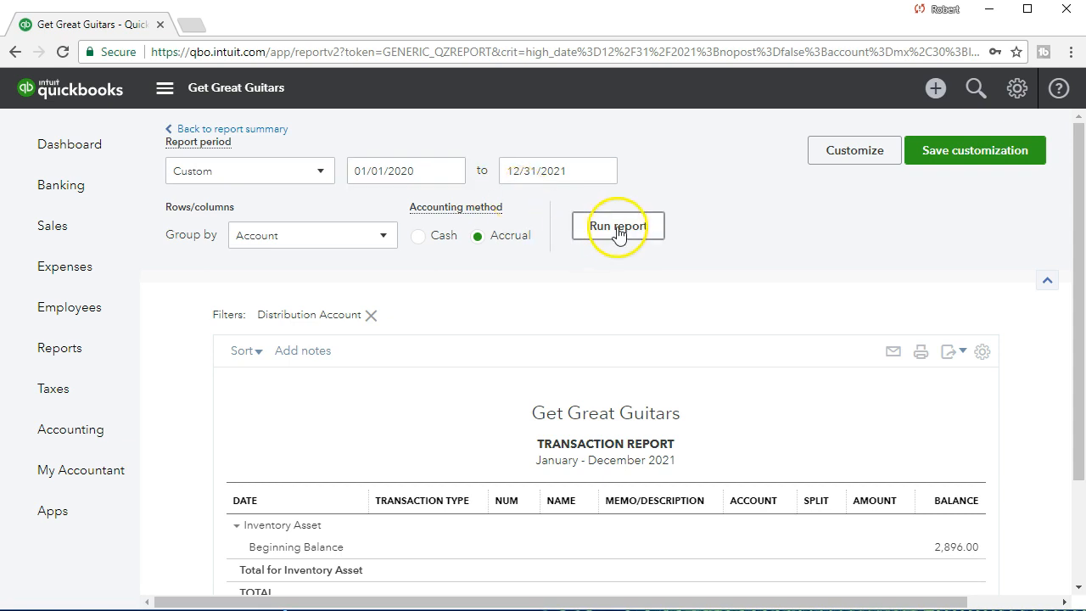
Step: Review the inventory starting value entries and open the ELP entry from its amount
{"action": "left_click_drag", "start_coordinate": [705, 604], "coordinate": [737, 608]}
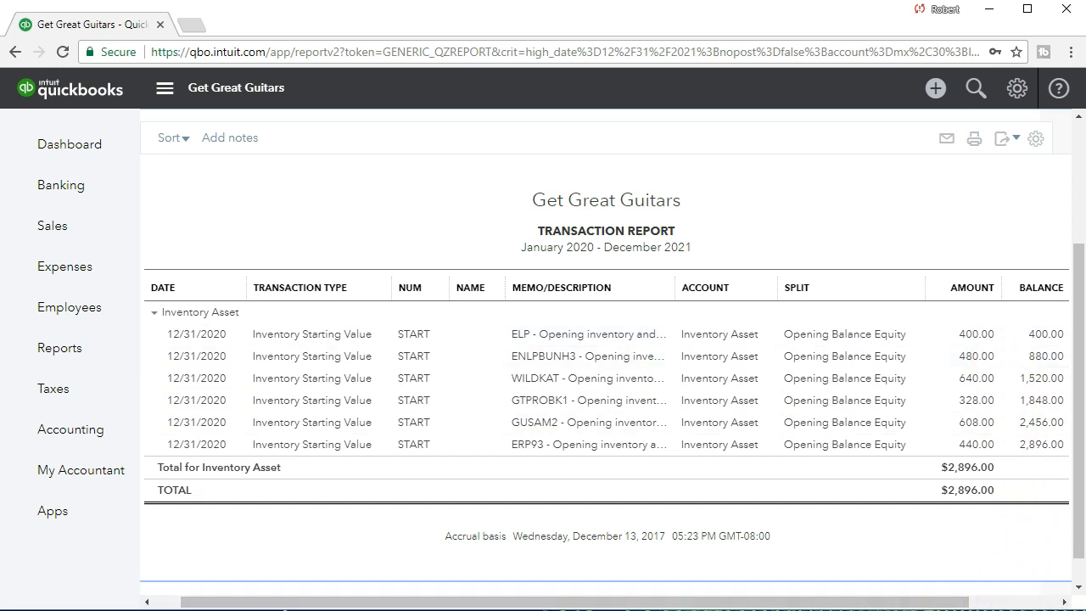
{"action": "left_click_drag", "start_coordinate": [933, 601], "coordinate": [935, 601]}
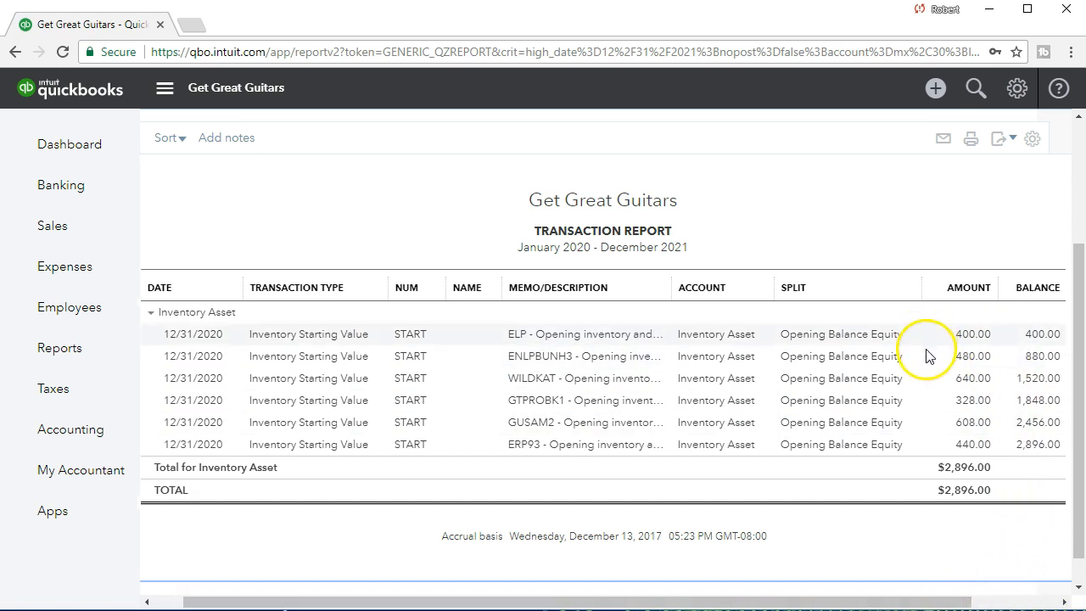
{"action": "double_click", "coordinate": [960, 334]}
{"action": "left_click", "coordinate": [958, 334]}
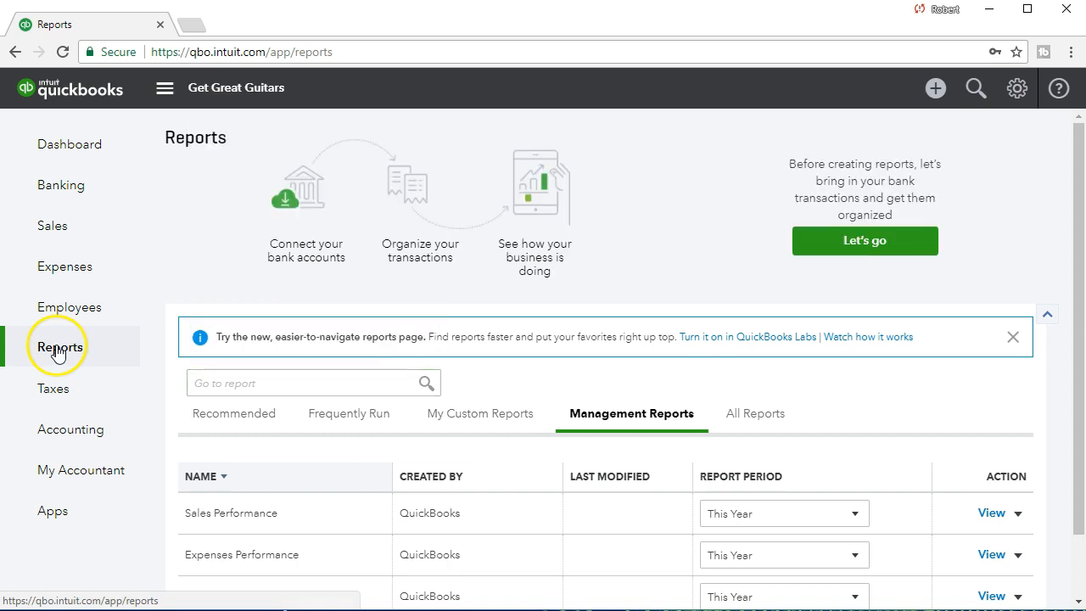
Step: Search the reports for "inve" and open the Inventory Valuation Detail report
{"action": "left_click", "coordinate": [209, 381]}
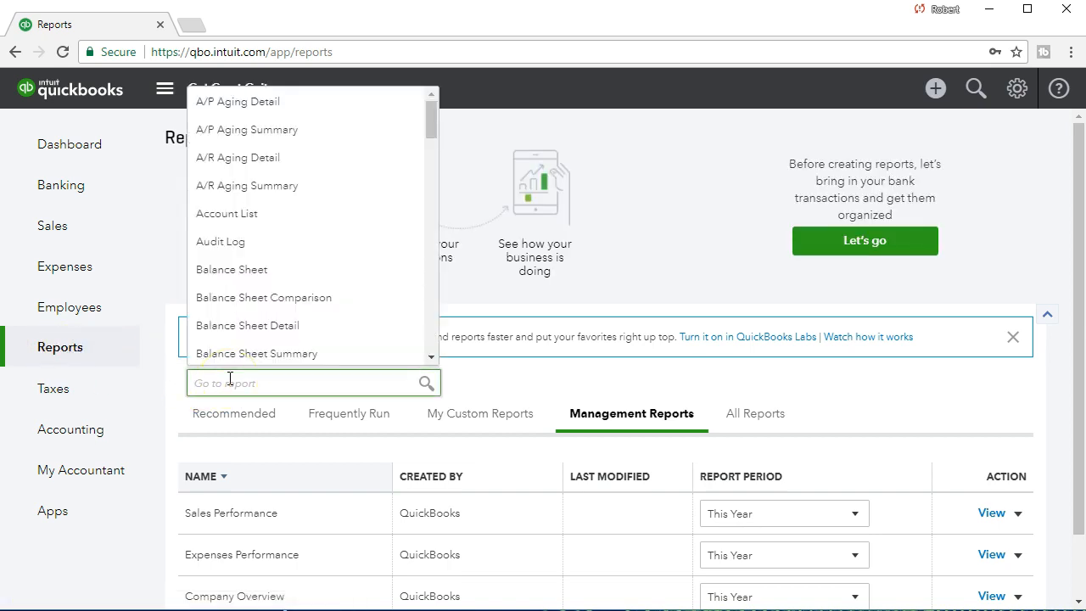
{"action": "type", "text": "inve"}
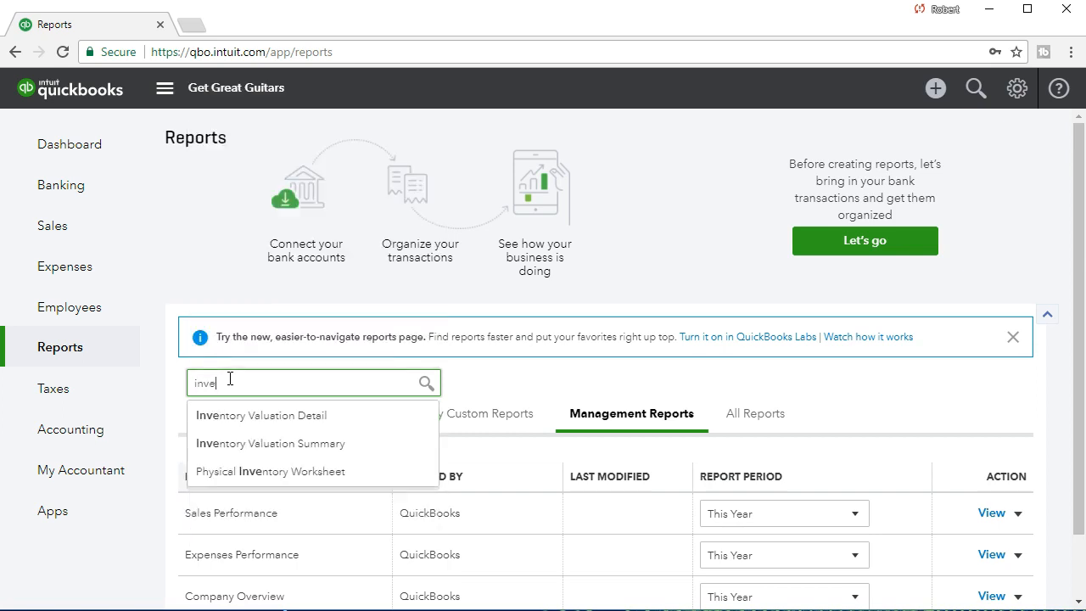
{"action": "left_click", "coordinate": [305, 424]}
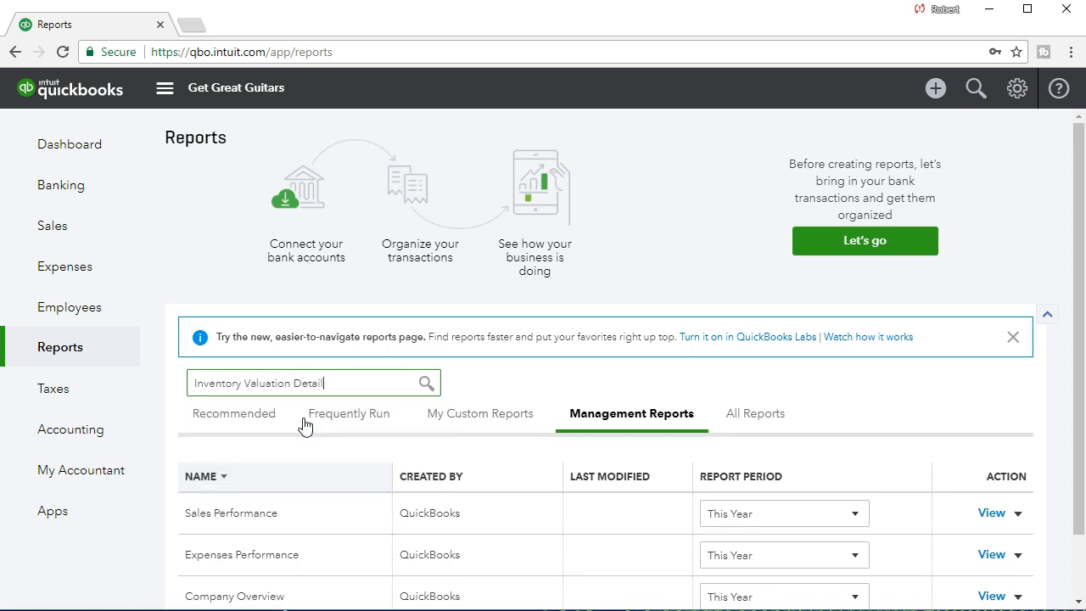
Step: Set the Inventory Valuation Detail report period to 12/31/2020 through 12/31/2020 and run the report
{"action": "left_click", "coordinate": [424, 167]}
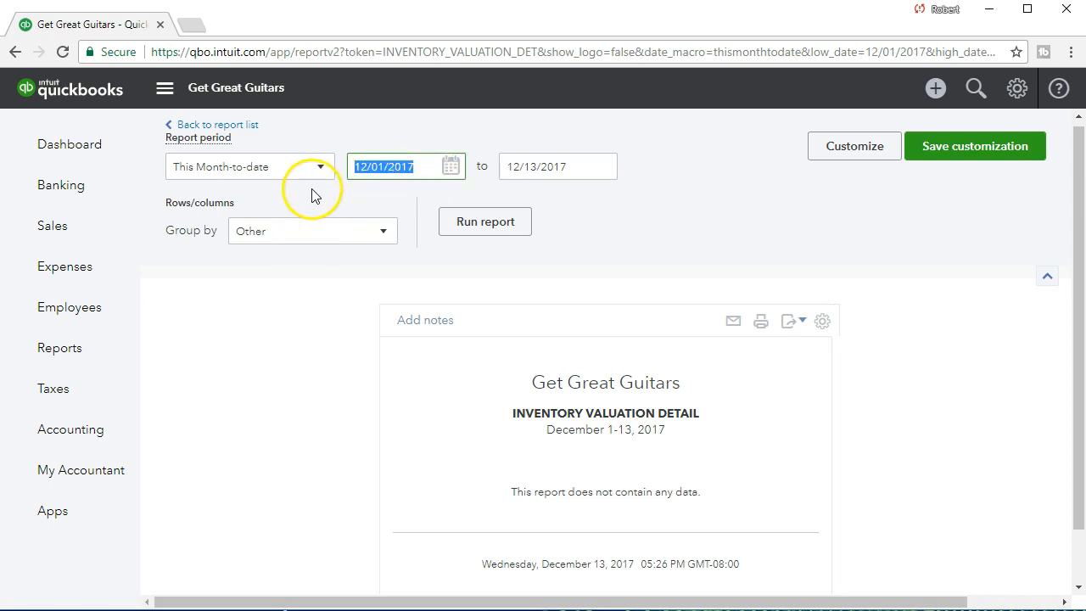
{"action": "type", "text": "12"}
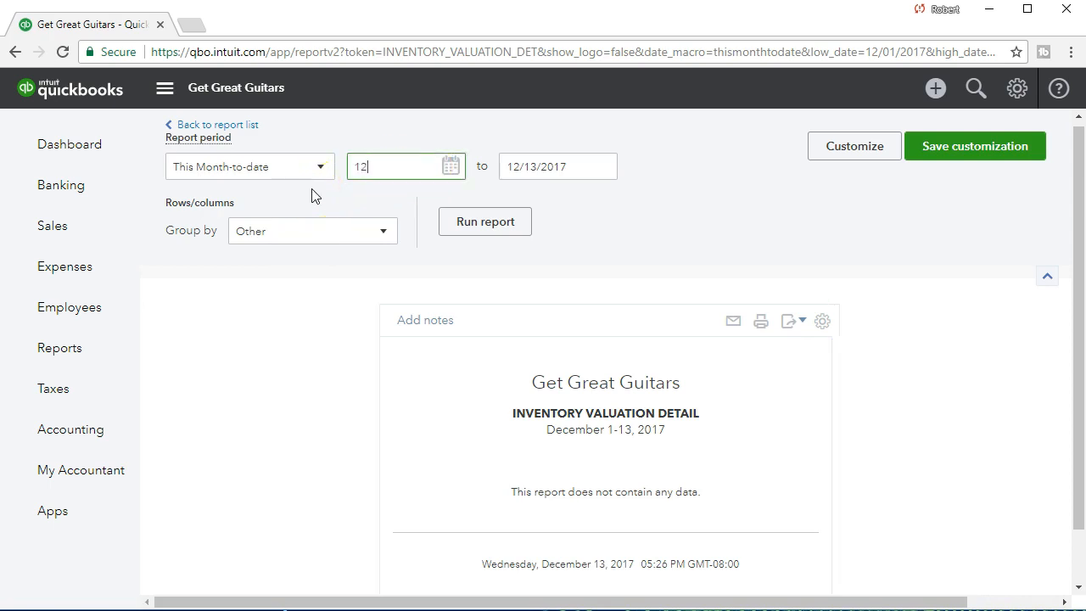
{"action": "type", "text": "/31/20"}
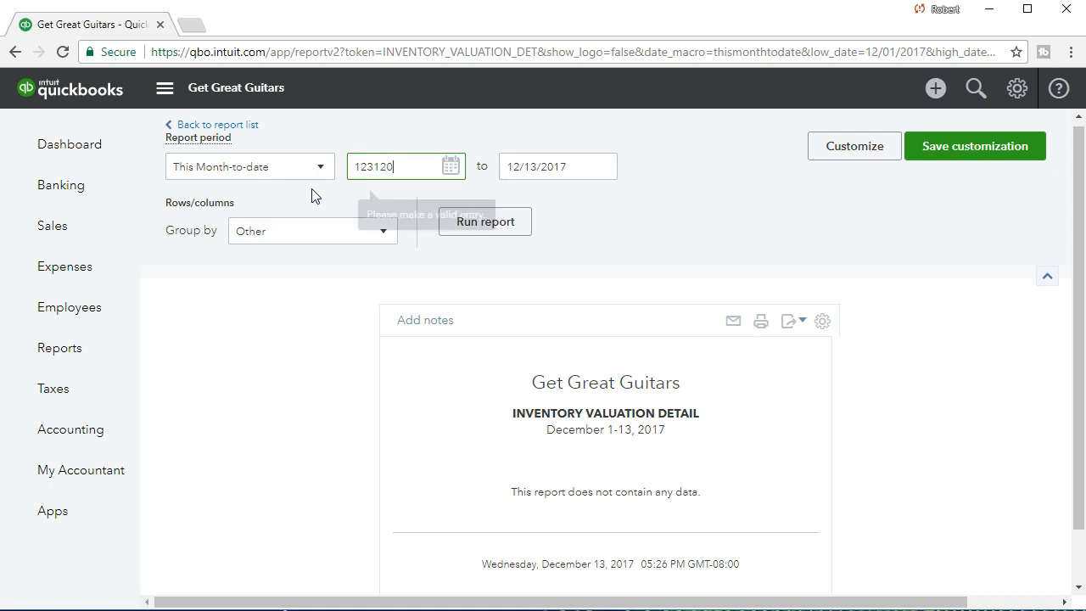
{"action": "key", "text": "Tab"}
{"action": "type", "text": "12312020"}
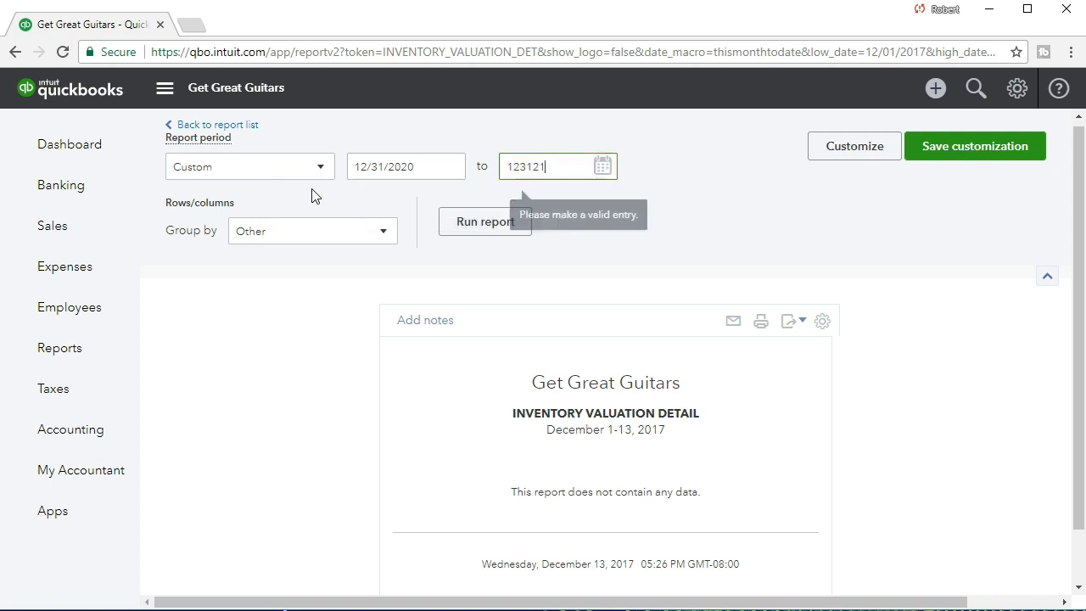
{"action": "key", "text": "Tab"}
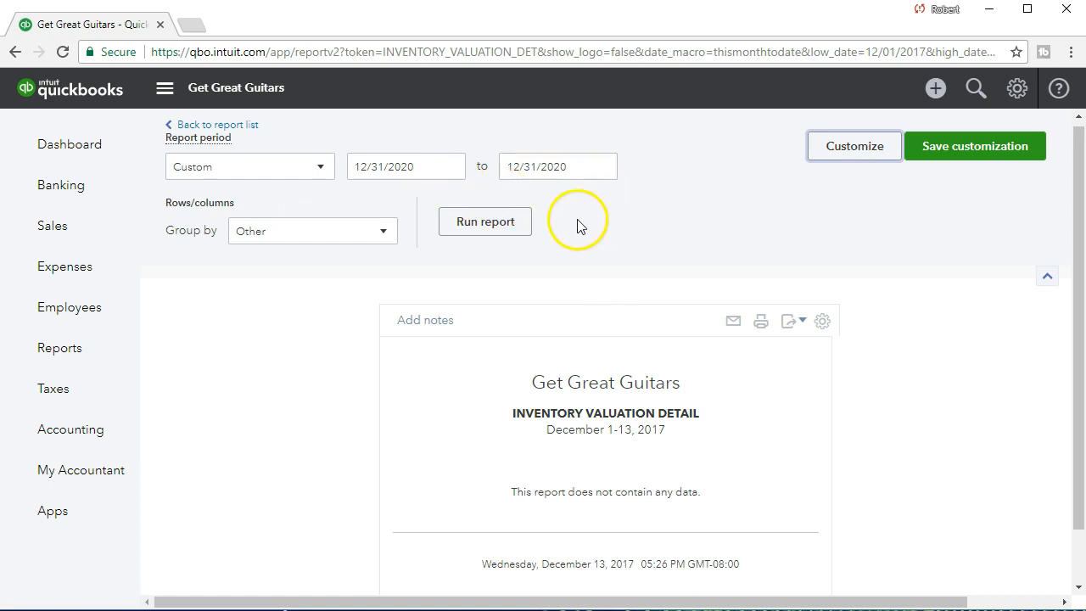
{"action": "left_click", "coordinate": [485, 222]}
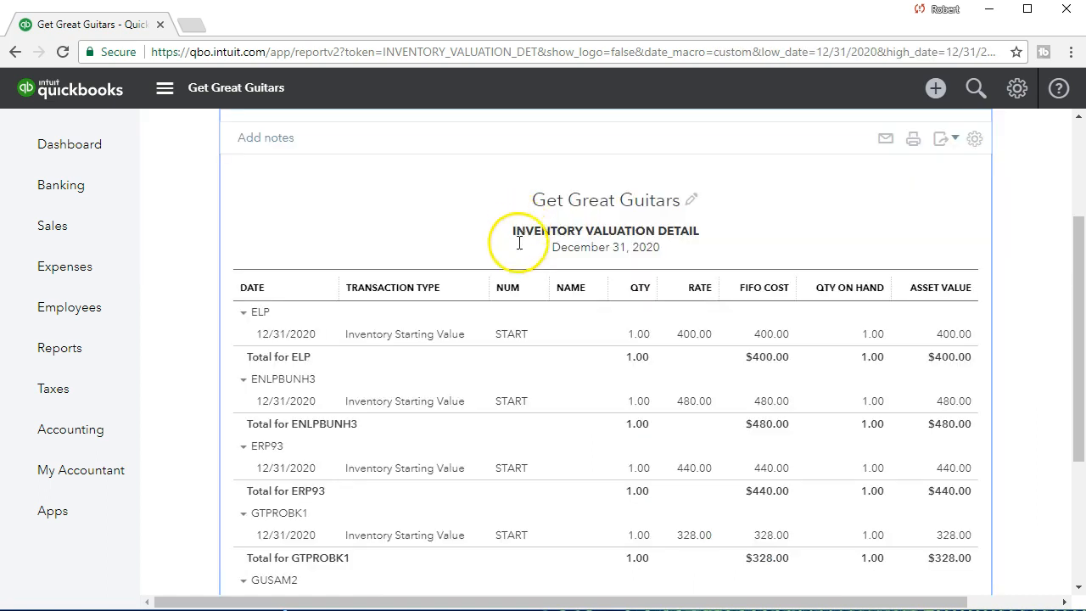
Step: Review each inventory item's starting quantity, rate, FIFO cost and asset value in the Inventory Valuation Detail report
{"action": "scroll", "coordinate": [513, 288], "scroll_direction": "up", "scroll_amount": 2}
{"action": "scroll", "coordinate": [507, 325], "scroll_direction": "up", "scroll_amount": 1}
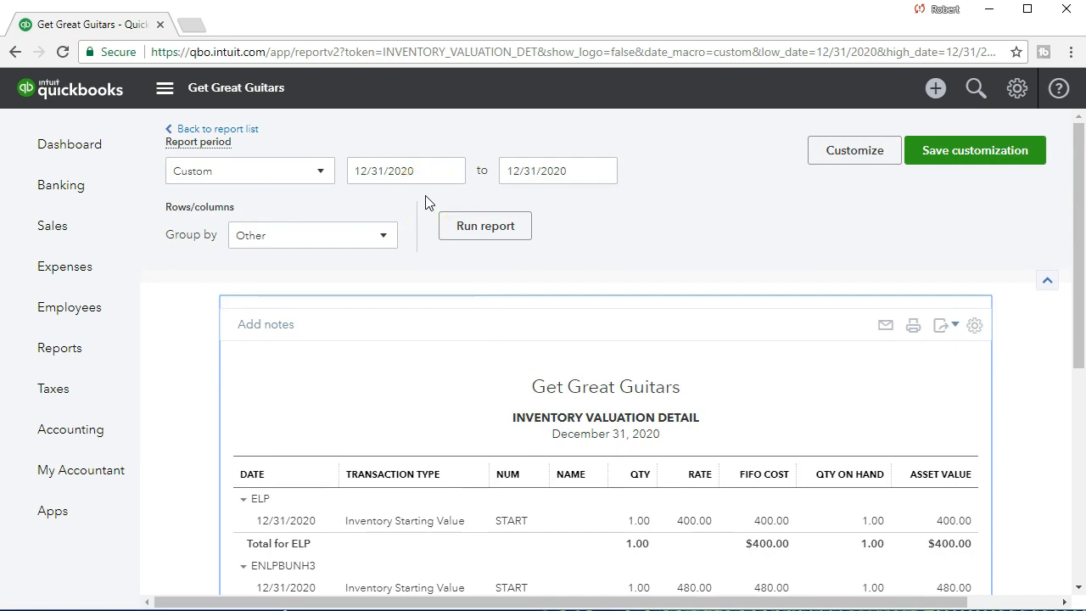
{"action": "scroll", "coordinate": [425, 309], "scroll_direction": "down", "scroll_amount": 3}
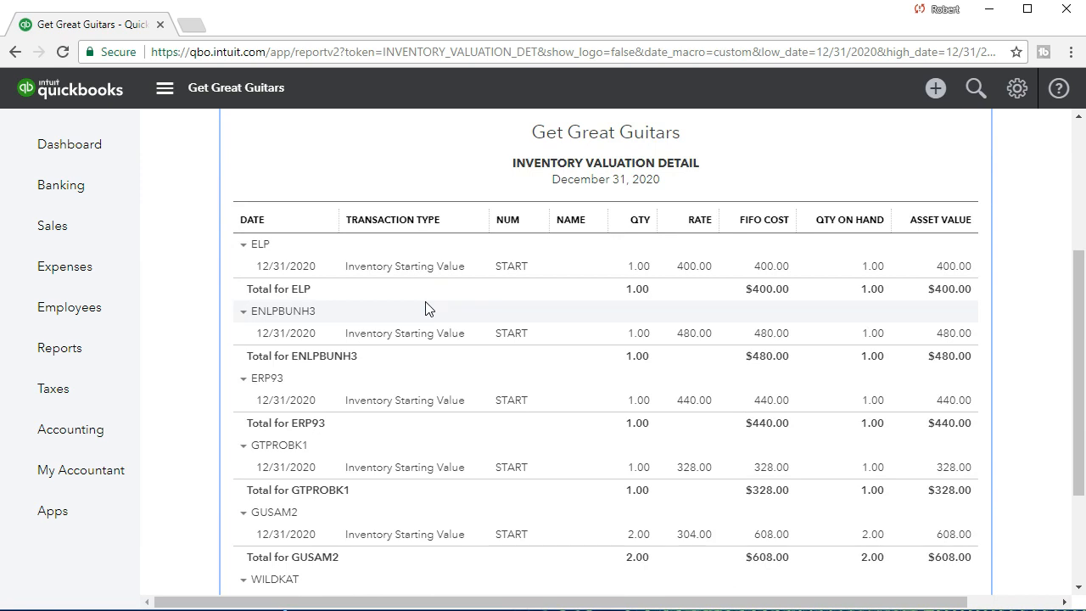
{"action": "scroll", "coordinate": [425, 308], "scroll_direction": "down", "scroll_amount": 2}
{"action": "scroll", "coordinate": [427, 308], "scroll_direction": "up", "scroll_amount": 2}
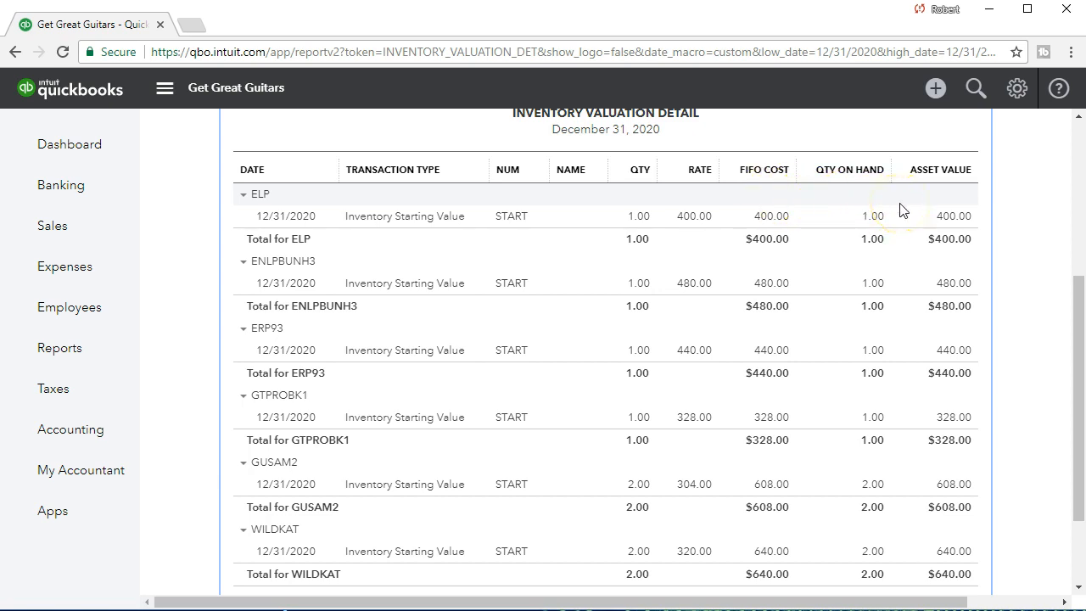
{"action": "scroll", "coordinate": [902, 210], "scroll_direction": "down", "scroll_amount": 3}
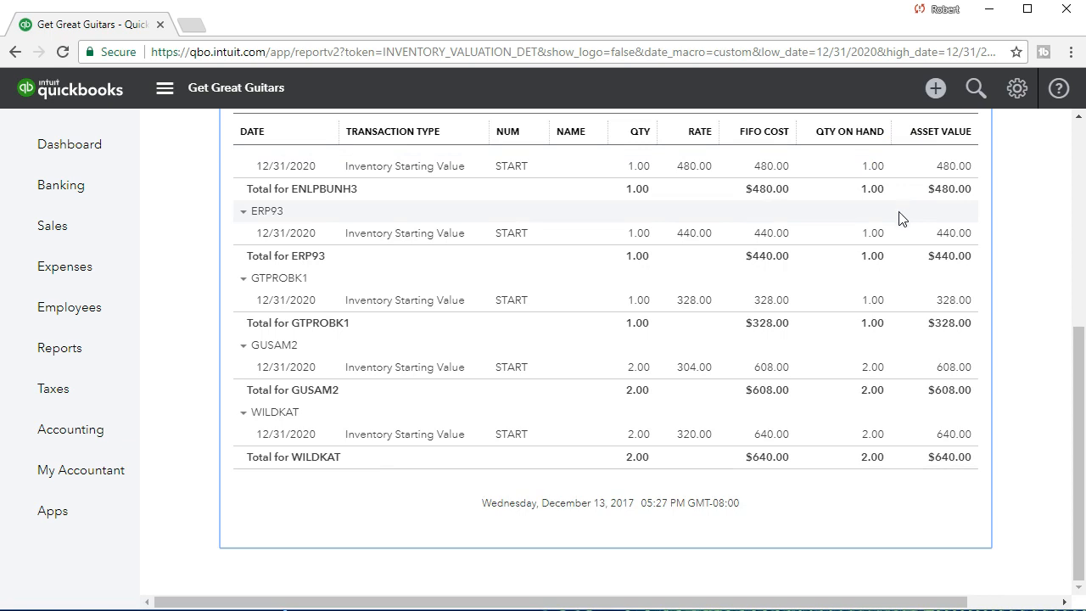
Step: Export the Inventory Valuation Detail report to Excel and open the downloaded workbook to check its title and date
{"action": "scroll", "coordinate": [890, 249], "scroll_direction": "up", "scroll_amount": 5}
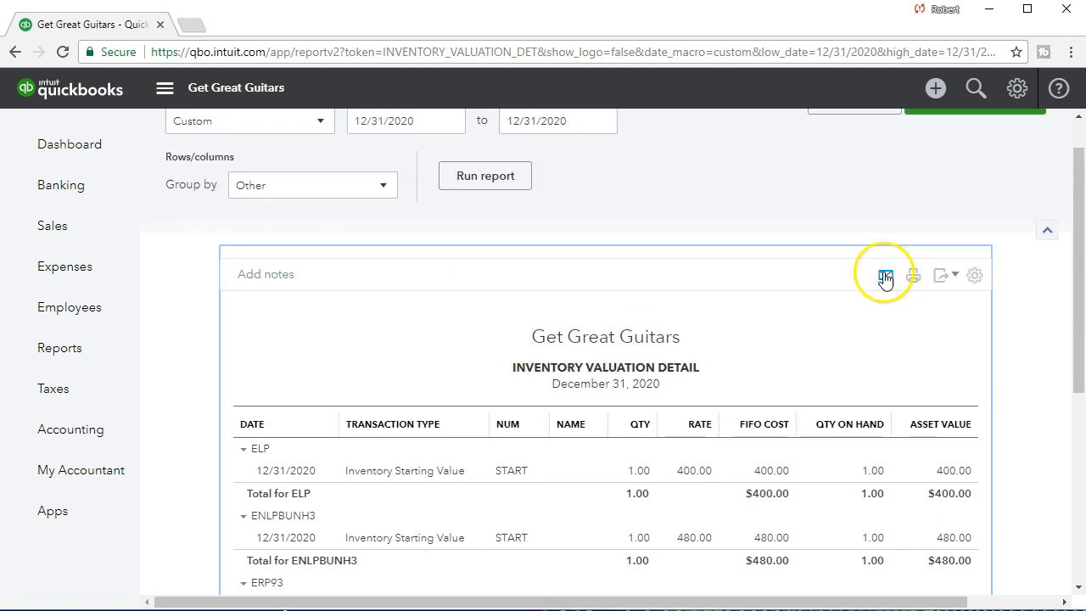
{"action": "left_click", "coordinate": [955, 277]}
{"action": "left_click", "coordinate": [903, 305]}
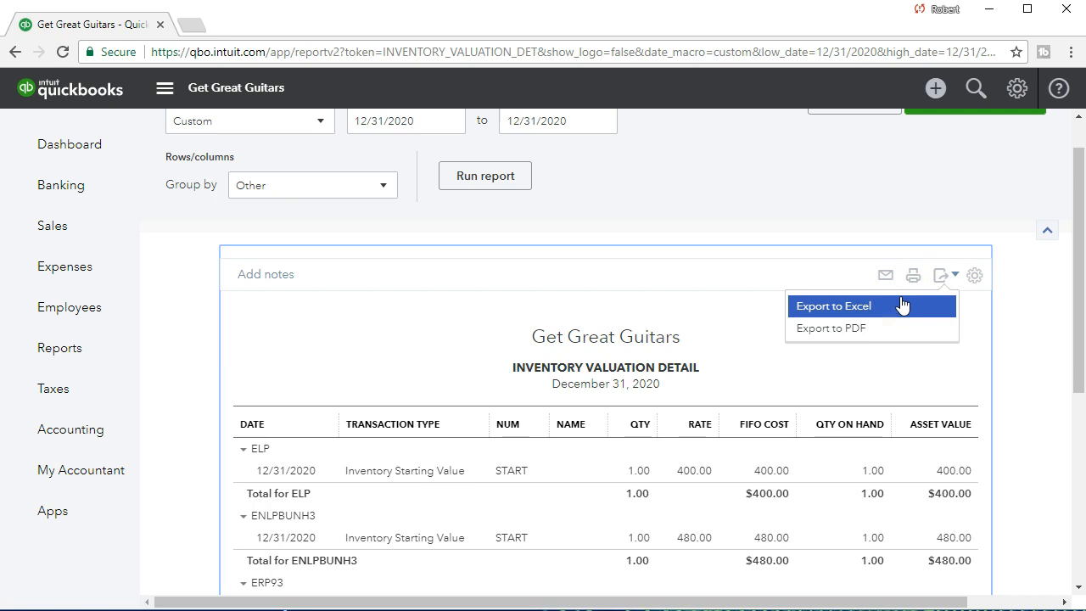
{"action": "left_click", "coordinate": [902, 305]}
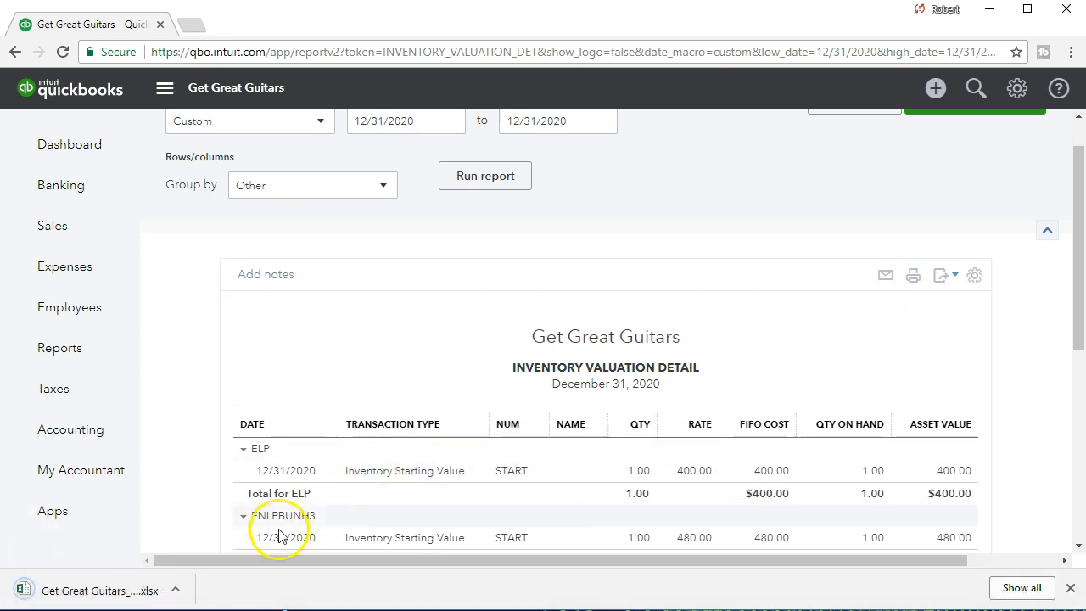
{"action": "left_click", "coordinate": [118, 593]}
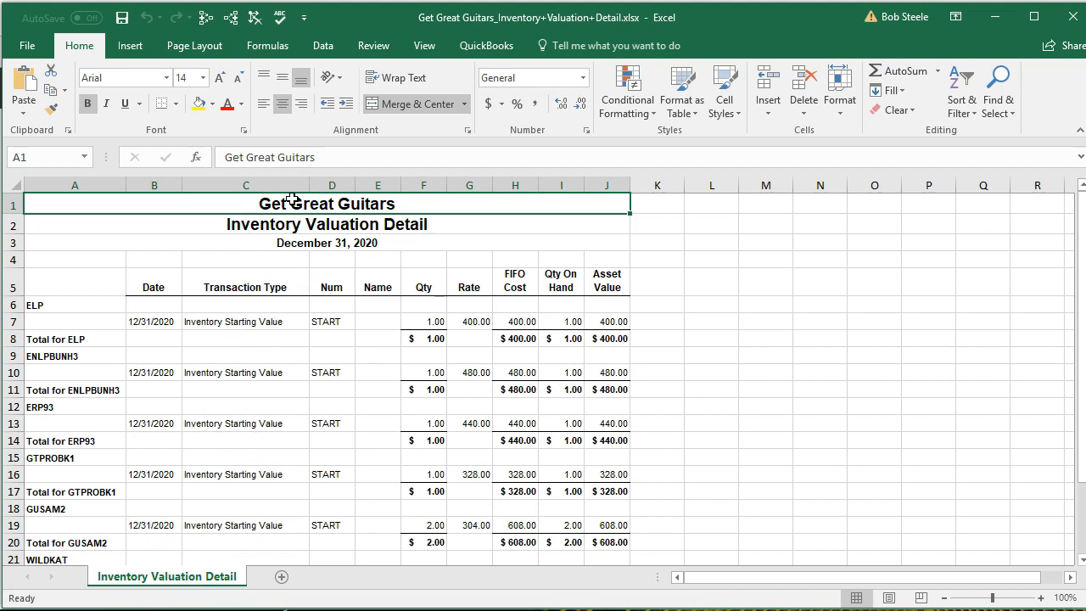
{"action": "left_click", "coordinate": [295, 225]}
{"action": "left_click", "coordinate": [298, 236]}
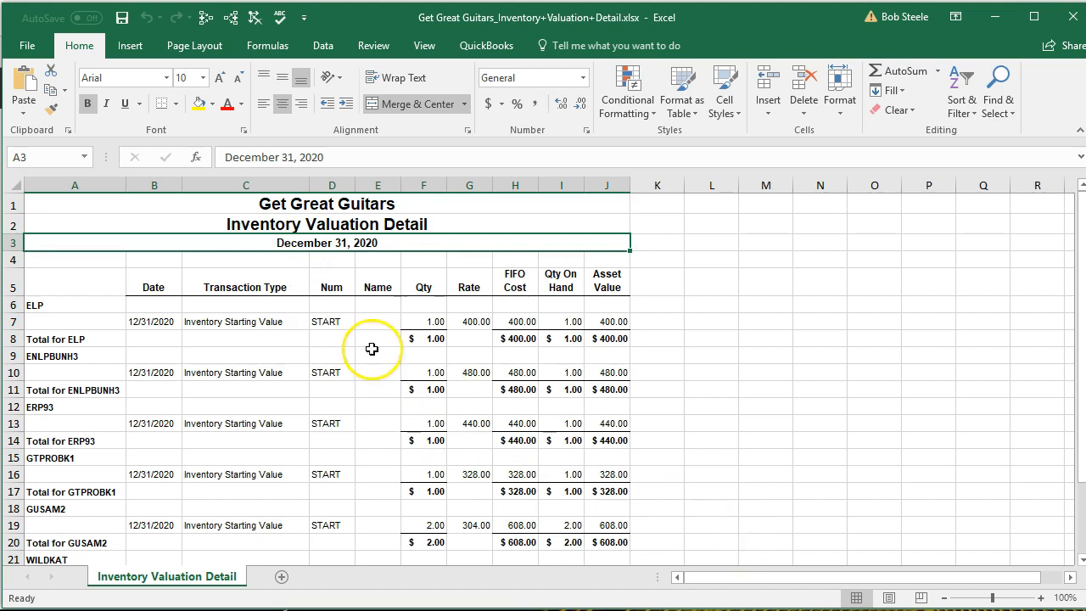
Step: Start saving a copy of the workbook, creating and opening a folder named Excel Docs 6 inside the QuickBOoks Online folder
{"action": "left_click", "coordinate": [31, 53]}
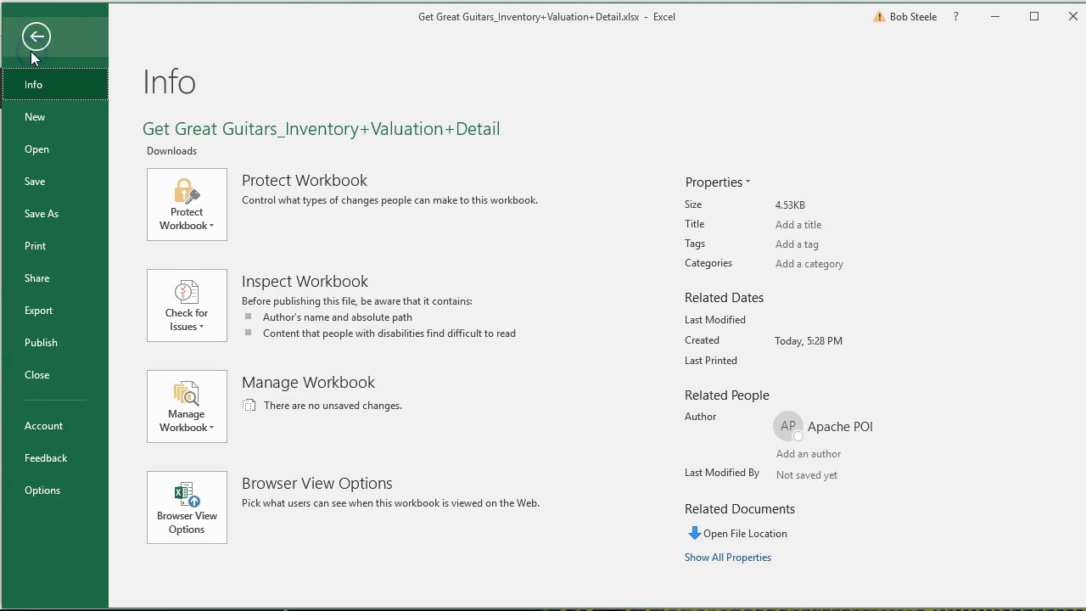
{"action": "left_click", "coordinate": [41, 213]}
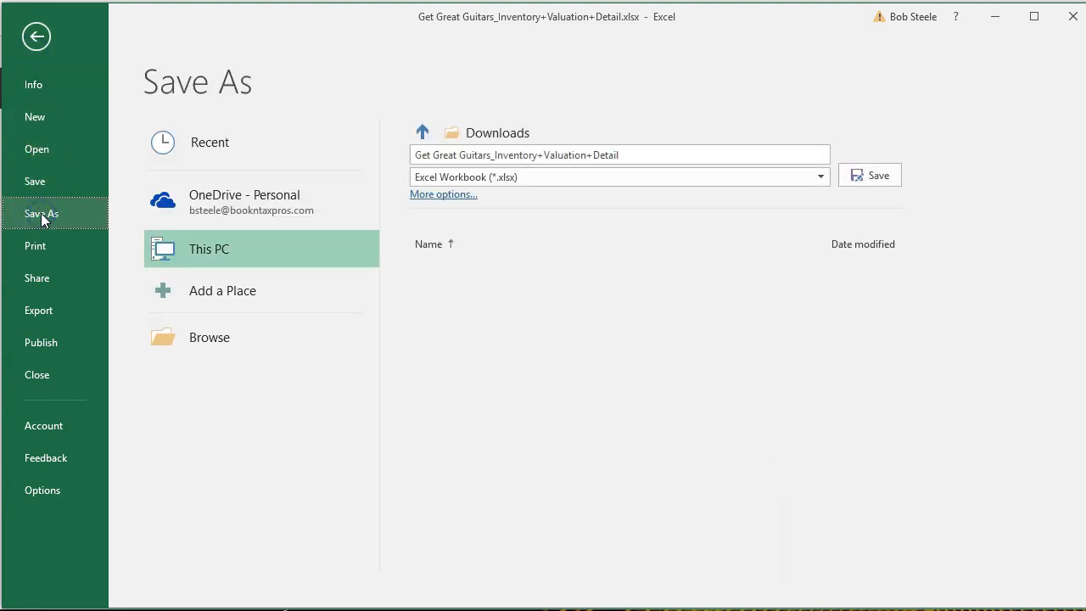
{"action": "left_click", "coordinate": [164, 340]}
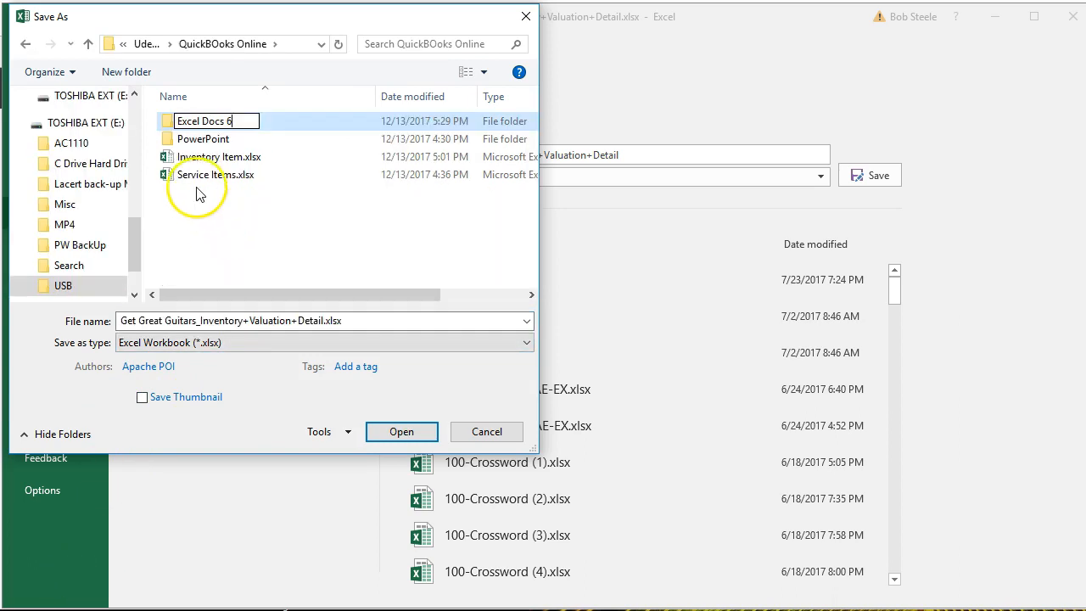
{"action": "left_click", "coordinate": [201, 235]}
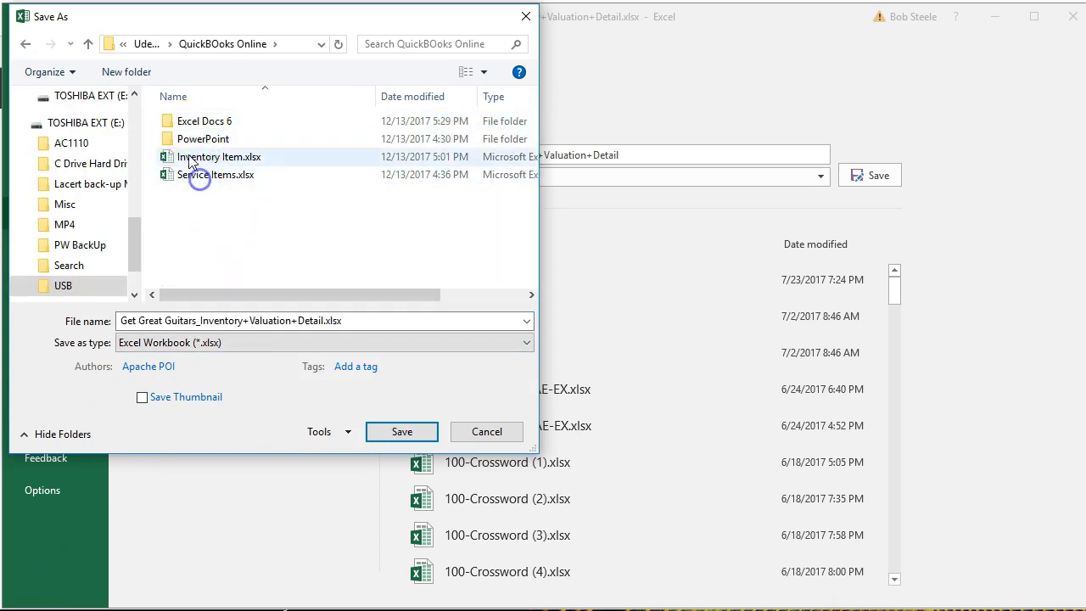
{"action": "double_click", "coordinate": [166, 121]}
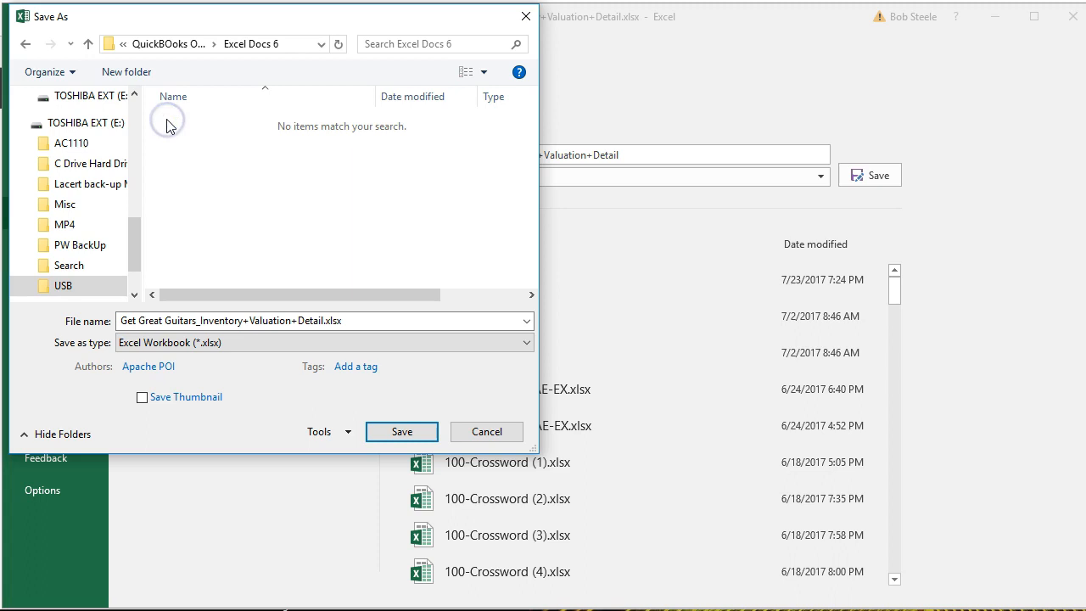
Step: Save the workbook as Section 6.xlsx in the Excel Docs 6 folder and close it
{"action": "left_click", "coordinate": [187, 321]}
{"action": "double_click", "coordinate": [186, 321]}
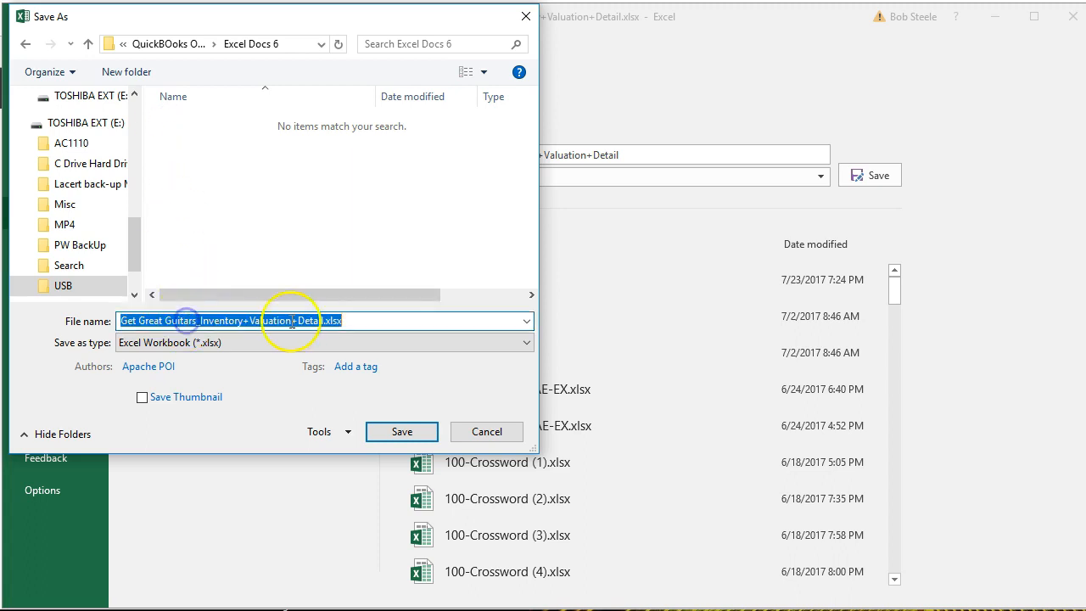
{"action": "left_click", "coordinate": [323, 319]}
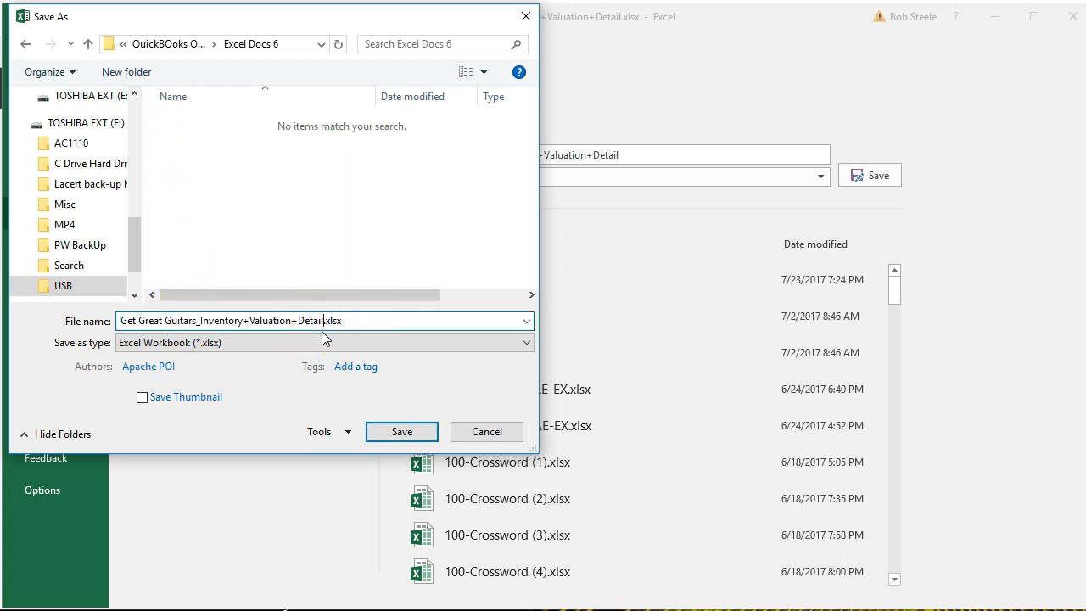
{"action": "key", "text": "BackSpace"}
{"action": "key", "text": "BackSpace"}
{"action": "key", "text": "BackSpace"}
{"action": "key", "text": "BackSpace"}
{"action": "key", "text": "BackSpace"}
{"action": "key", "text": "BackSpace"}
{"action": "key", "text": "BackSpace"}
{"action": "key", "text": "BackSpace"}
{"action": "key", "text": "BackSpace"}
{"action": "key", "text": "BackSpace"}
{"action": "key", "text": "BackSpace"}
{"action": "key", "text": "BackSpace"}
{"action": "key", "text": "BackSpace"}
{"action": "key", "text": "BackSpace"}
{"action": "key", "text": "BackSpace"}
{"action": "key", "text": "BackSpace"}
{"action": "key", "text": "BackSpace"}
{"action": "key", "text": "BackSpace"}
{"action": "key", "text": "BackSpace"}
{"action": "key", "text": "BackSpace"}
{"action": "type", "text": "Section 6"}
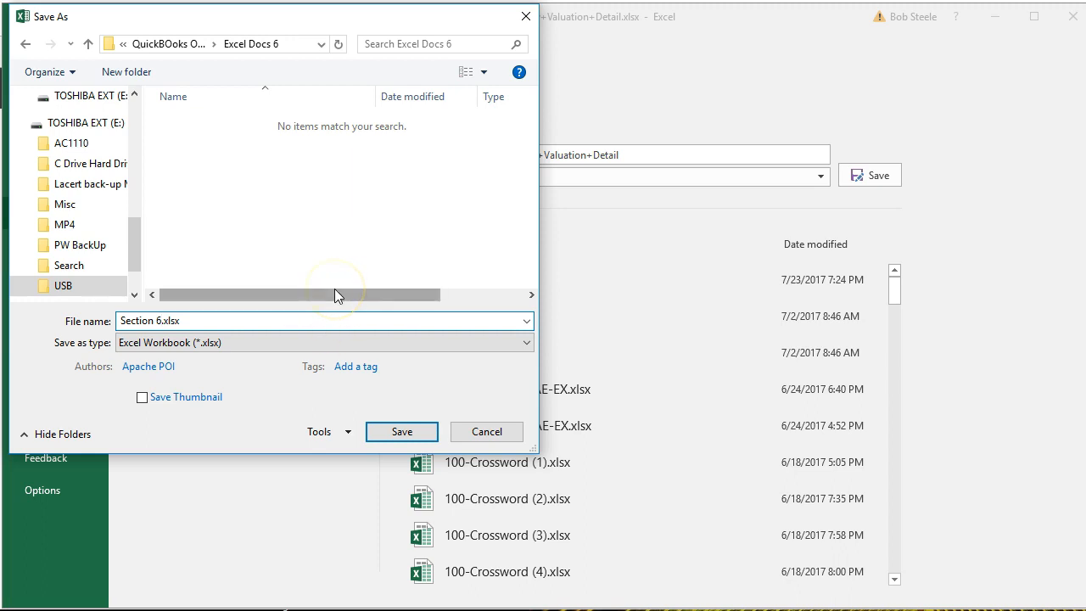
{"action": "left_click", "coordinate": [398, 431]}
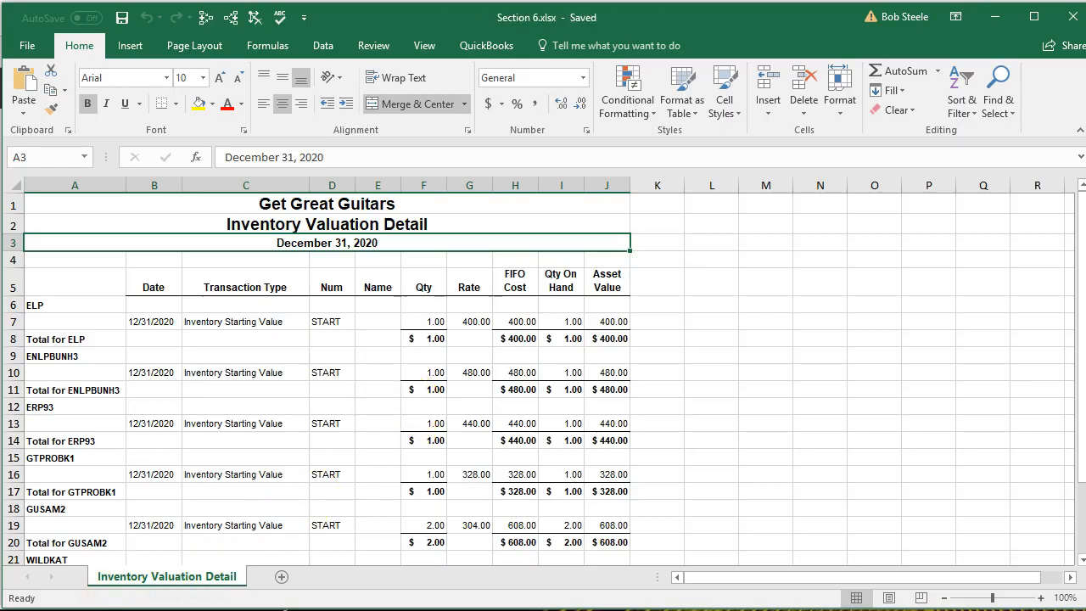
{"action": "left_click", "coordinate": [1061, 17]}
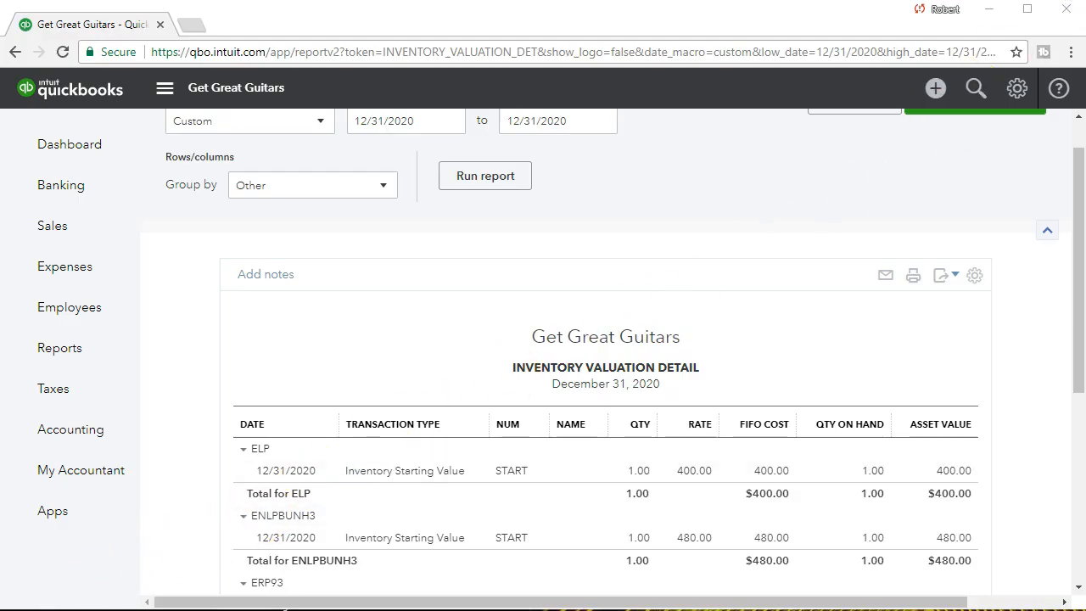